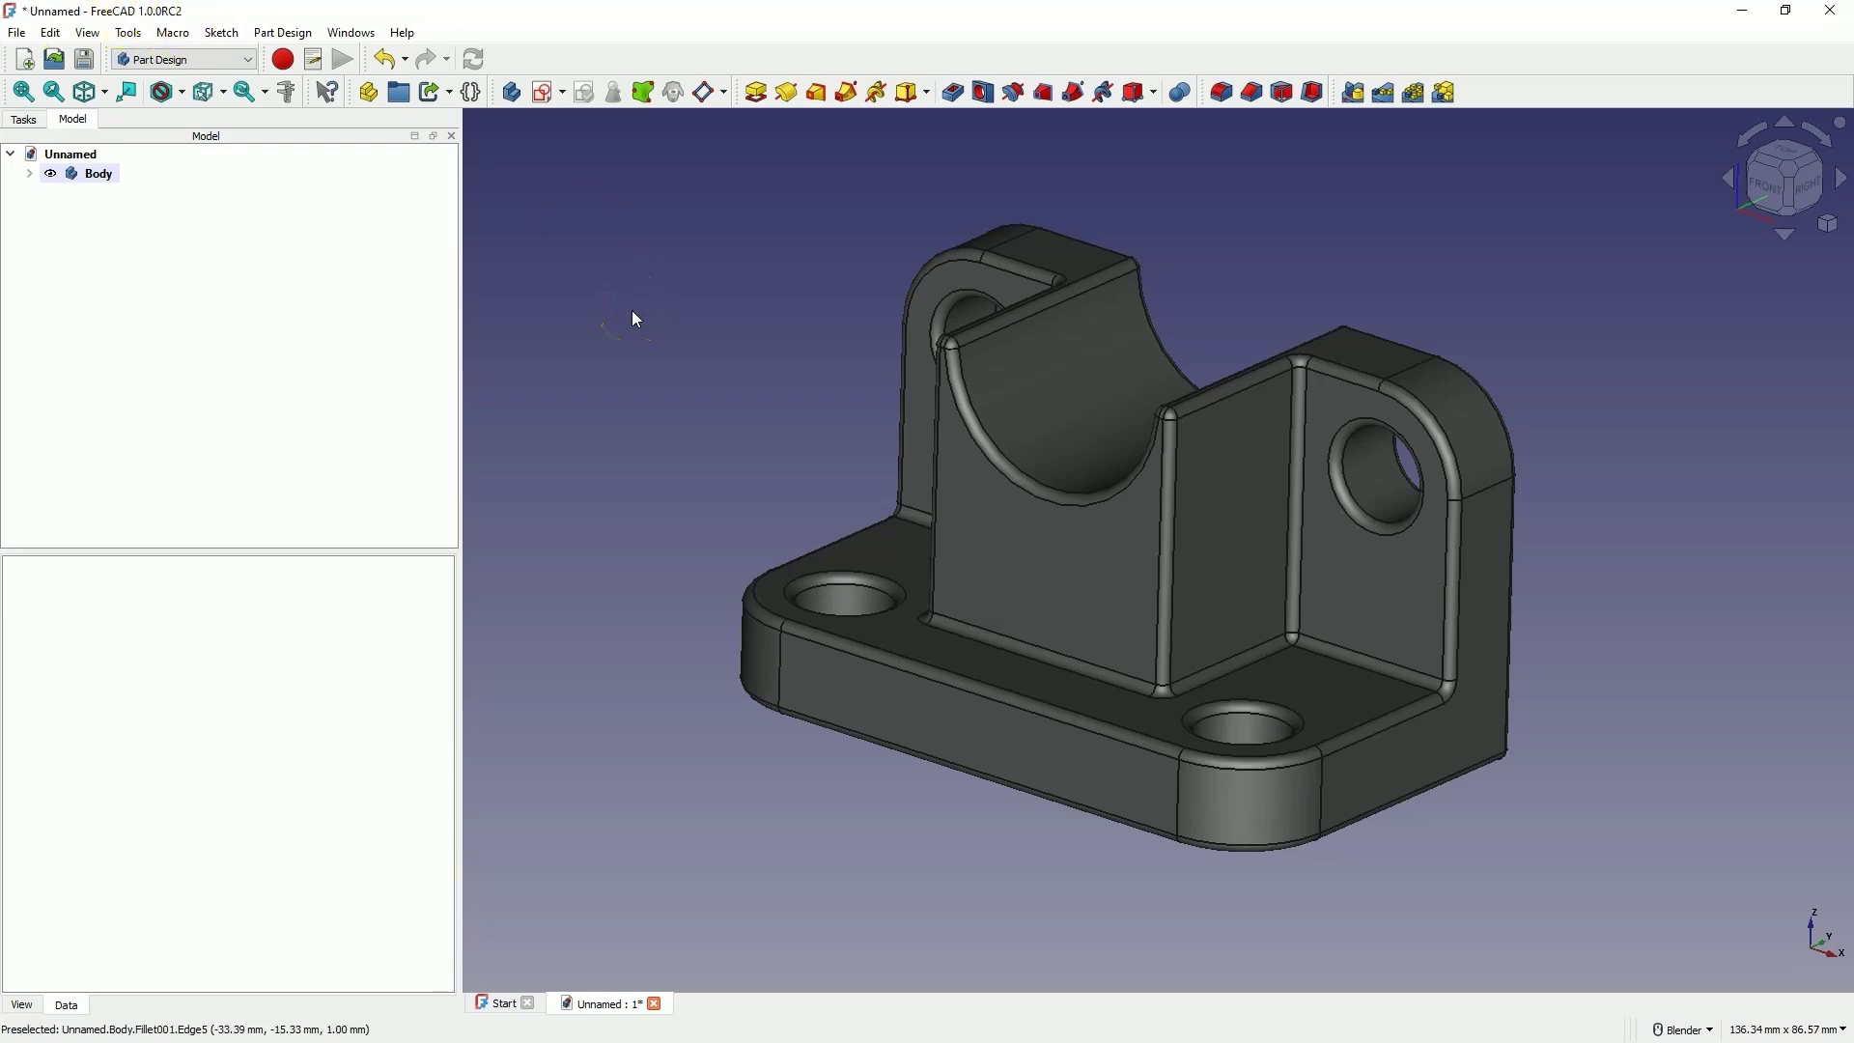
click(784, 353)
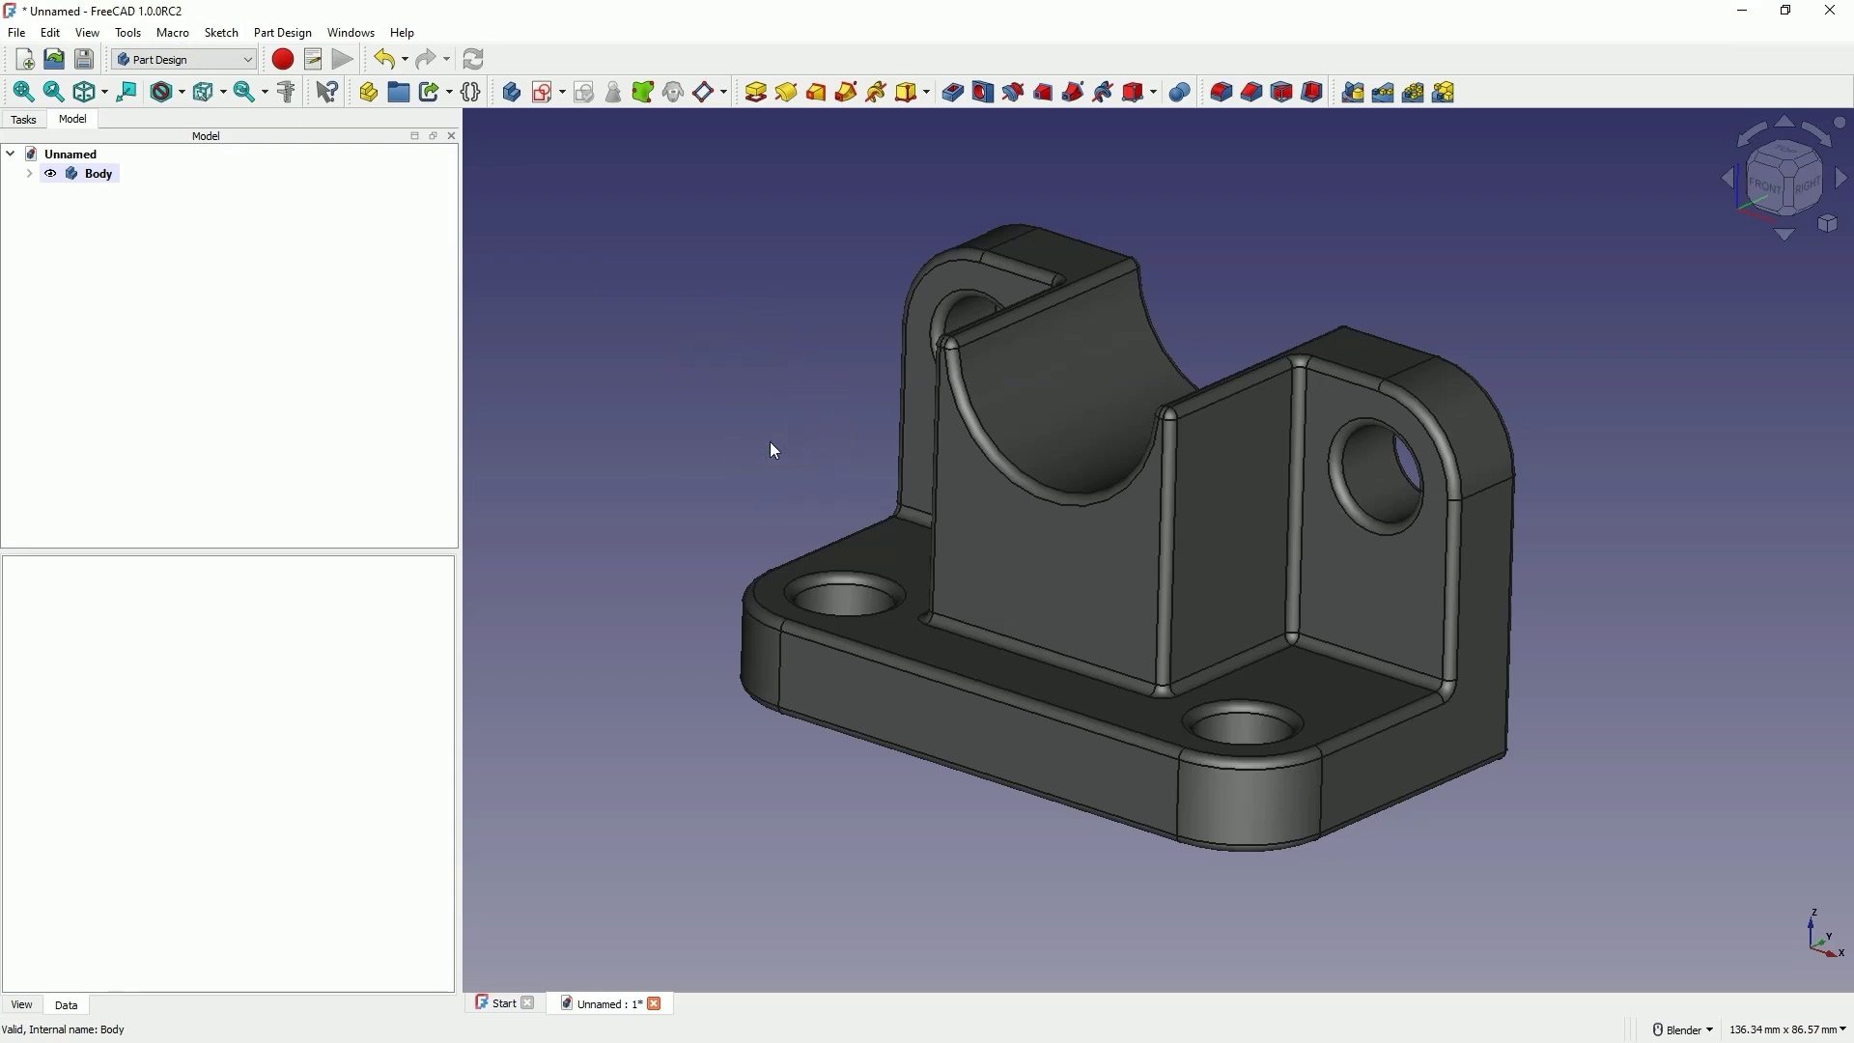
key(0)
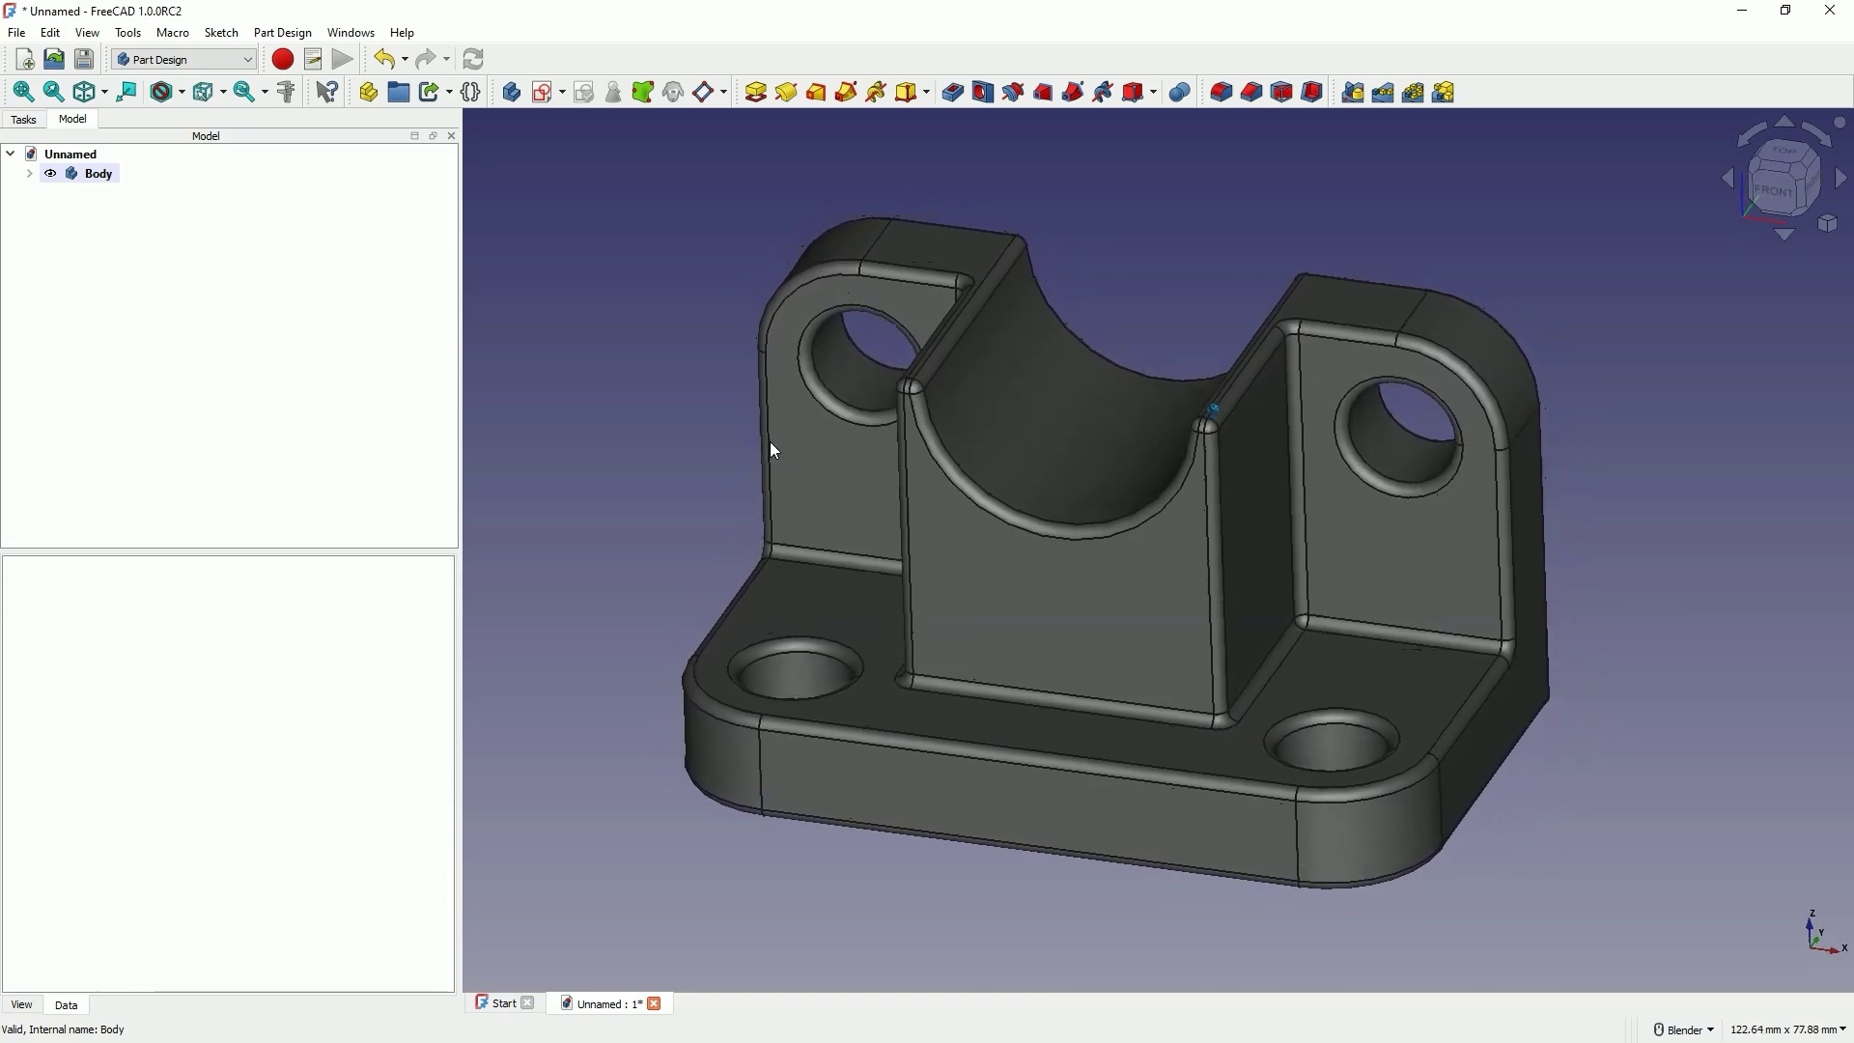
click(626, 222)
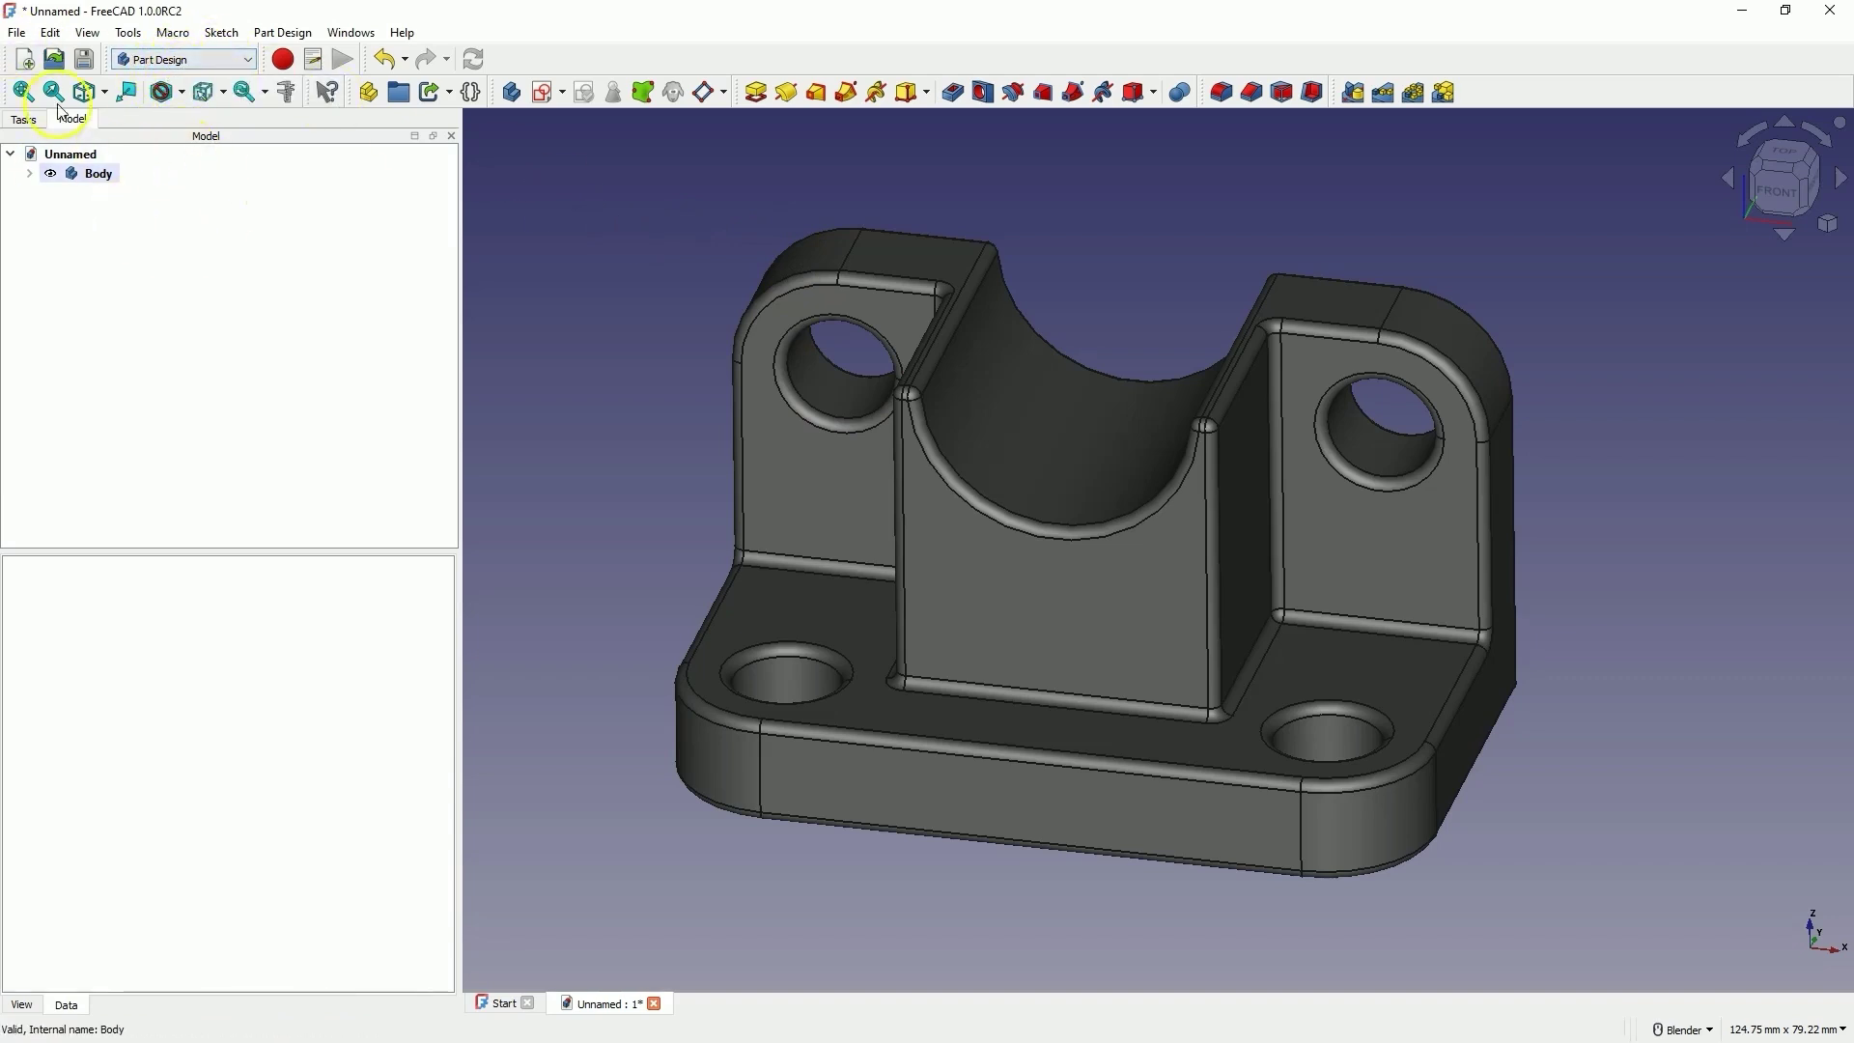
Step: Create a new document and start a sketch on the XY-plane
click(23, 60)
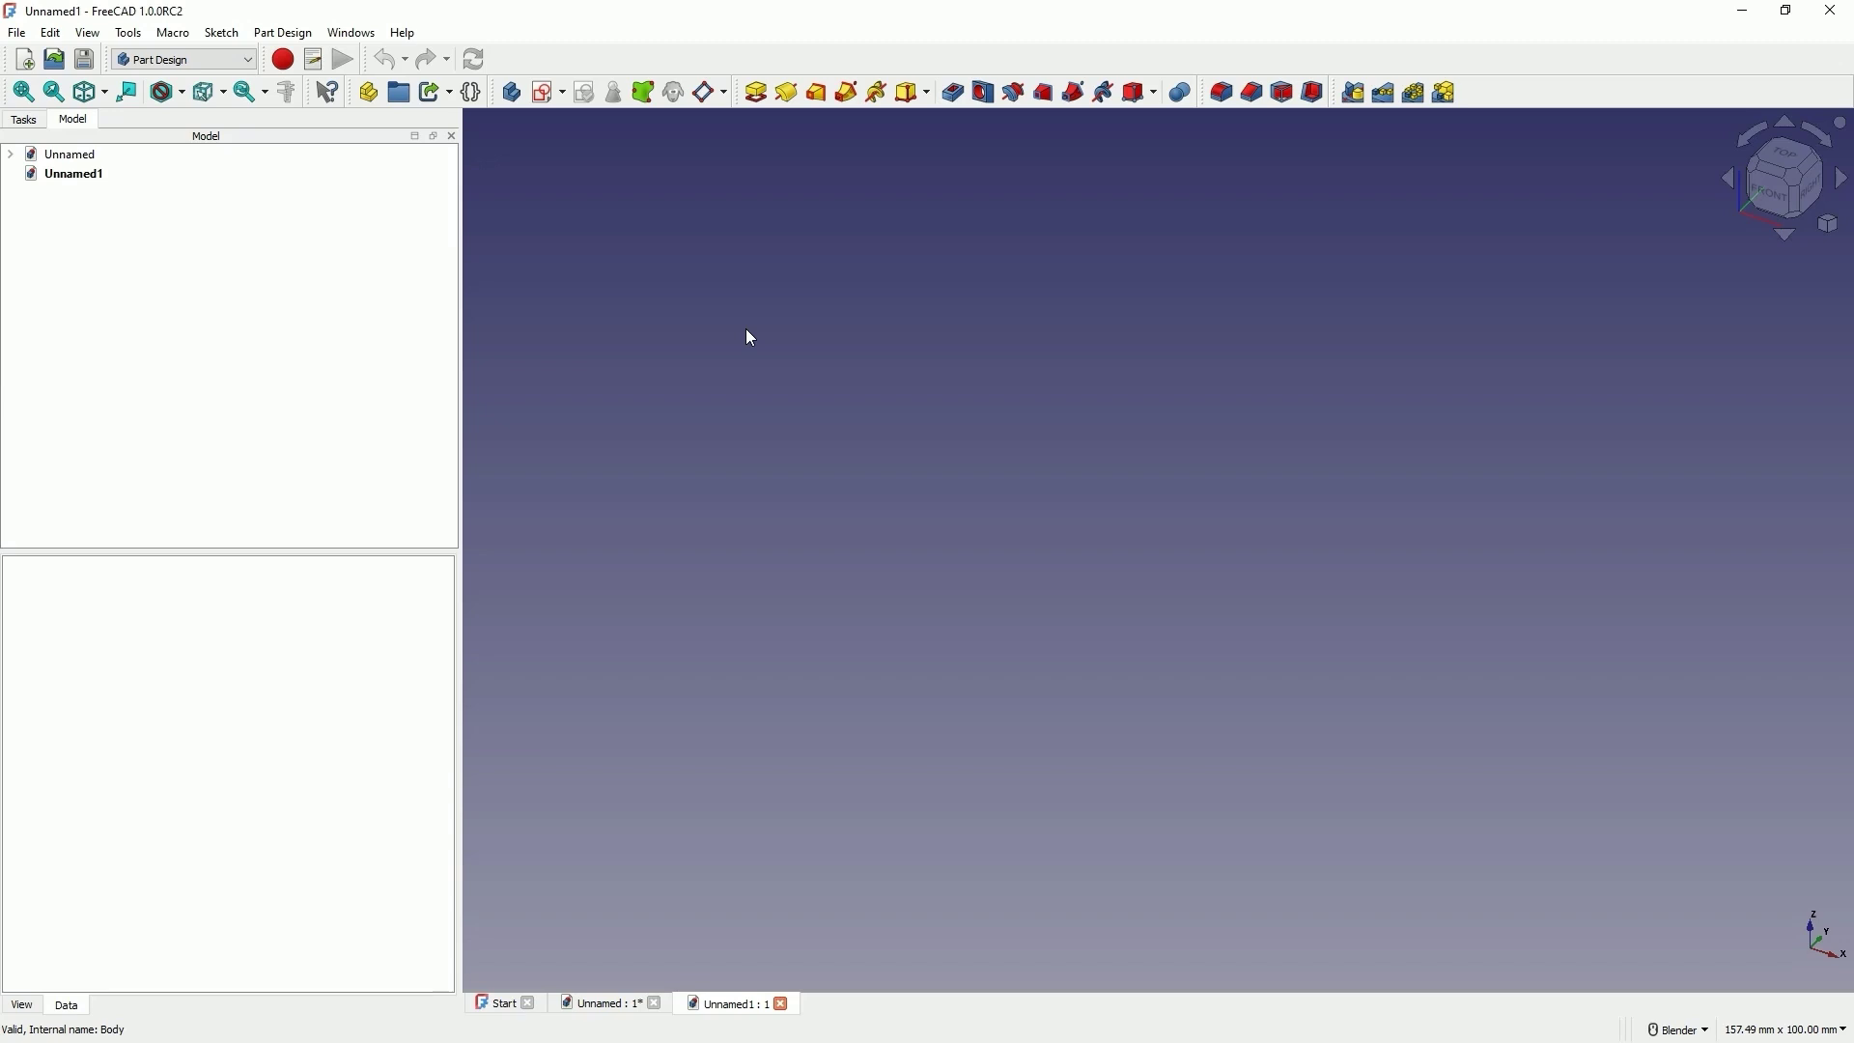
click(547, 97)
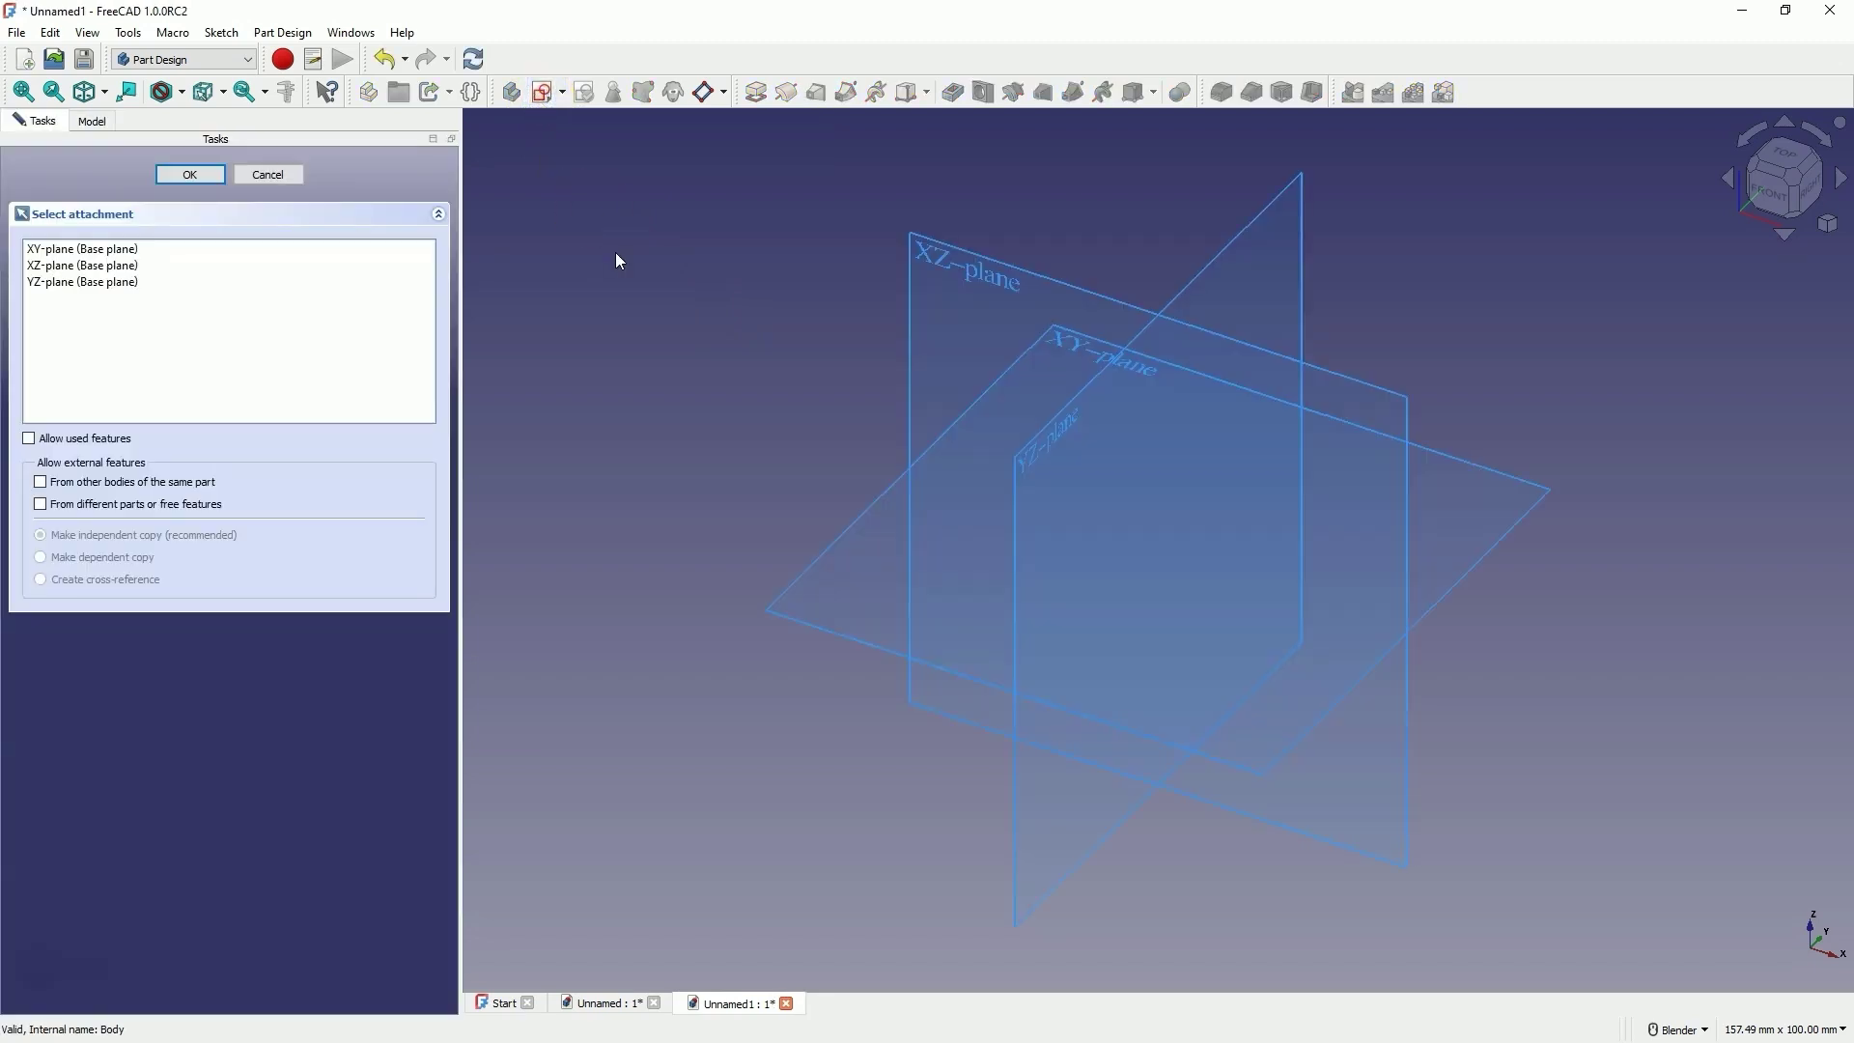
click(752, 313)
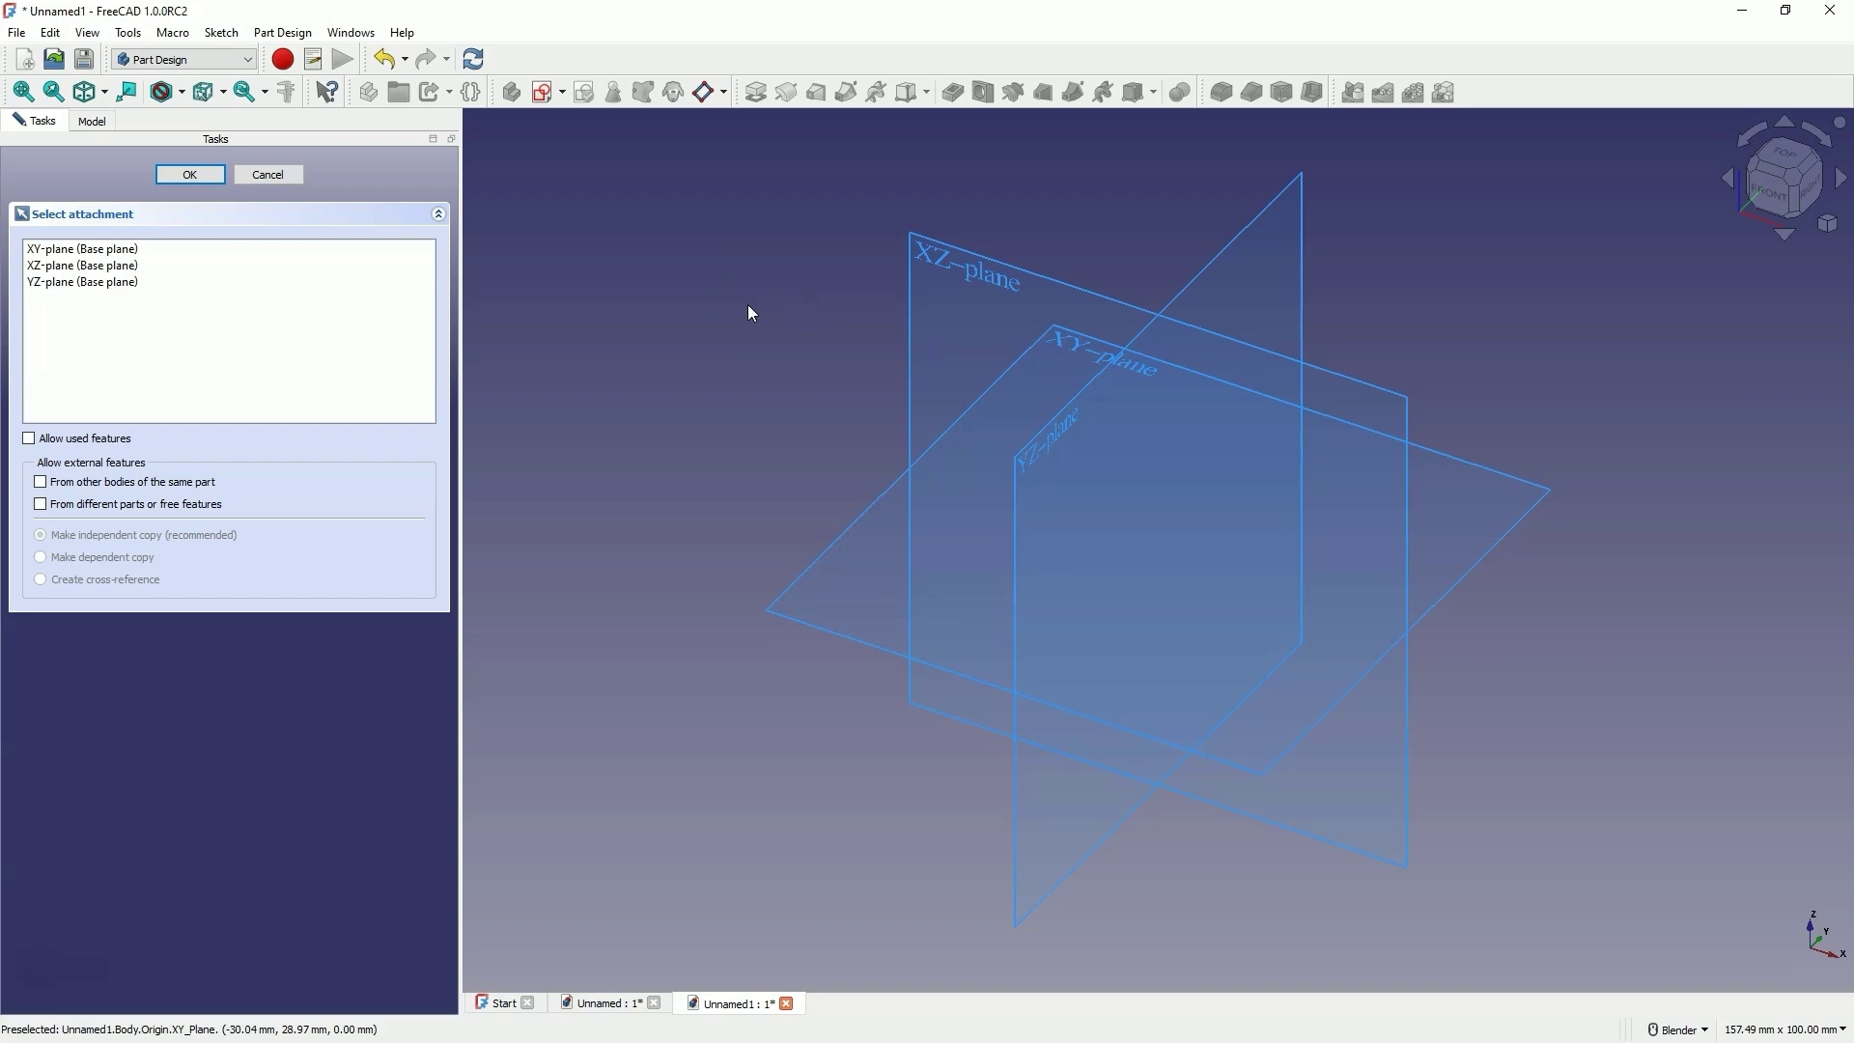
click(1077, 346)
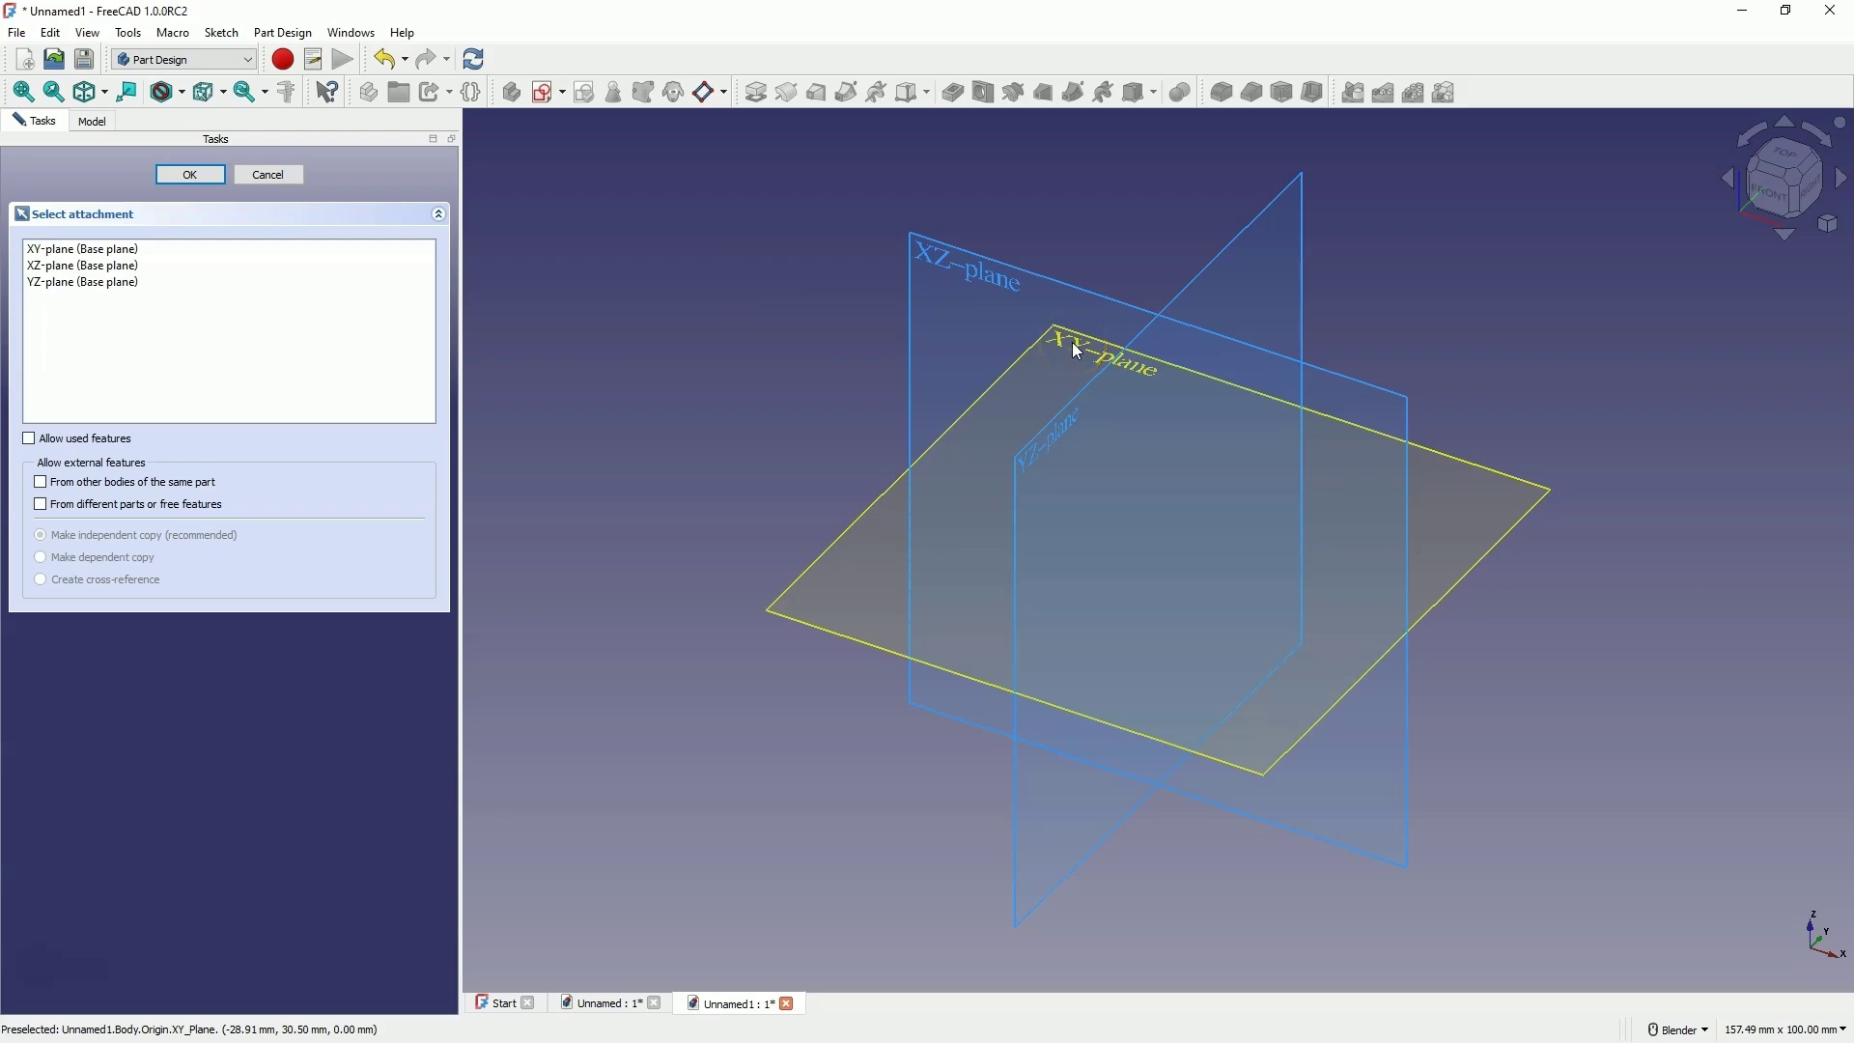
click(1074, 346)
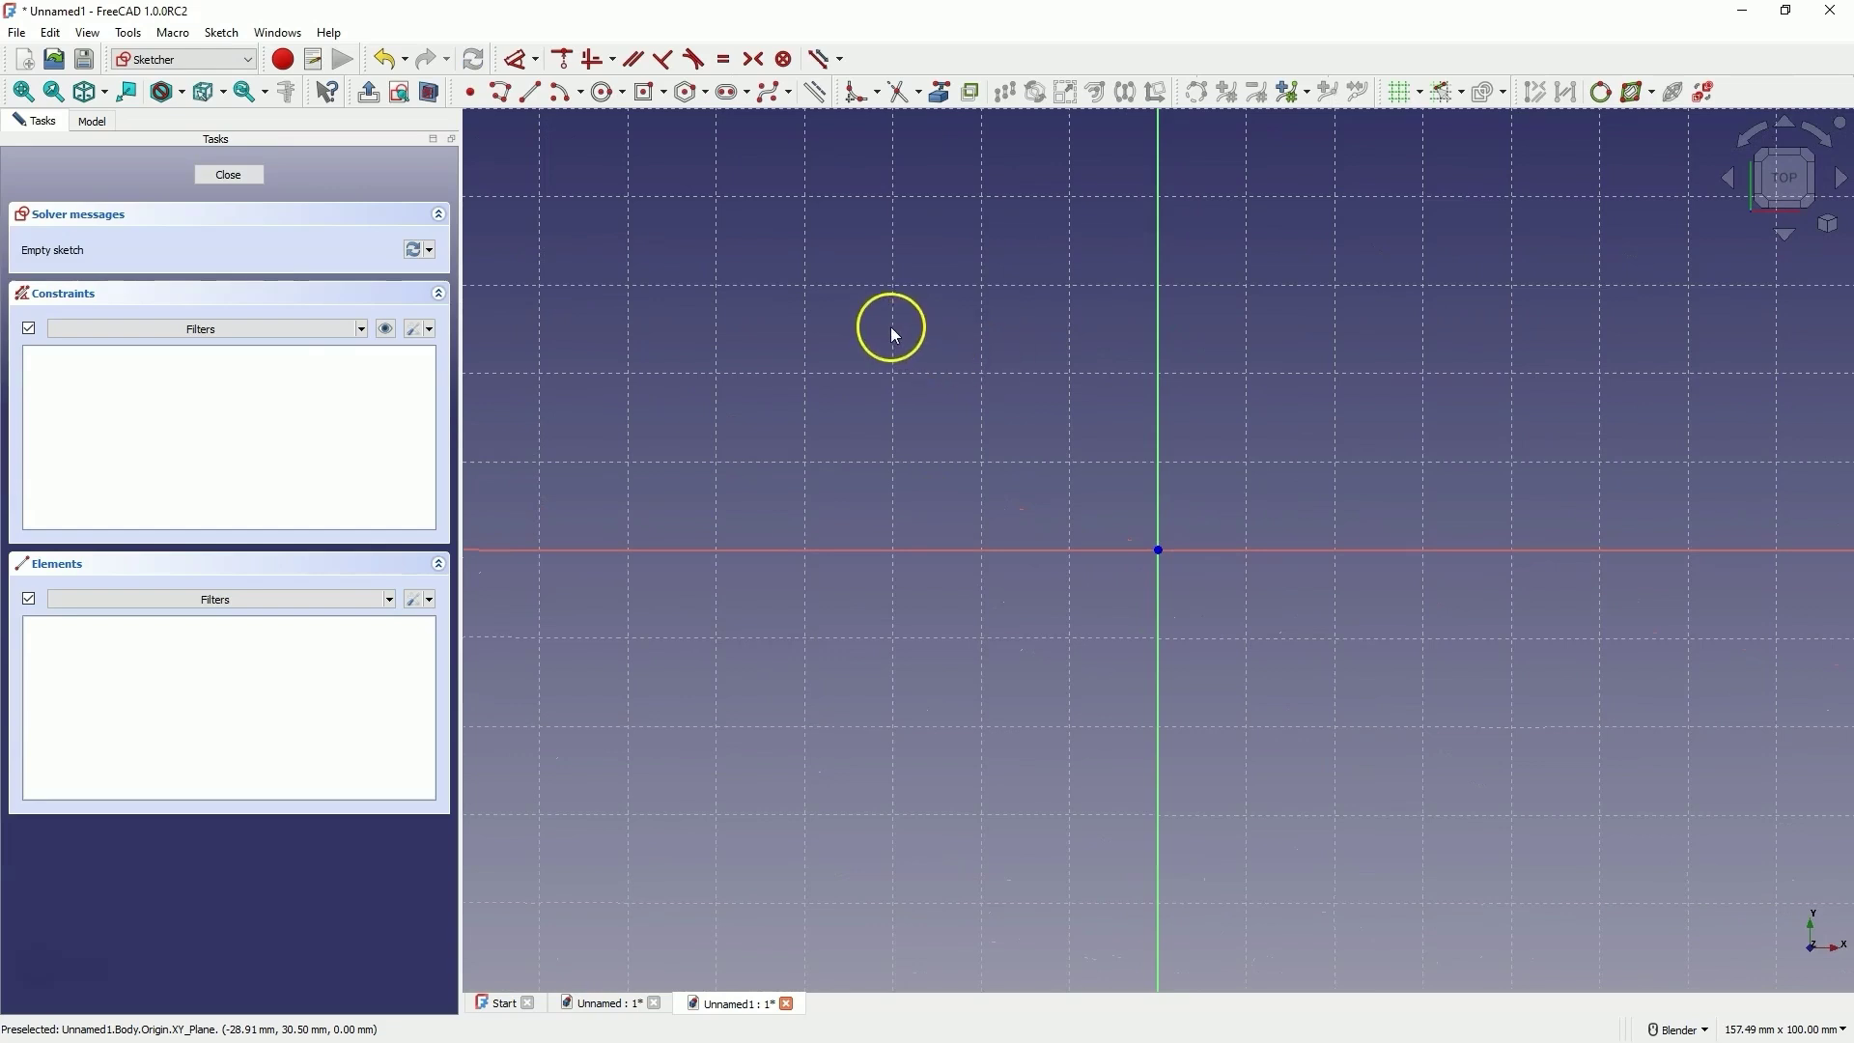
Step: Sketch a centered rectangle on the origin, 70 mm wide and 40 mm high, and close the sketch
click(671, 98)
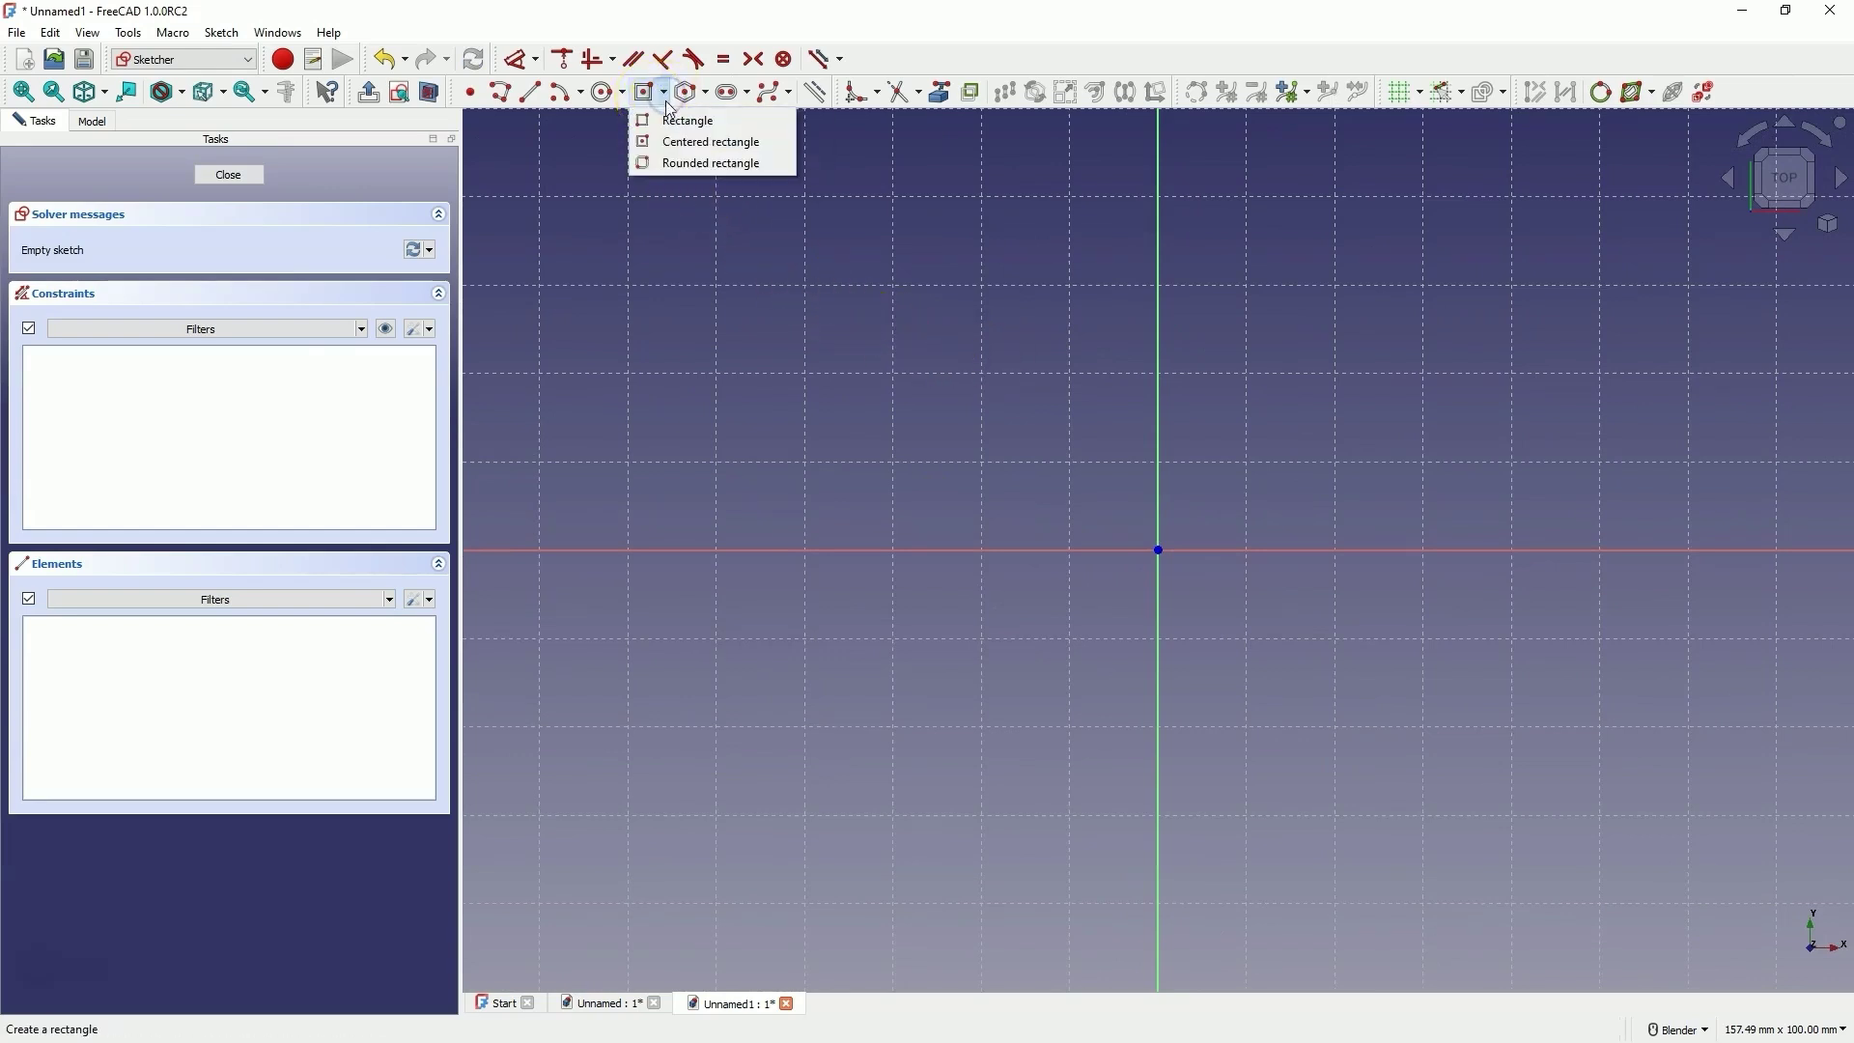
click(716, 145)
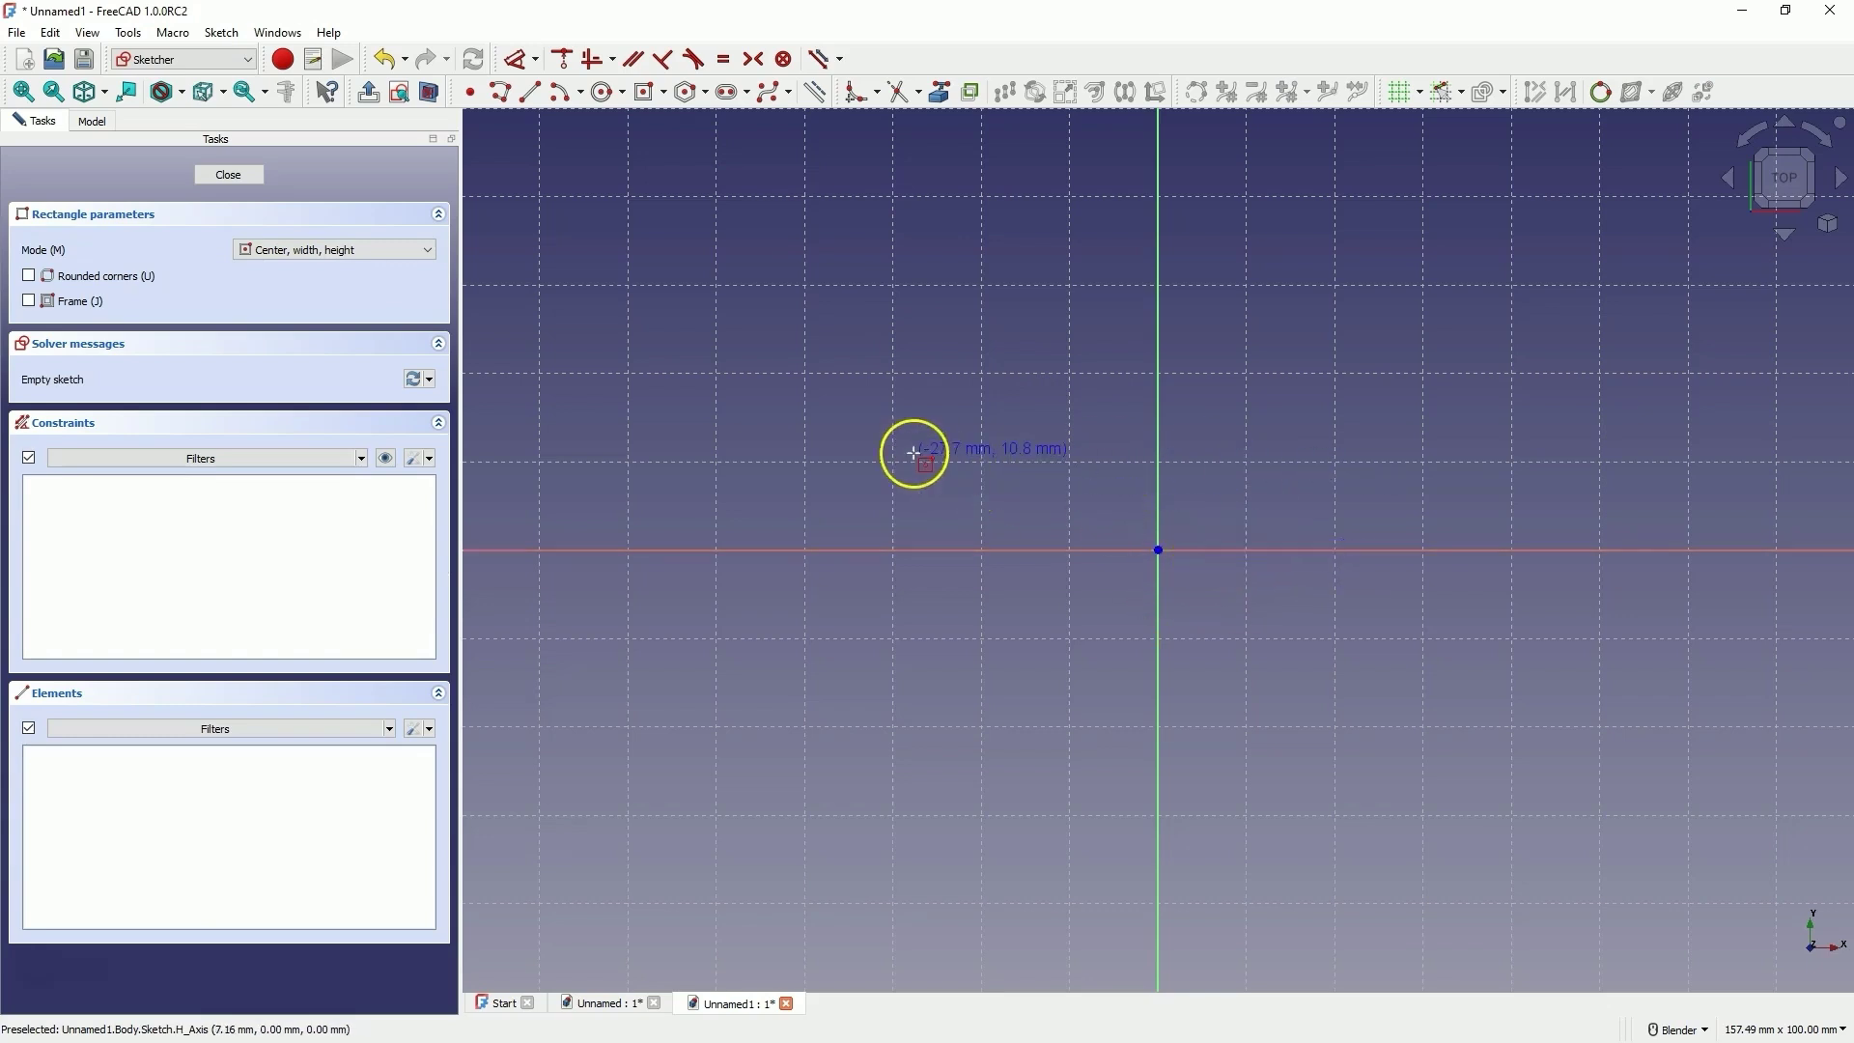
click(428, 457)
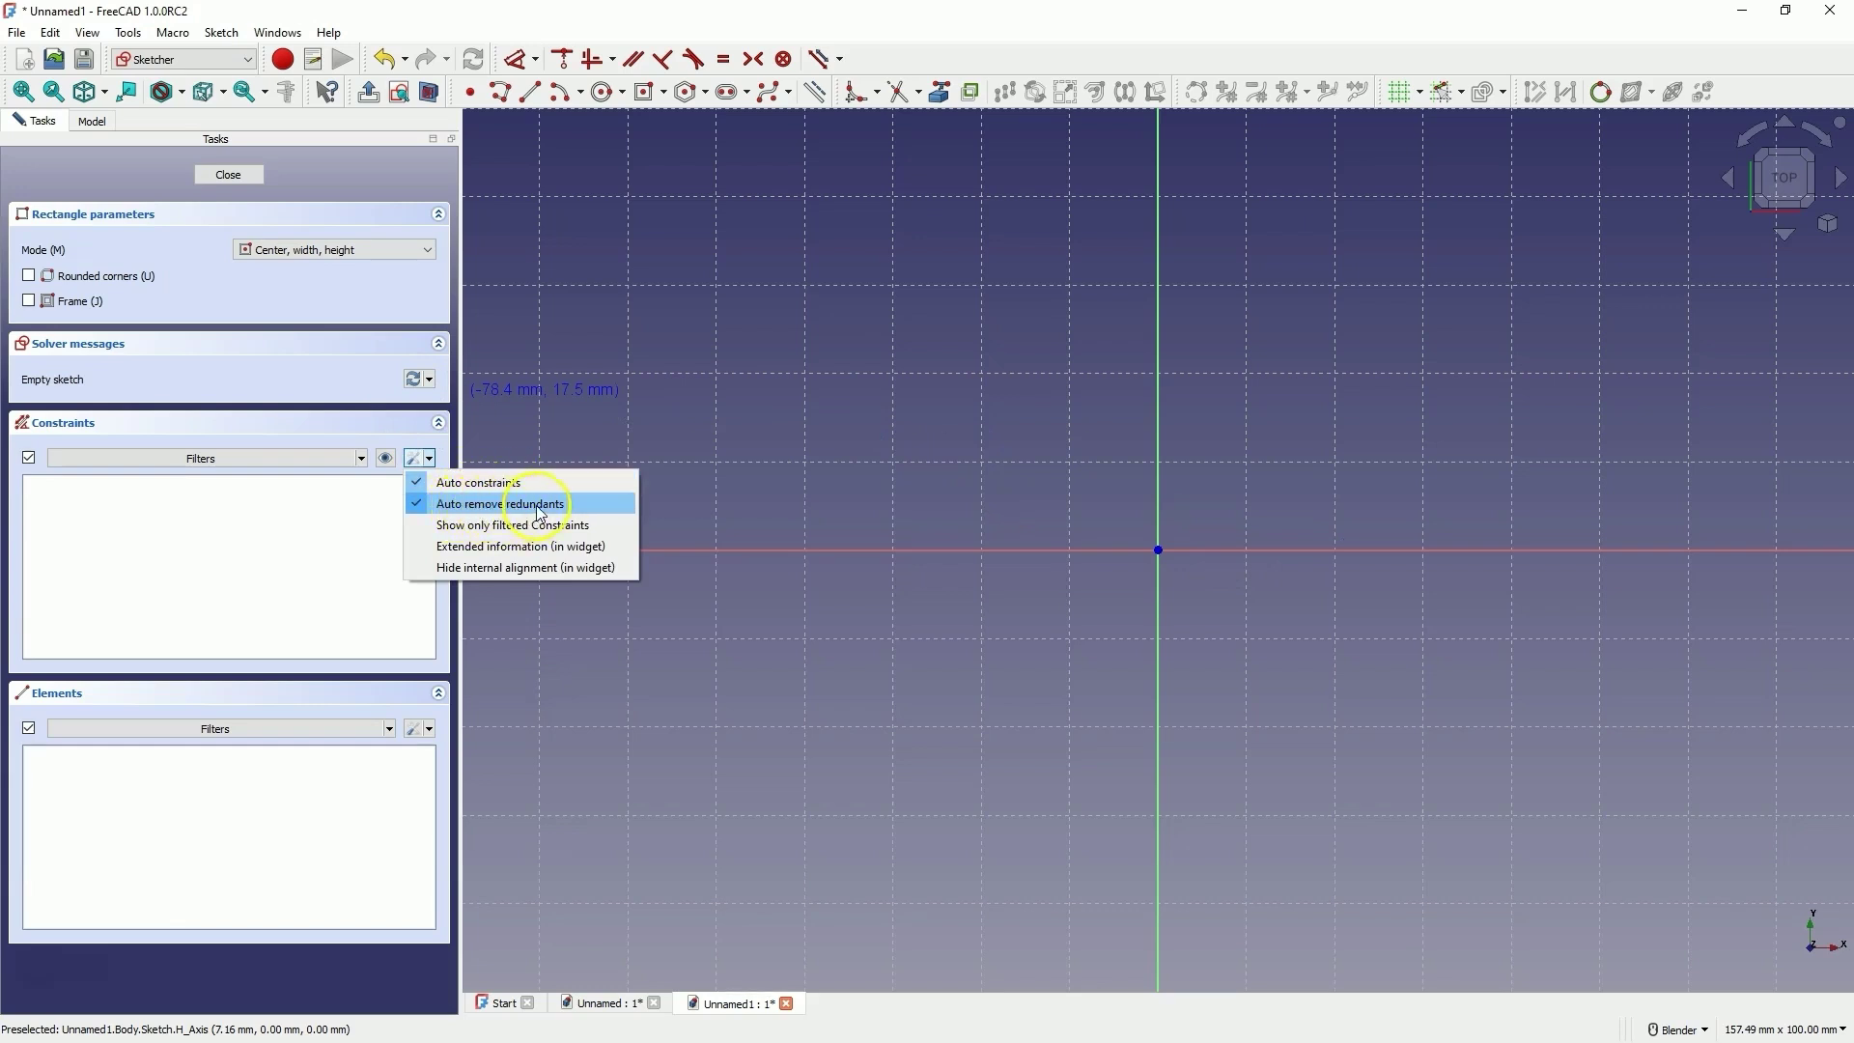
click(432, 456)
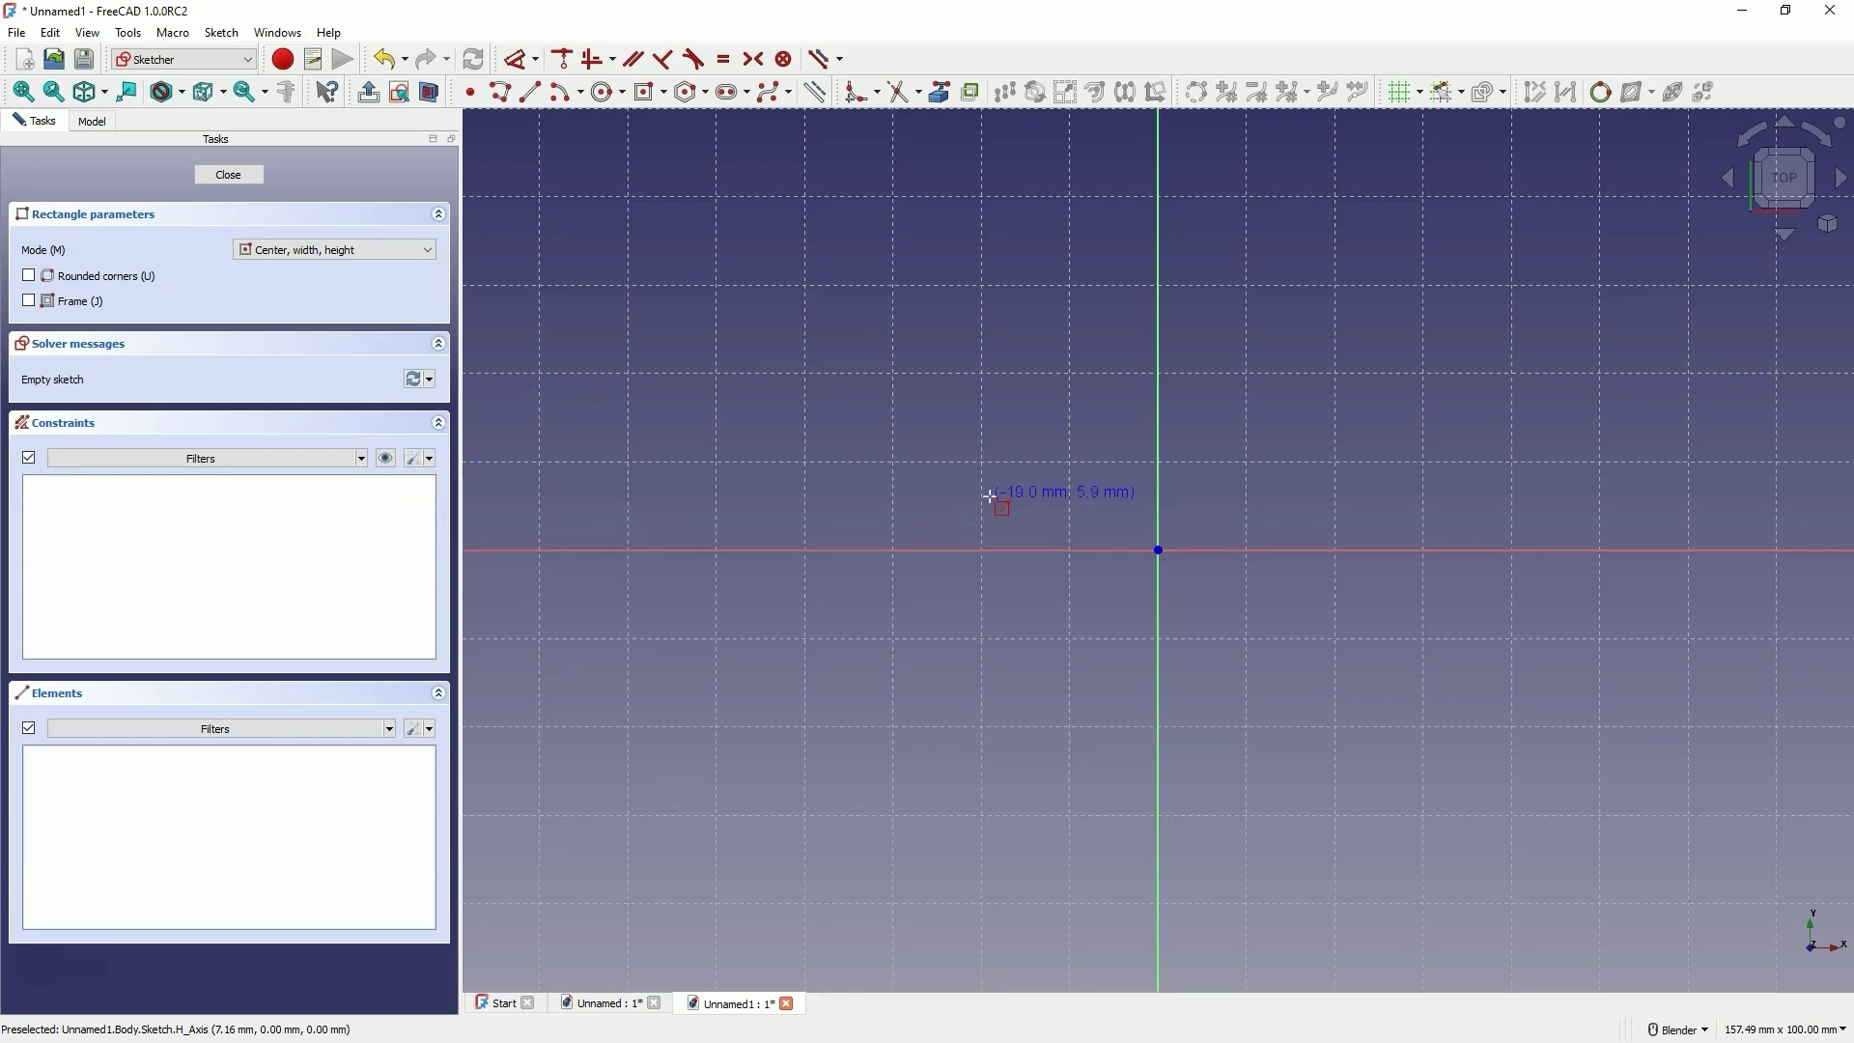
click(1159, 551)
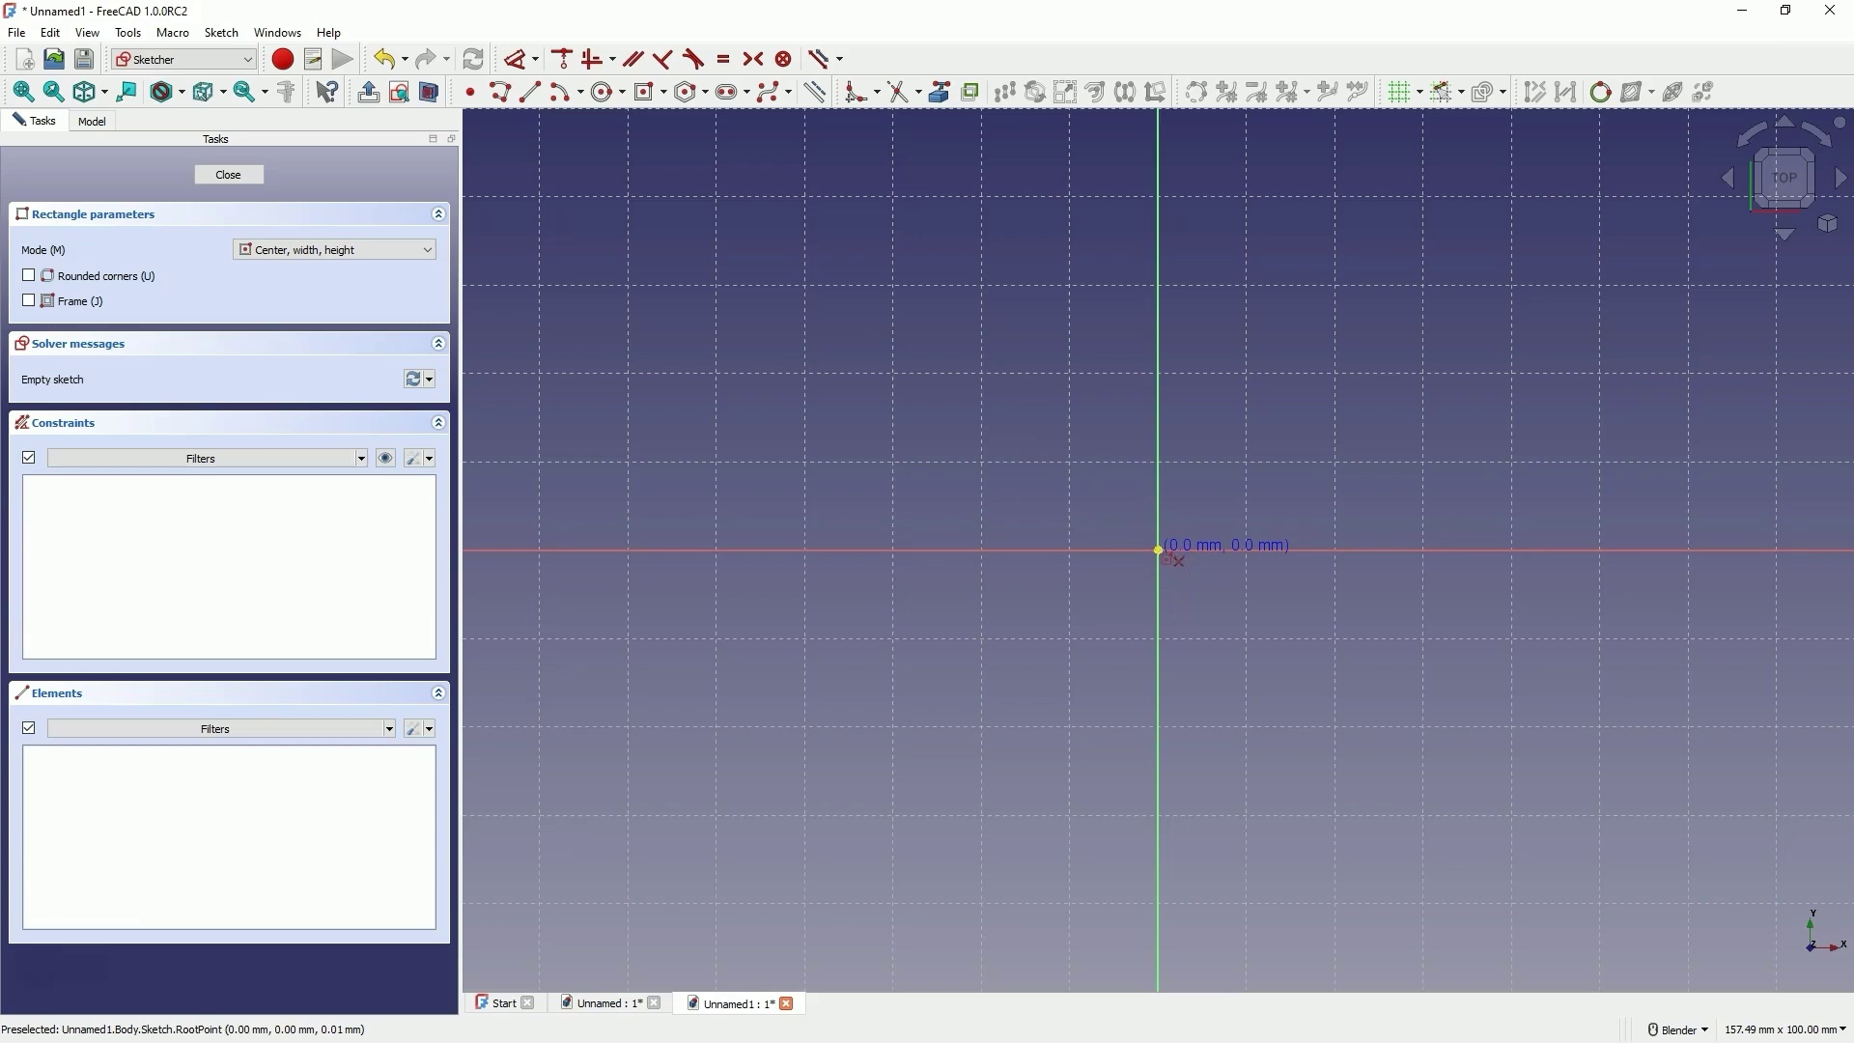
mouse_move(1159, 551)
mouse_down()
mouse_move(1200, 525)
mouse_move(1249, 405)
mouse_move(1414, 410)
mouse_up()
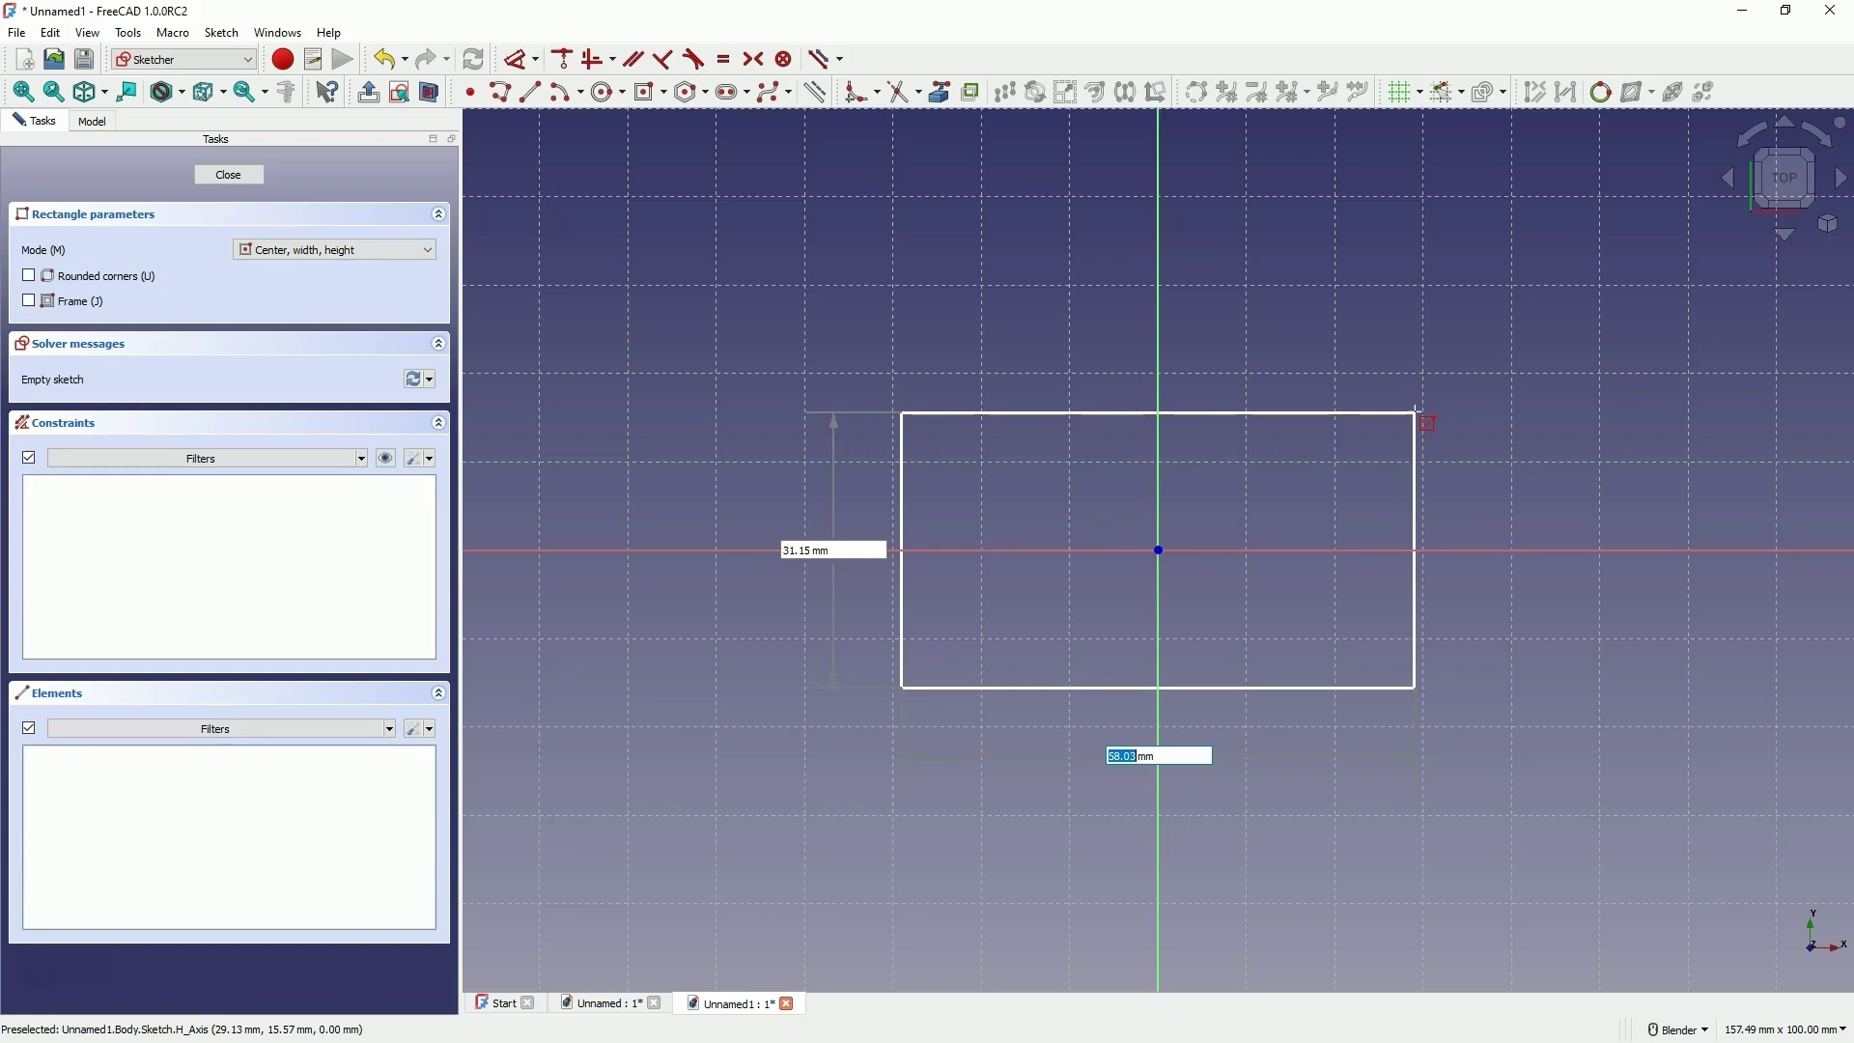
text(70)
key(Tab)
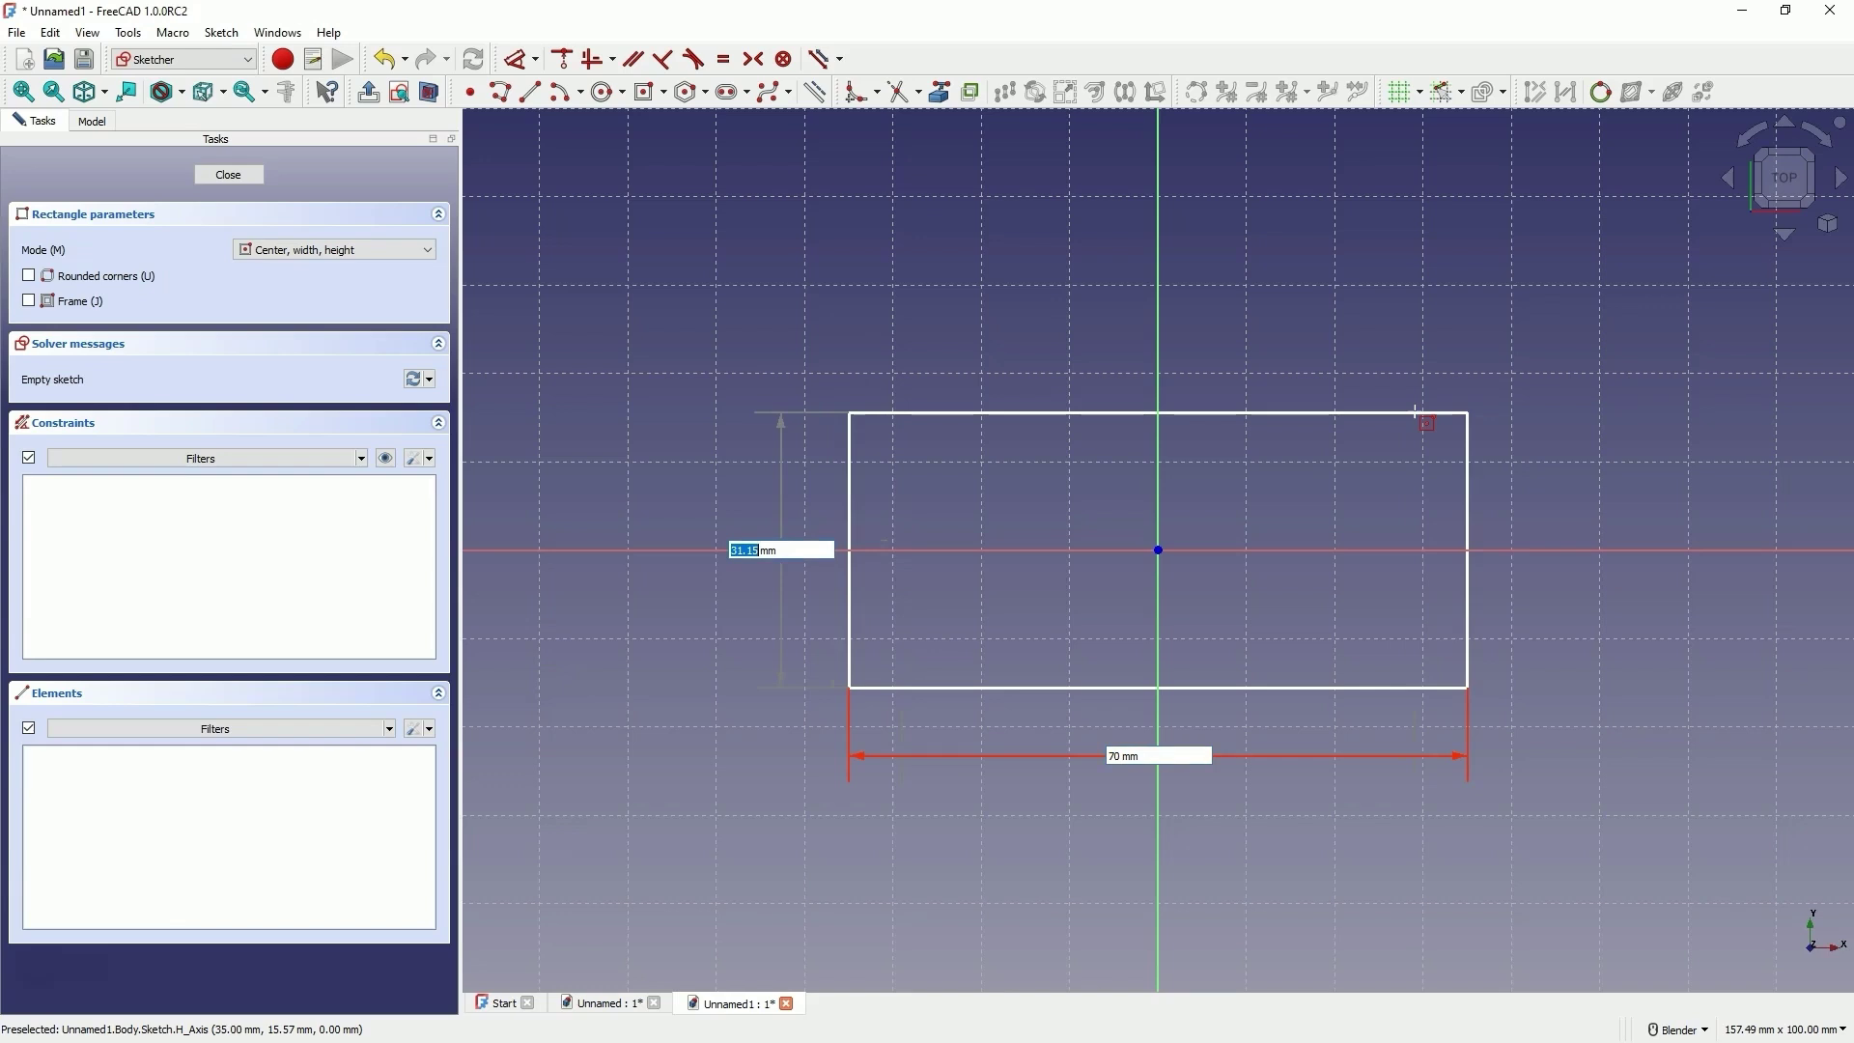
text(40)
key(Return)
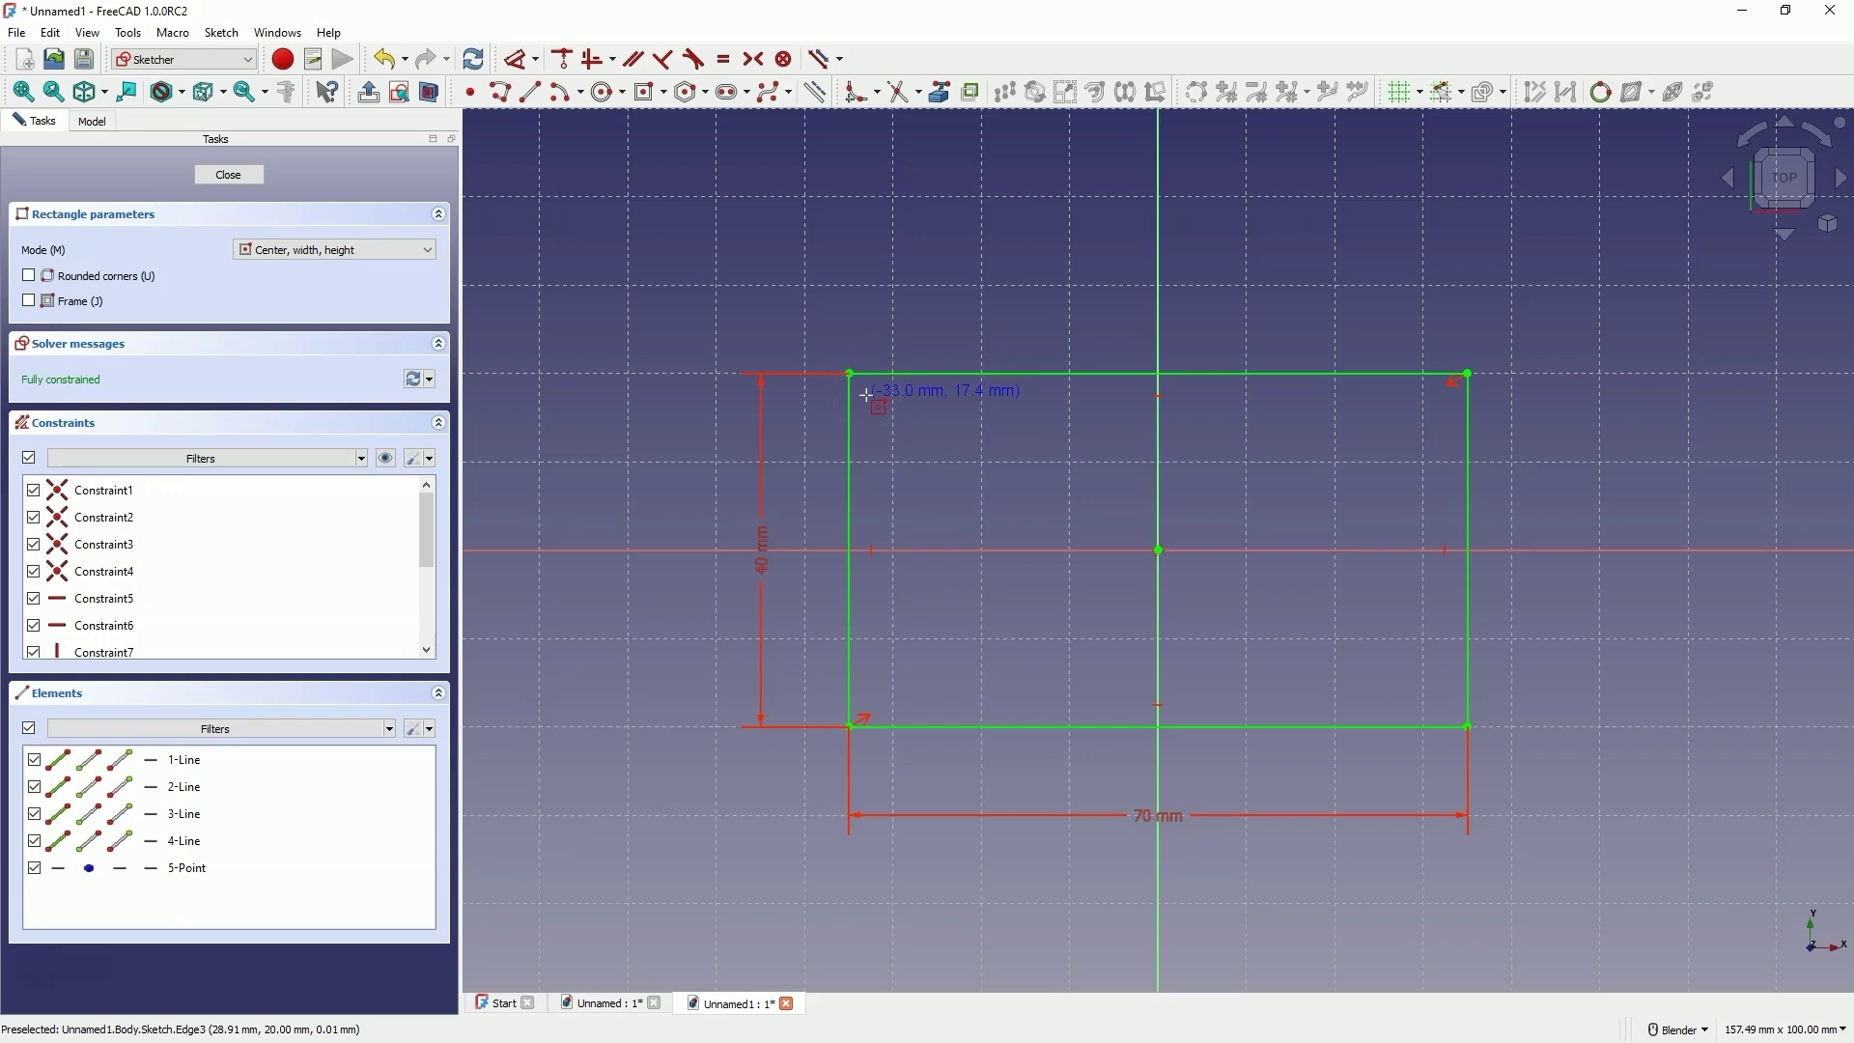
click(232, 174)
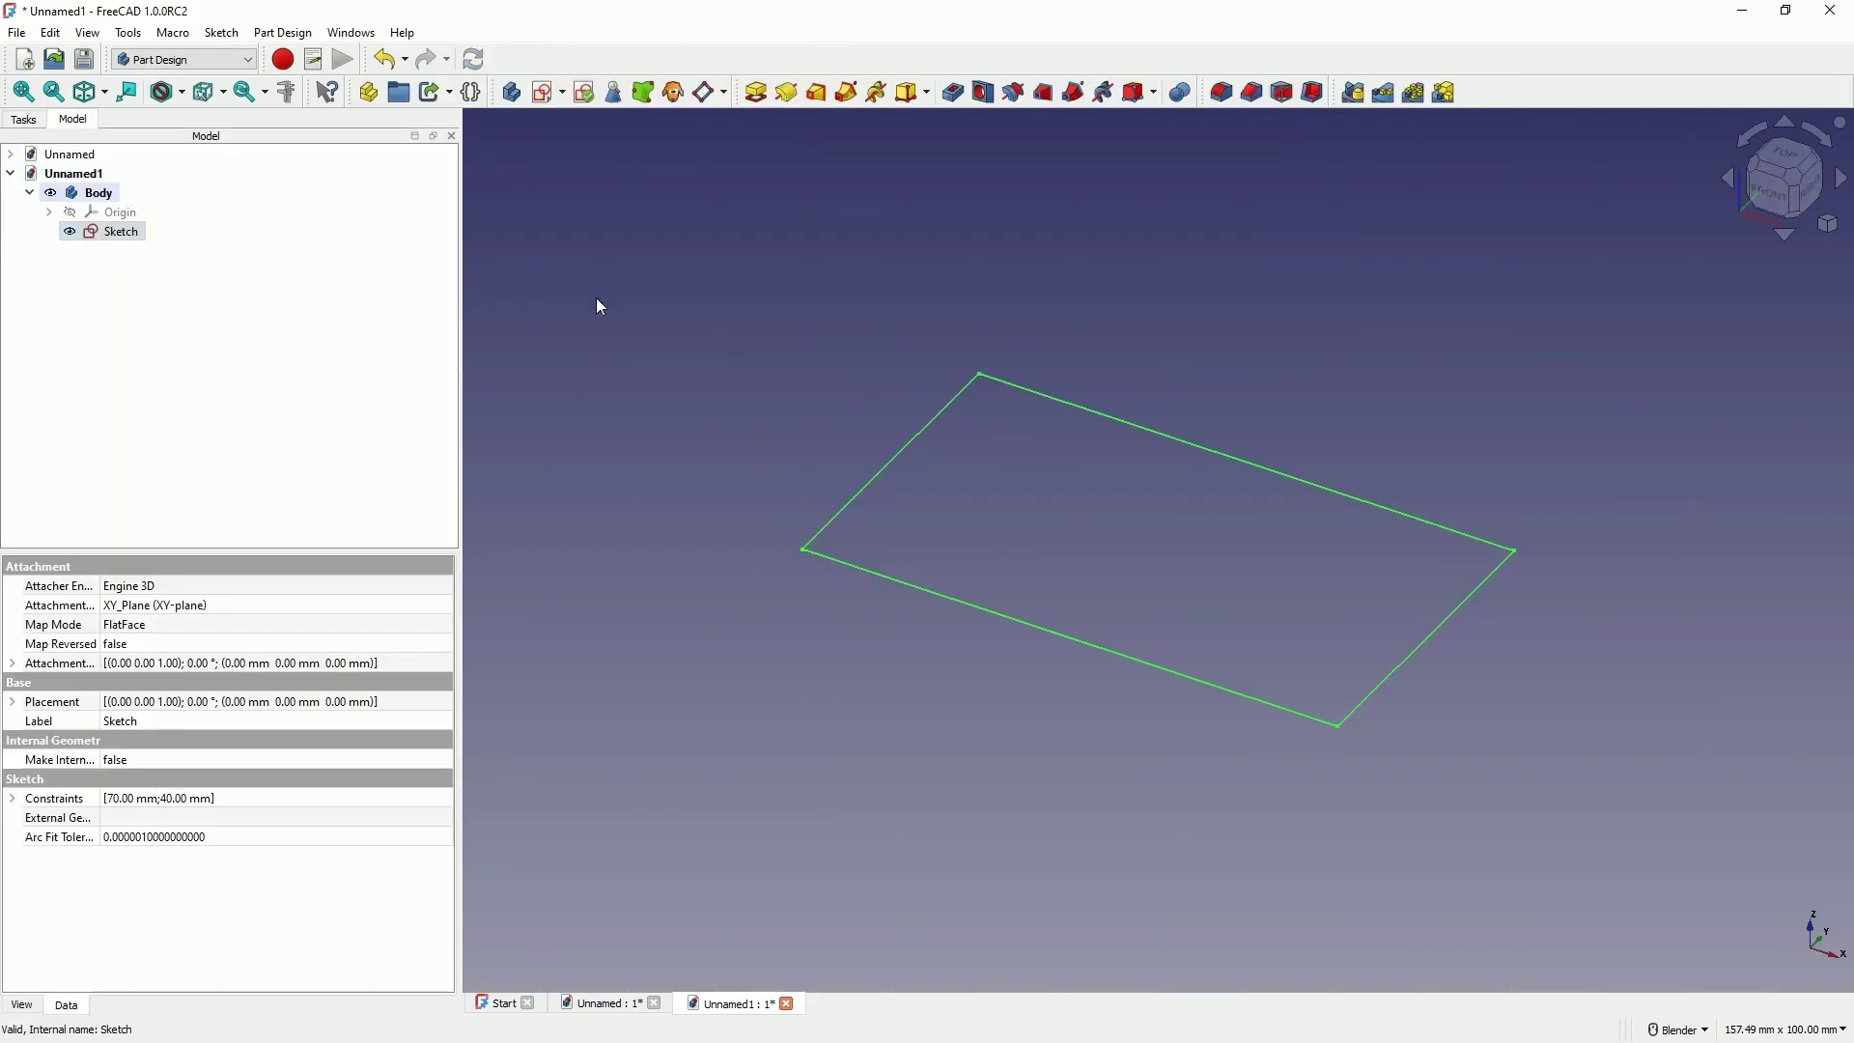
Step: Pad the rectangle sketch to a length of 40 mm
click(756, 97)
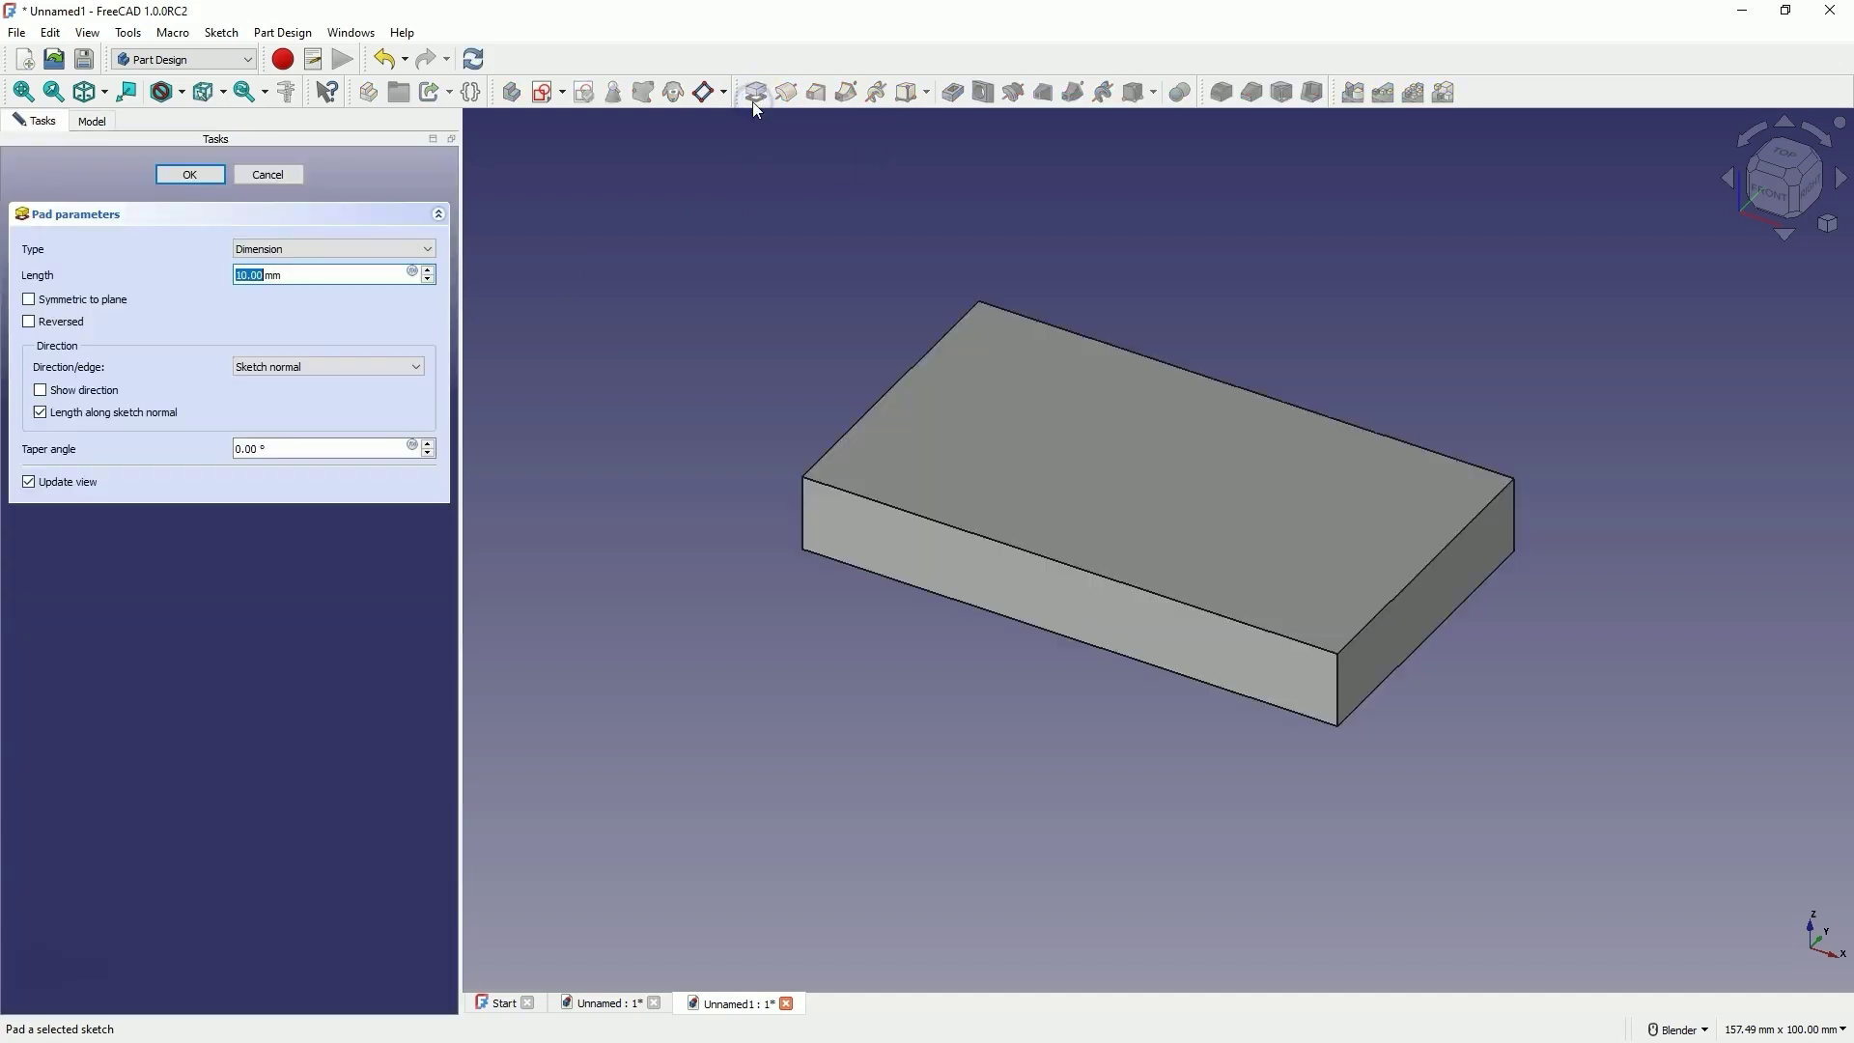
double_click(252, 284)
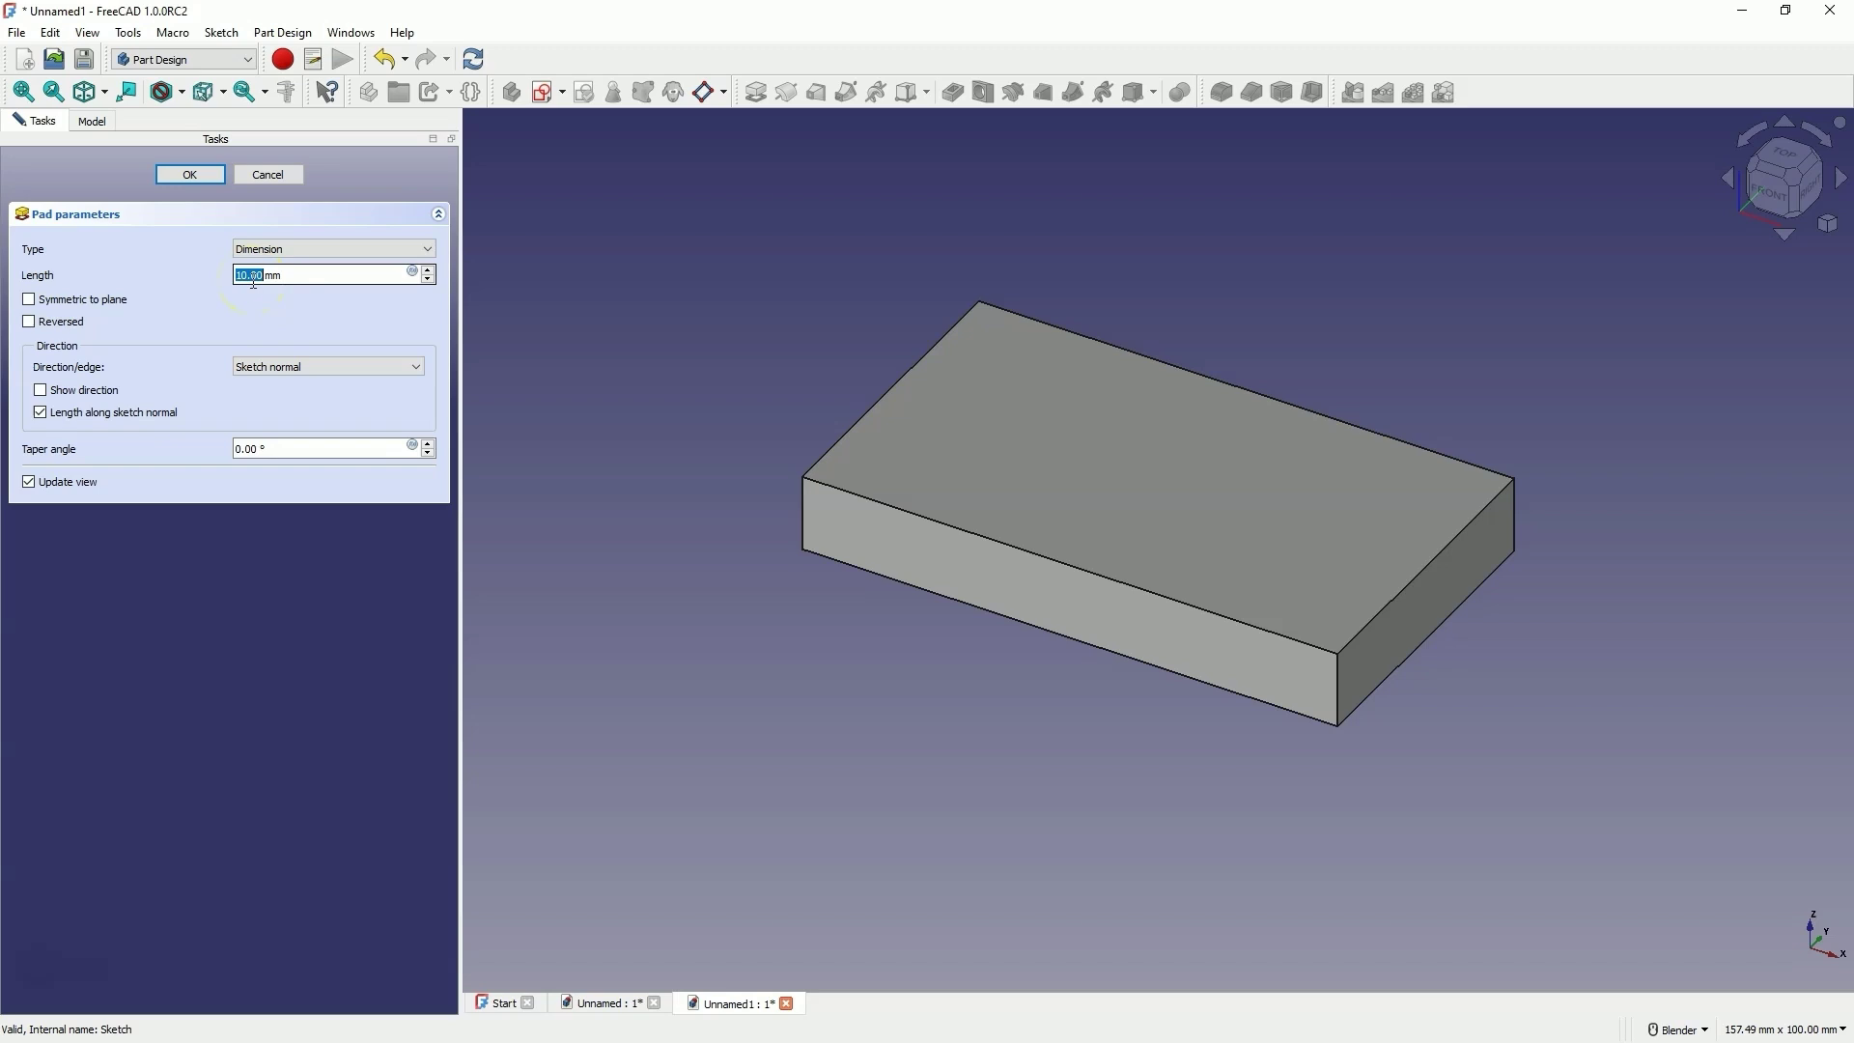
scroll(253, 282, up, 14)
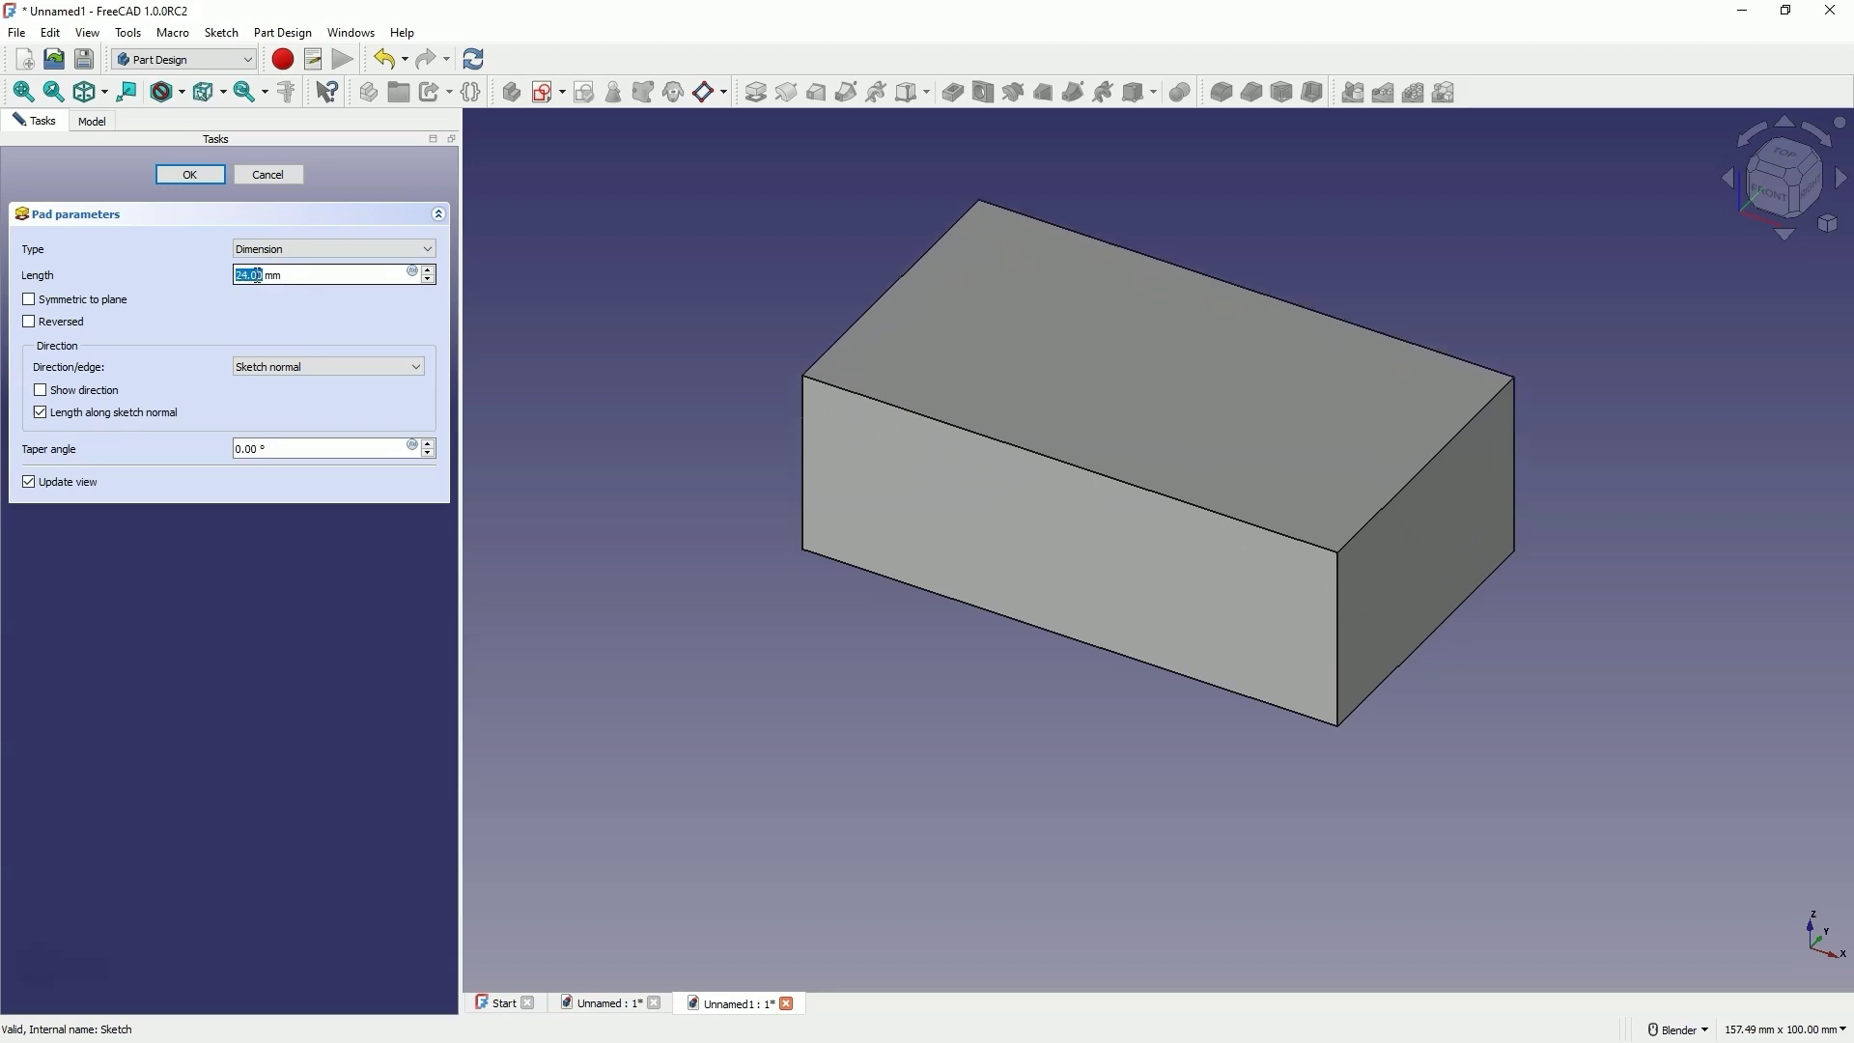
scroll(258, 277, up, 12)
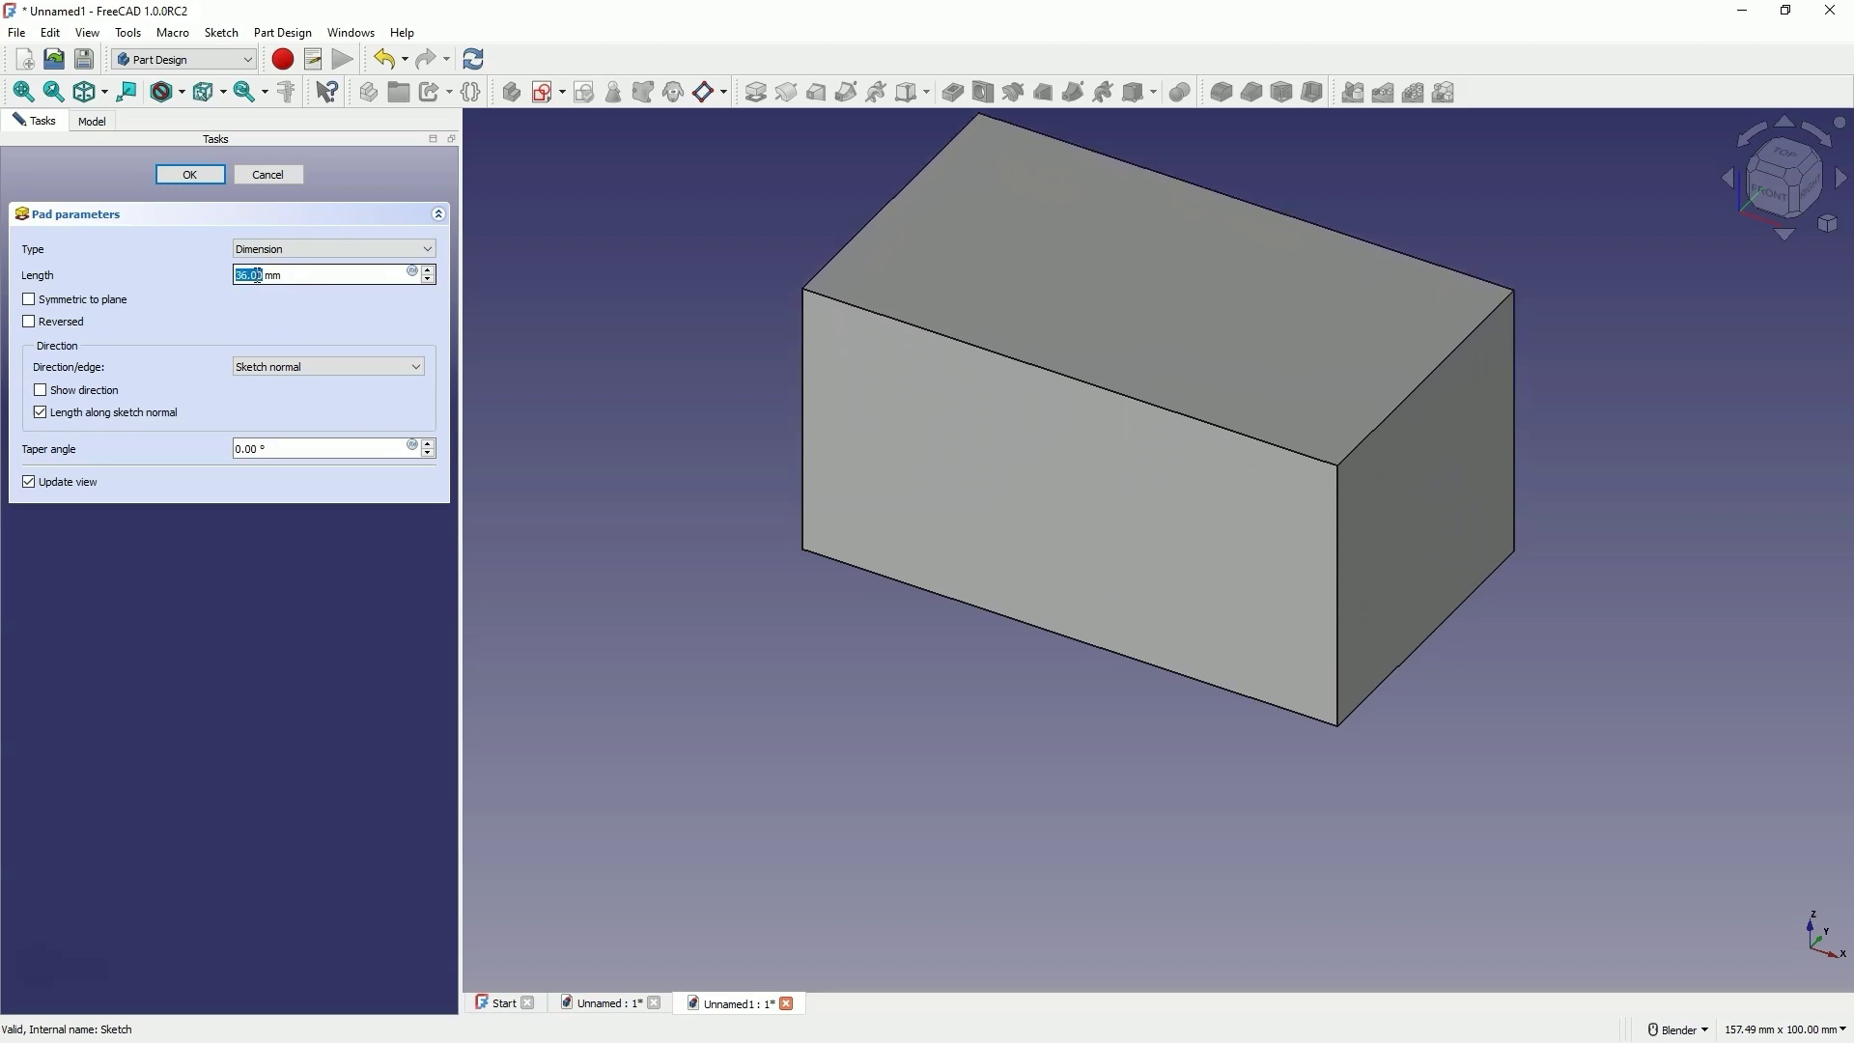
scroll(257, 277, up, 4)
double_click(256, 267)
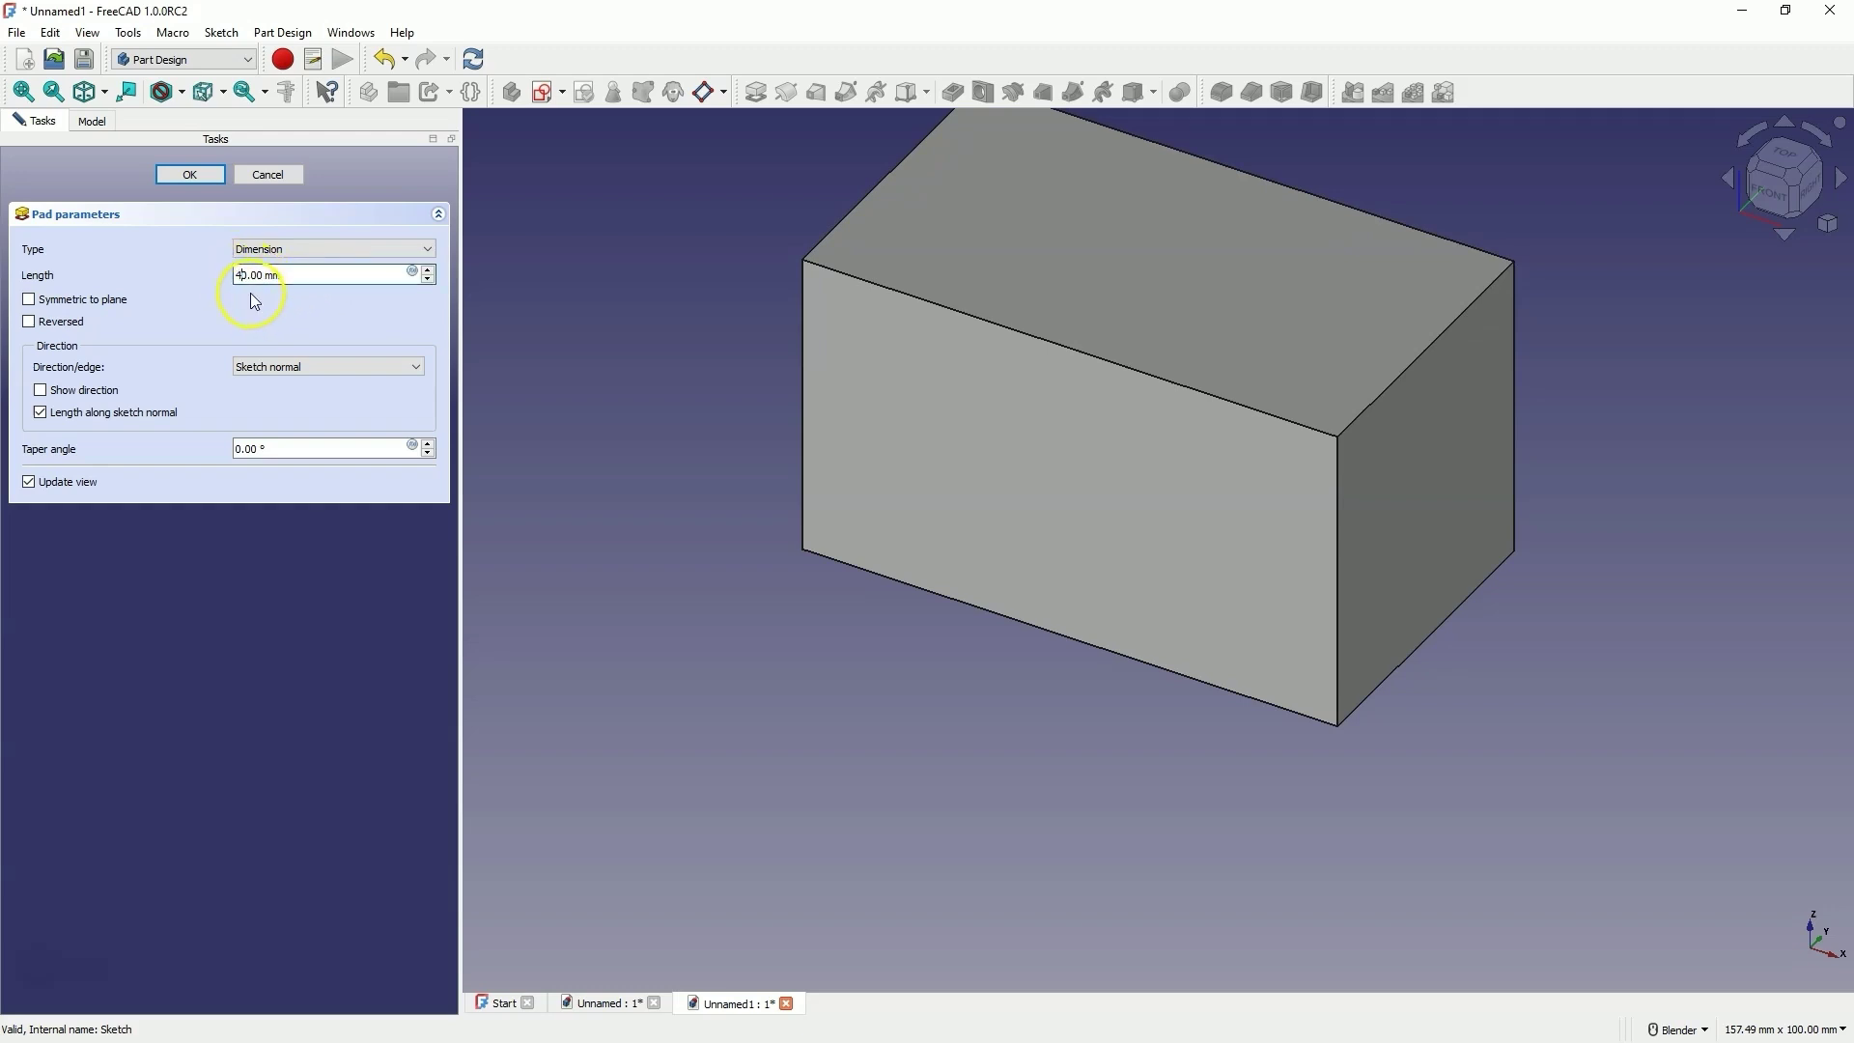
click(191, 175)
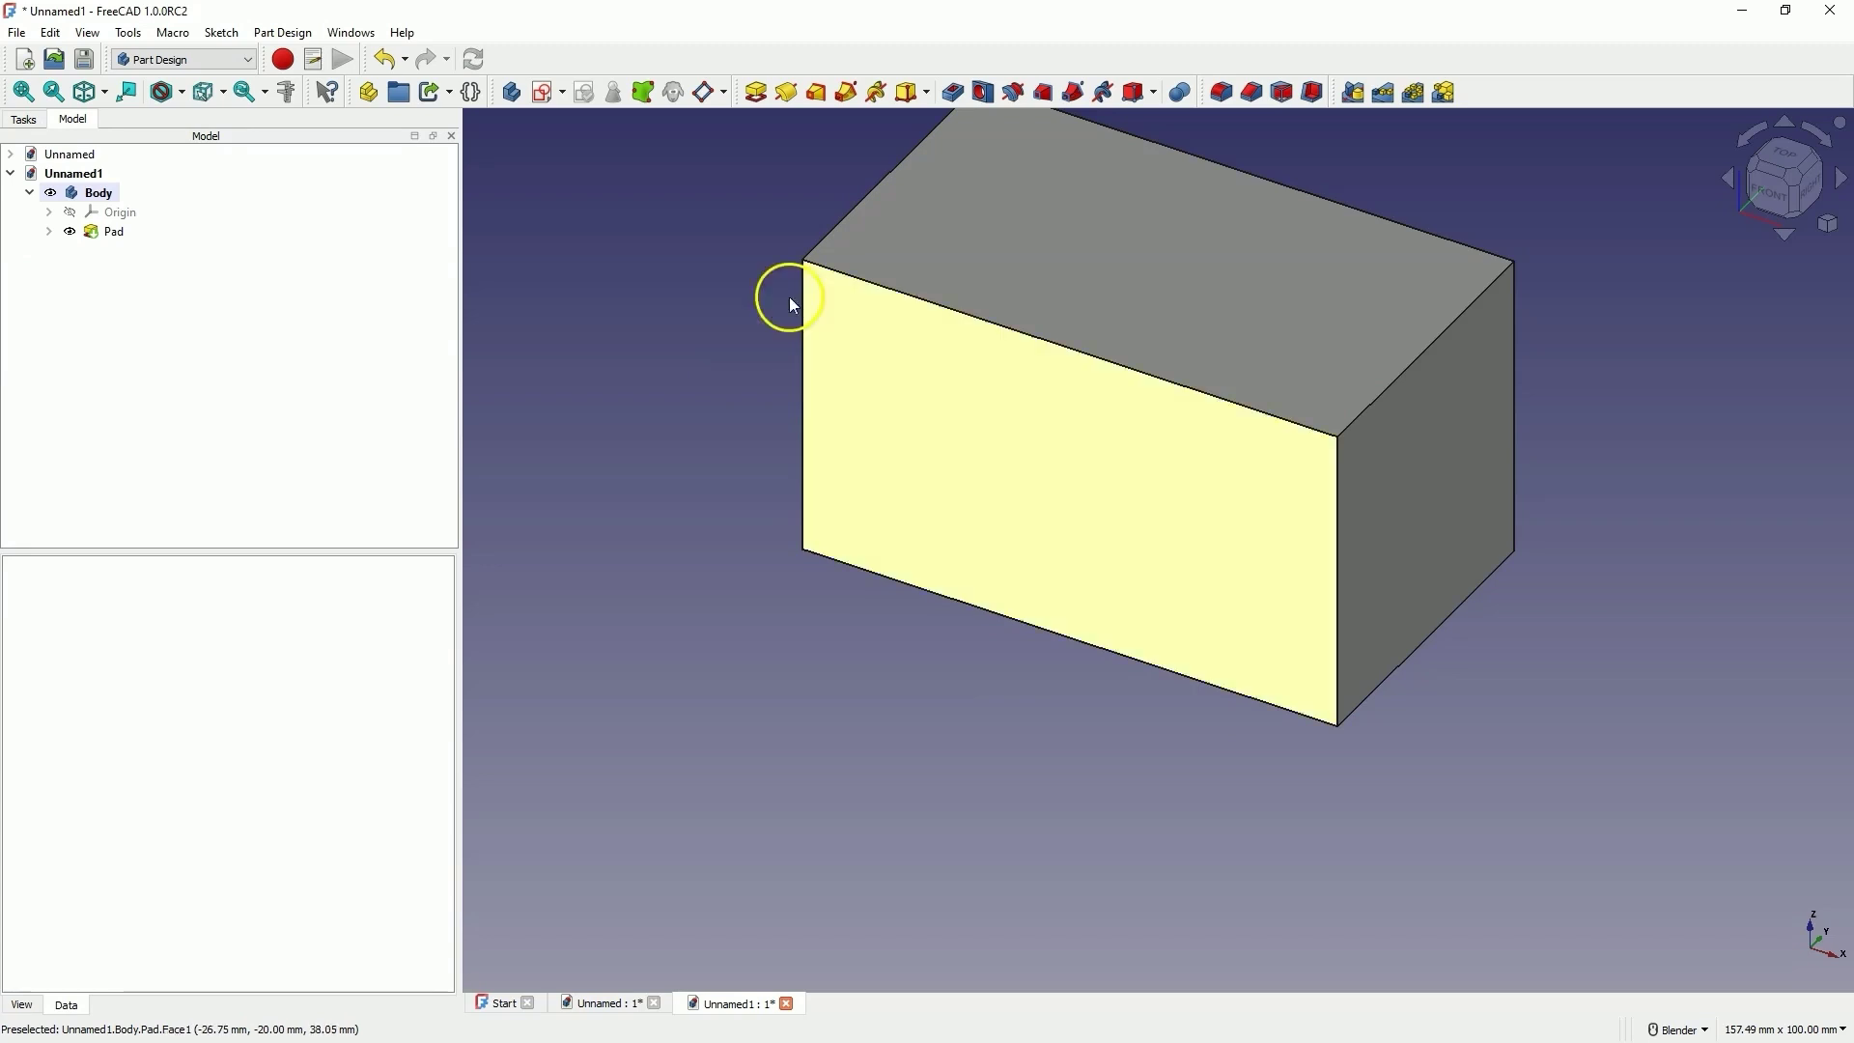
Step: Start a new sketch on the square end face of the block, on its positive X side
click(1407, 512)
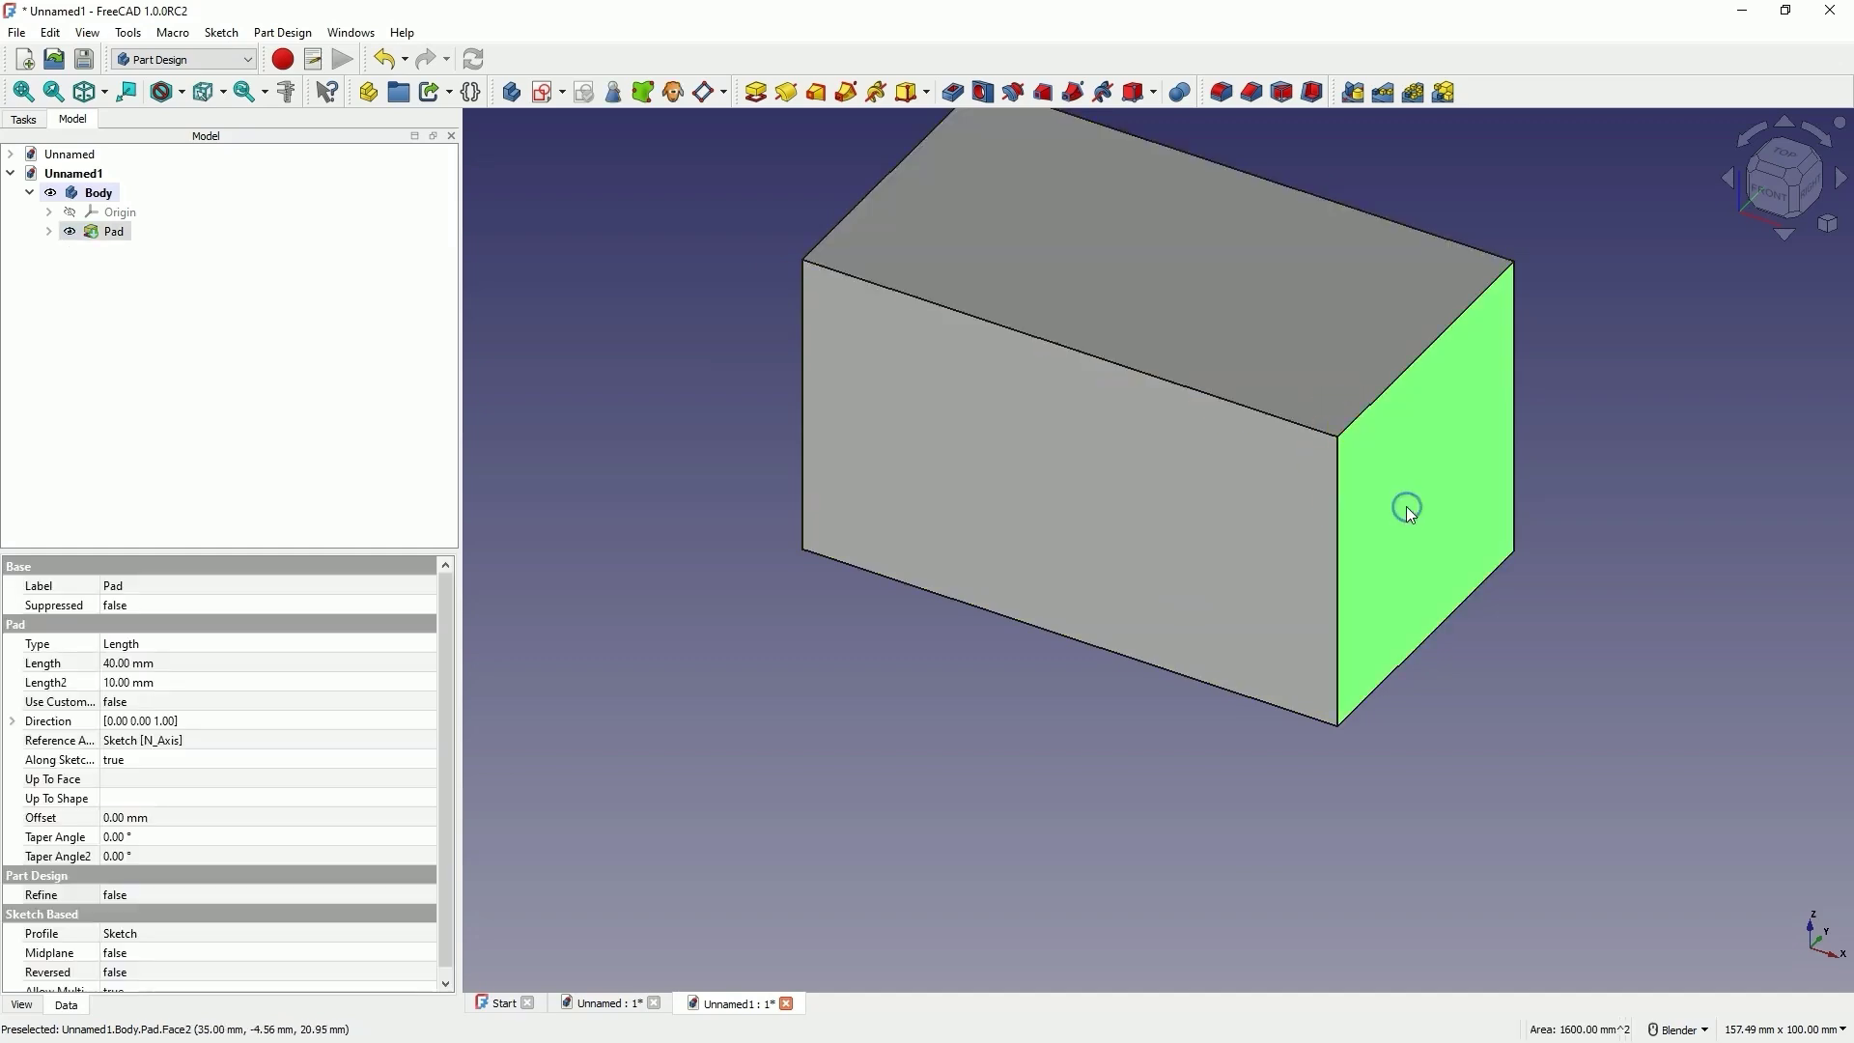
click(547, 92)
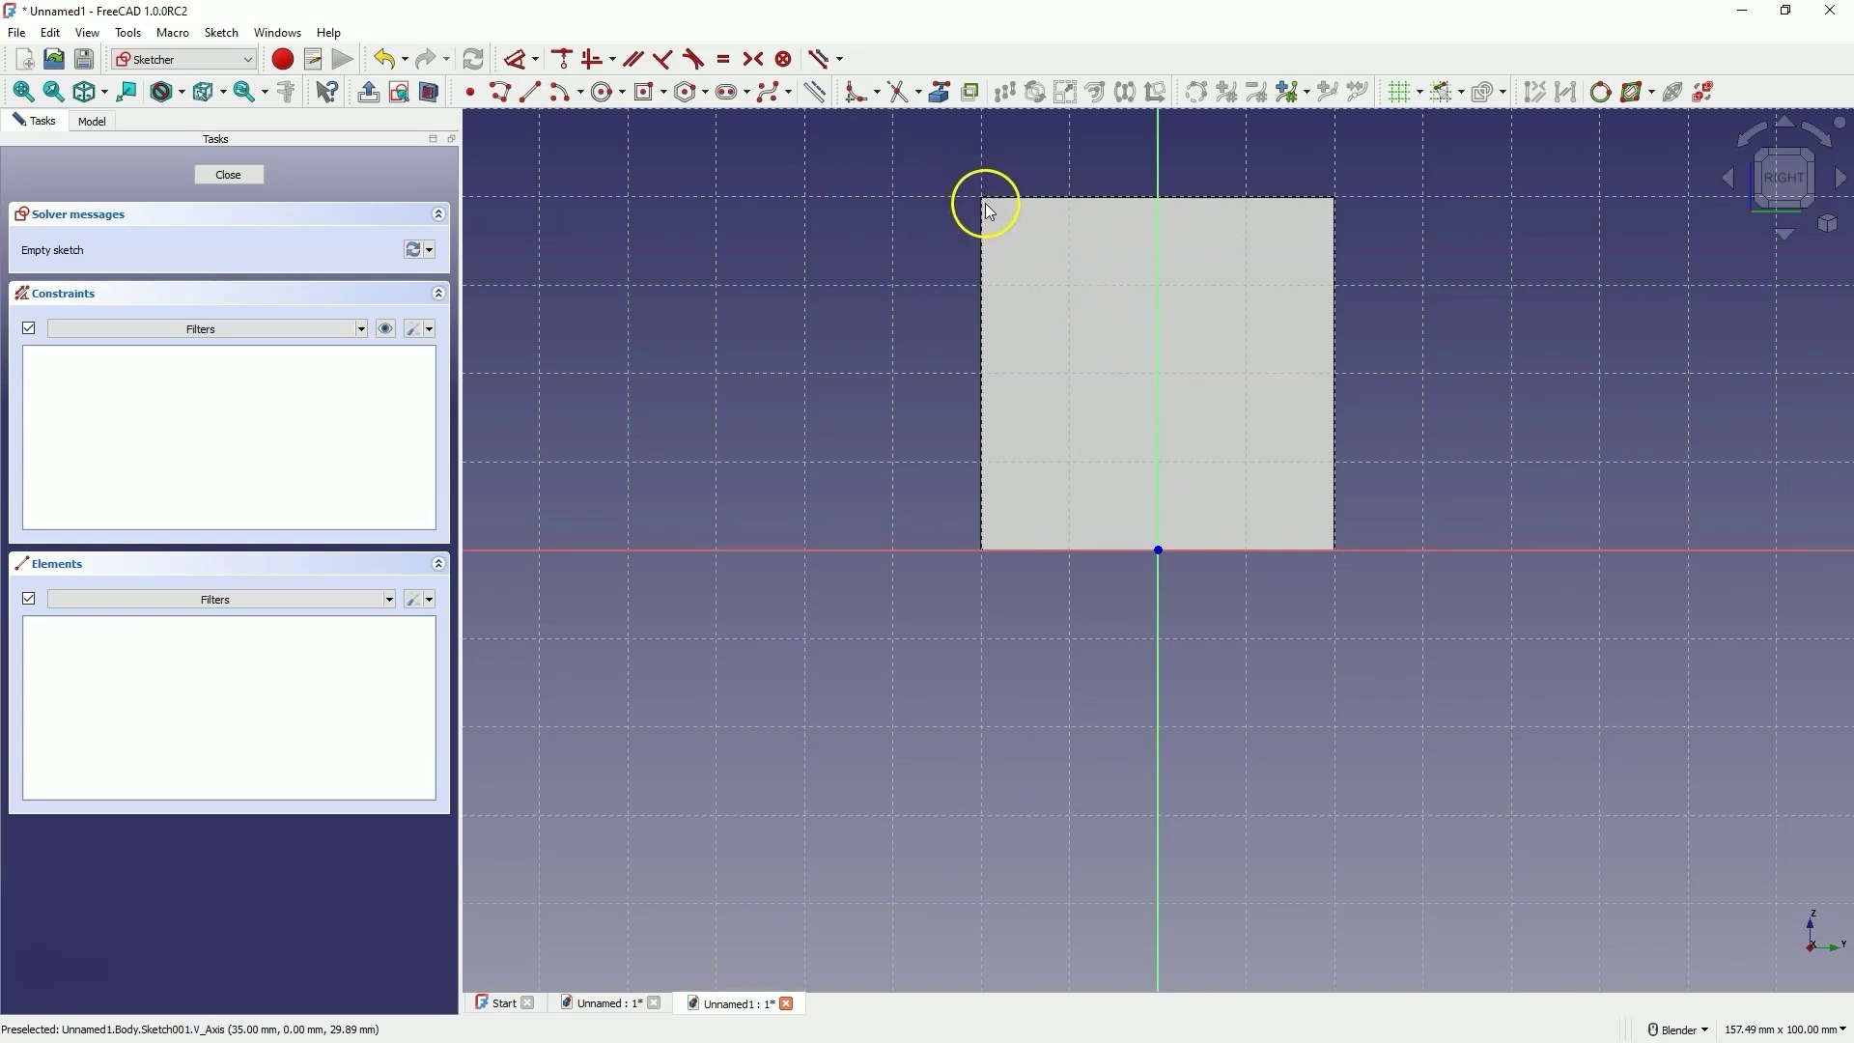
click(665, 93)
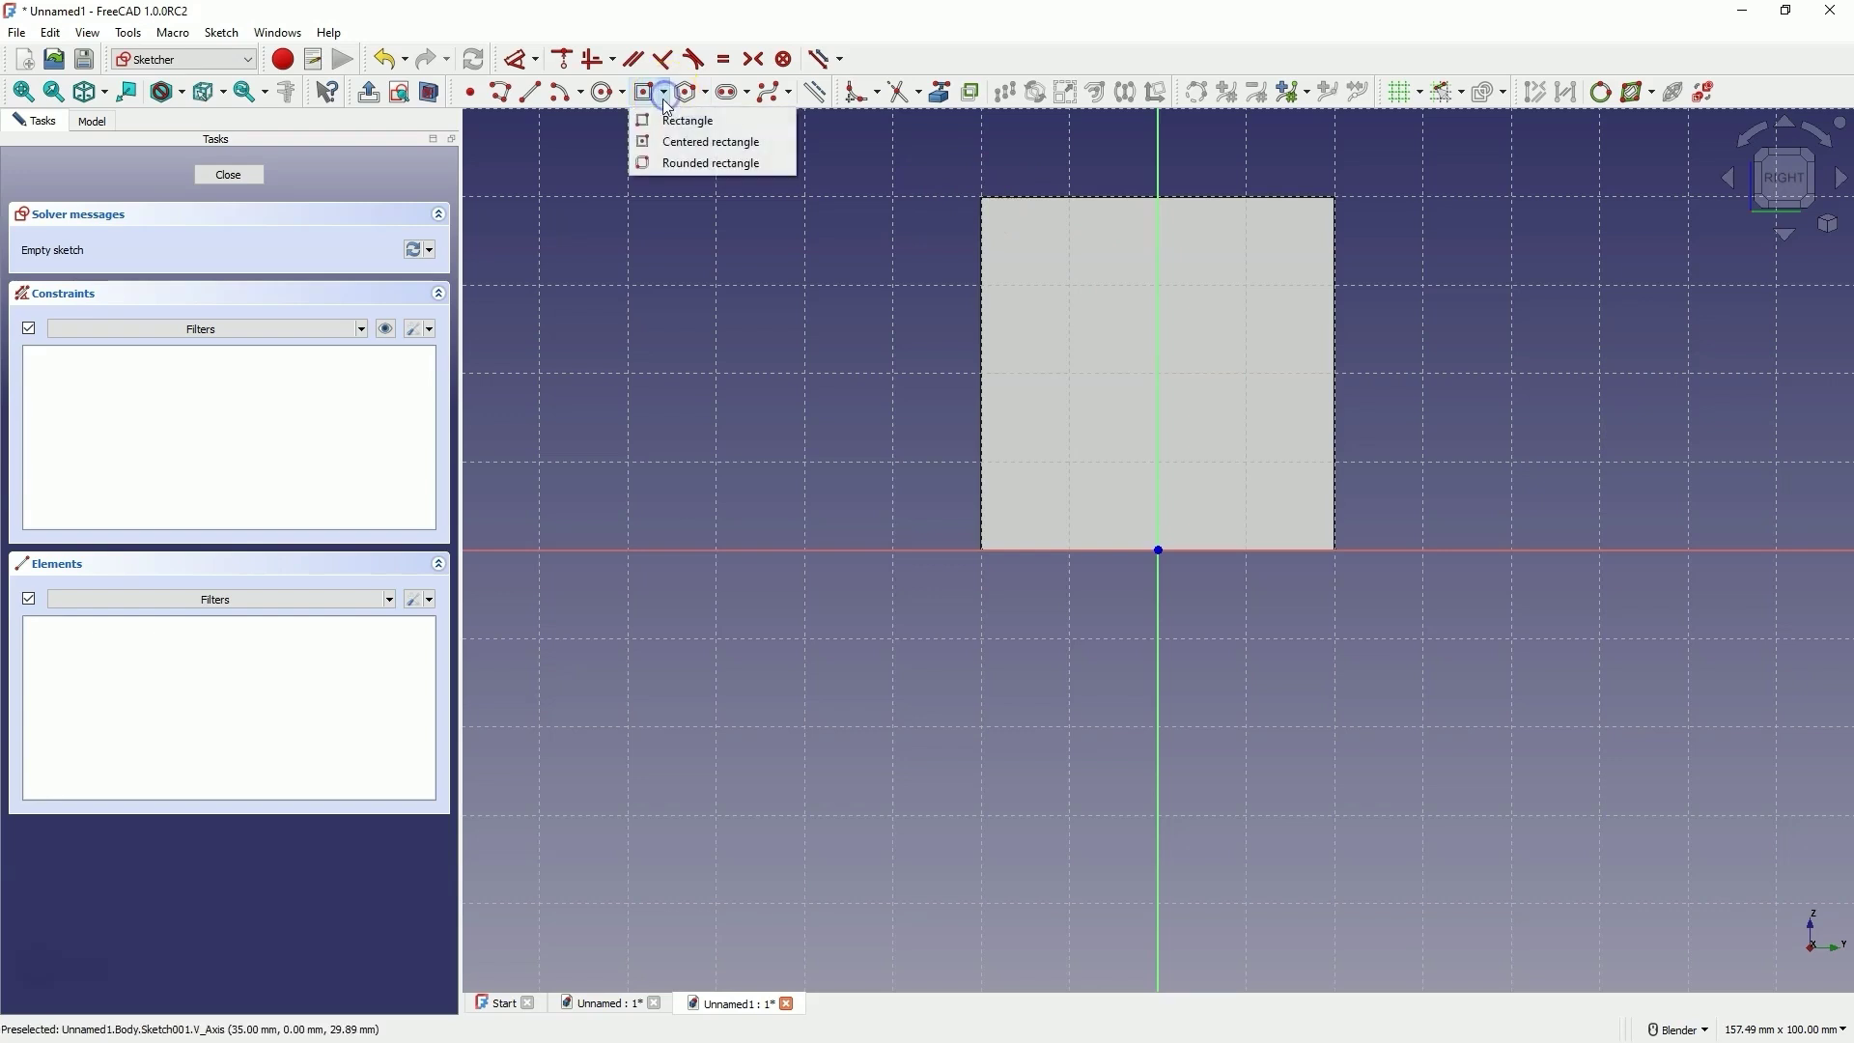
click(693, 120)
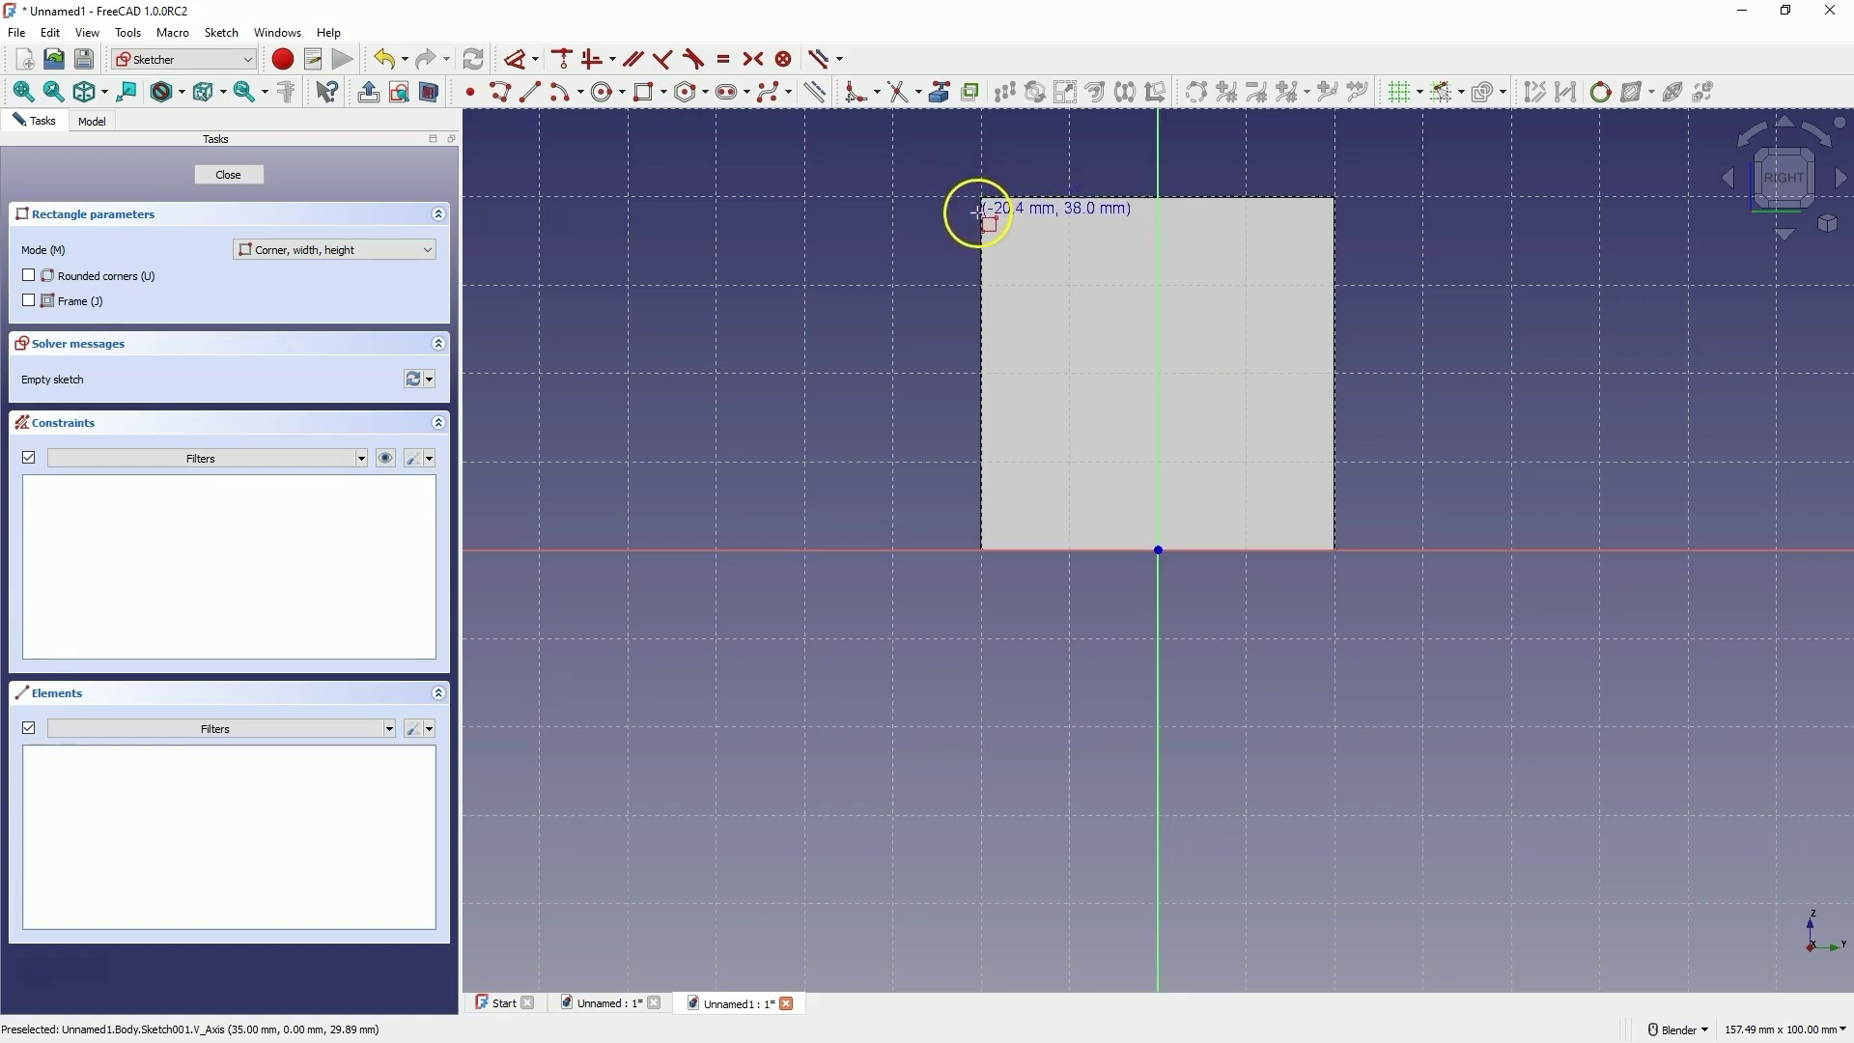
mouse_move(1004, 197)
mouse_down()
mouse_move(1008, 242)
mouse_move(1015, 228)
mouse_move(949, 236)
mouse_up()
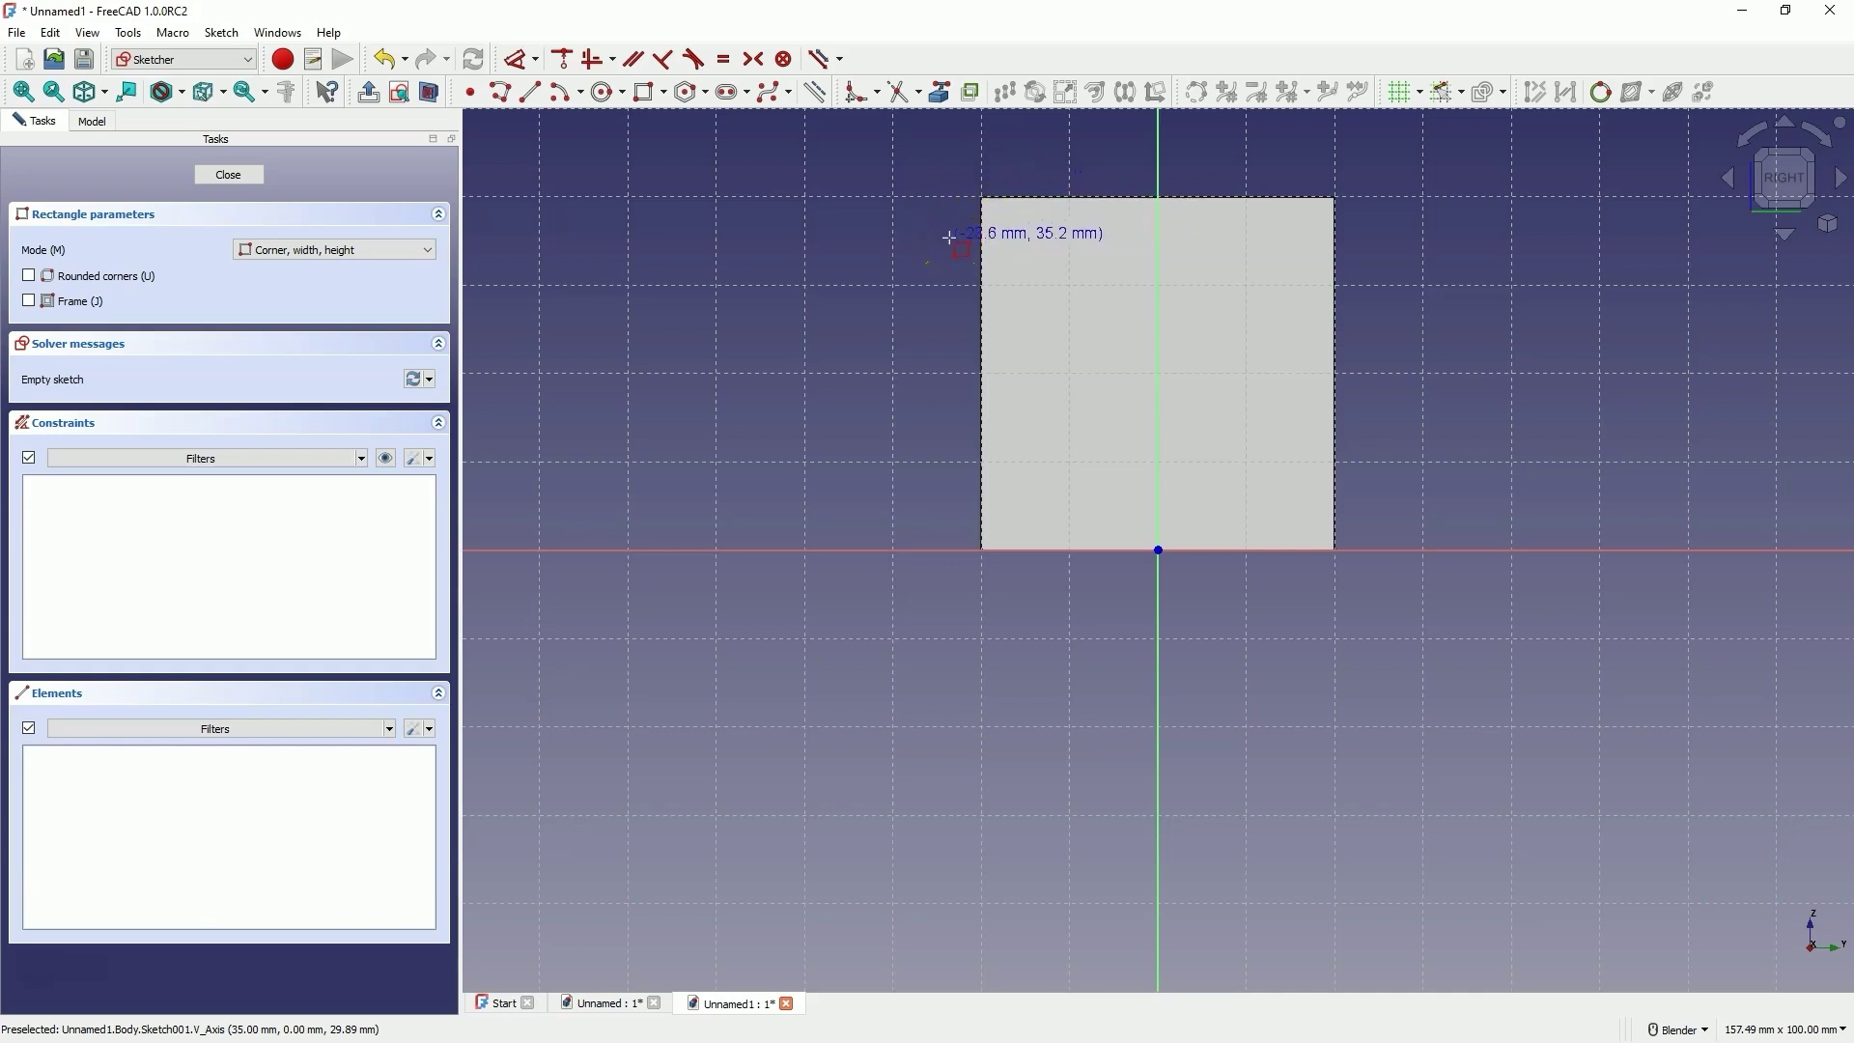
click(992, 219)
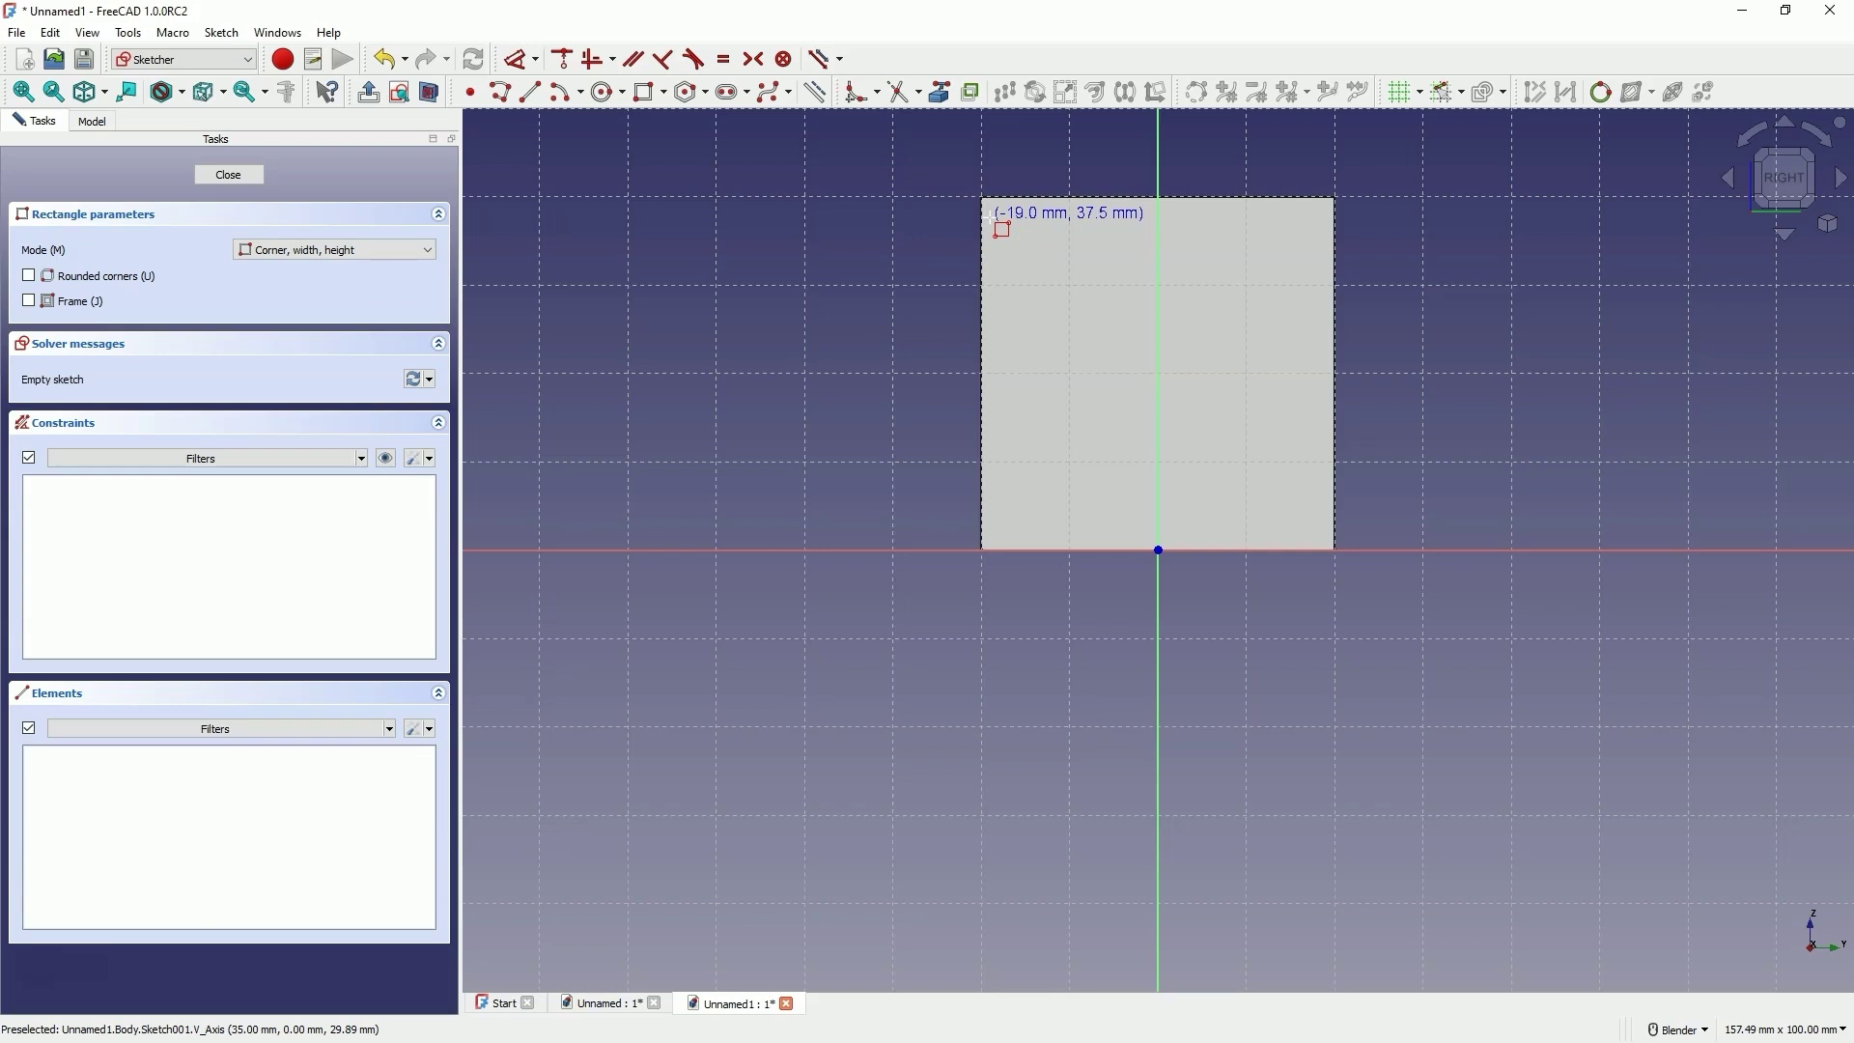
click(1011, 233)
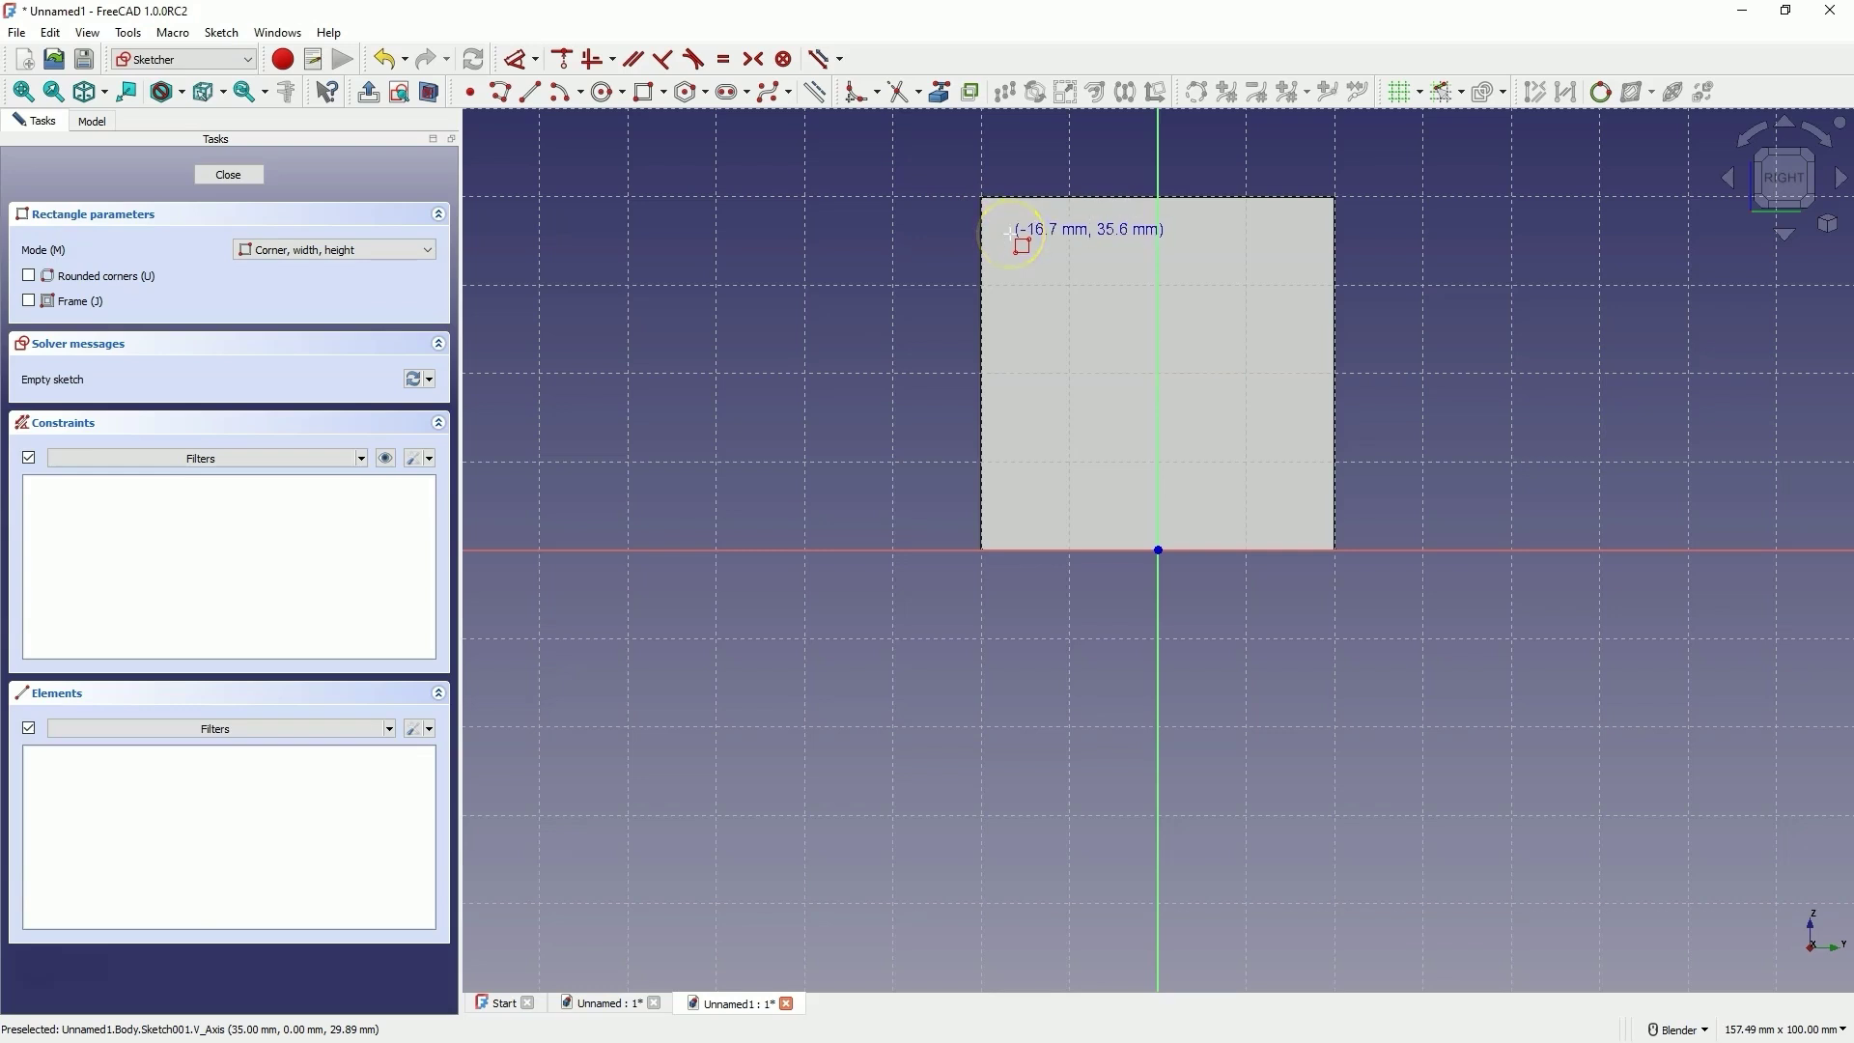
click(880, 240)
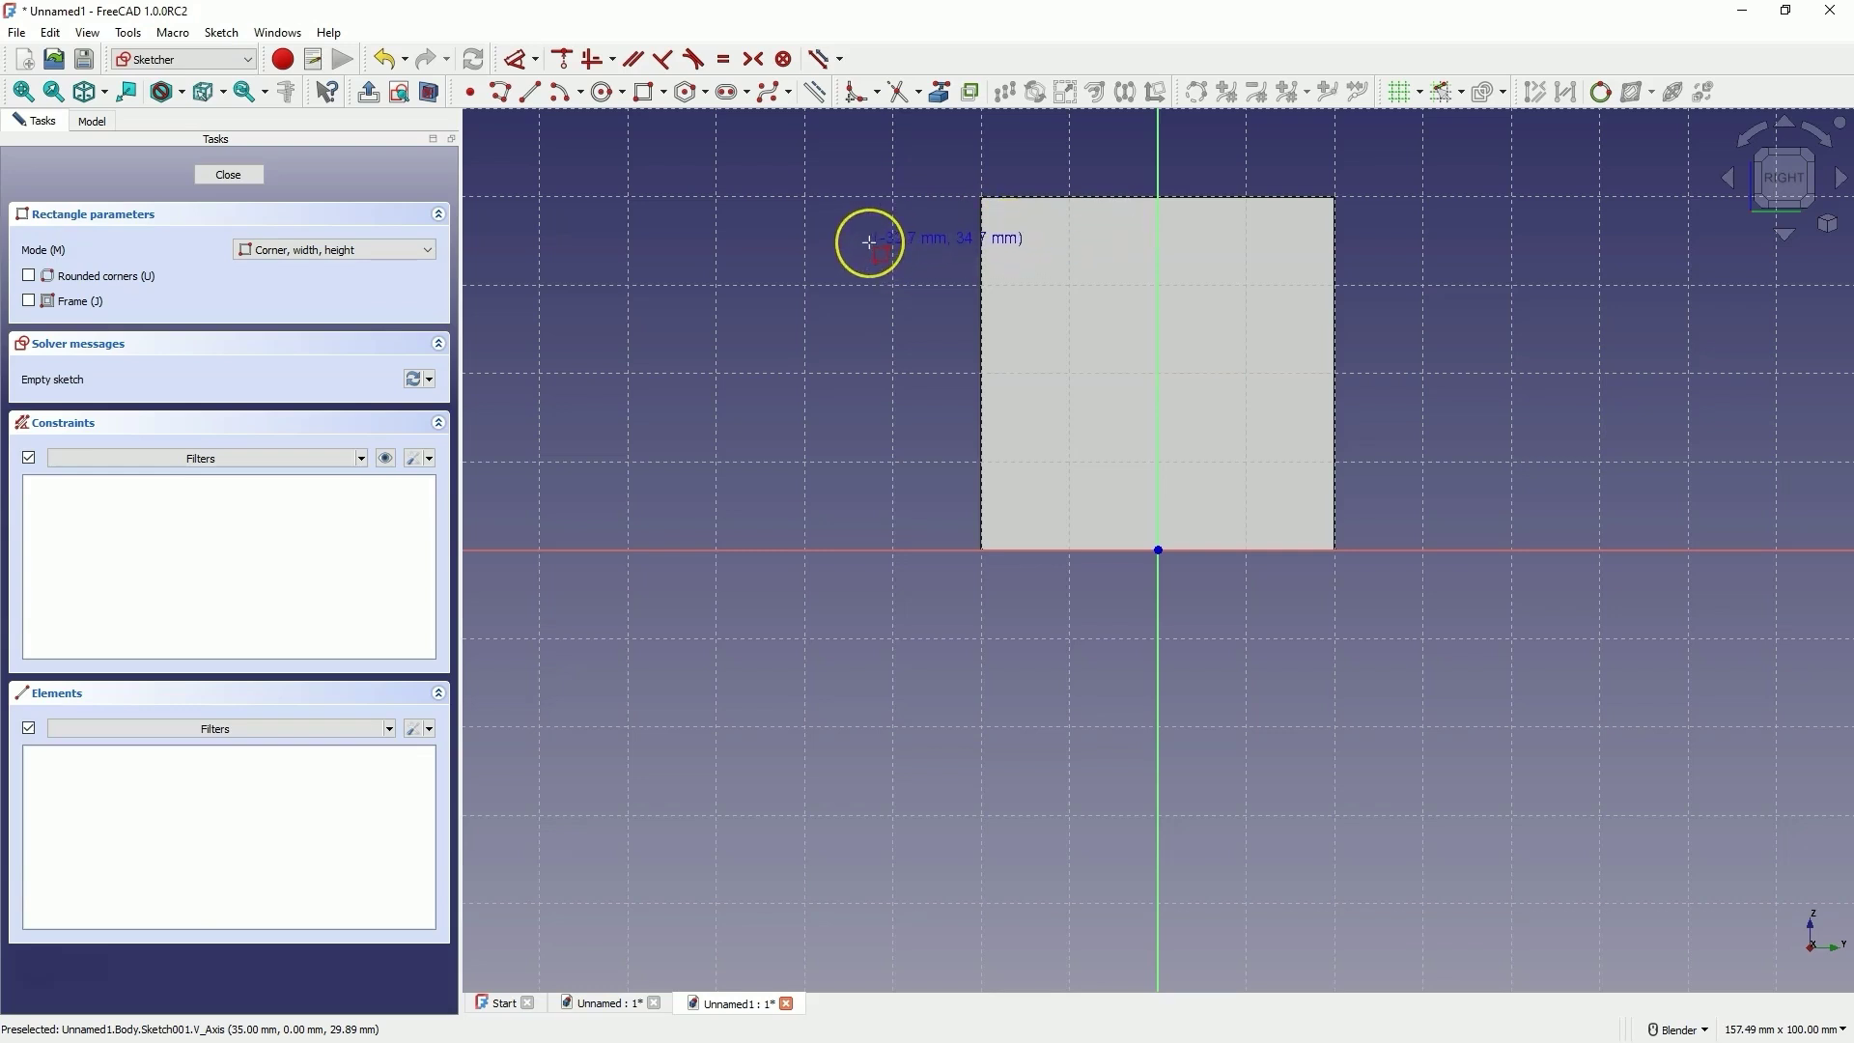
right_click(870, 243)
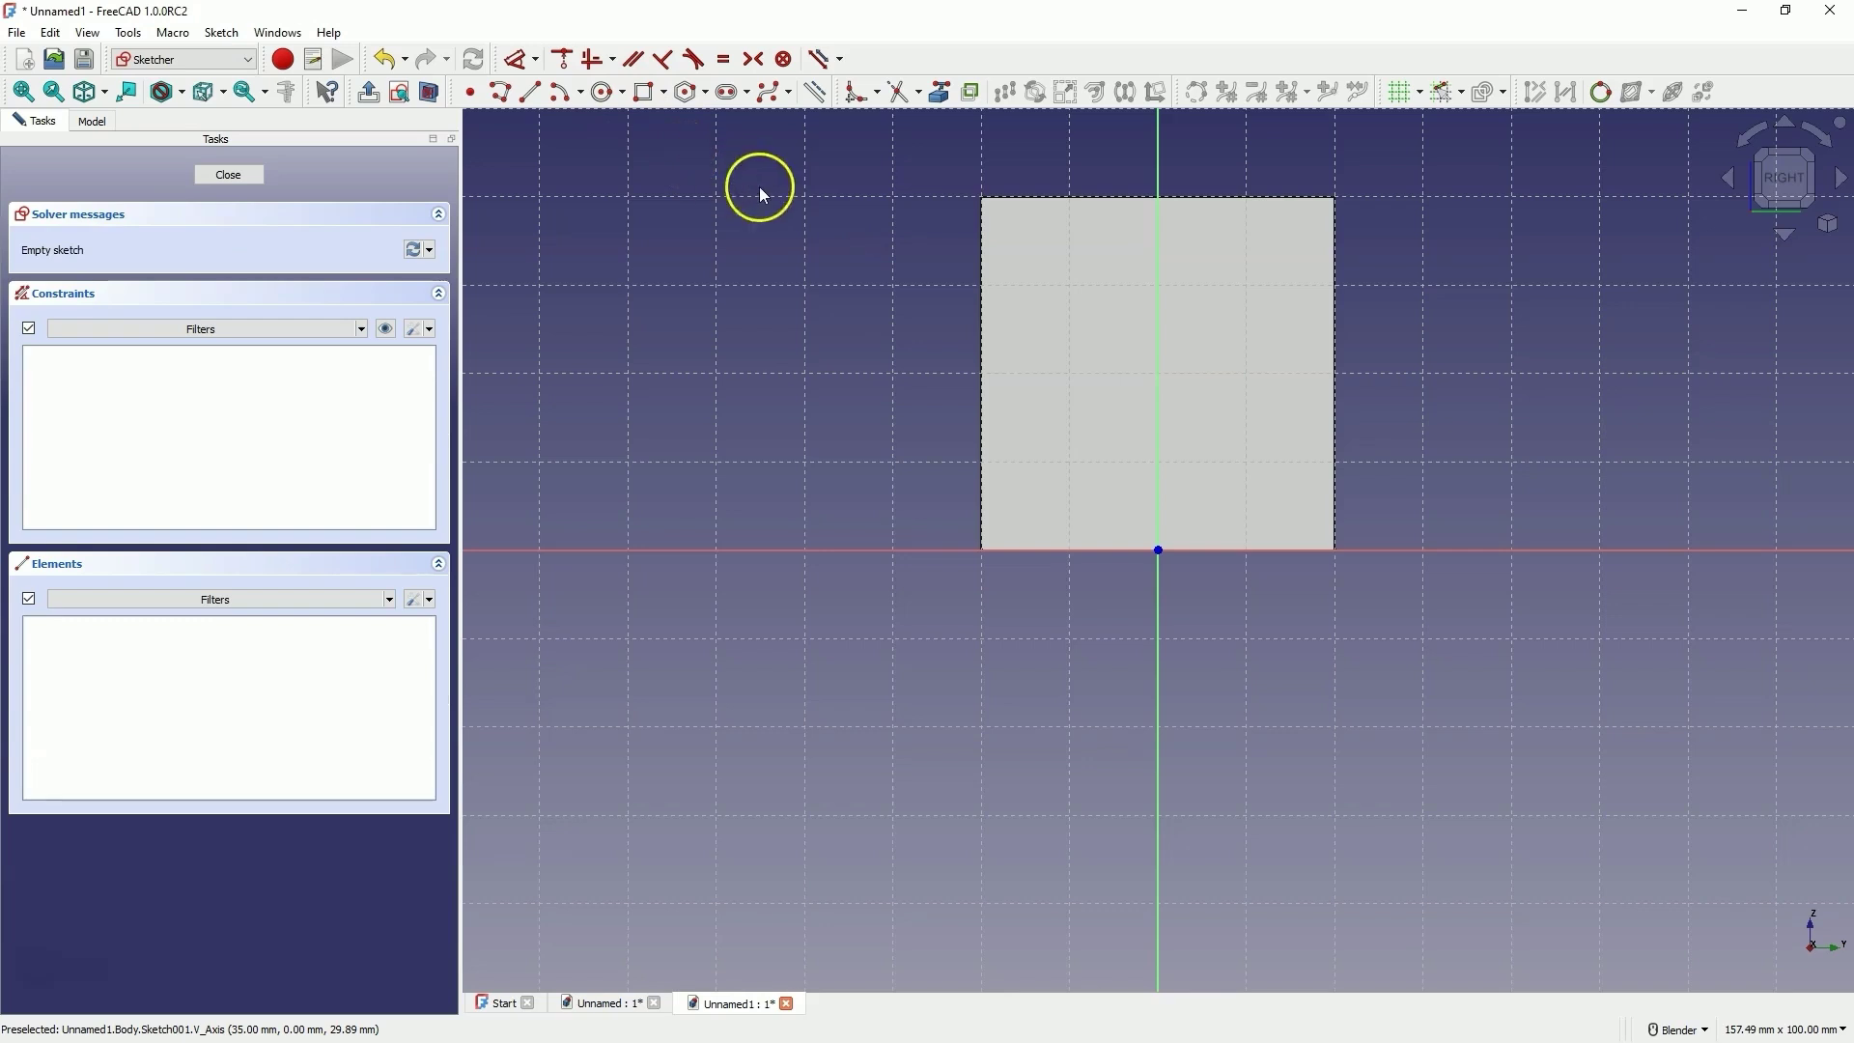
Step: Project the top edge of the block's end face into the sketch as external geometry
click(941, 105)
click(978, 142)
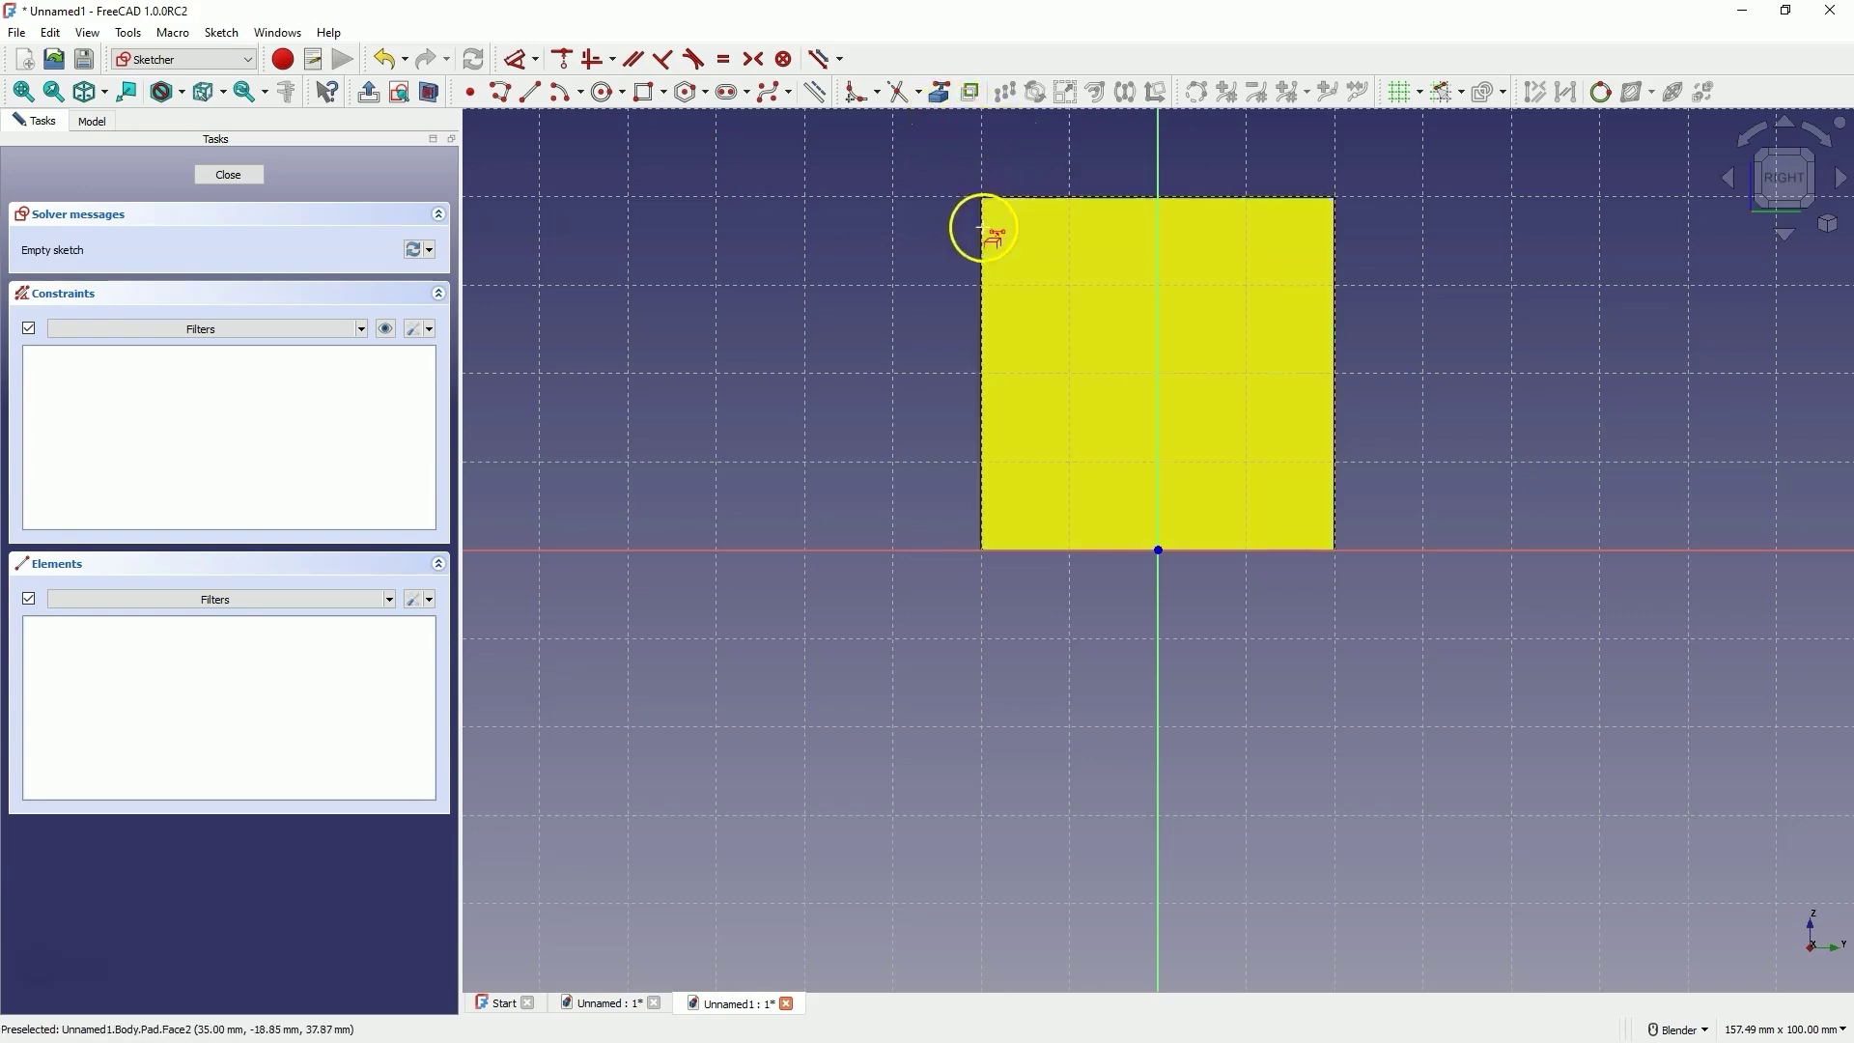
click(1026, 194)
click(959, 165)
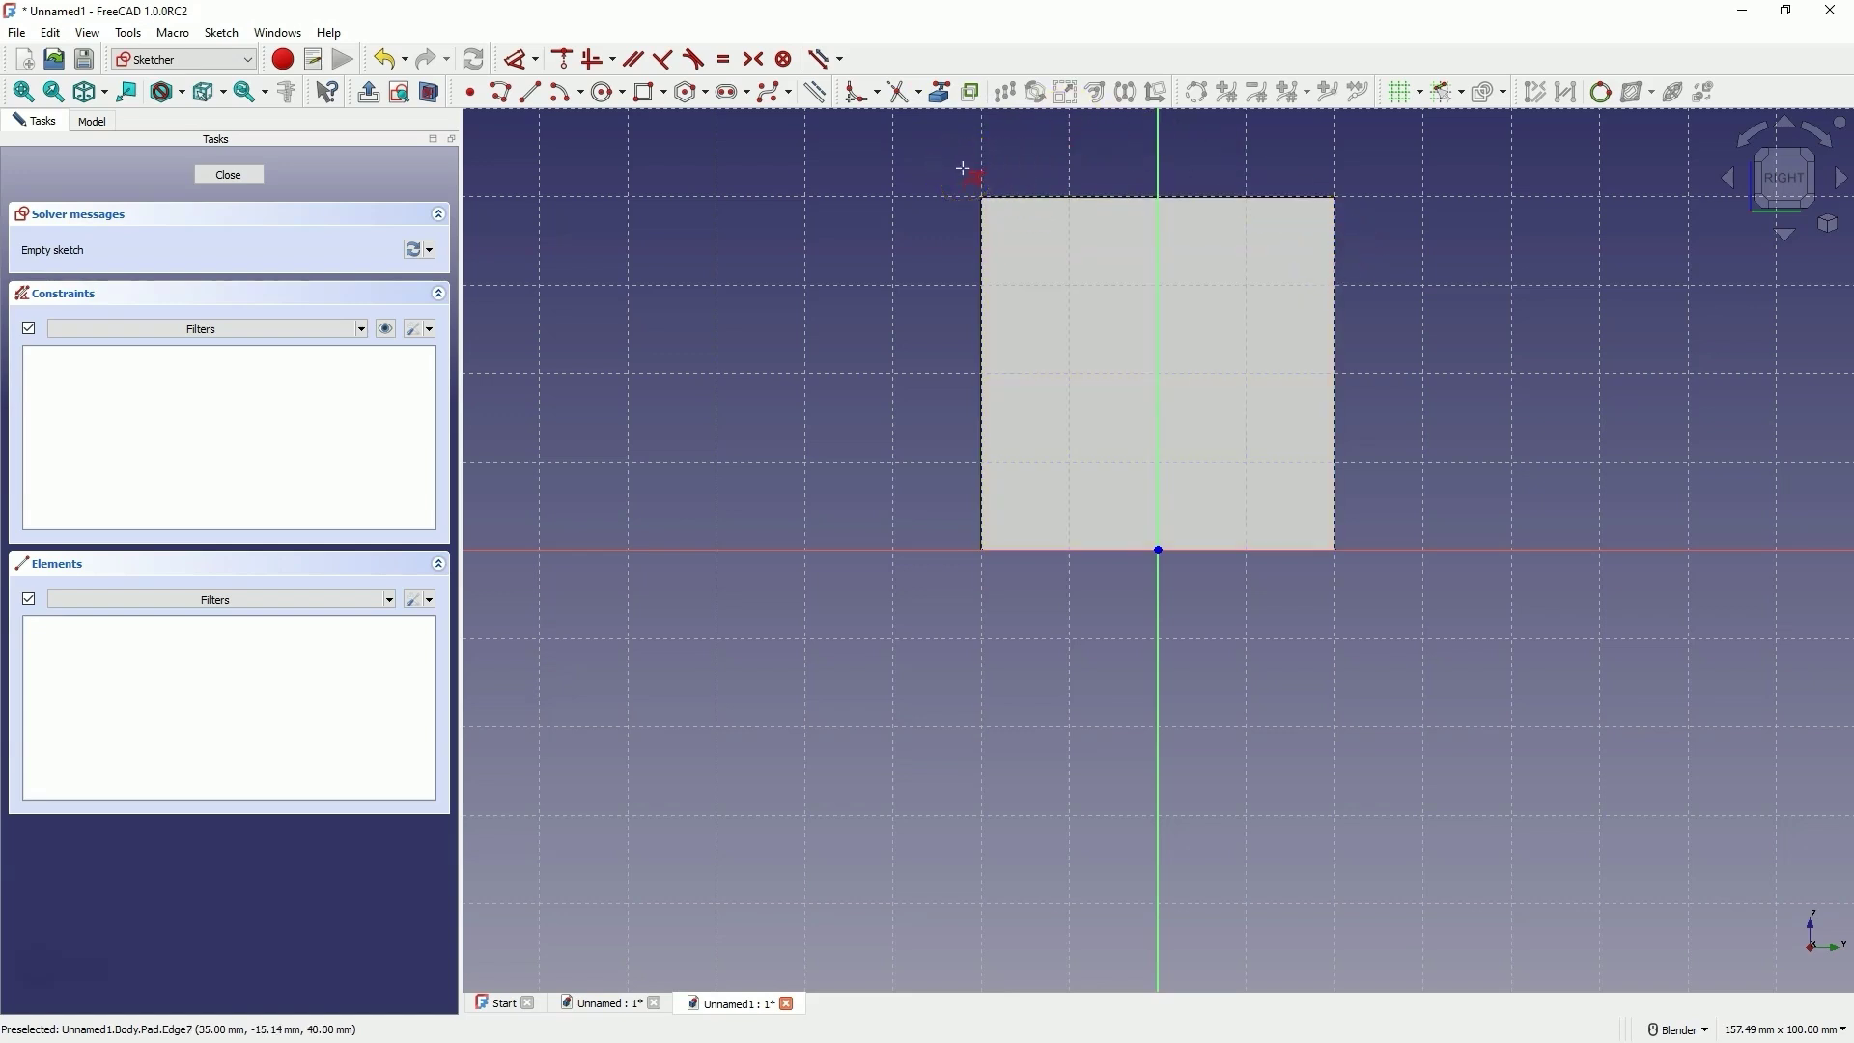
click(967, 166)
click(1048, 172)
click(1048, 193)
click(1050, 194)
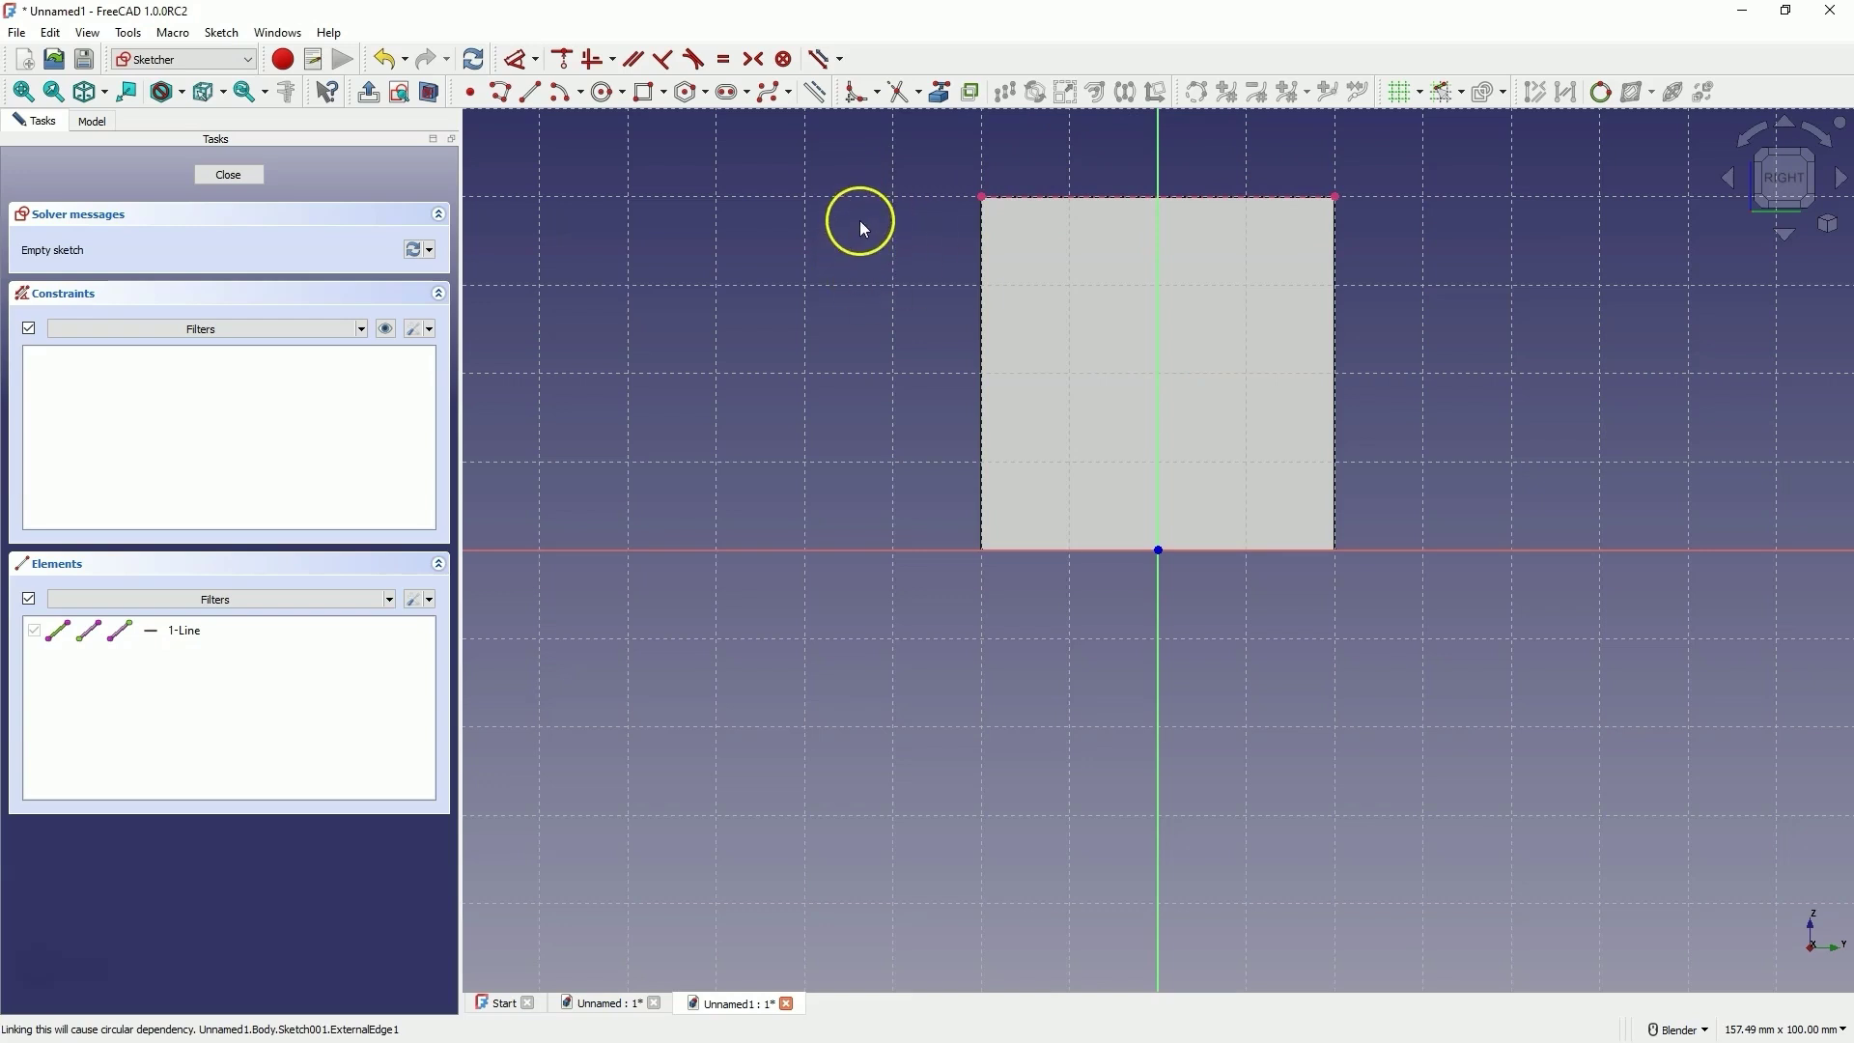
Step: Sketch a 30 x 30 mm rectangle from the projected edge's endpoint on the negative Y side, down into the end face, and close the sketch
click(646, 93)
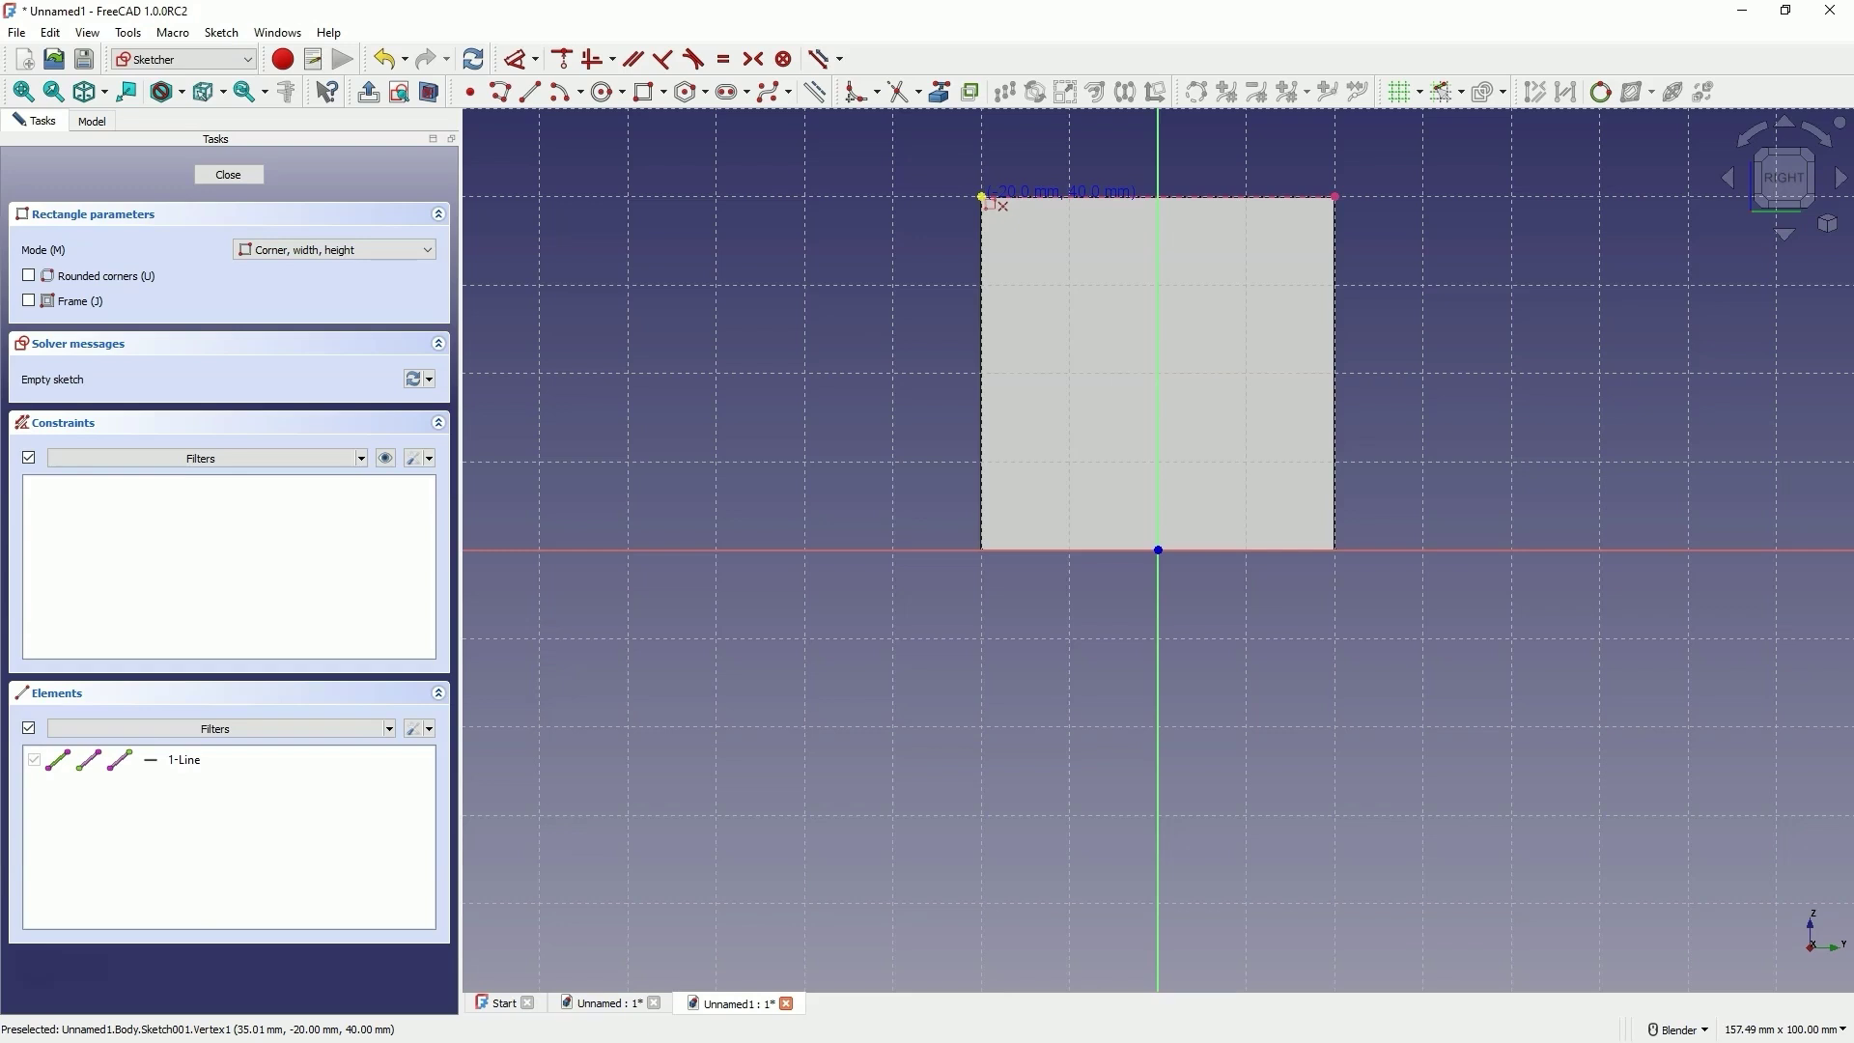
drag(982, 197, 1252, 446)
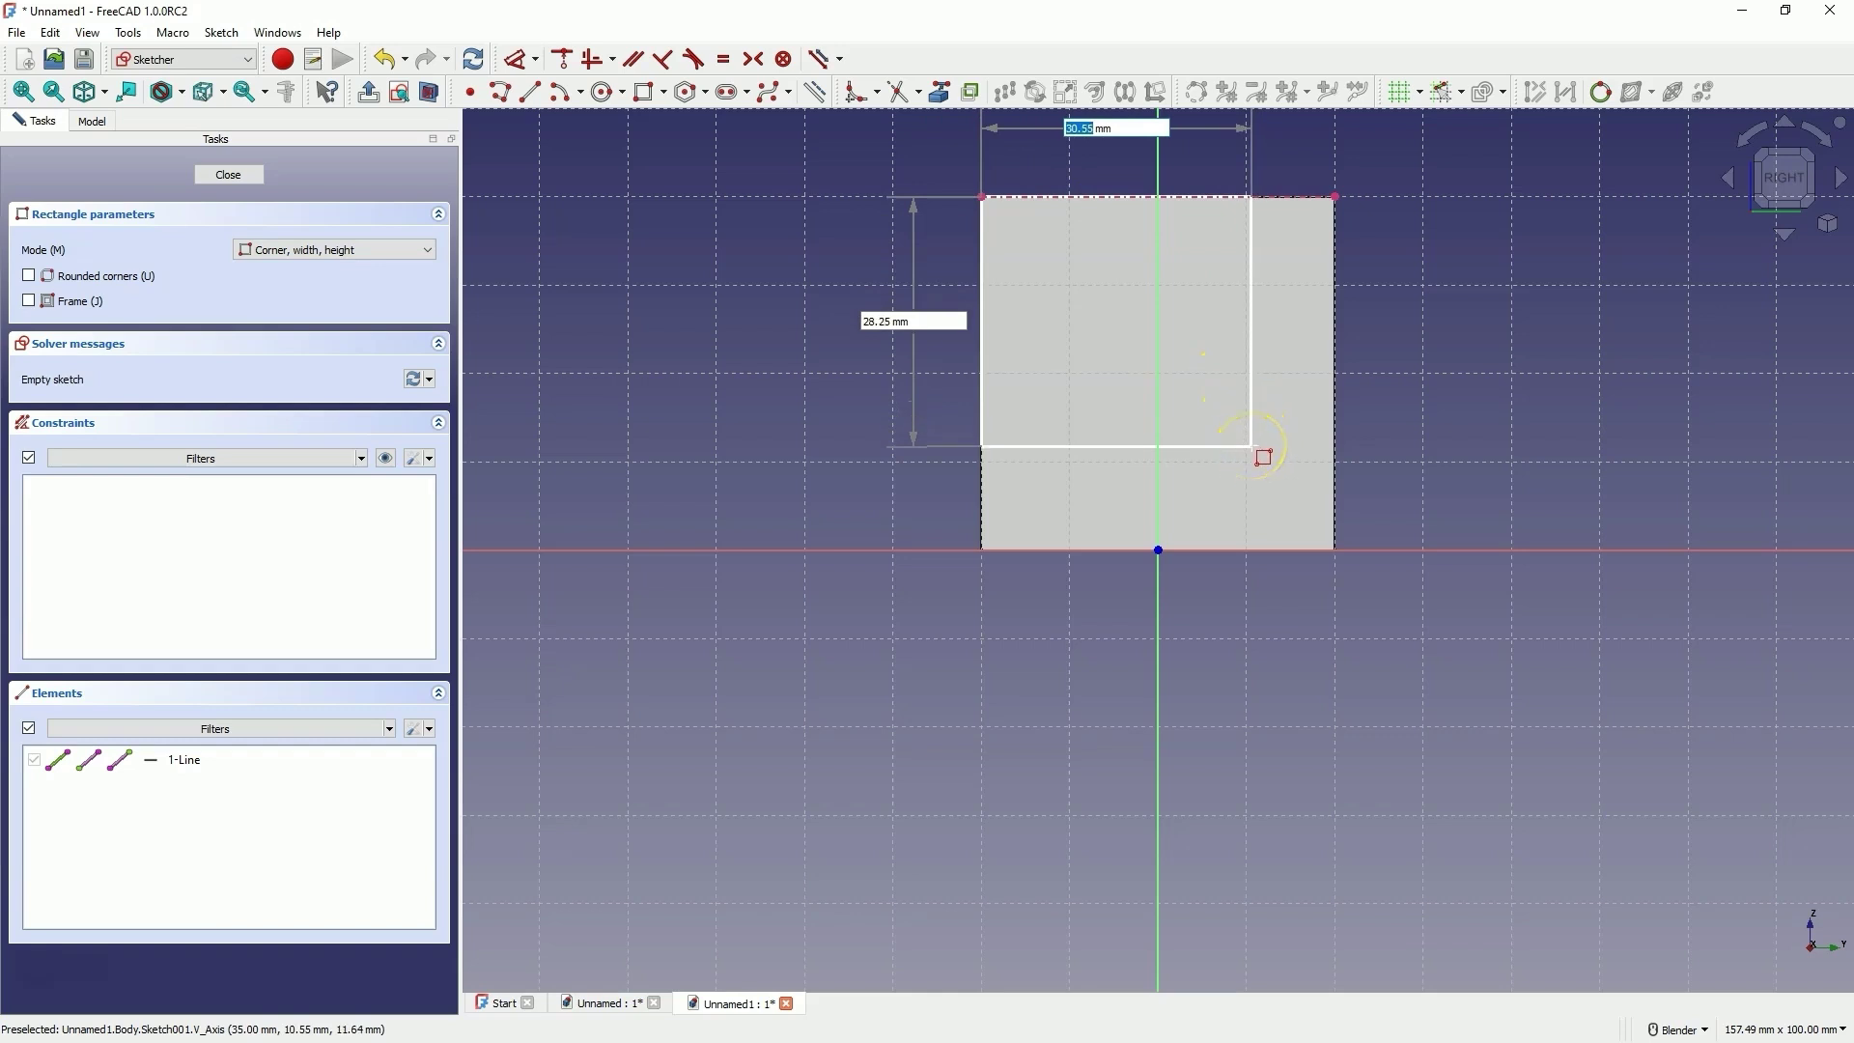
text(30)
key(Tab)
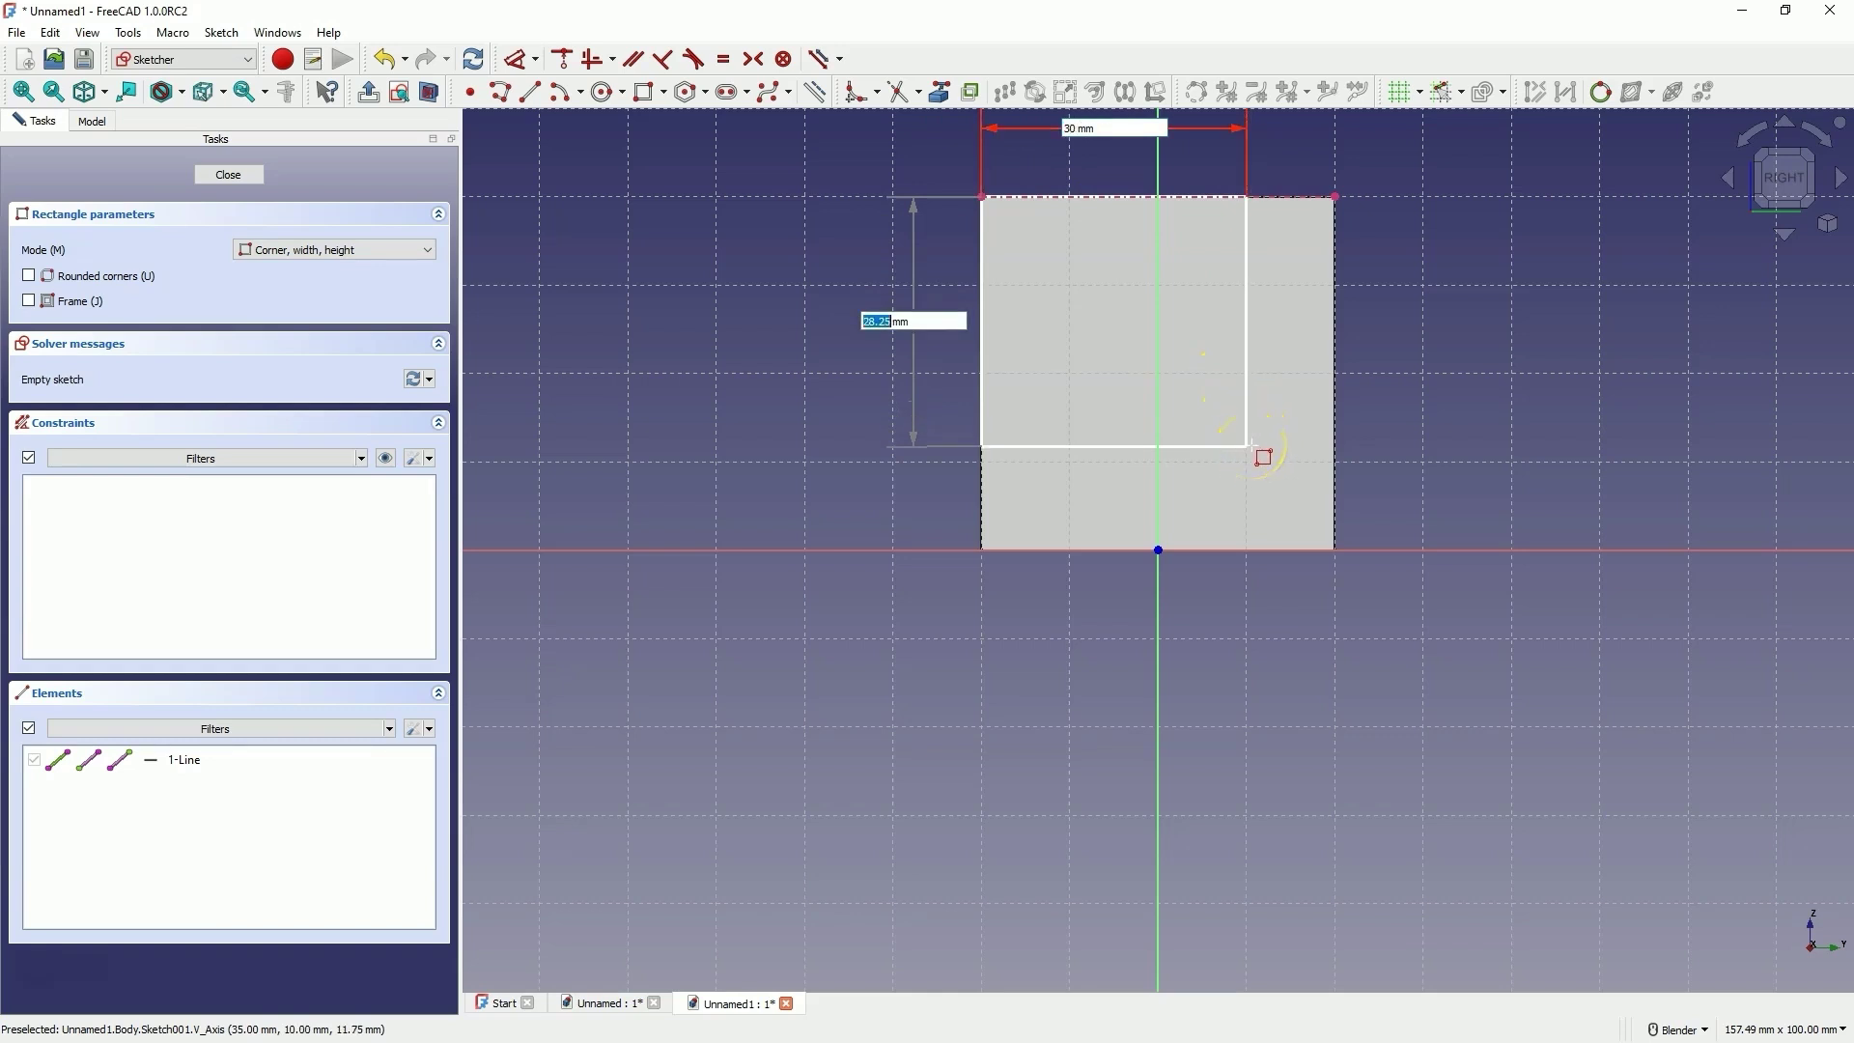
text(30)
key(Return)
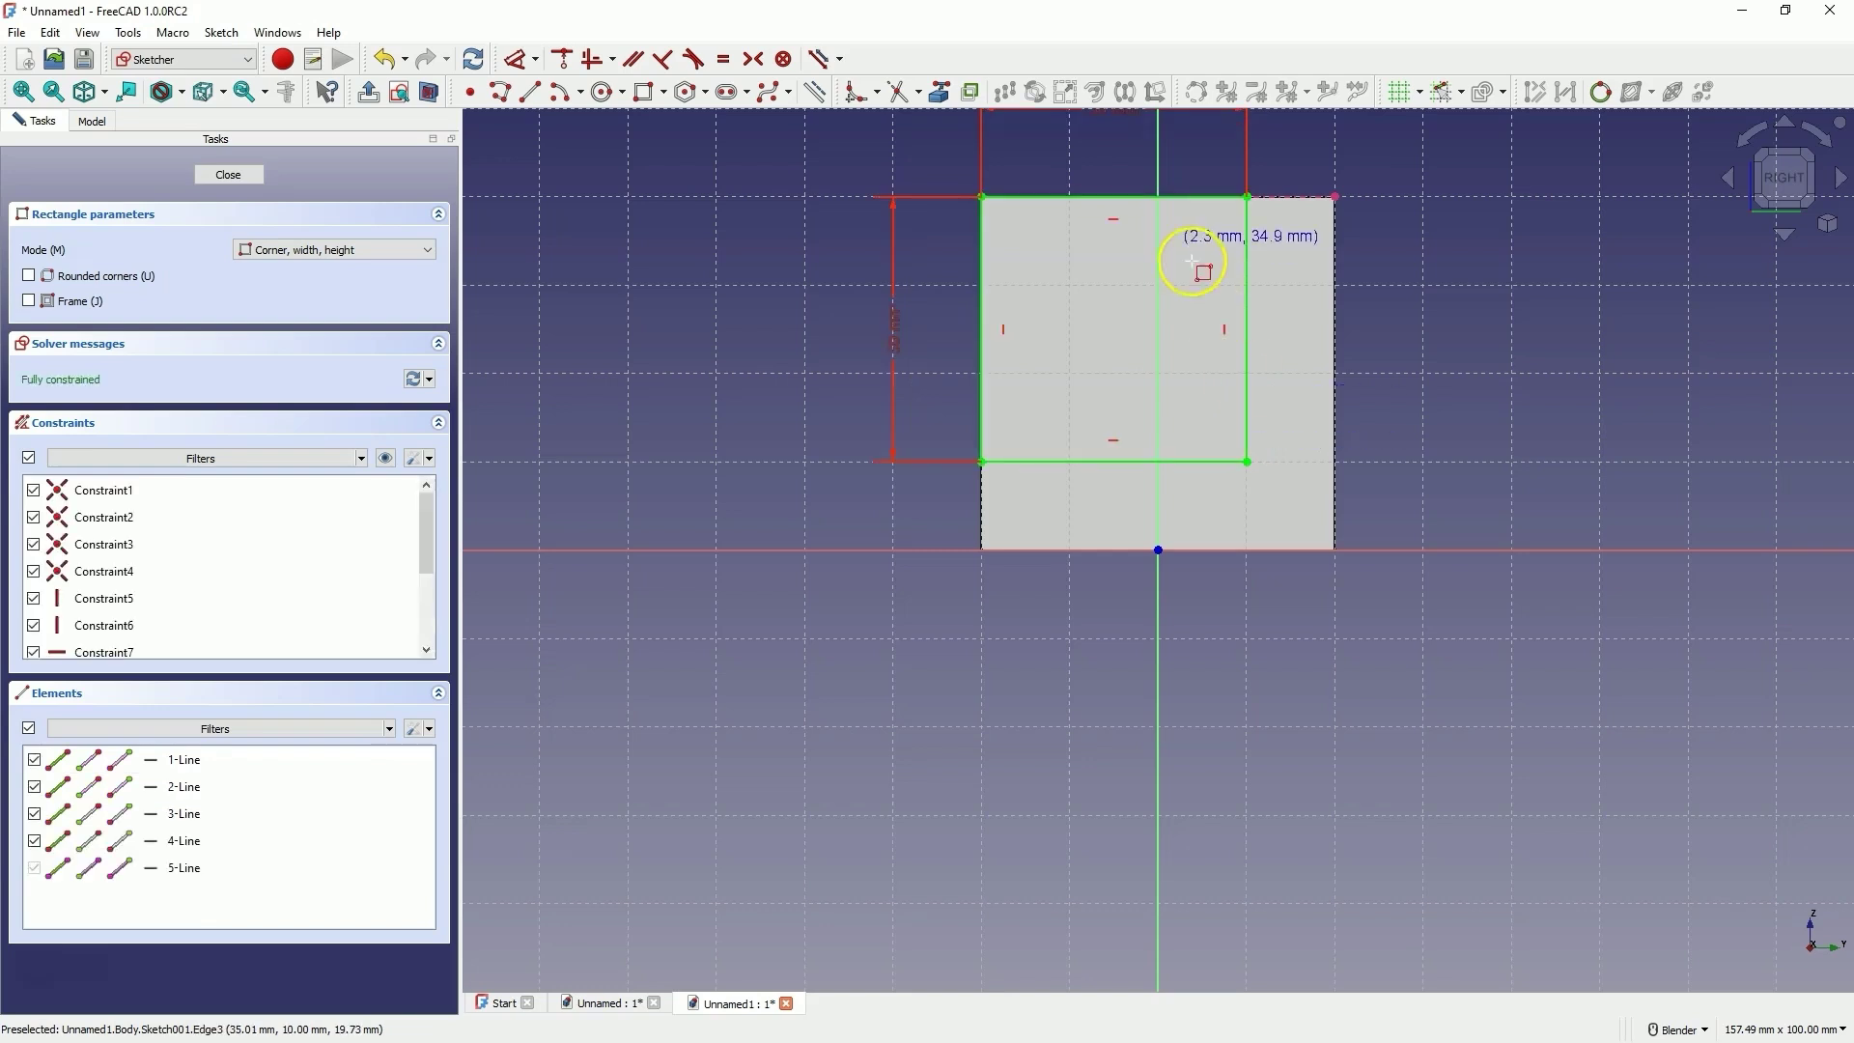
scroll(943, 349, down, 2)
scroll(1031, 197, up, 1)
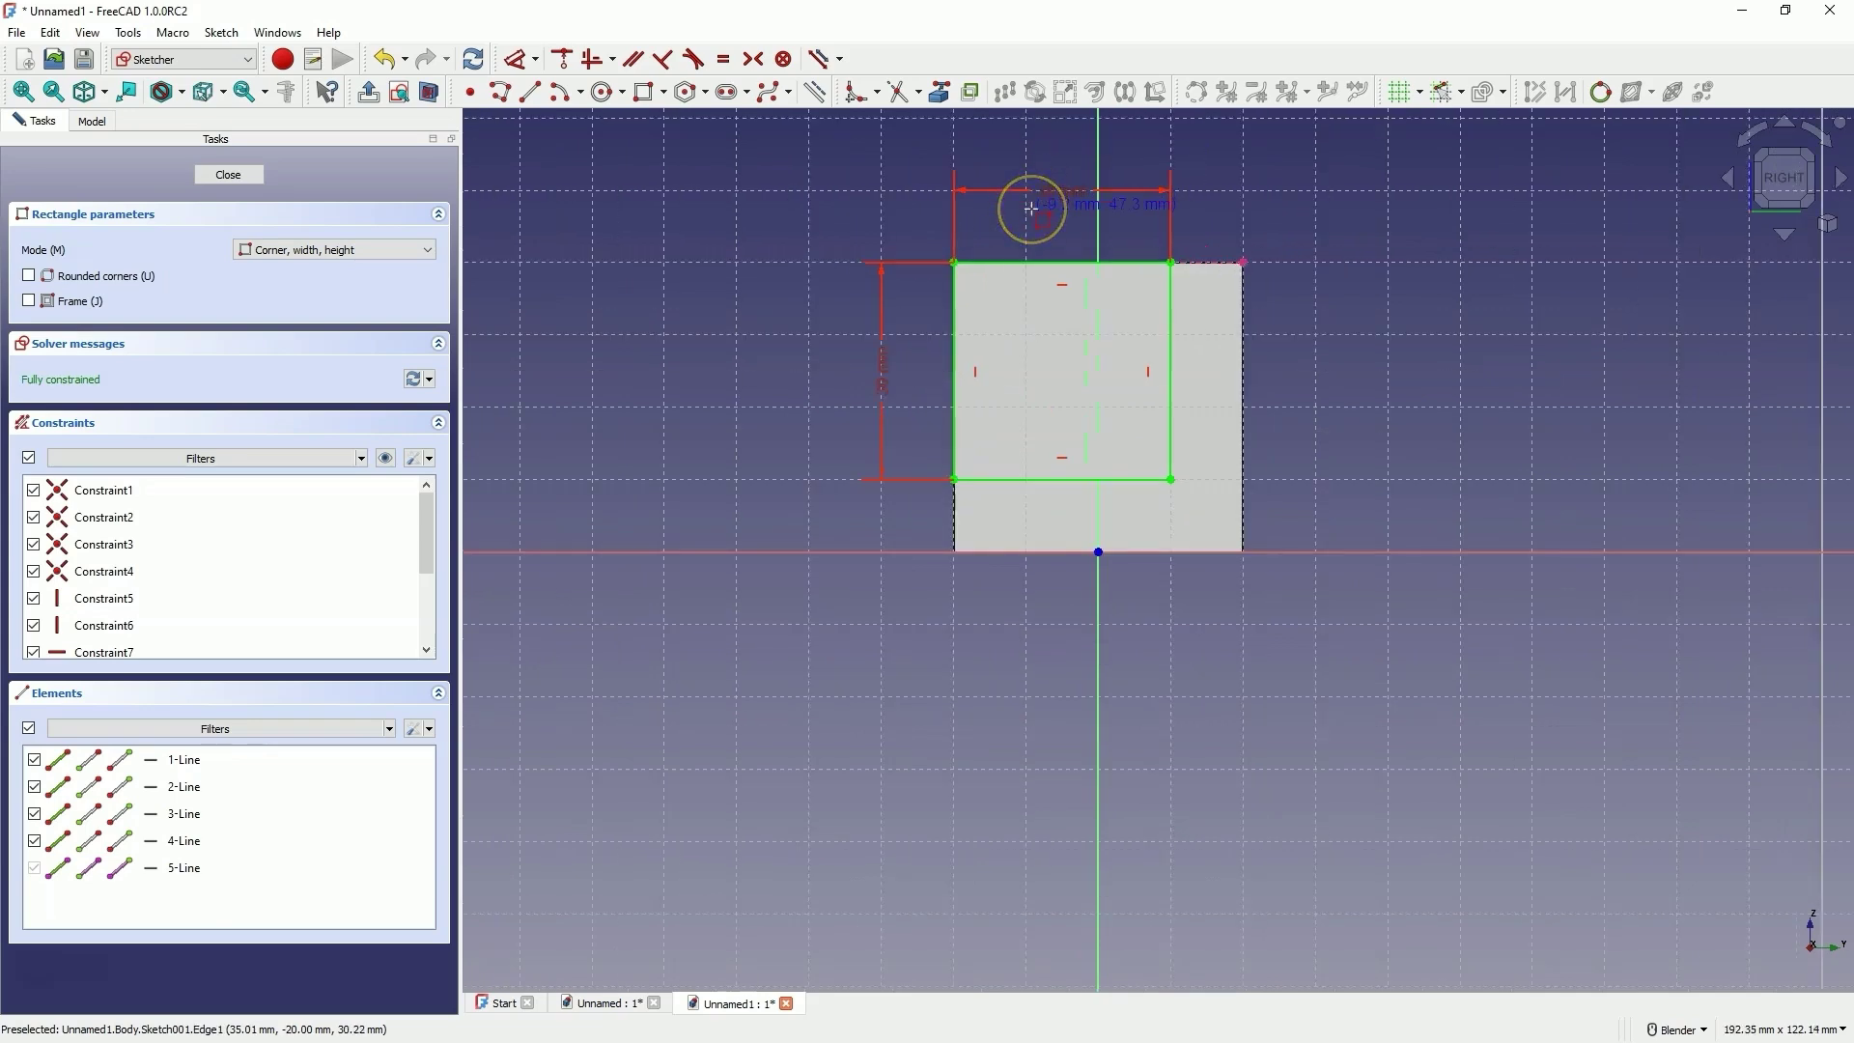
click(246, 184)
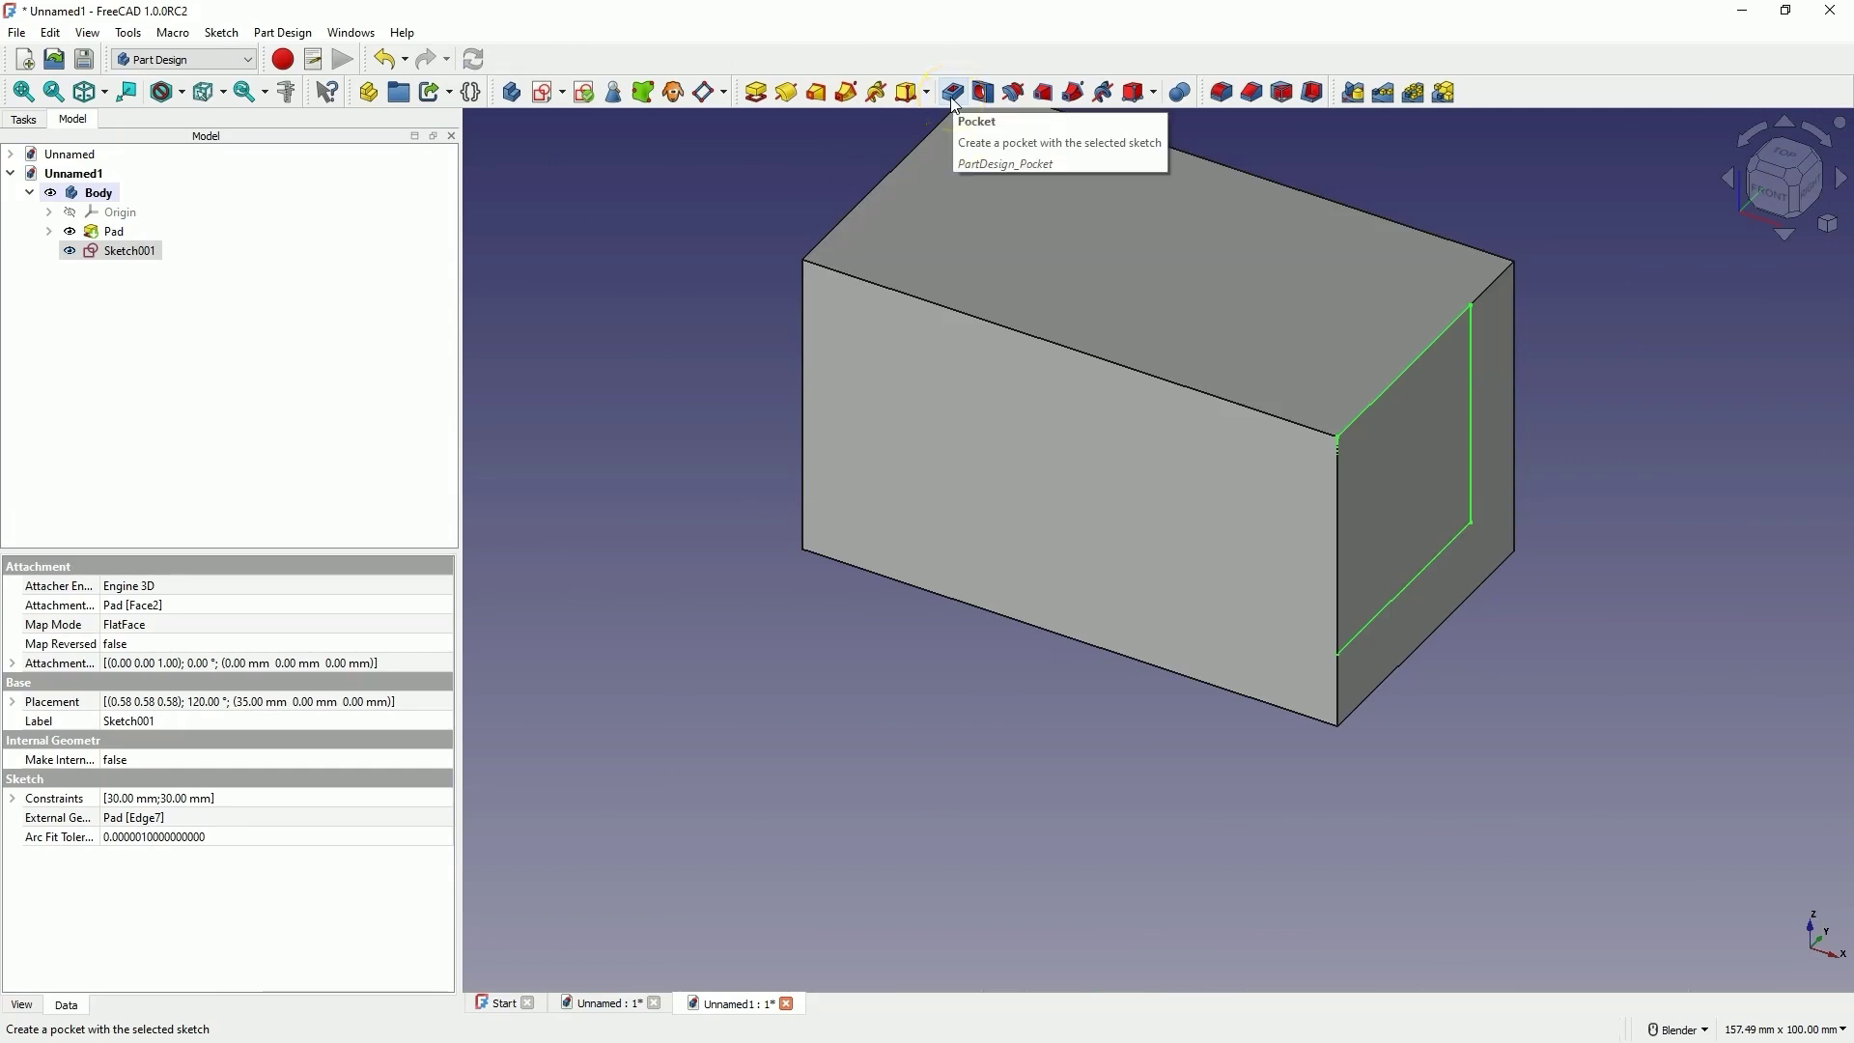
Step: Pocket the 30 mm square sketch through all of the block to leave an L-shaped profile
click(953, 95)
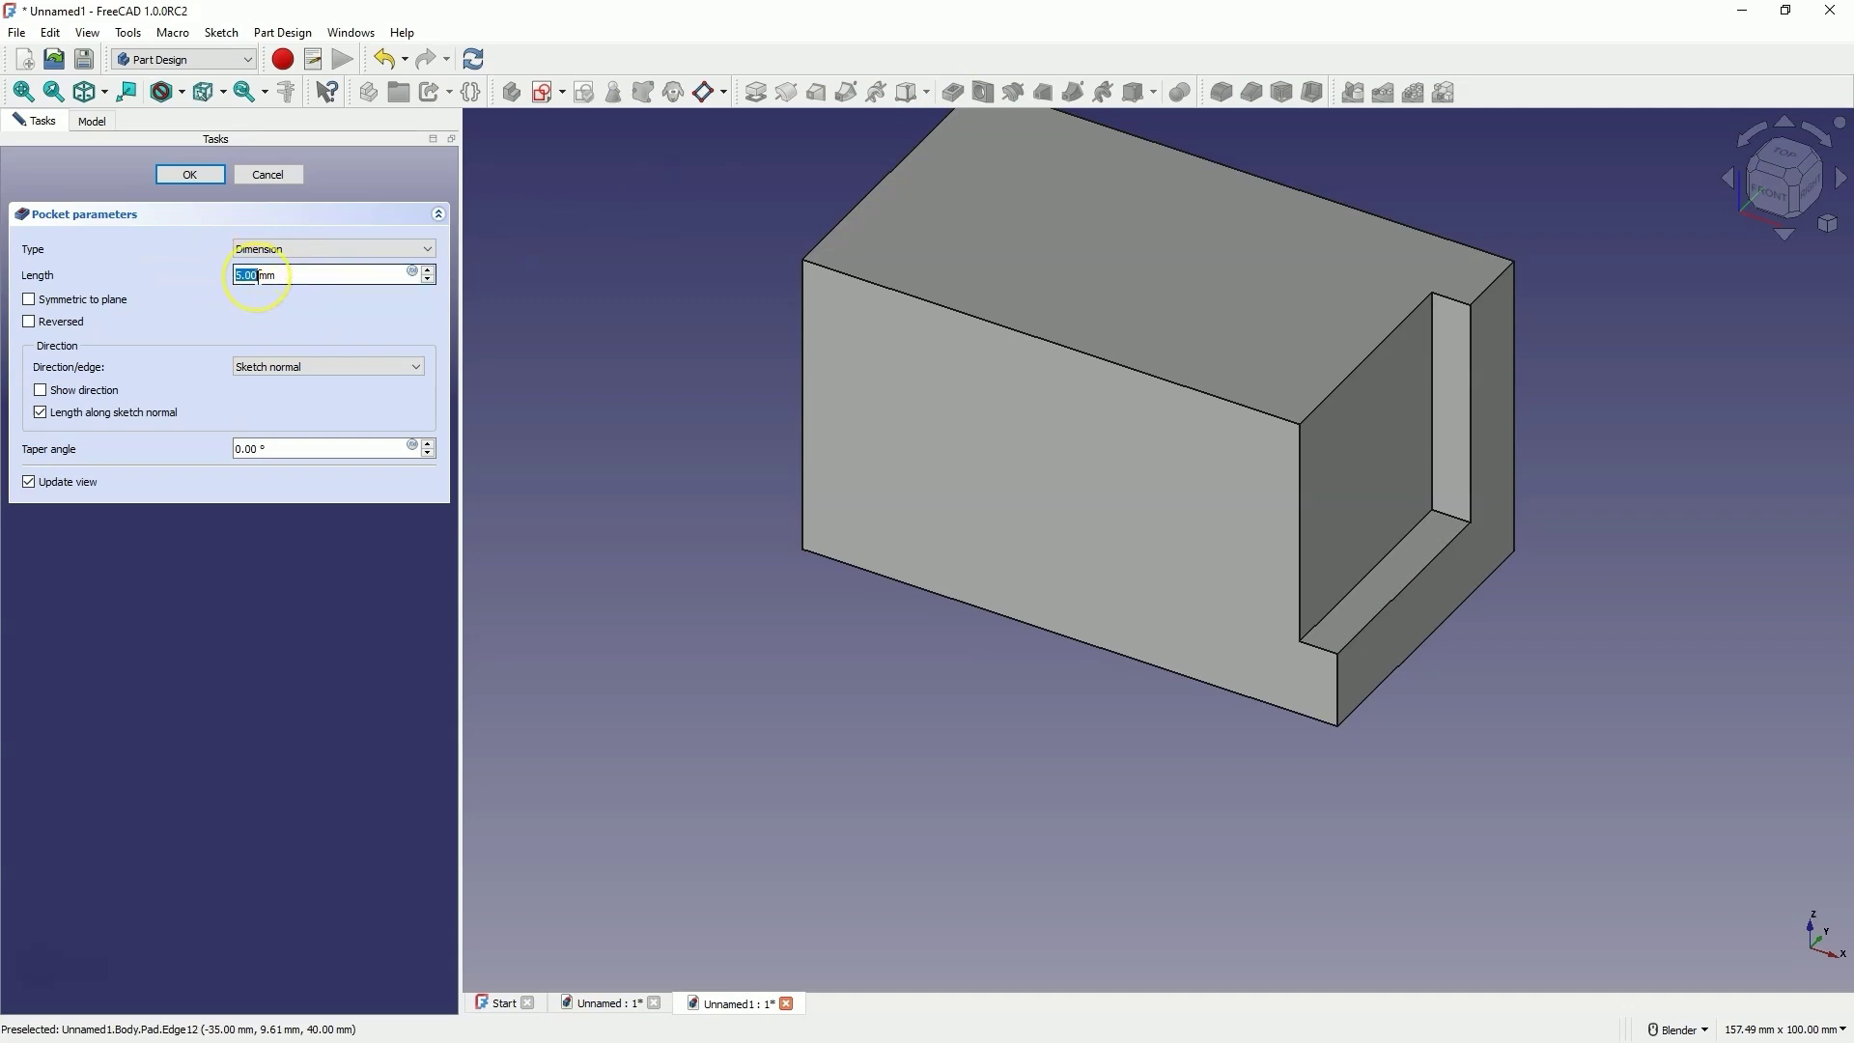
scroll(257, 277, up, 20)
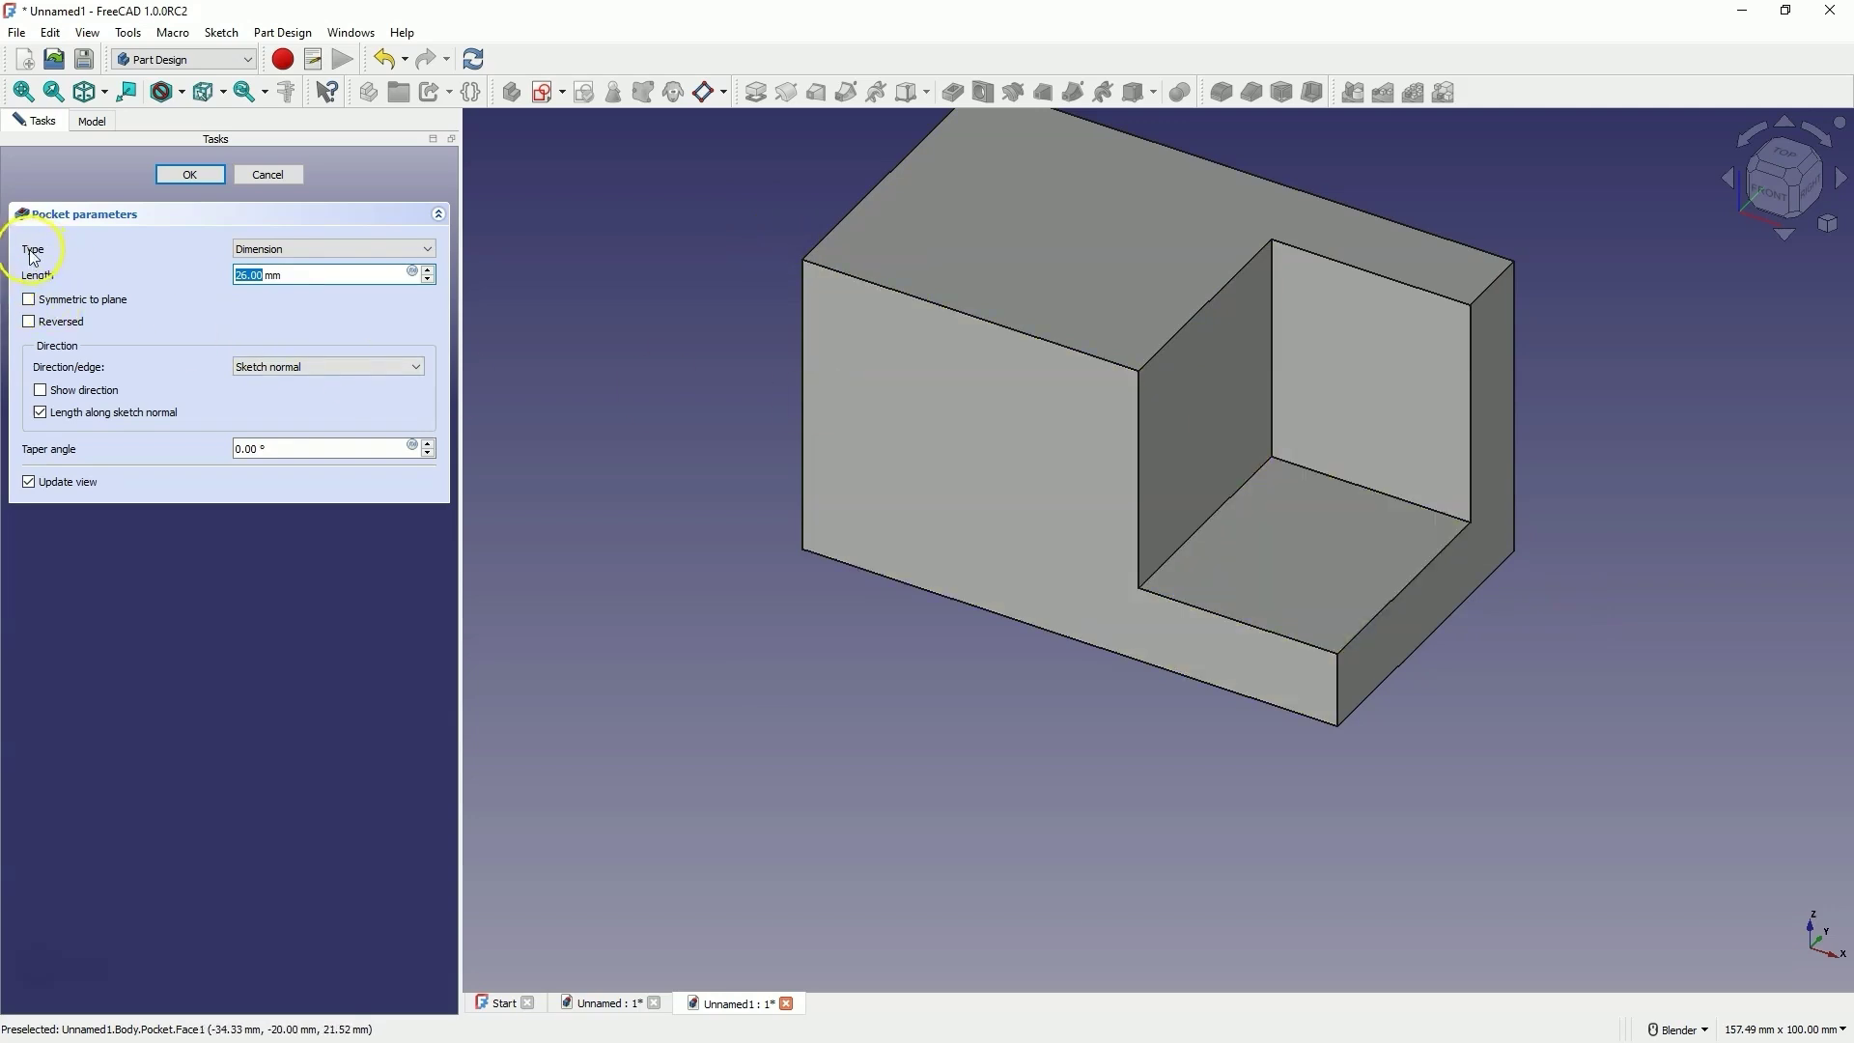
click(307, 249)
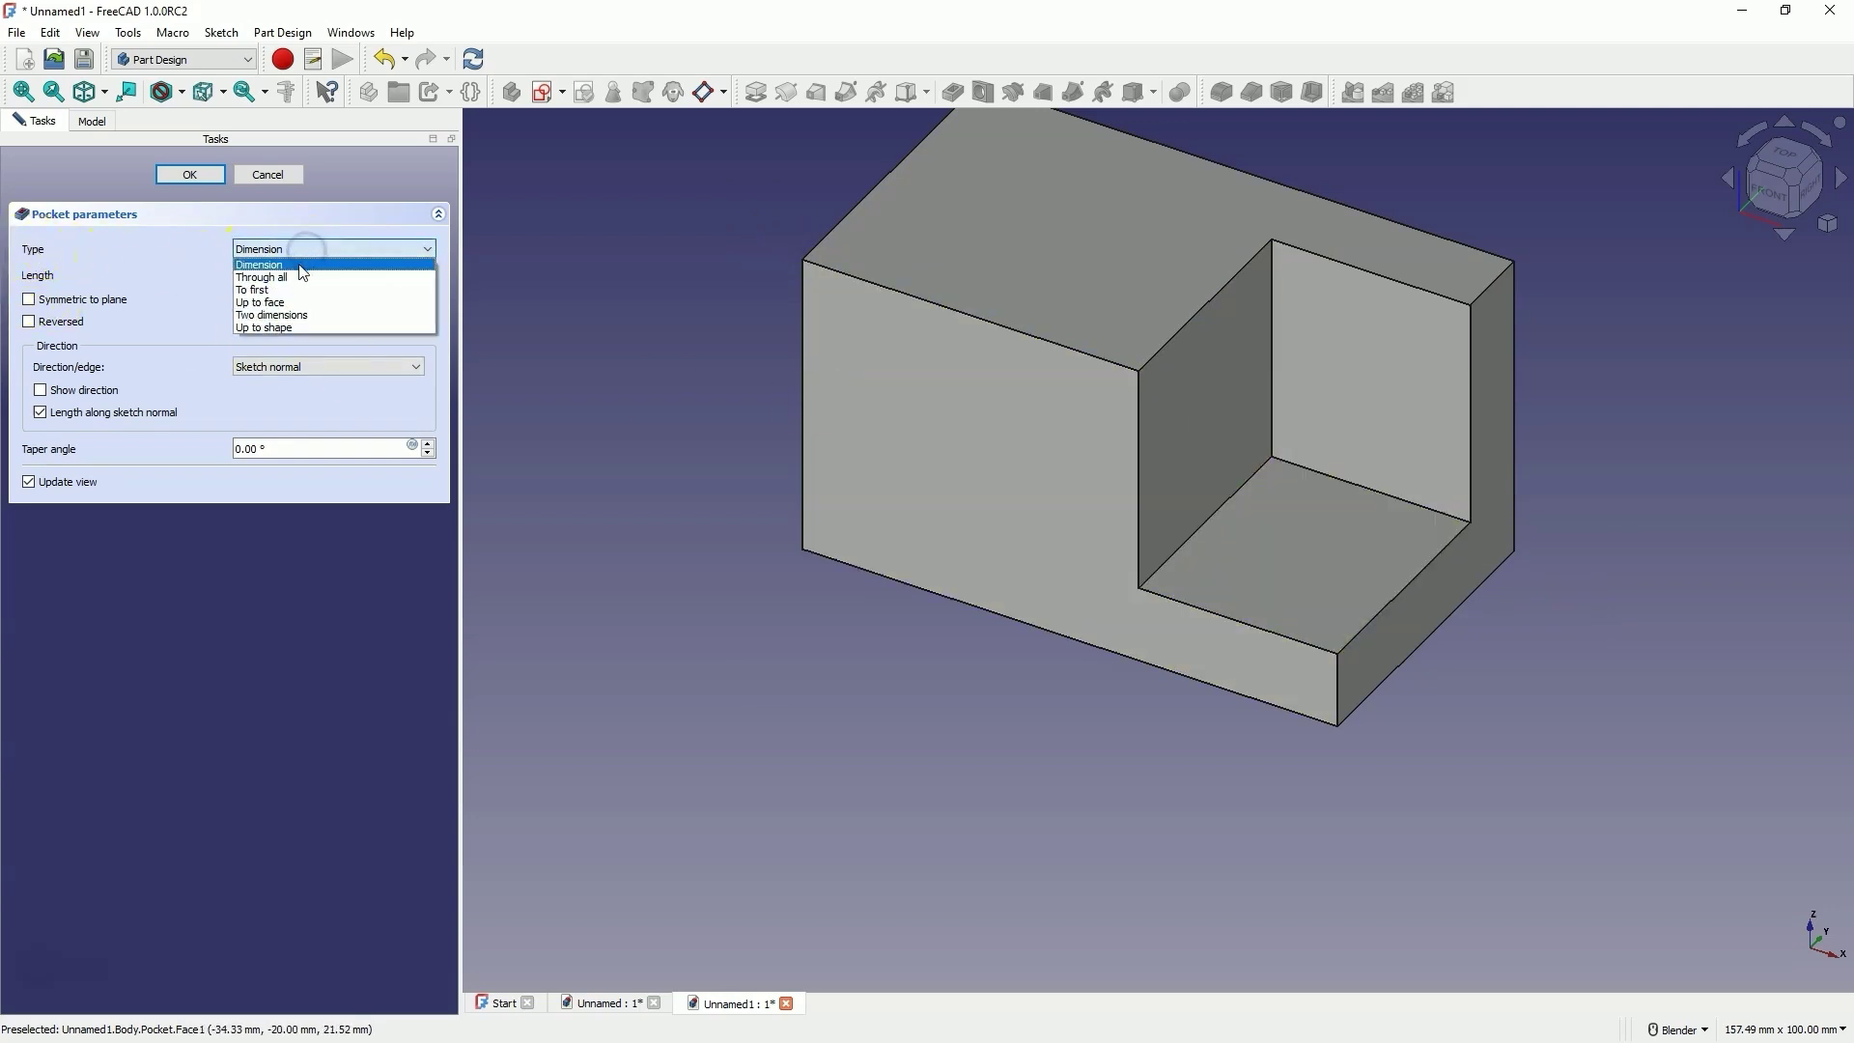
click(288, 280)
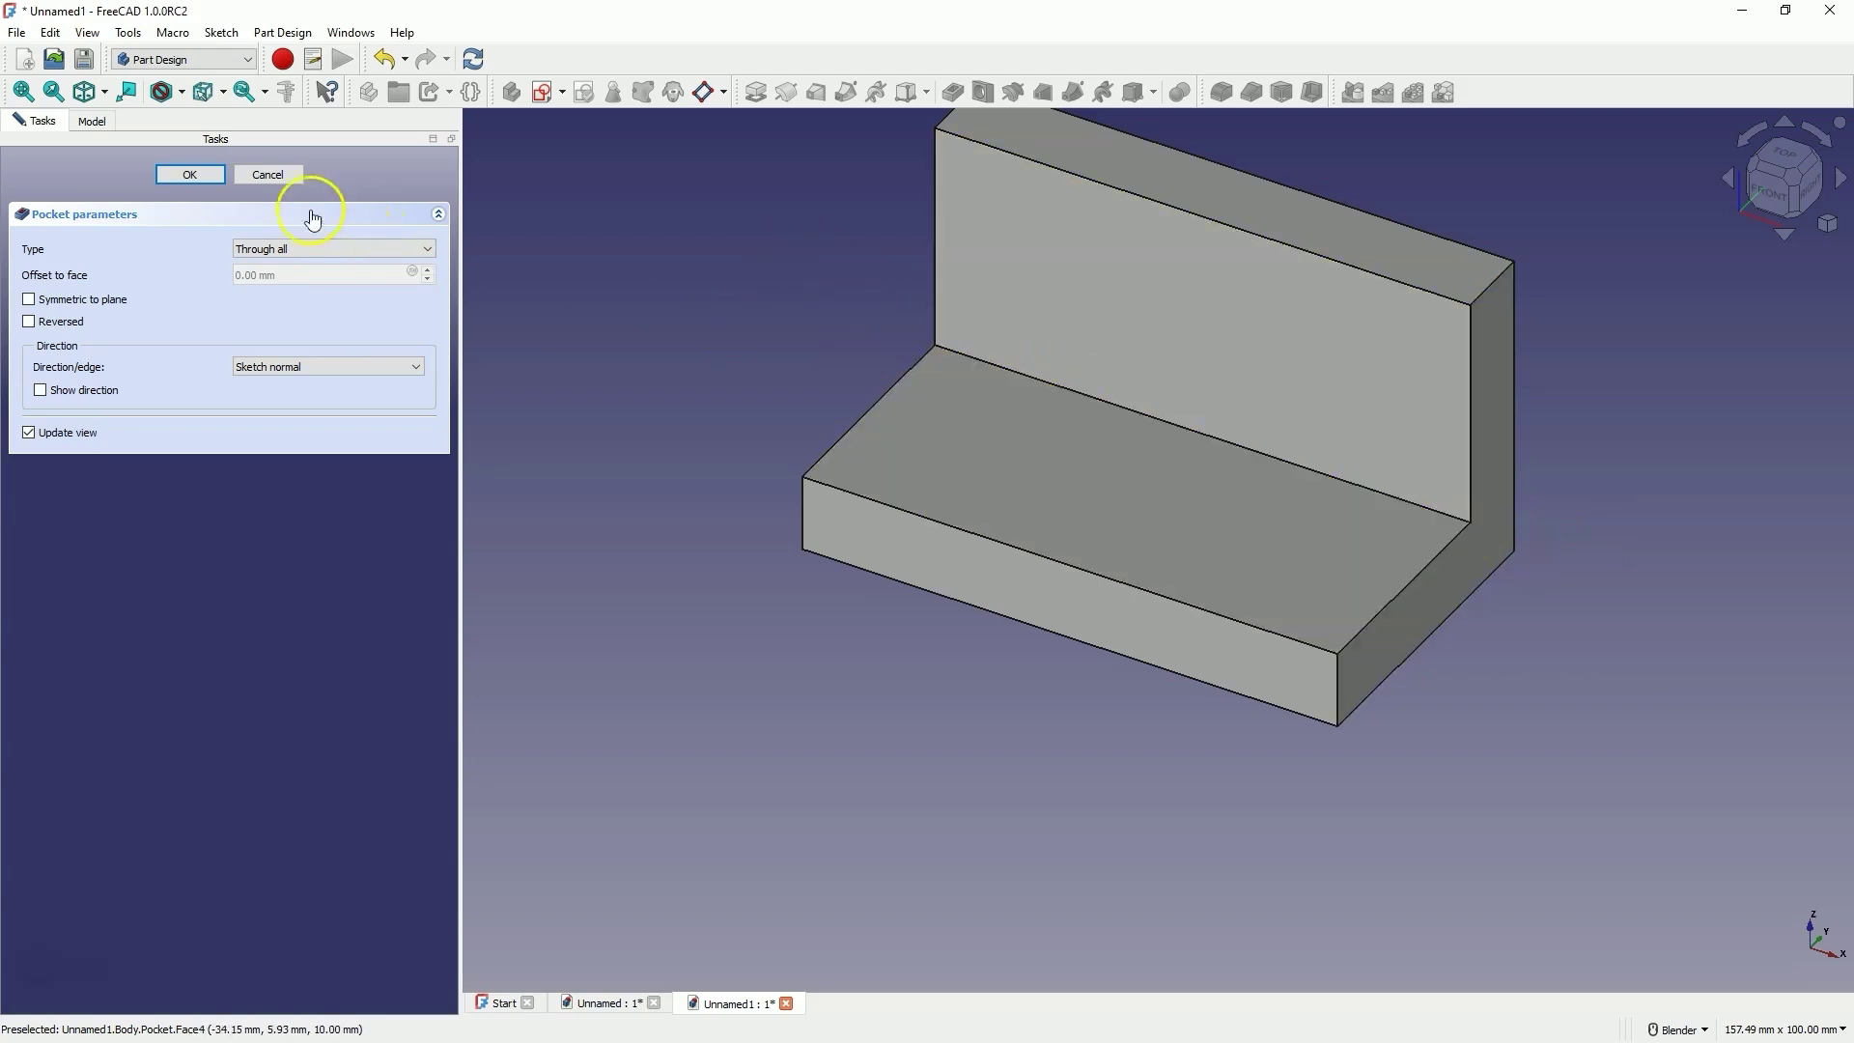
click(193, 174)
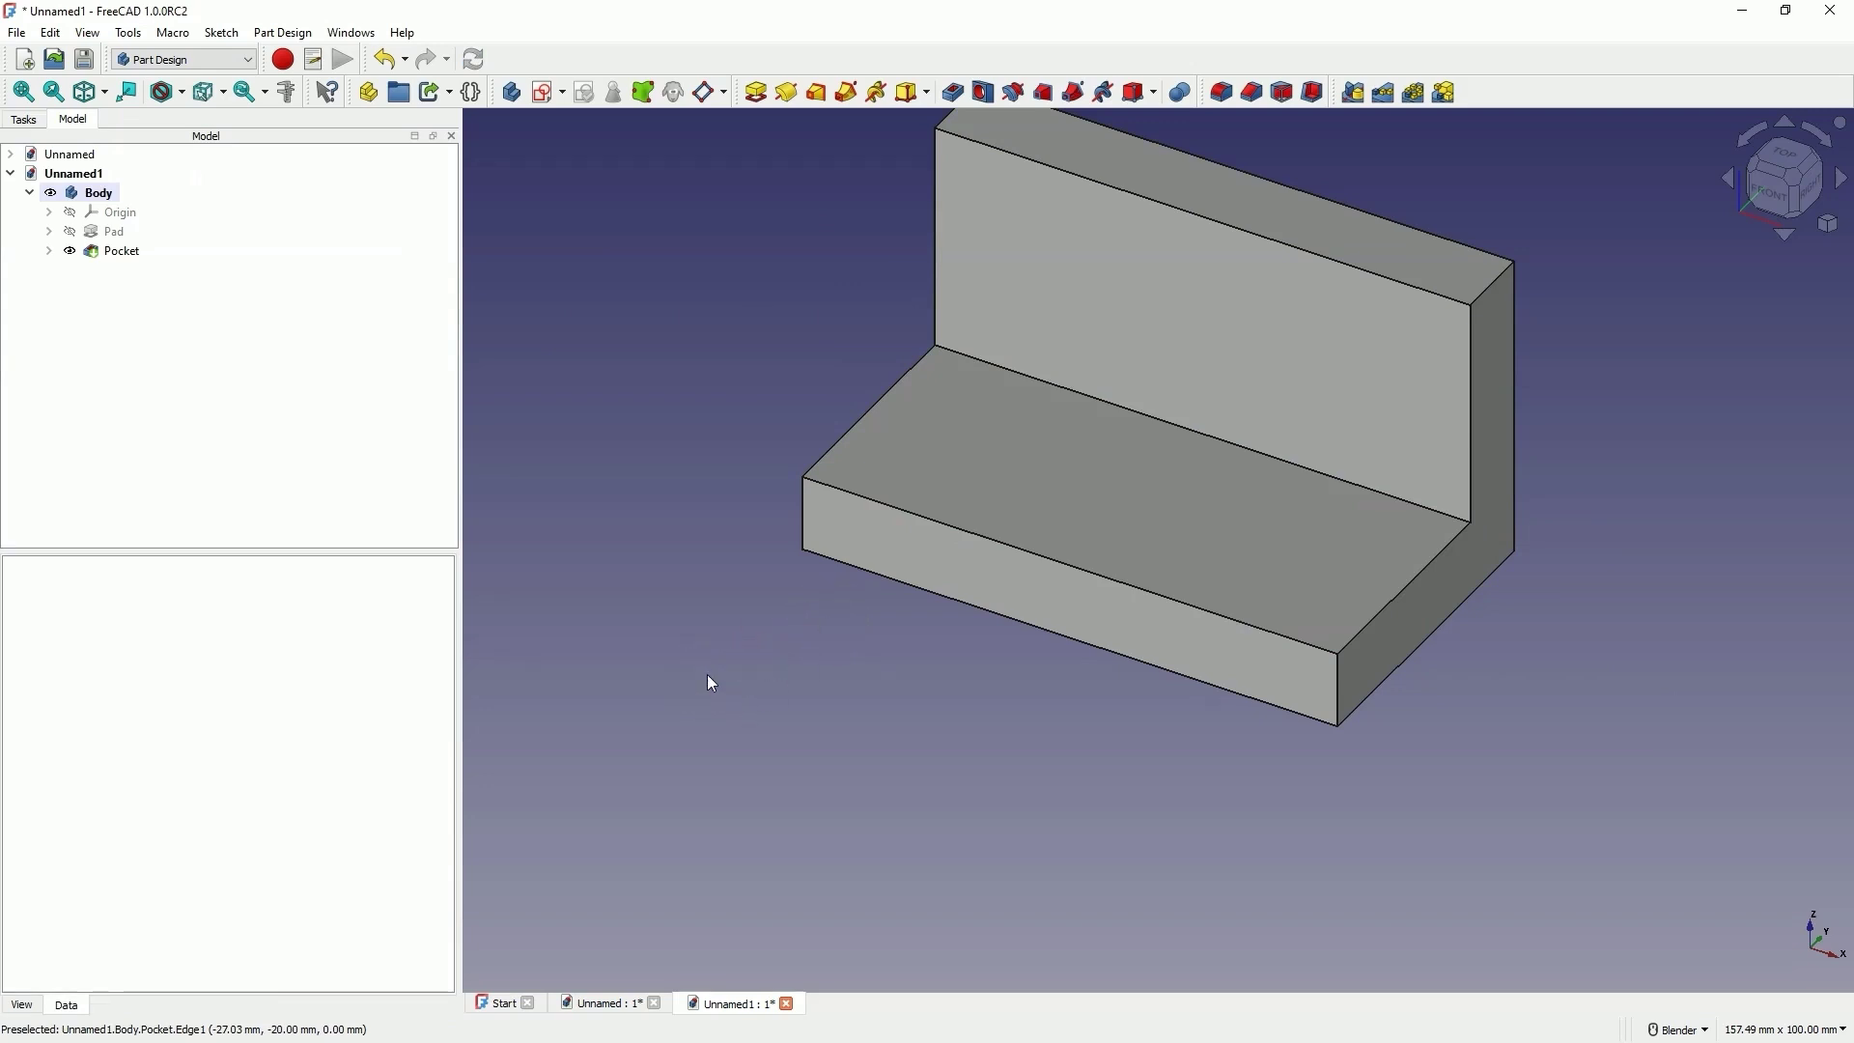
Step: Start a sketch on the upper face of the base and project its edge along the upright wall as external geometry
click(1050, 479)
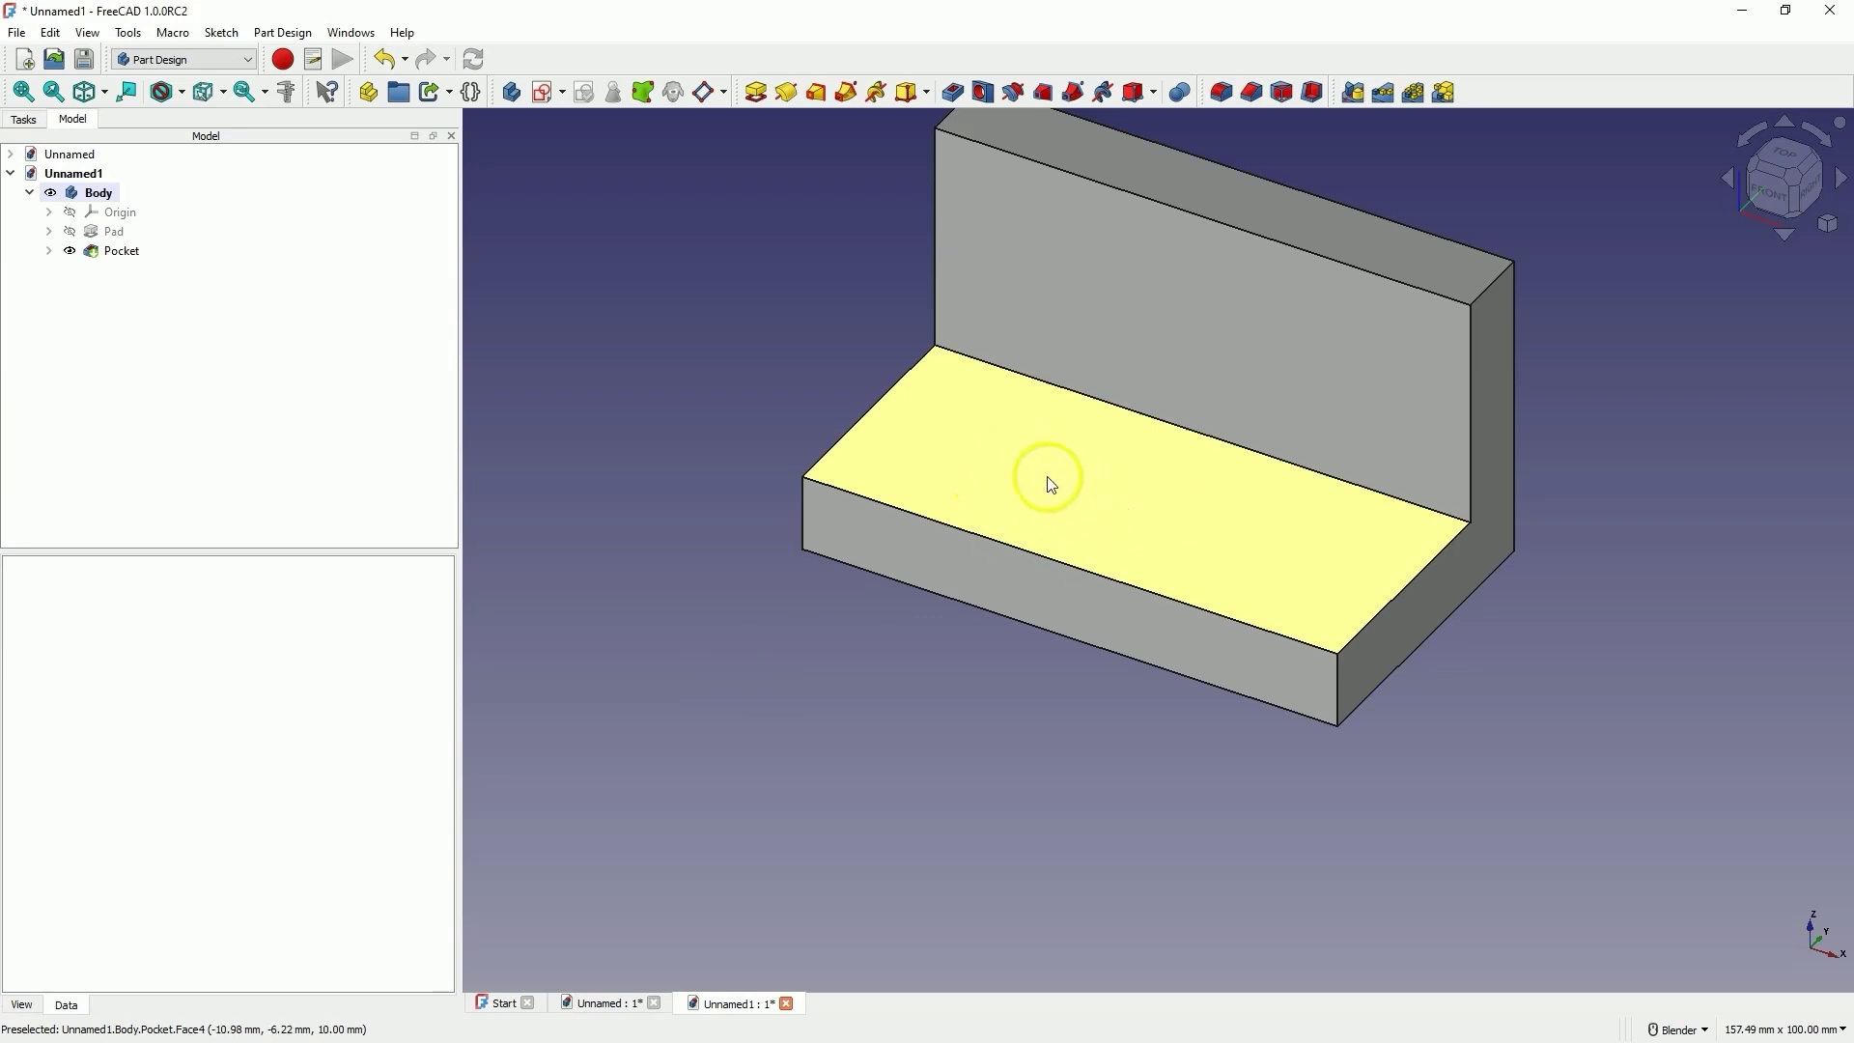
click(1096, 501)
click(542, 91)
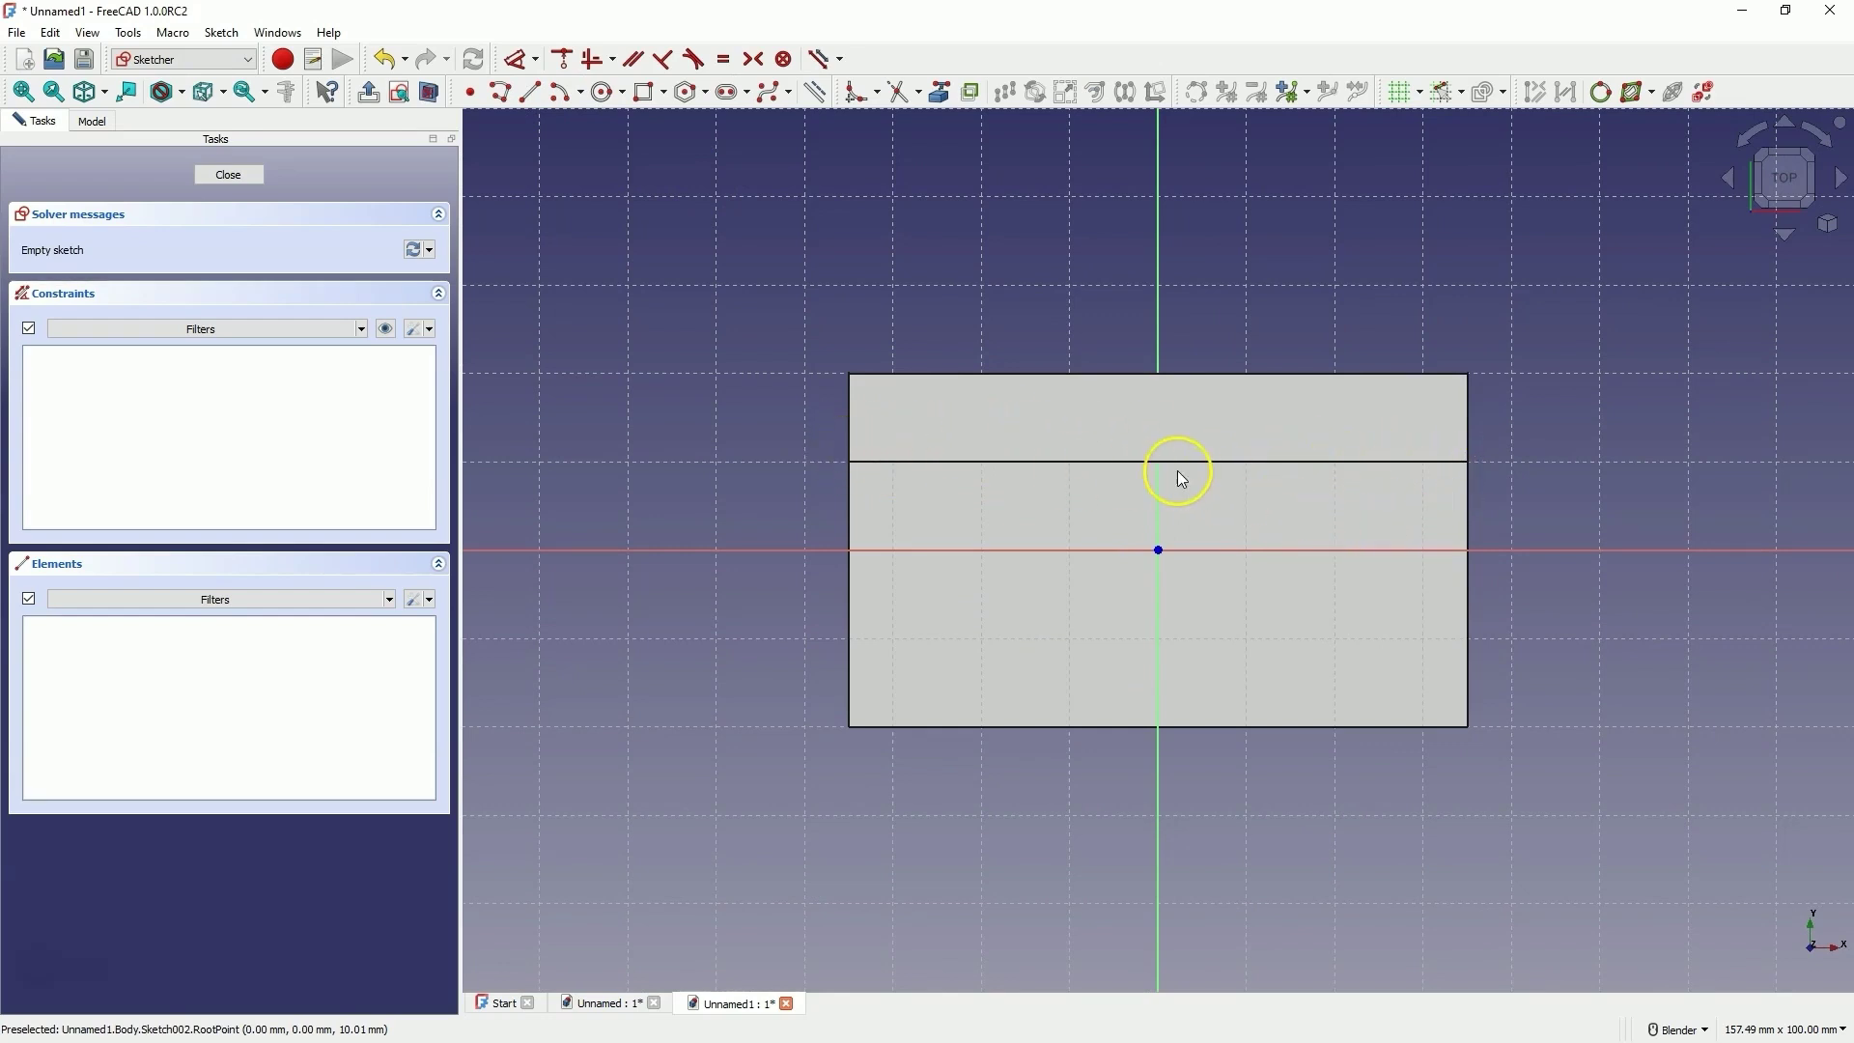
click(941, 94)
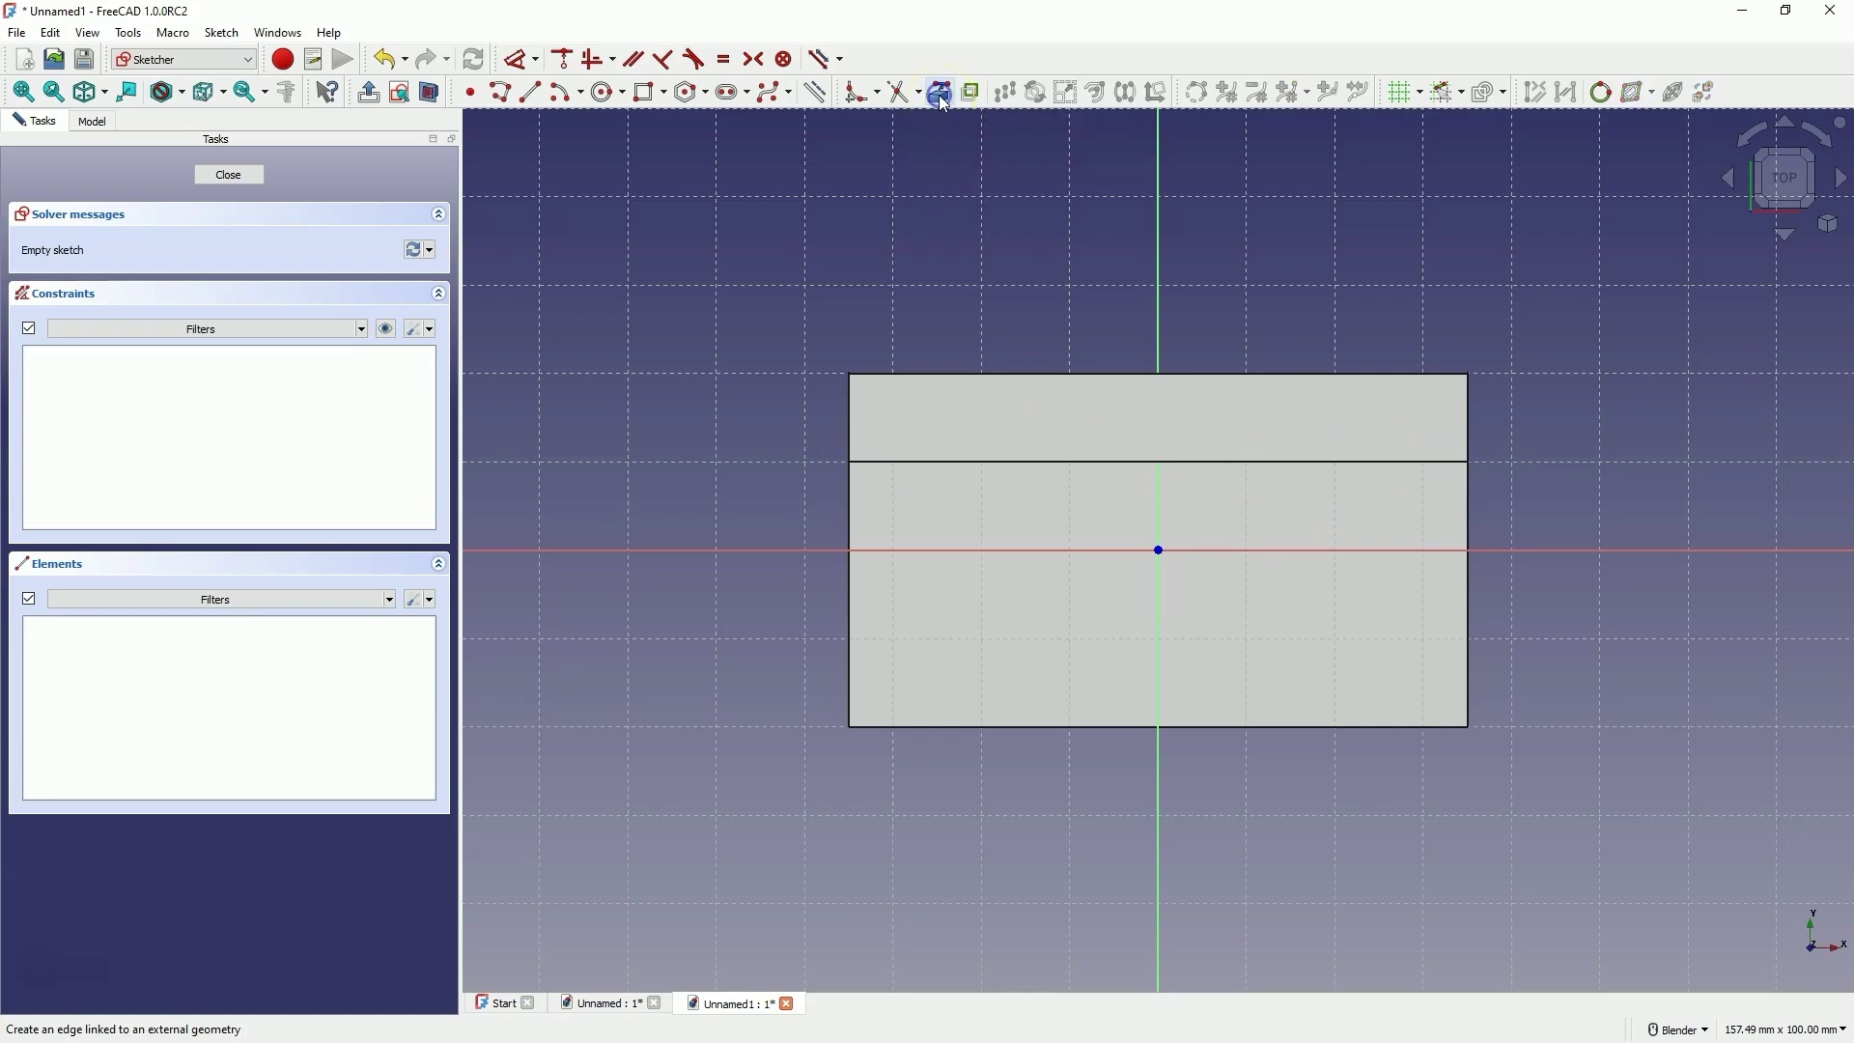
click(1279, 462)
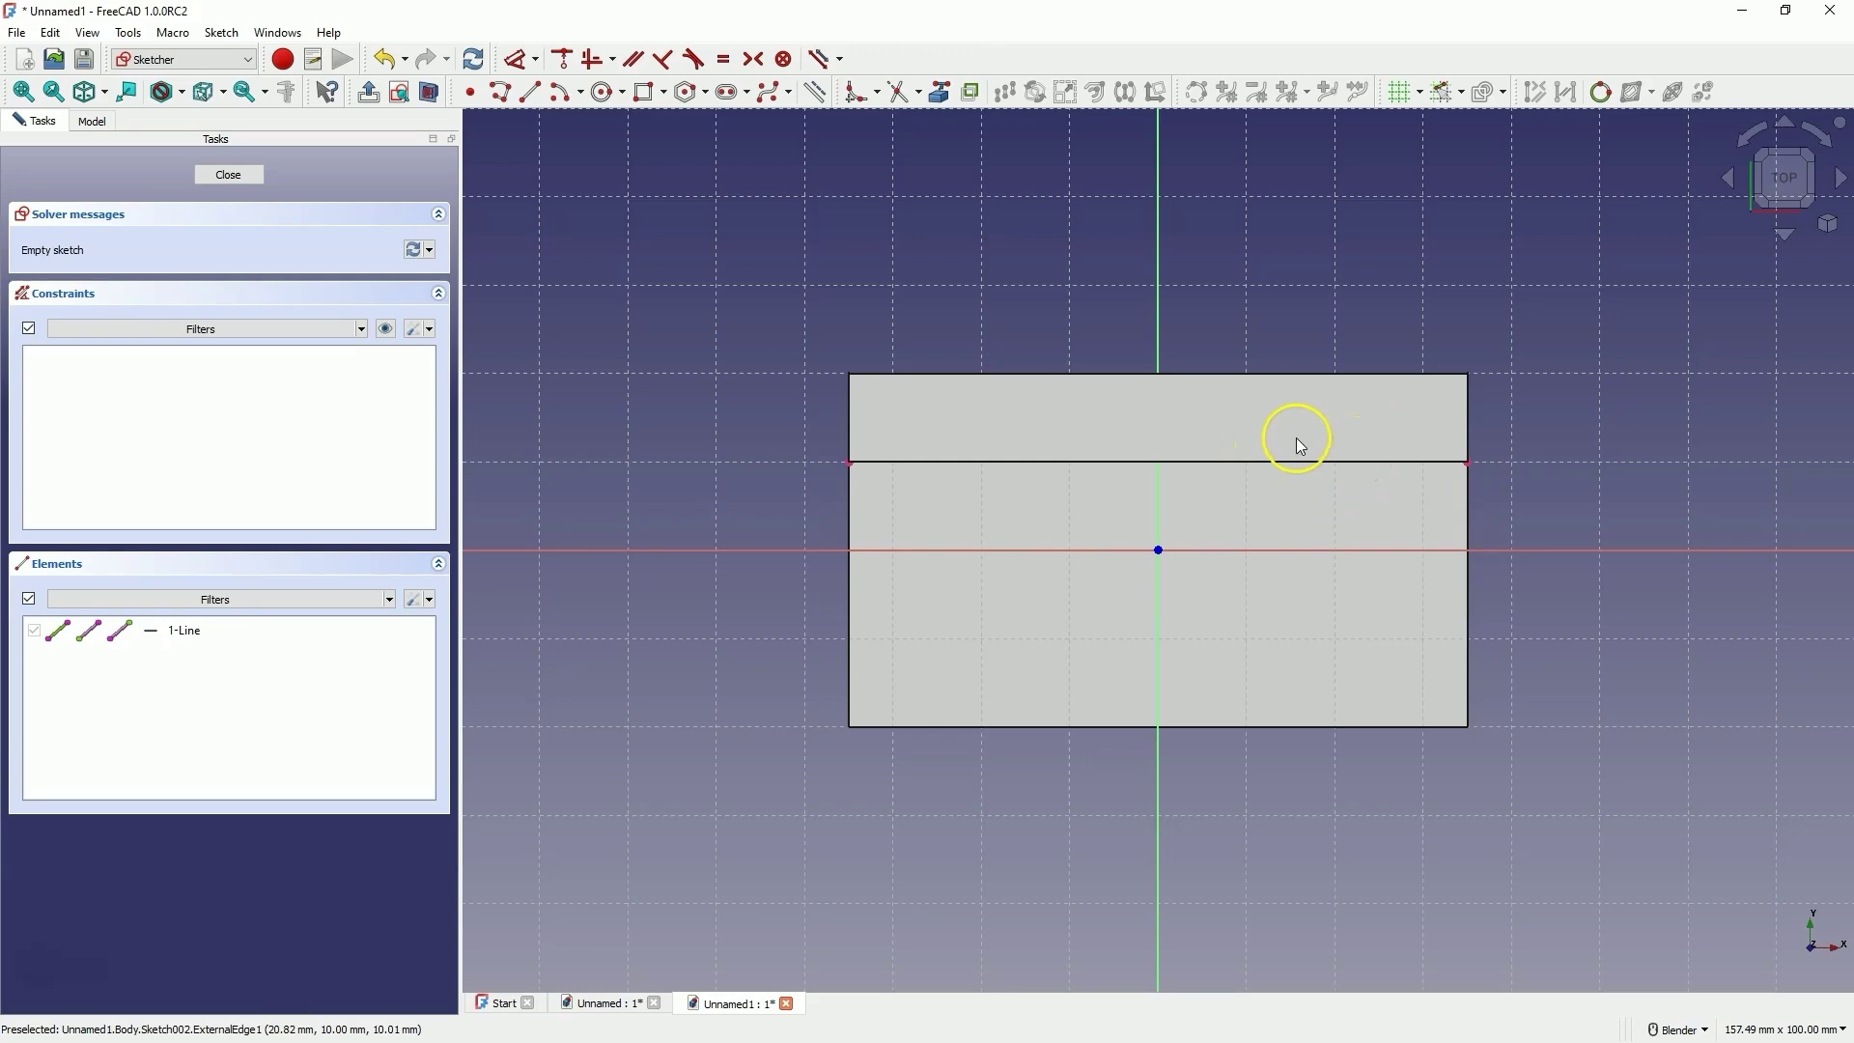
Step: Turn on the section view at the sketch plane to expose the projected edge at the foot of the upright wall
middle_drag(1371, 539, 1296, 564)
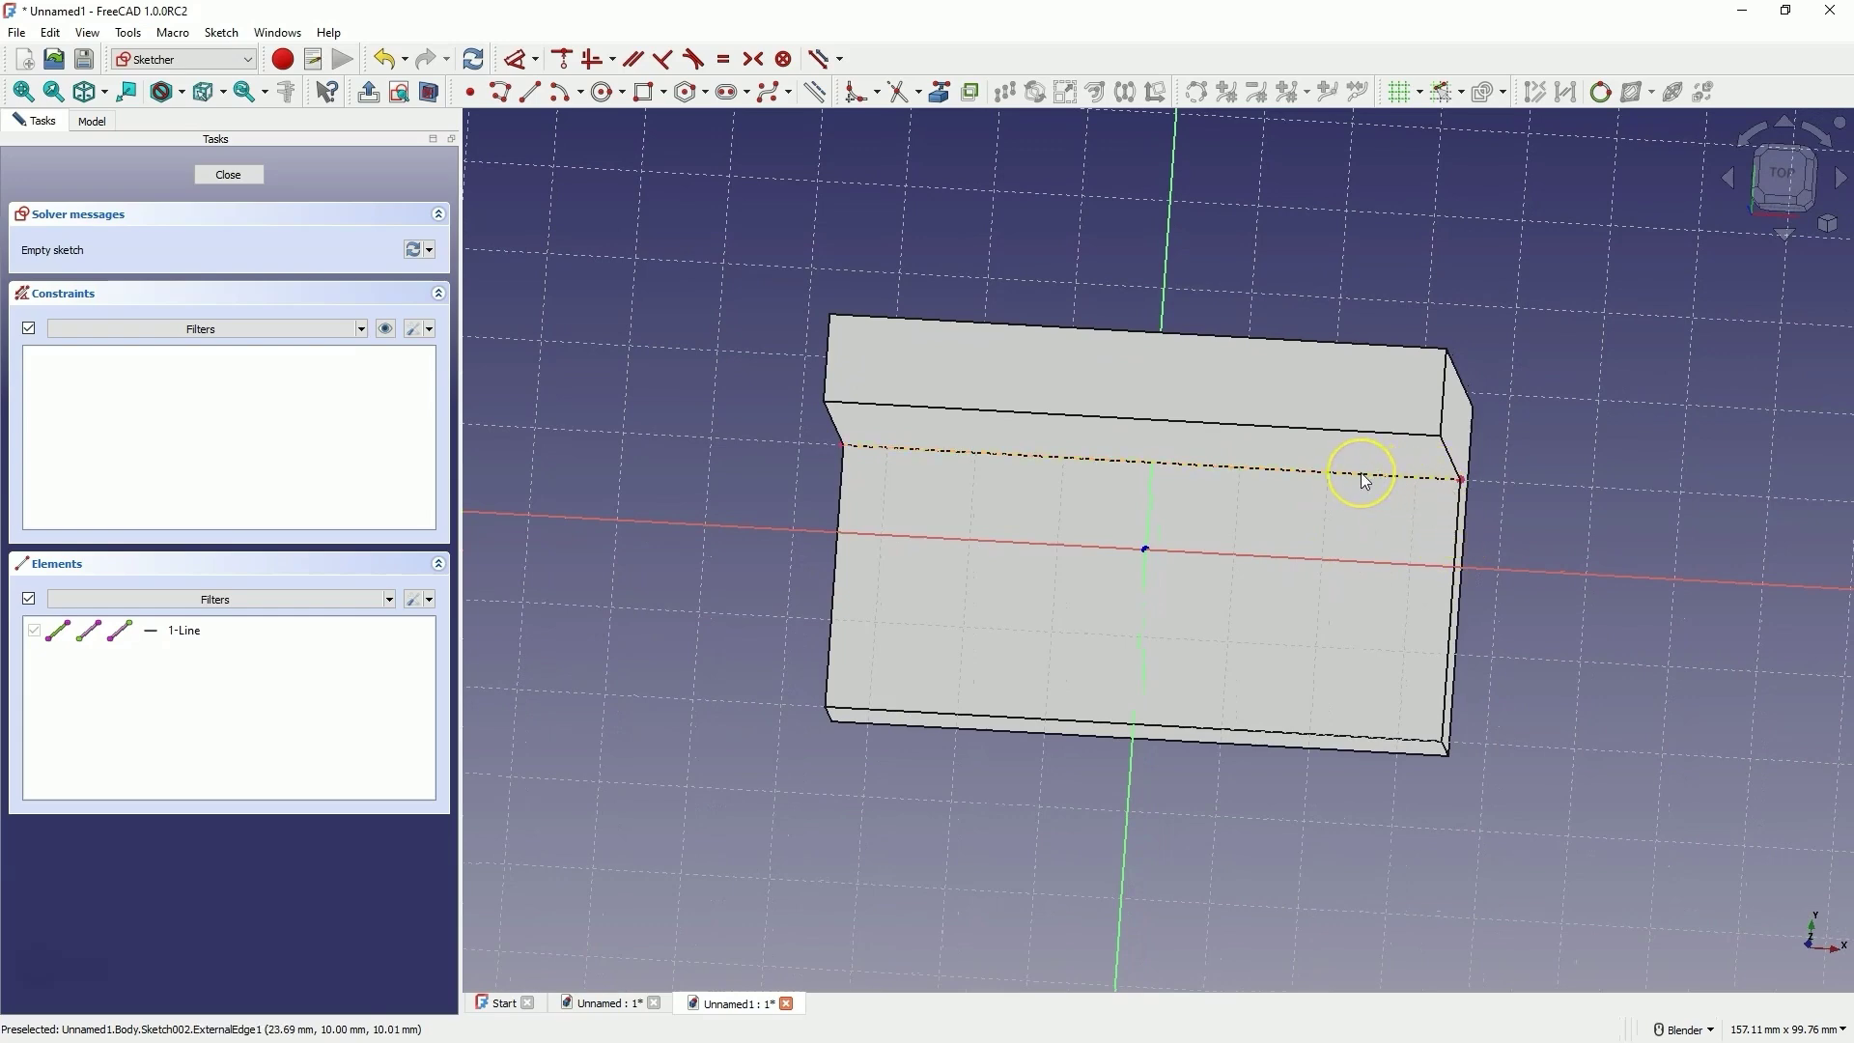
click(1786, 177)
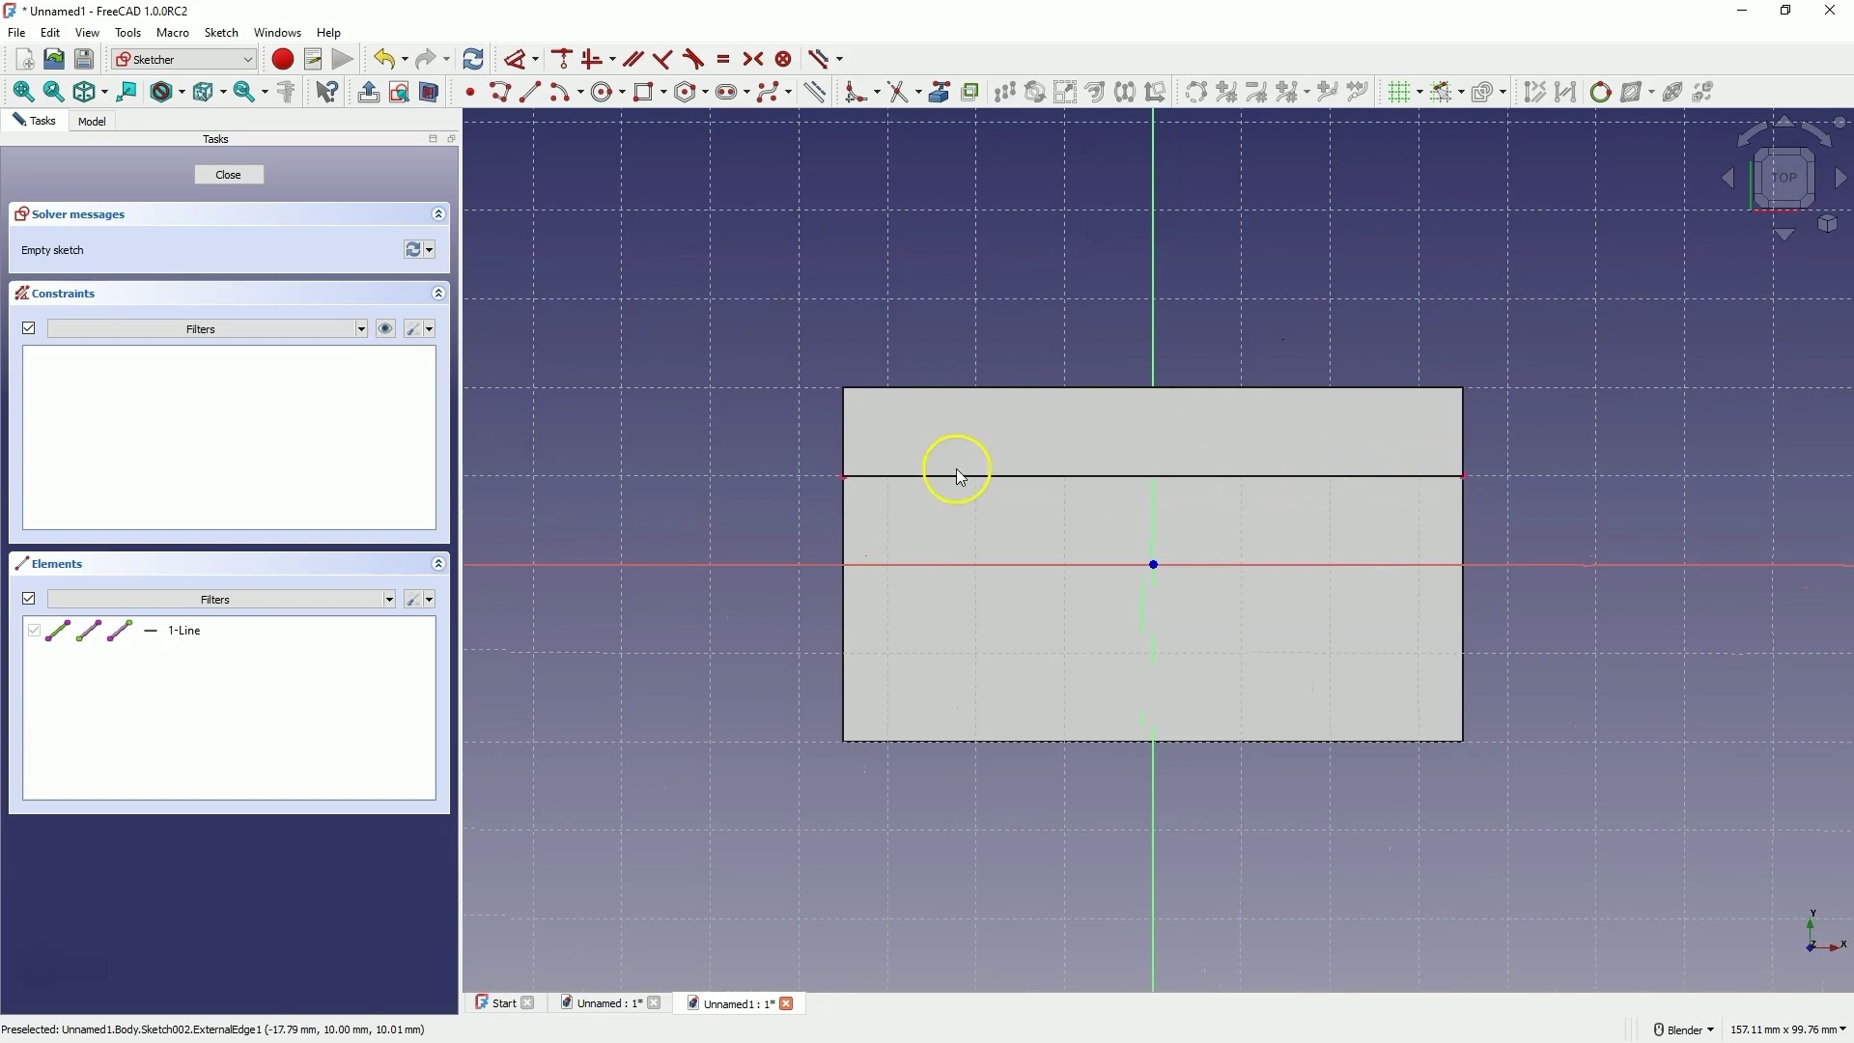
mouse_move(919, 409)
middle_down()
mouse_move(980, 409)
mouse_move(993, 463)
mouse_move(1034, 455)
middle_up()
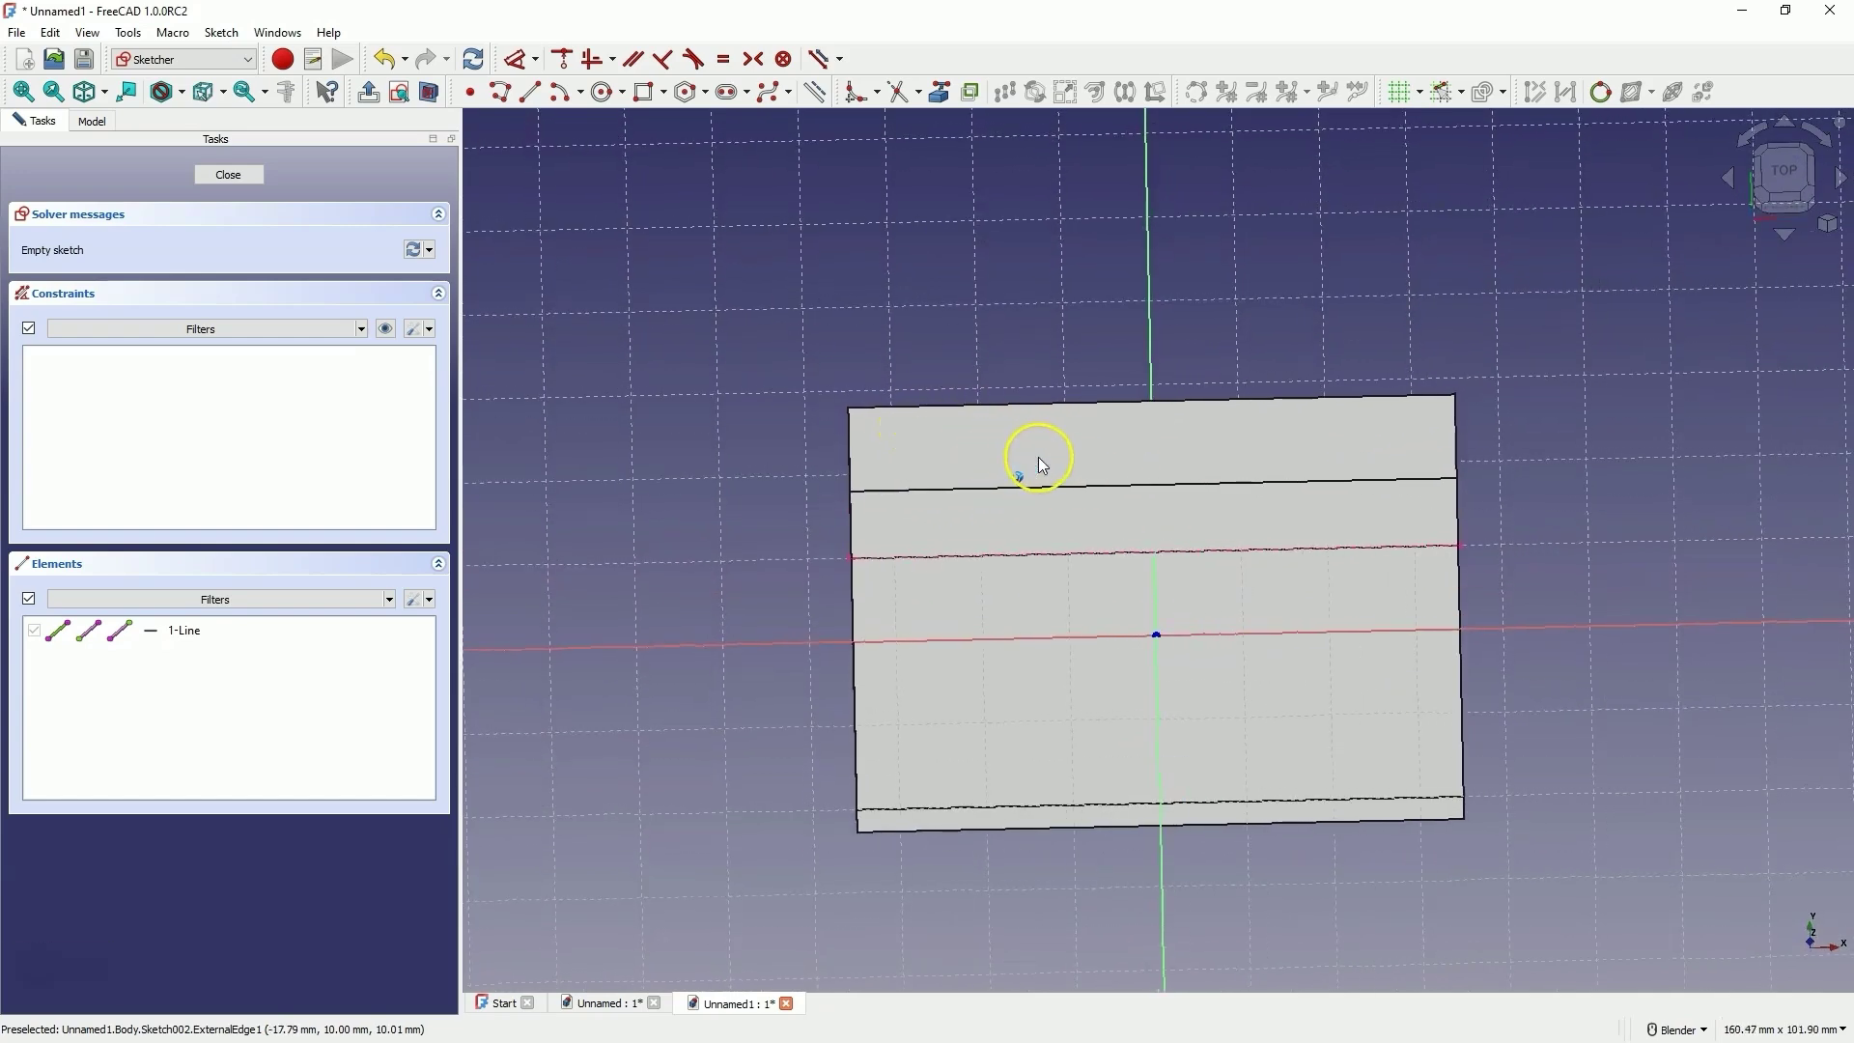
click(1789, 175)
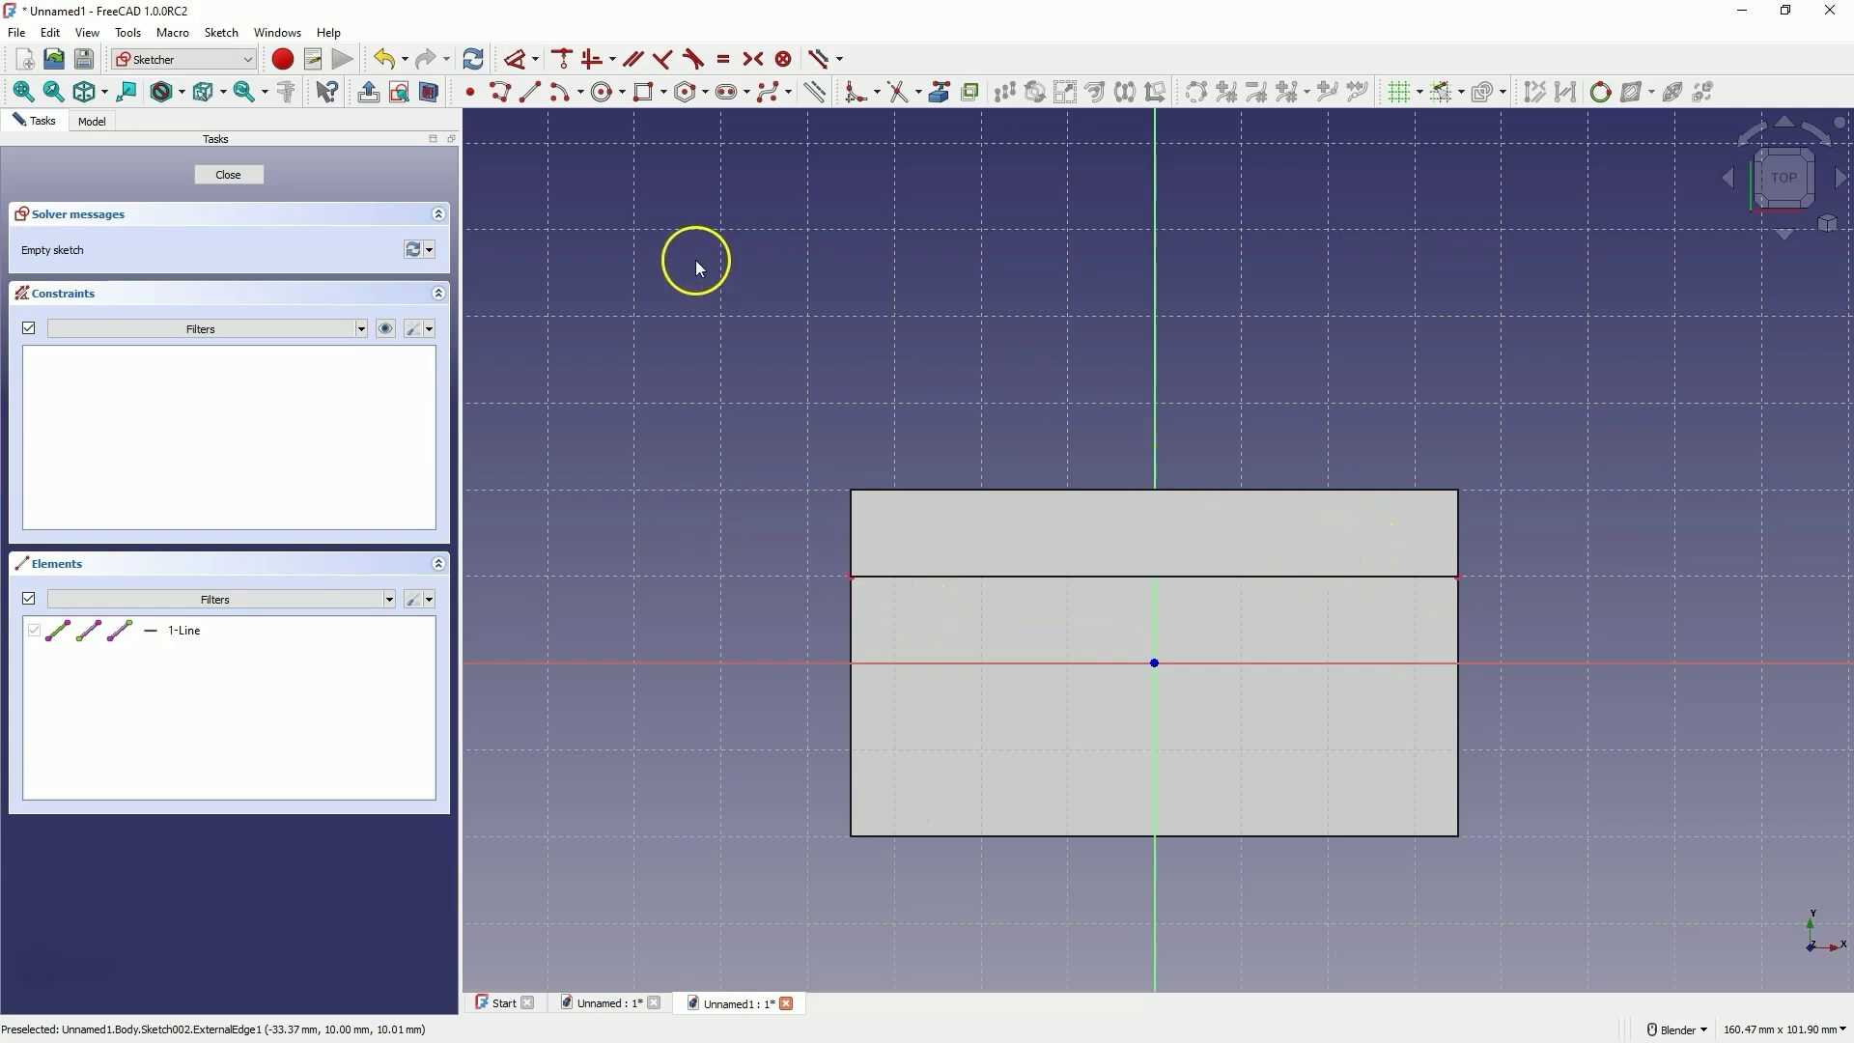
click(221, 32)
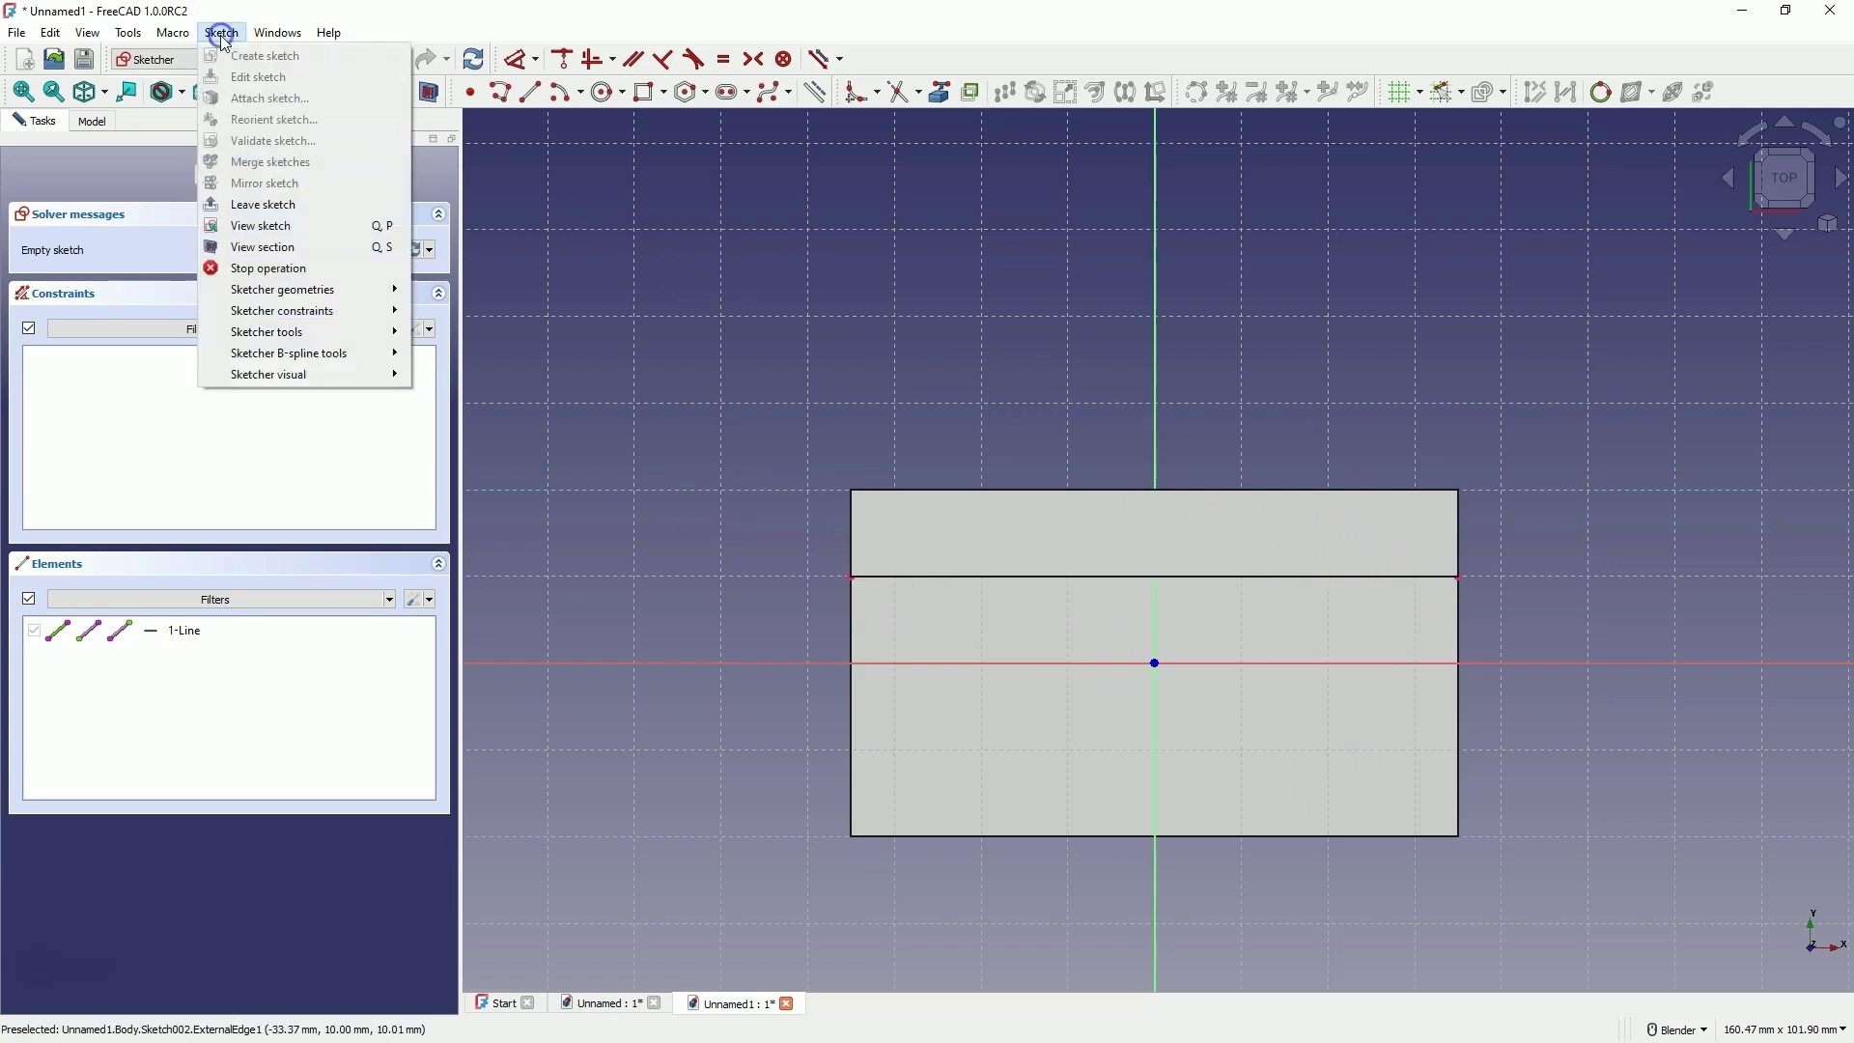
click(287, 252)
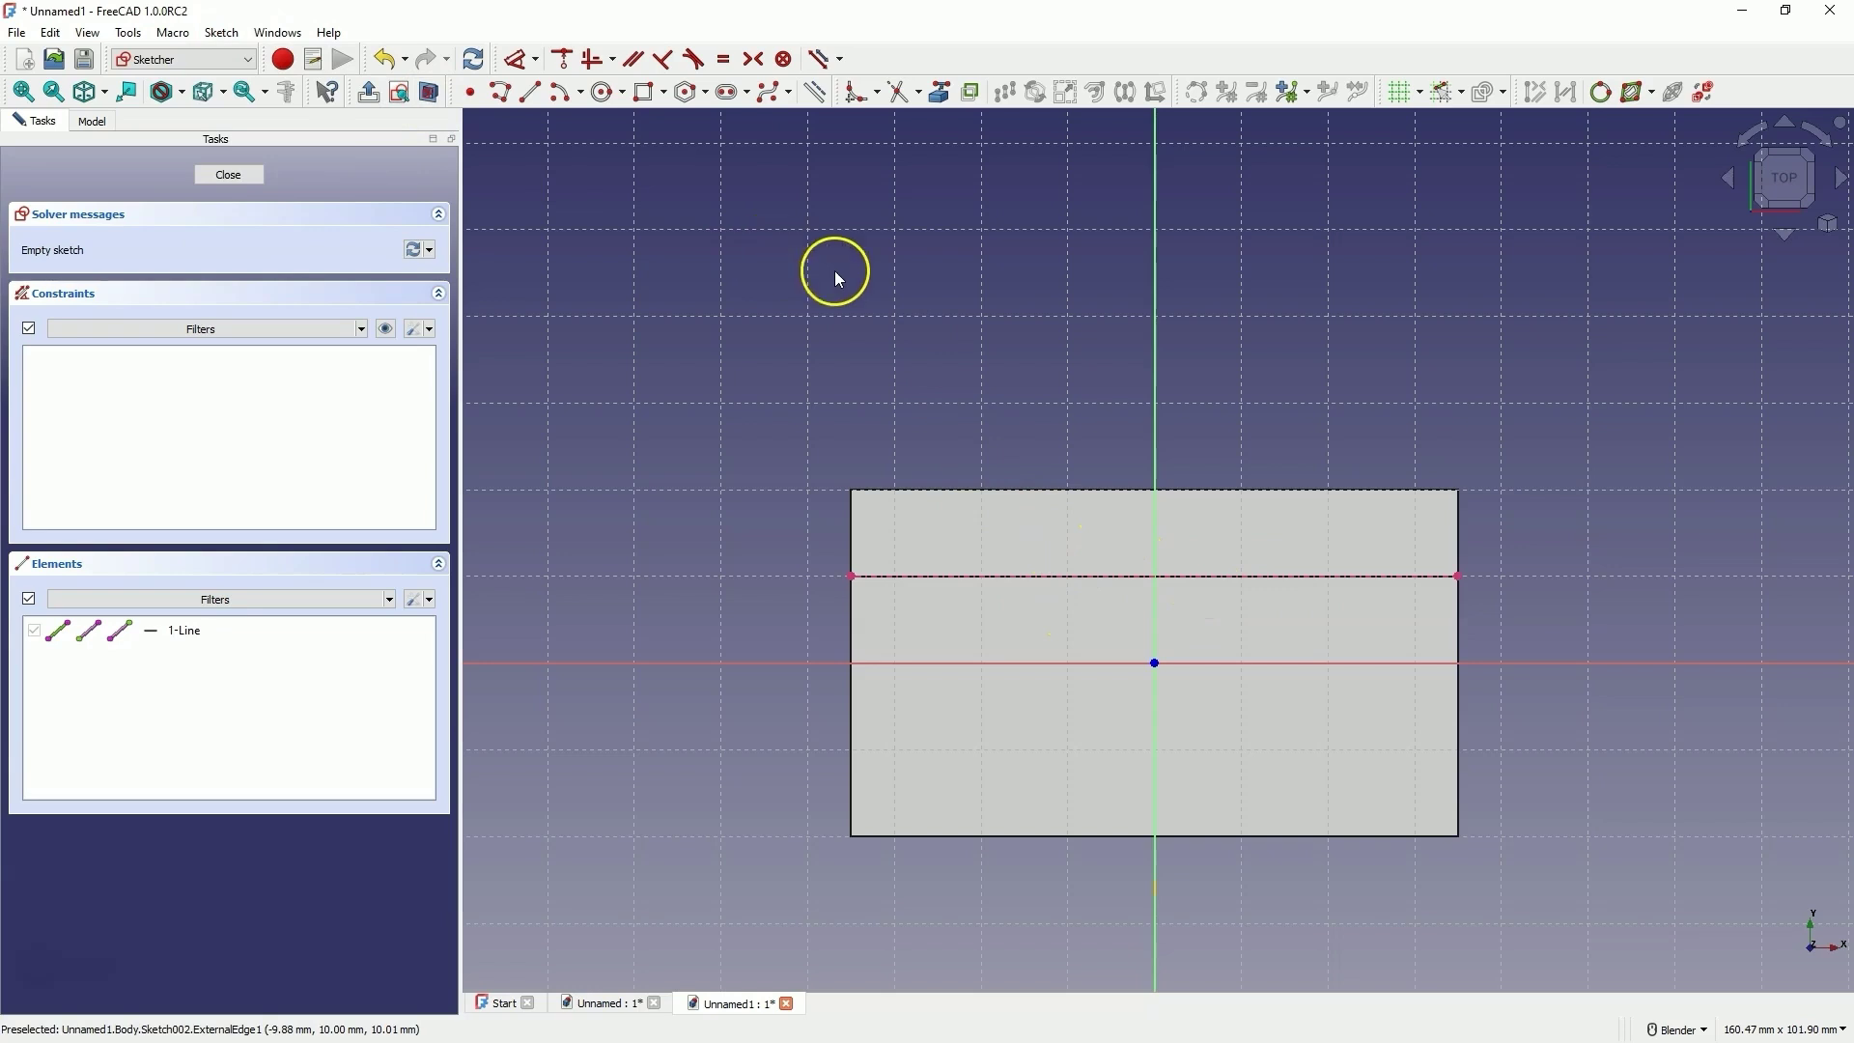
Step: Sketch a 30 mm wide rectangle centered on the origin with its upper edge on the projected wall line, and close the sketch
click(664, 92)
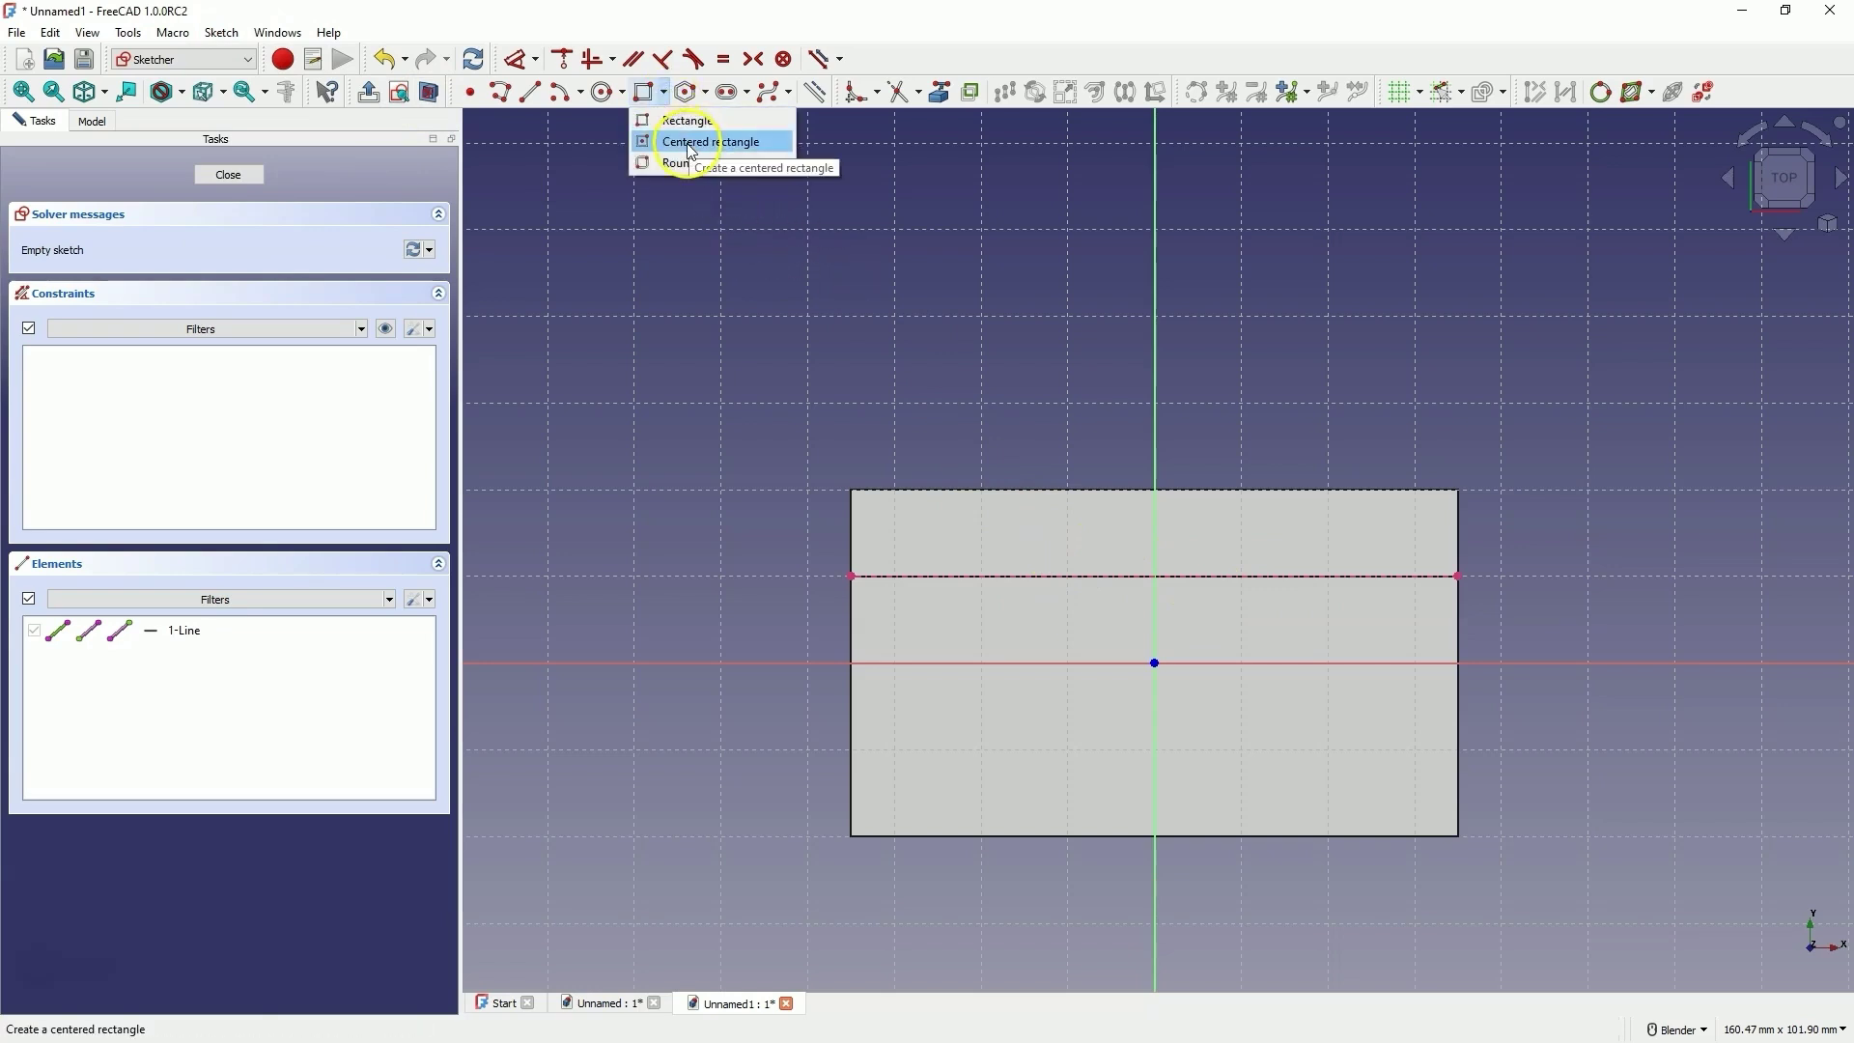
click(692, 143)
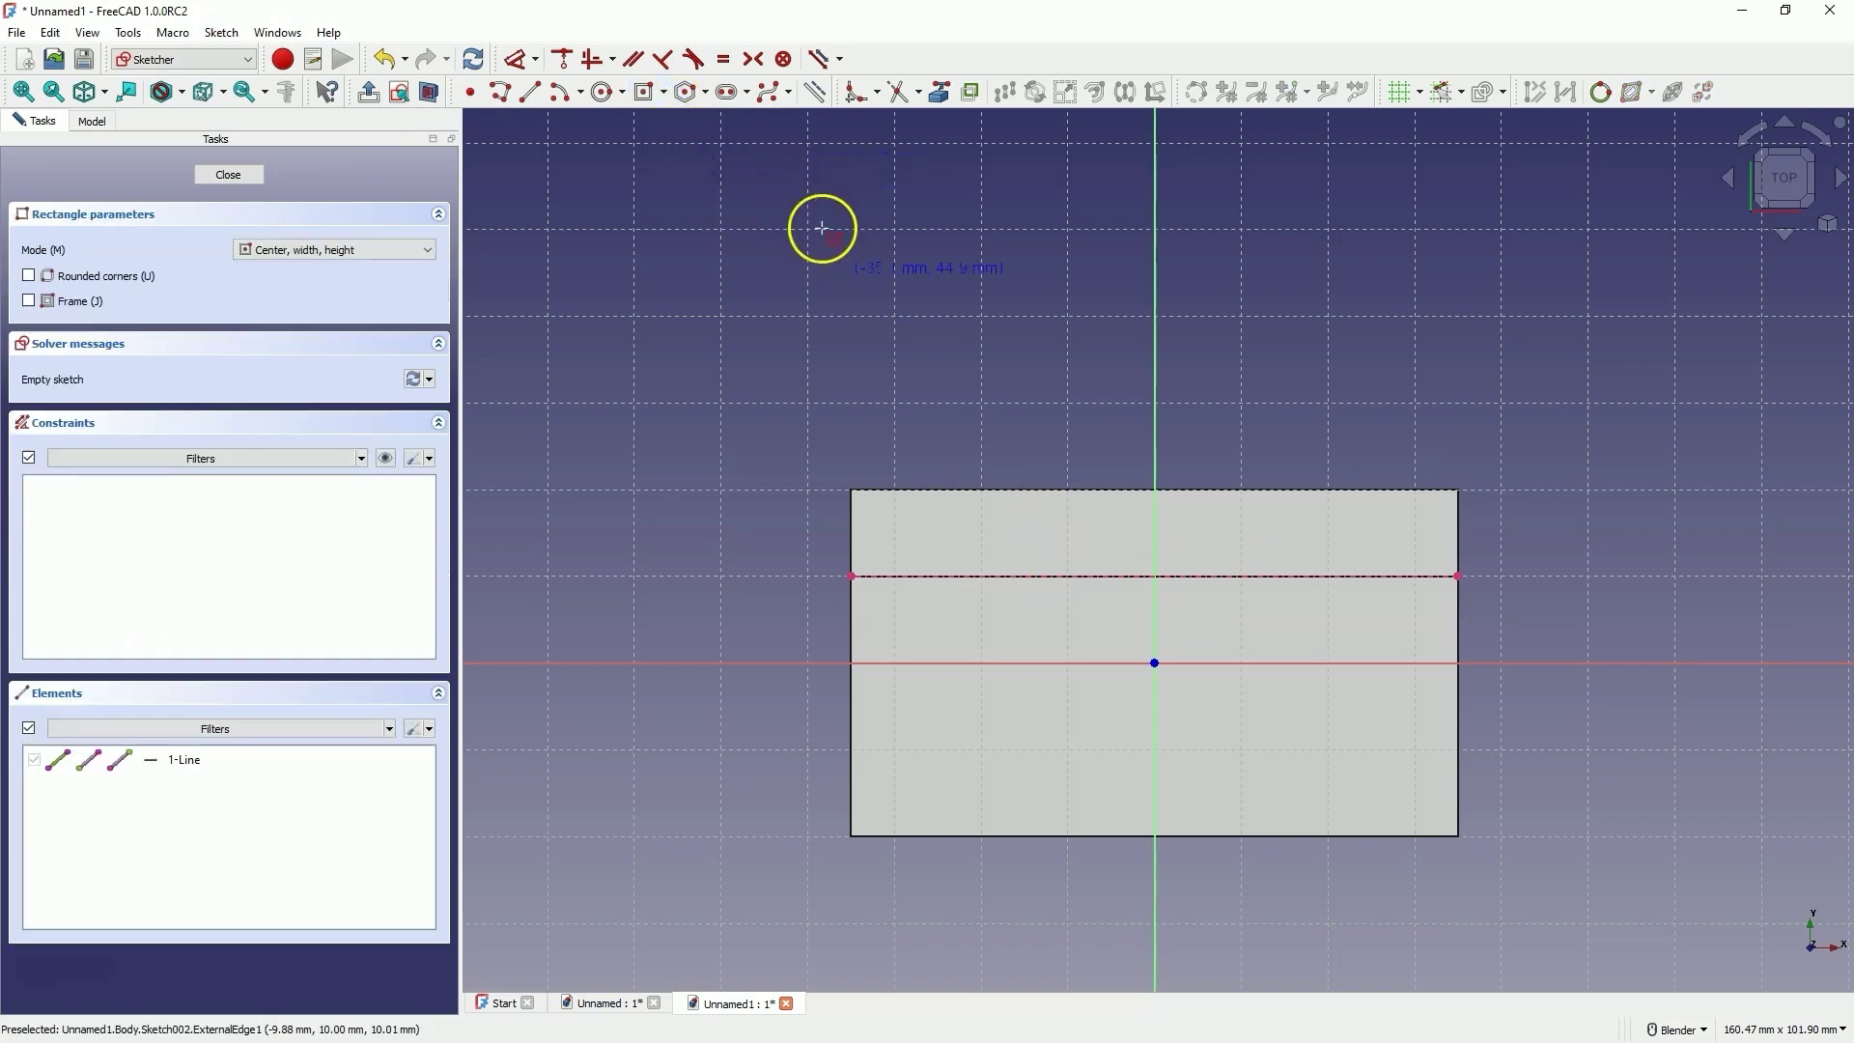
click(1164, 671)
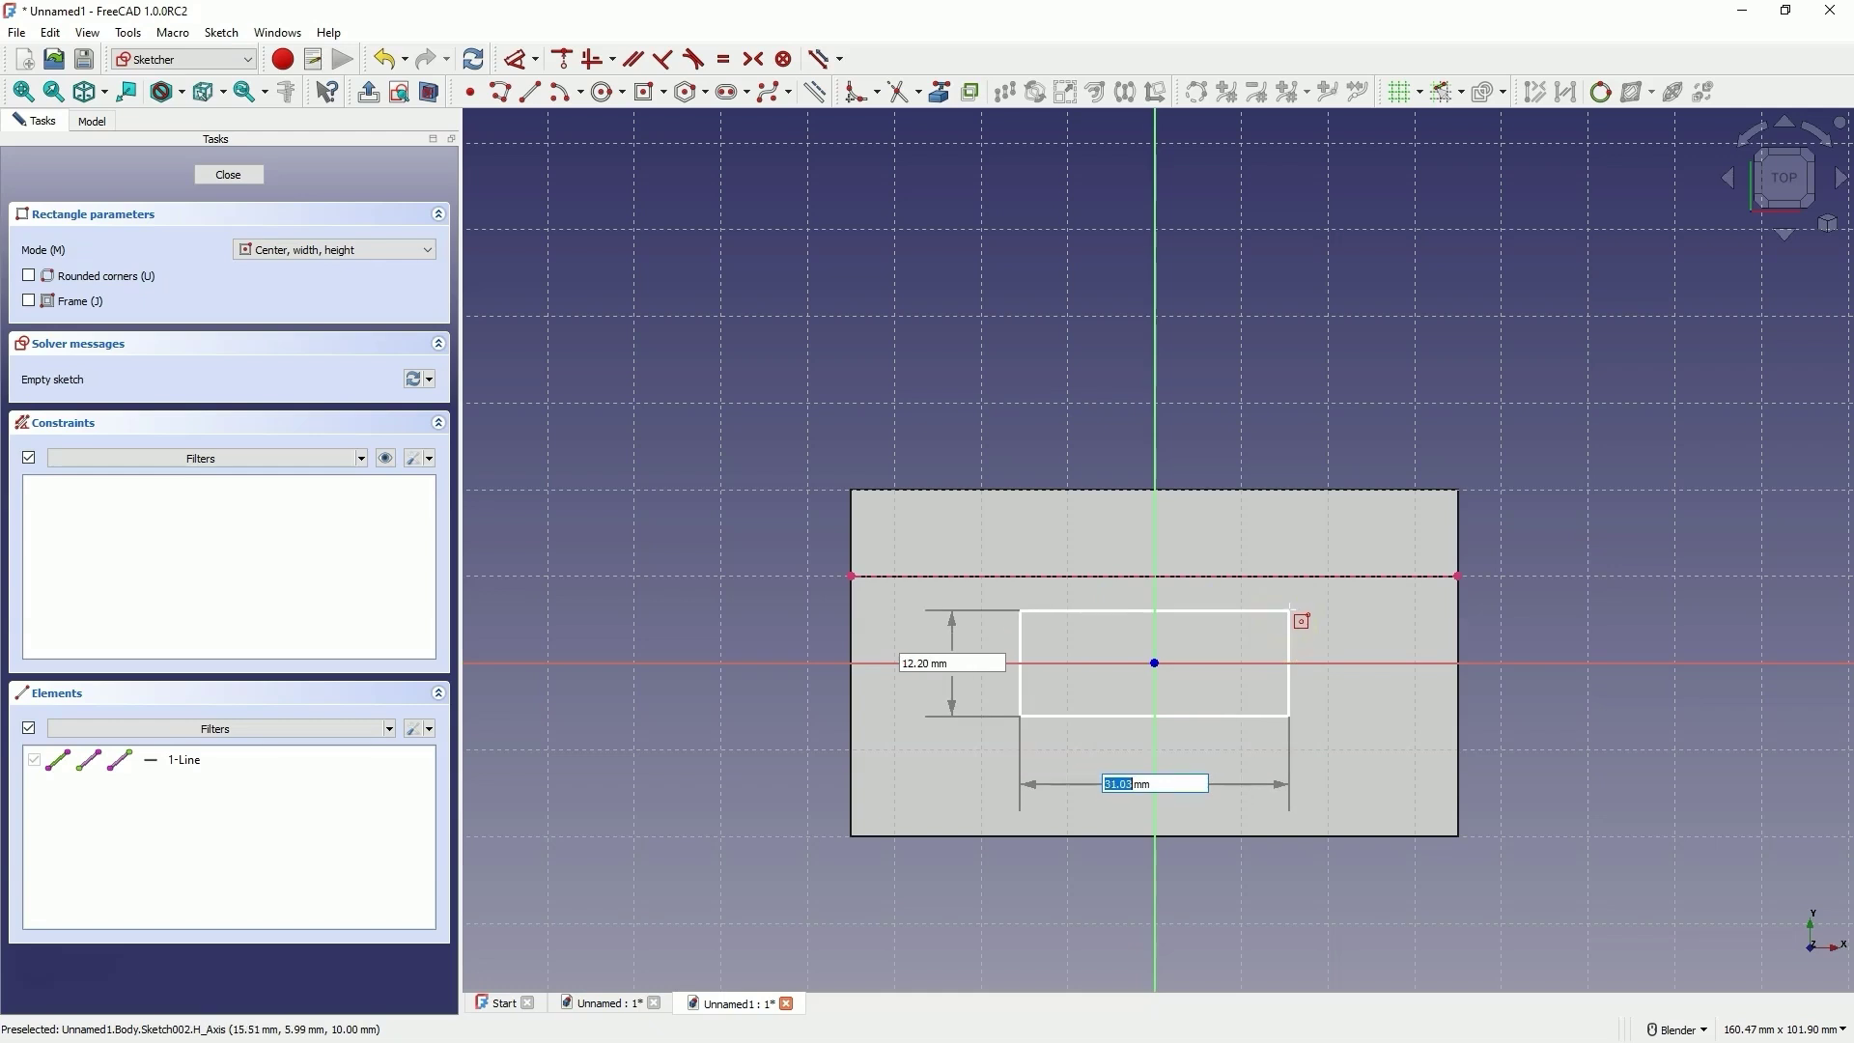
text(3)
key(Tab)
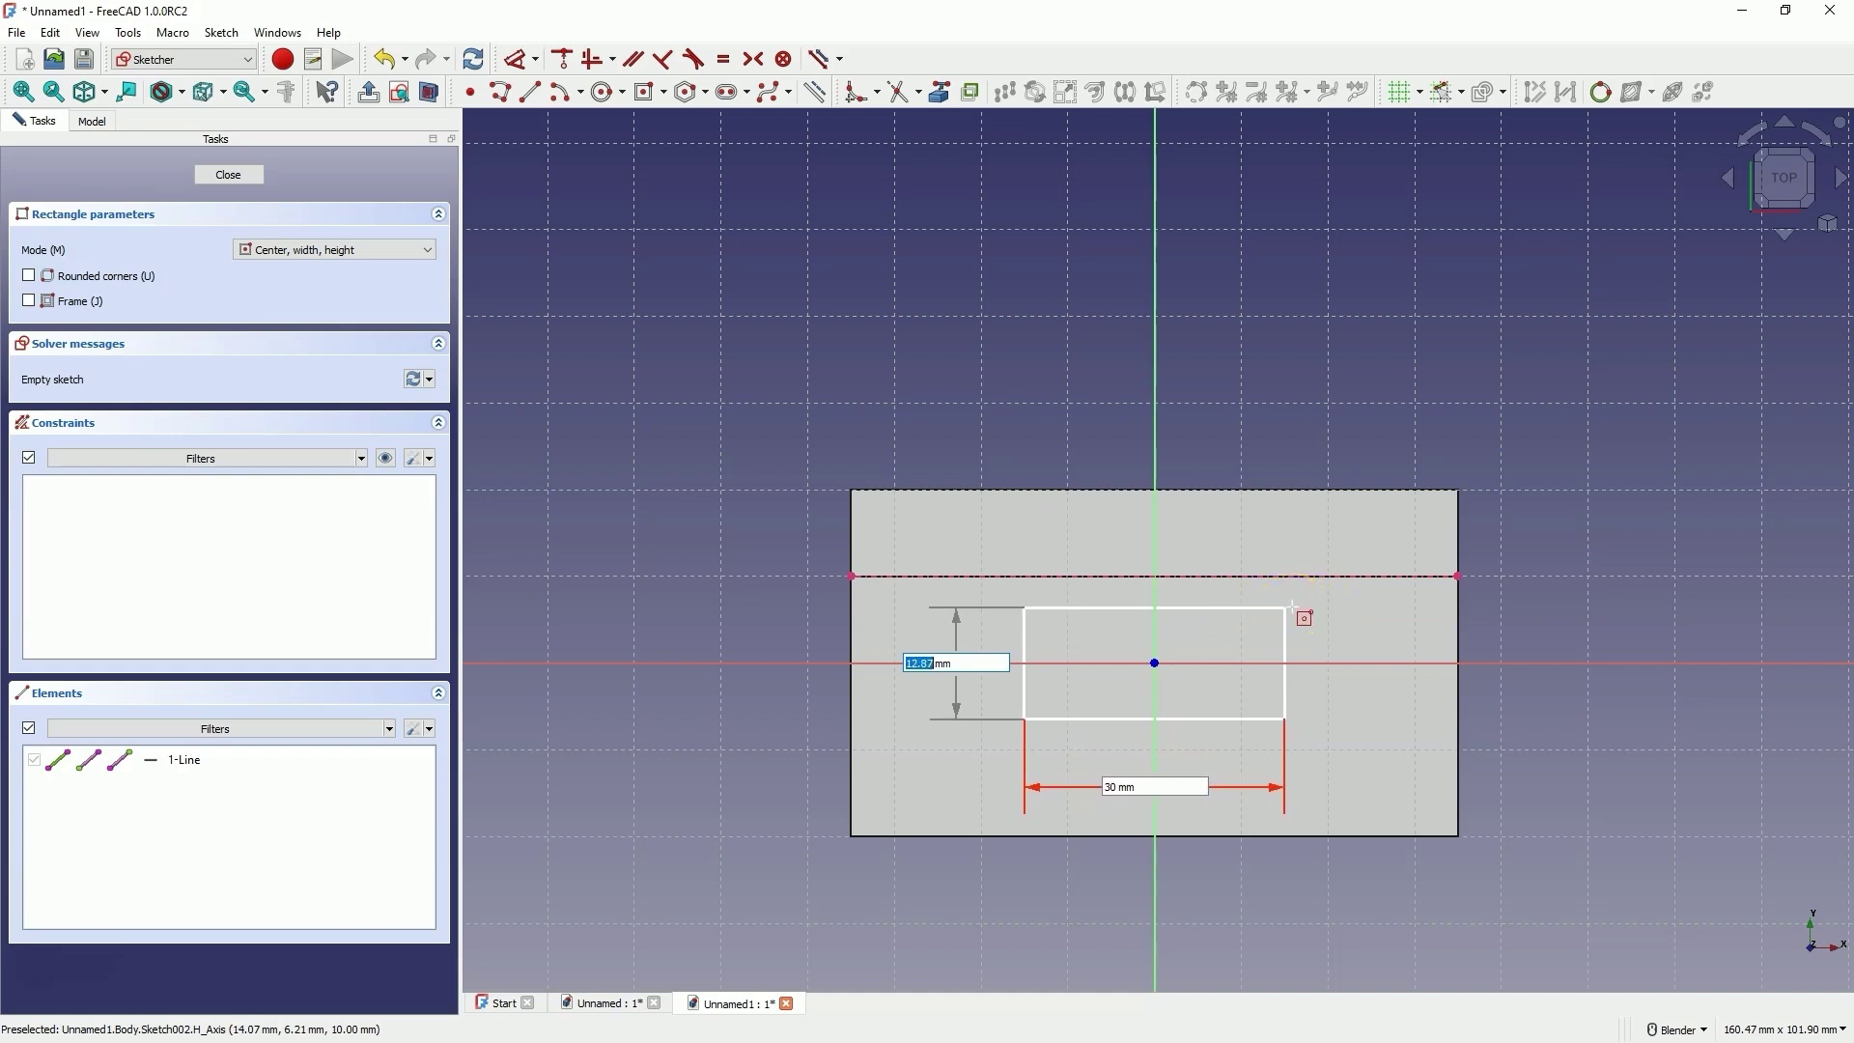
drag(1294, 608, 1296, 577)
click(1299, 576)
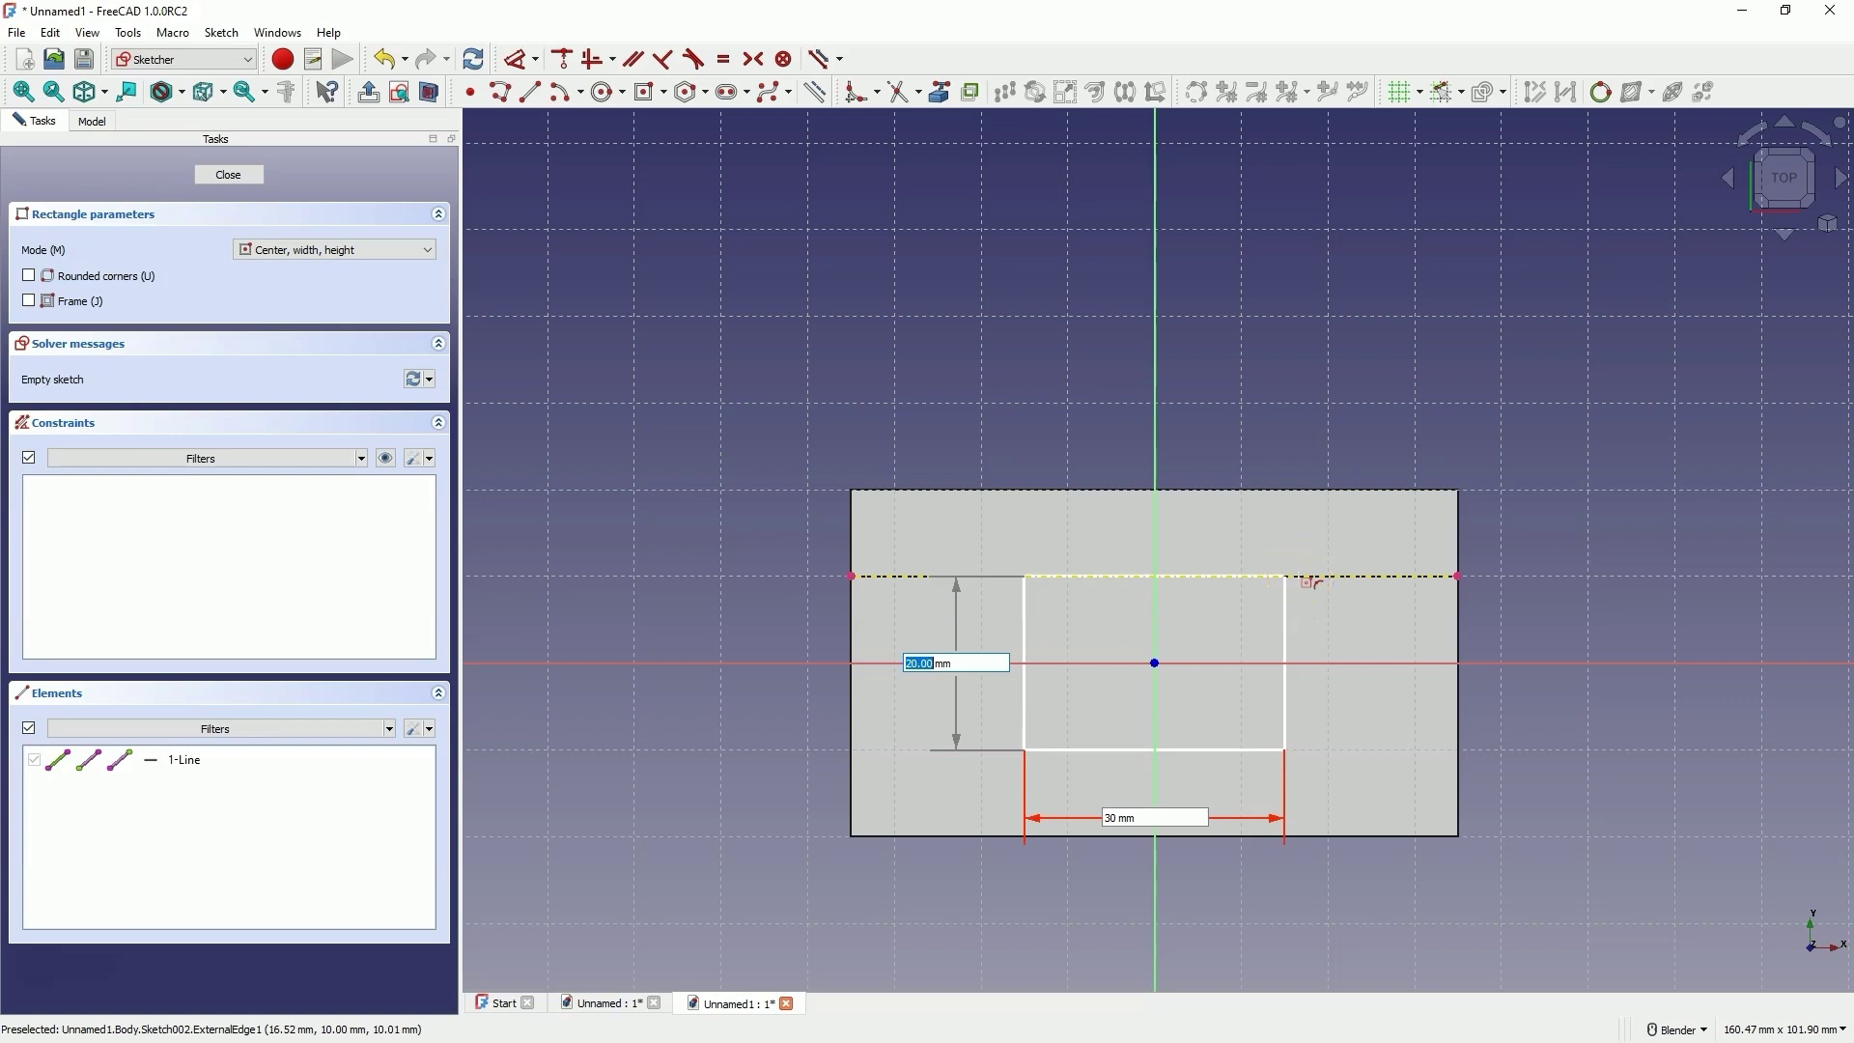
key(Return)
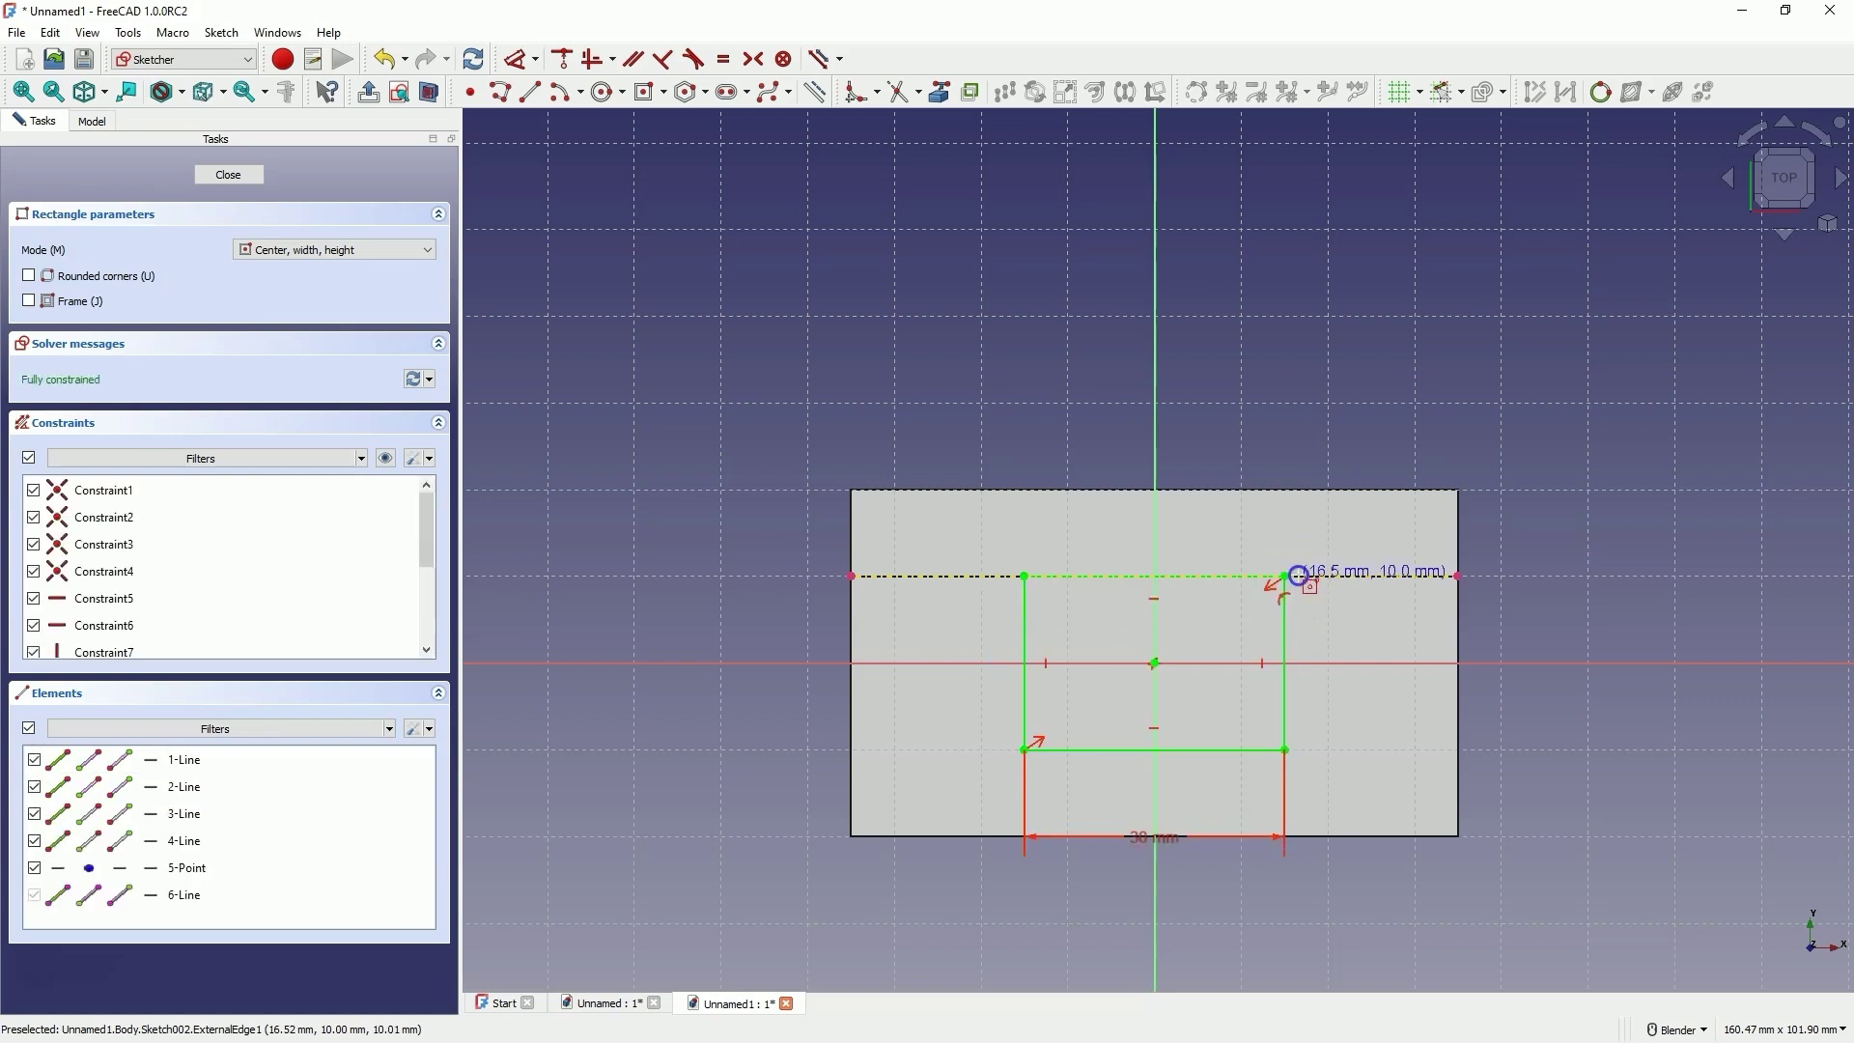
click(1290, 576)
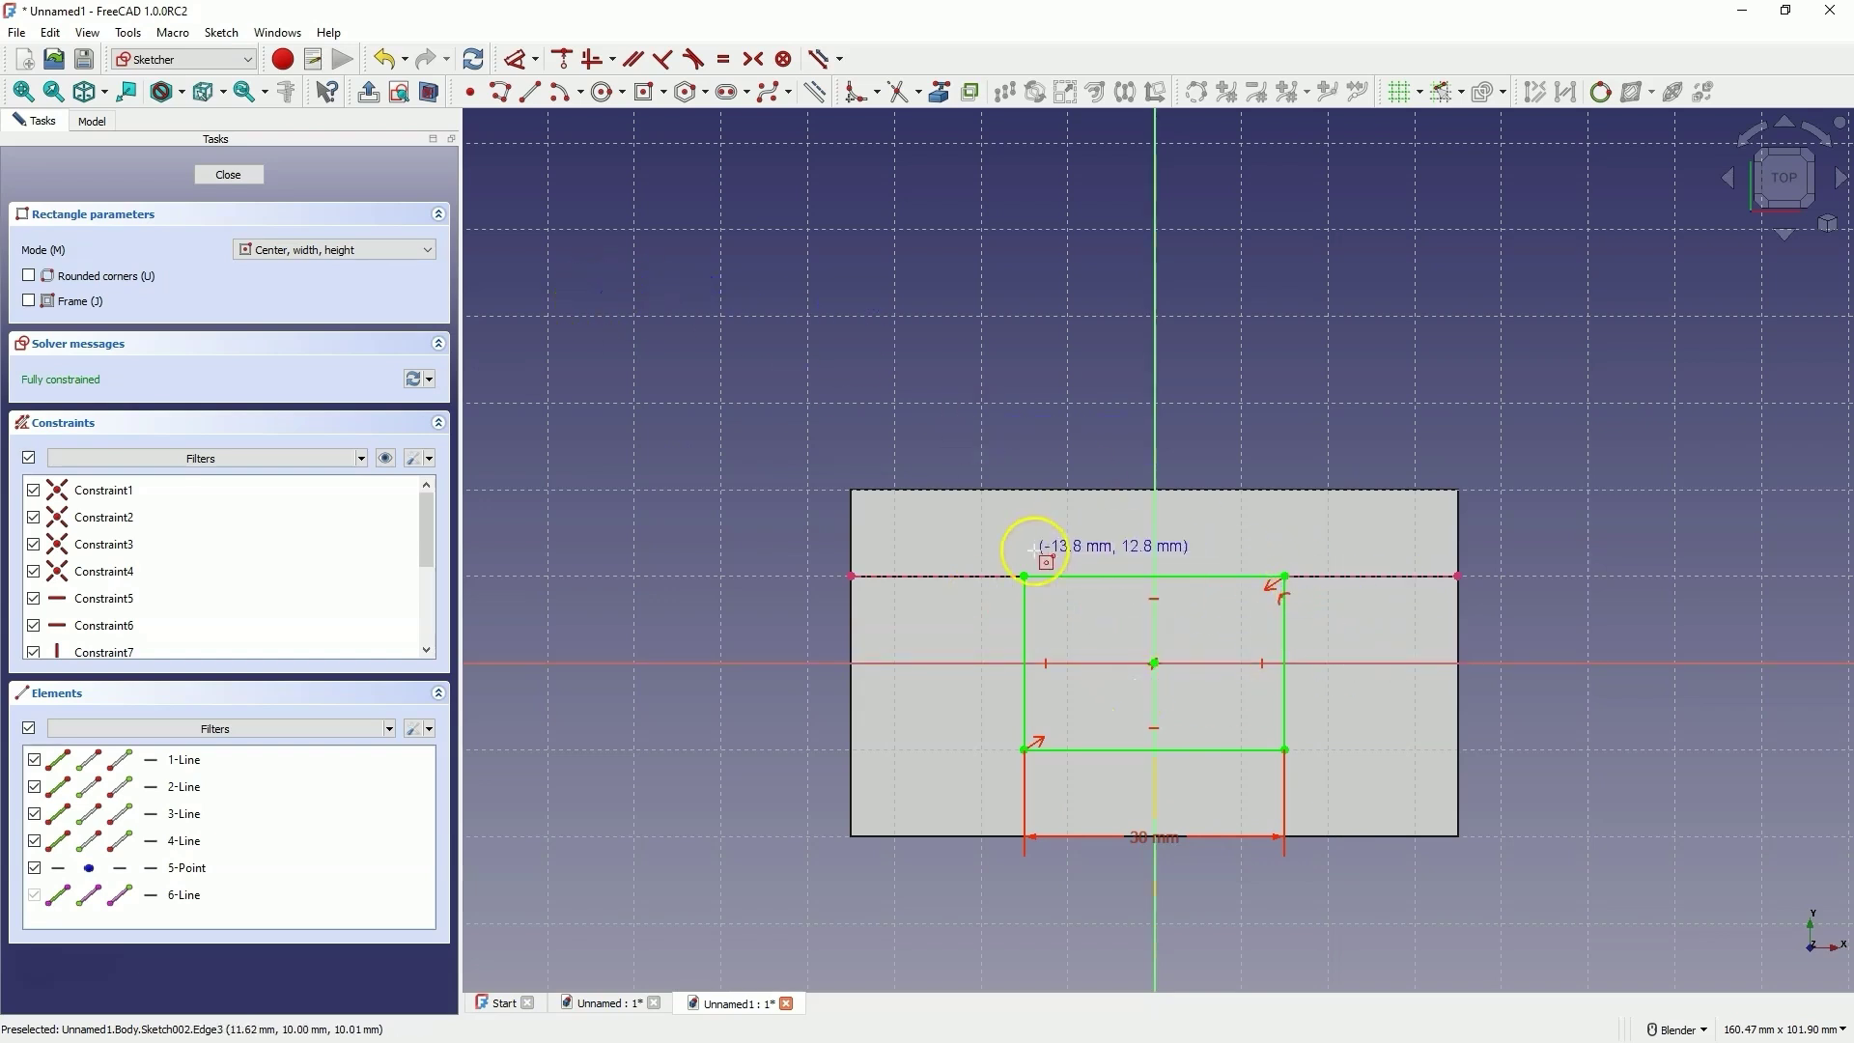
click(251, 174)
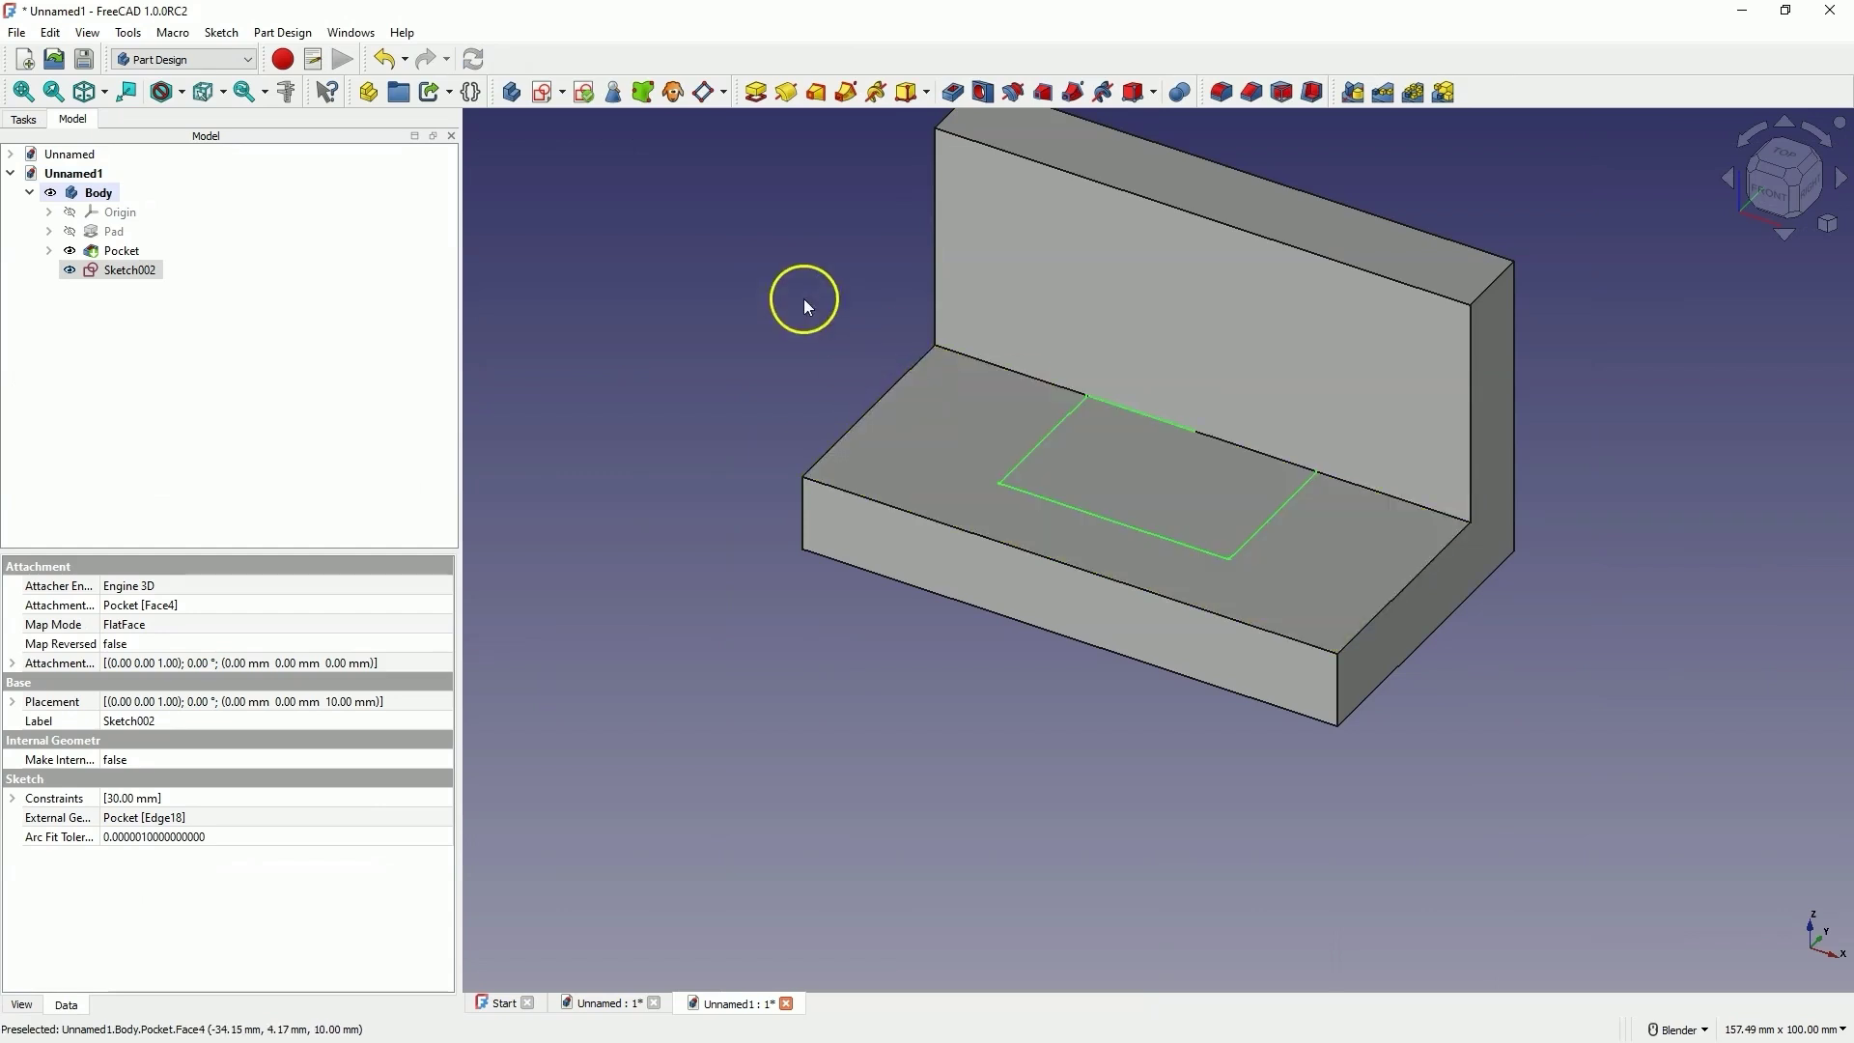
Step: Pad the centered rectangle with the Up to face type, ending at the top face of the upright wall
click(757, 94)
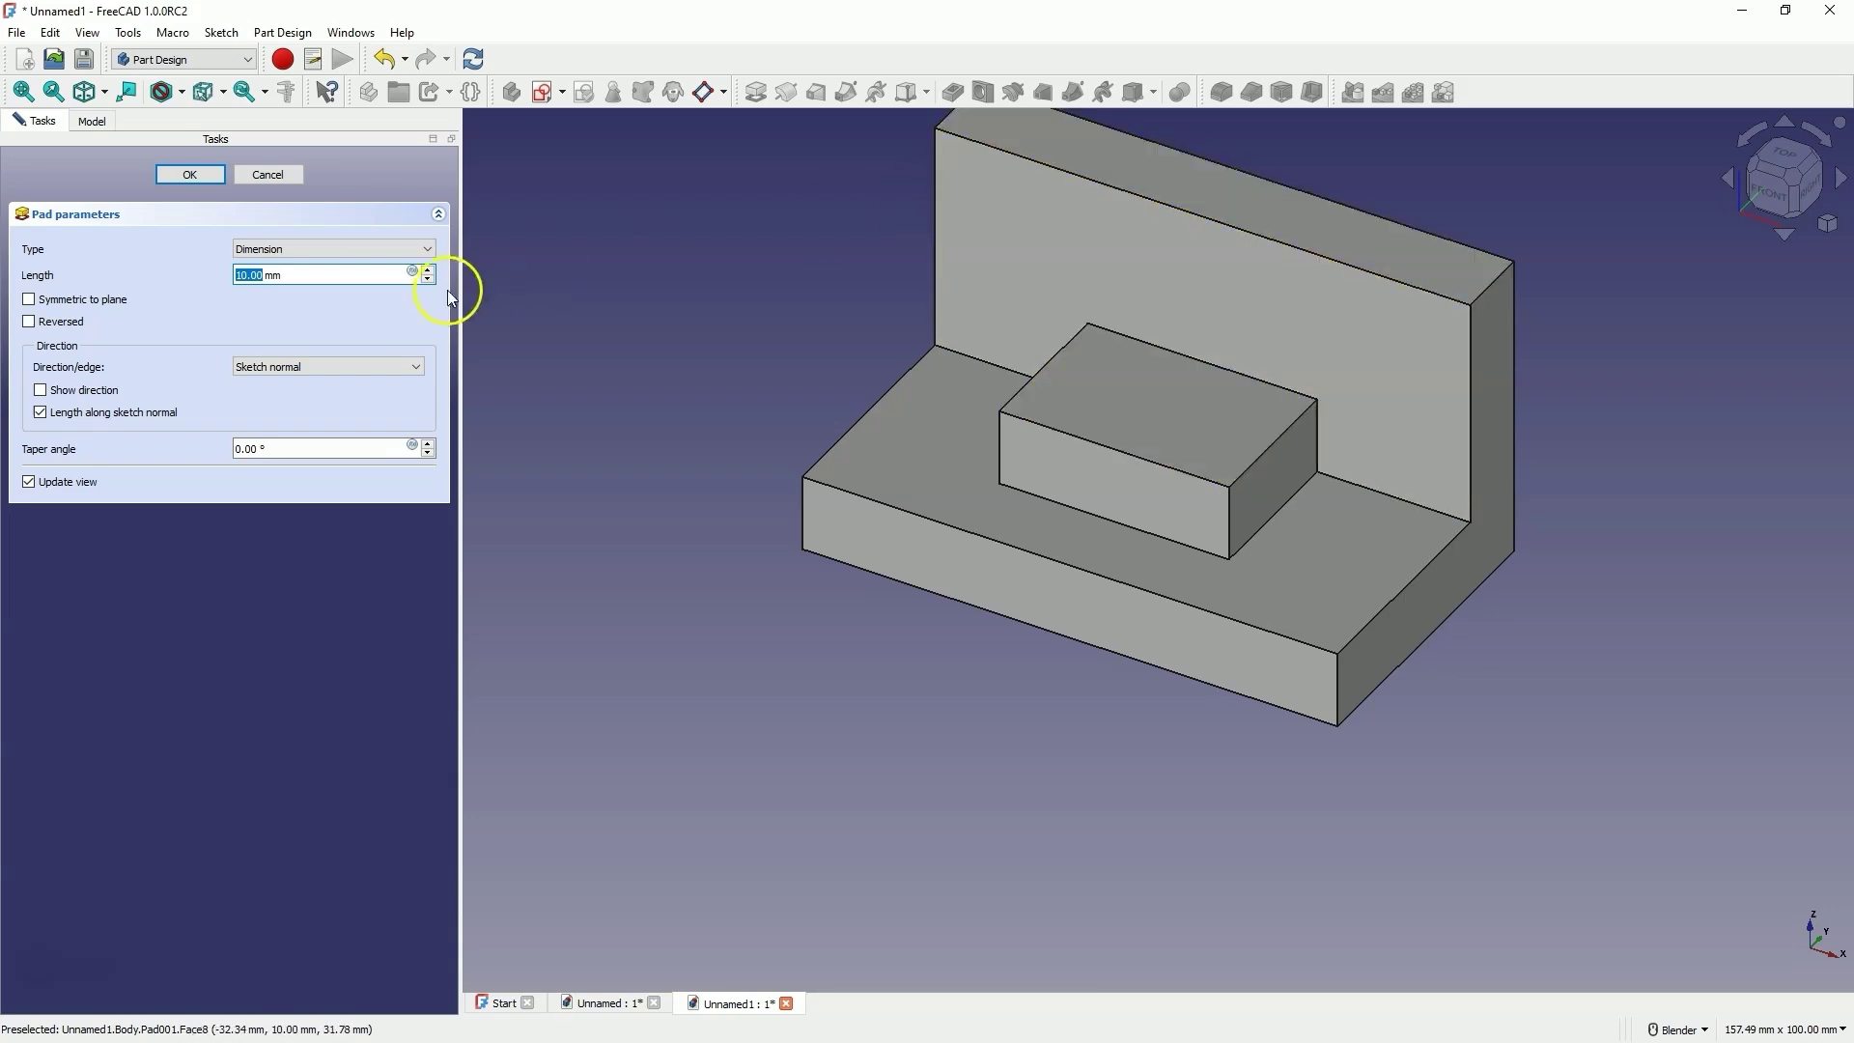
scroll(261, 277, up, 16)
click(275, 277)
scroll(277, 277, down, 6)
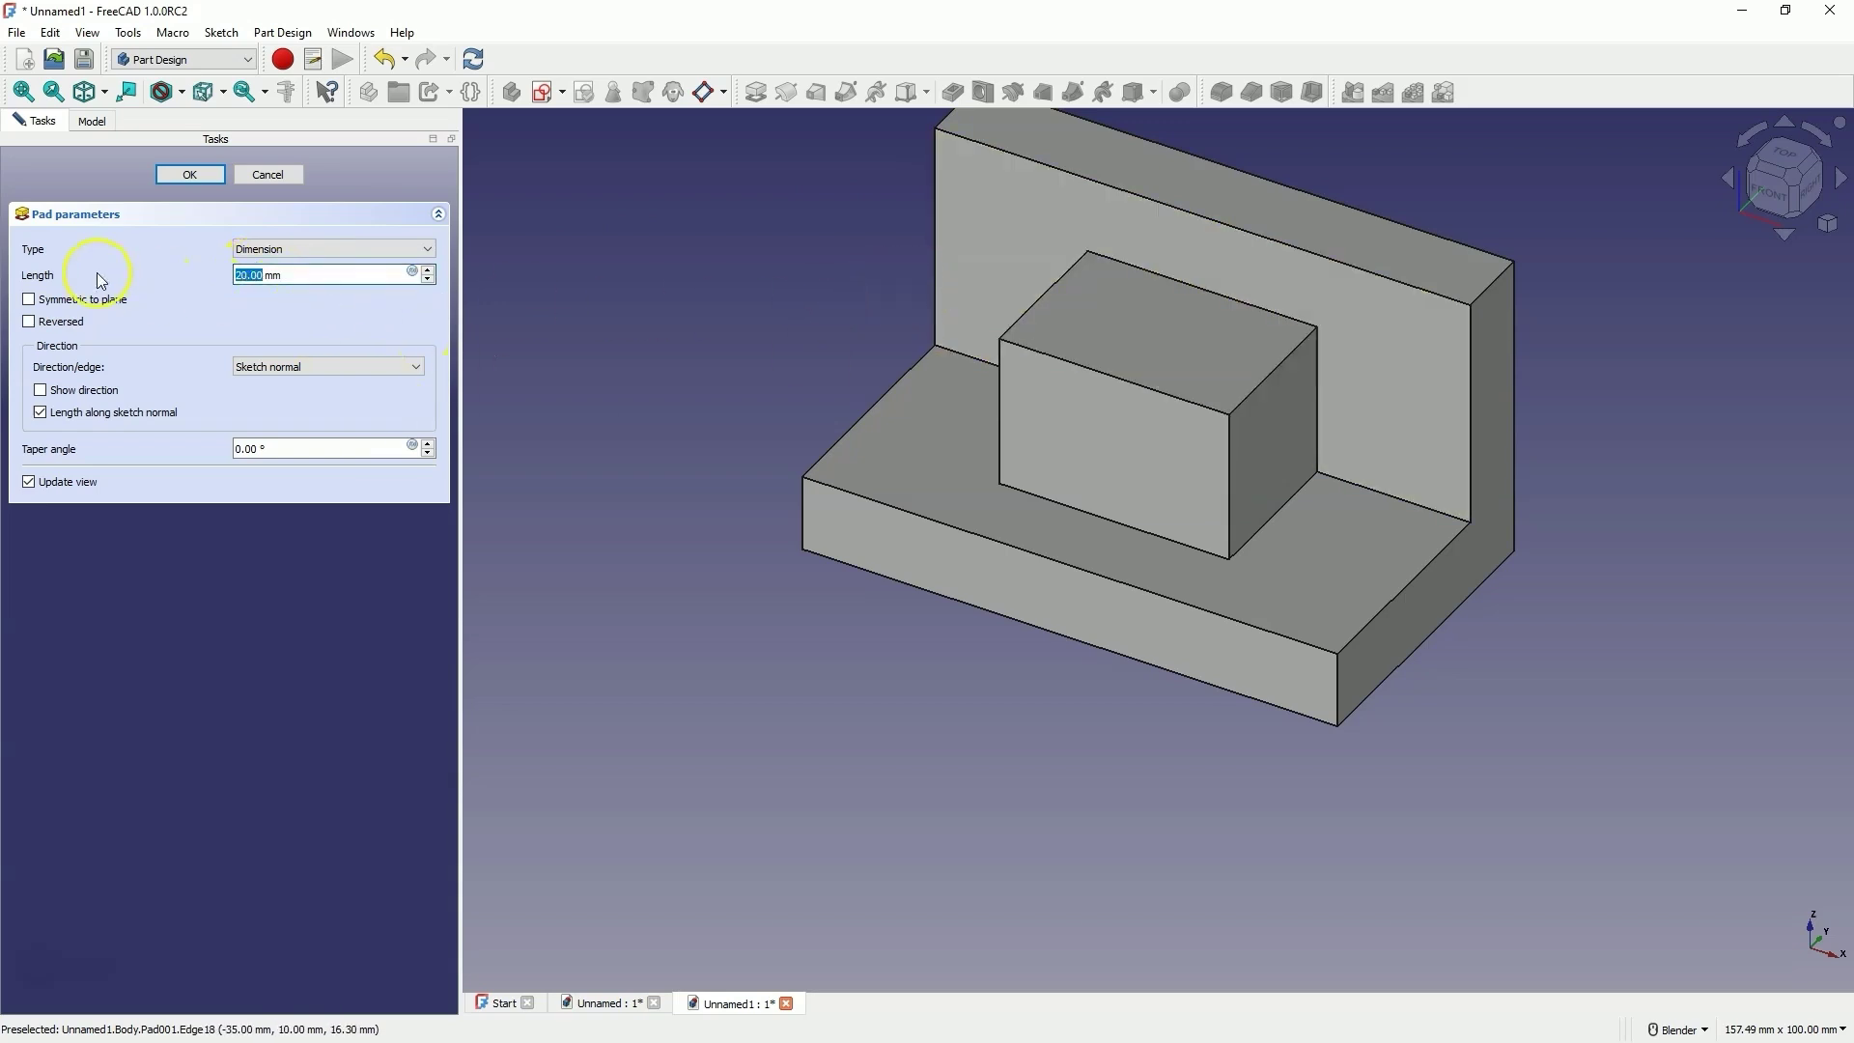
click(298, 249)
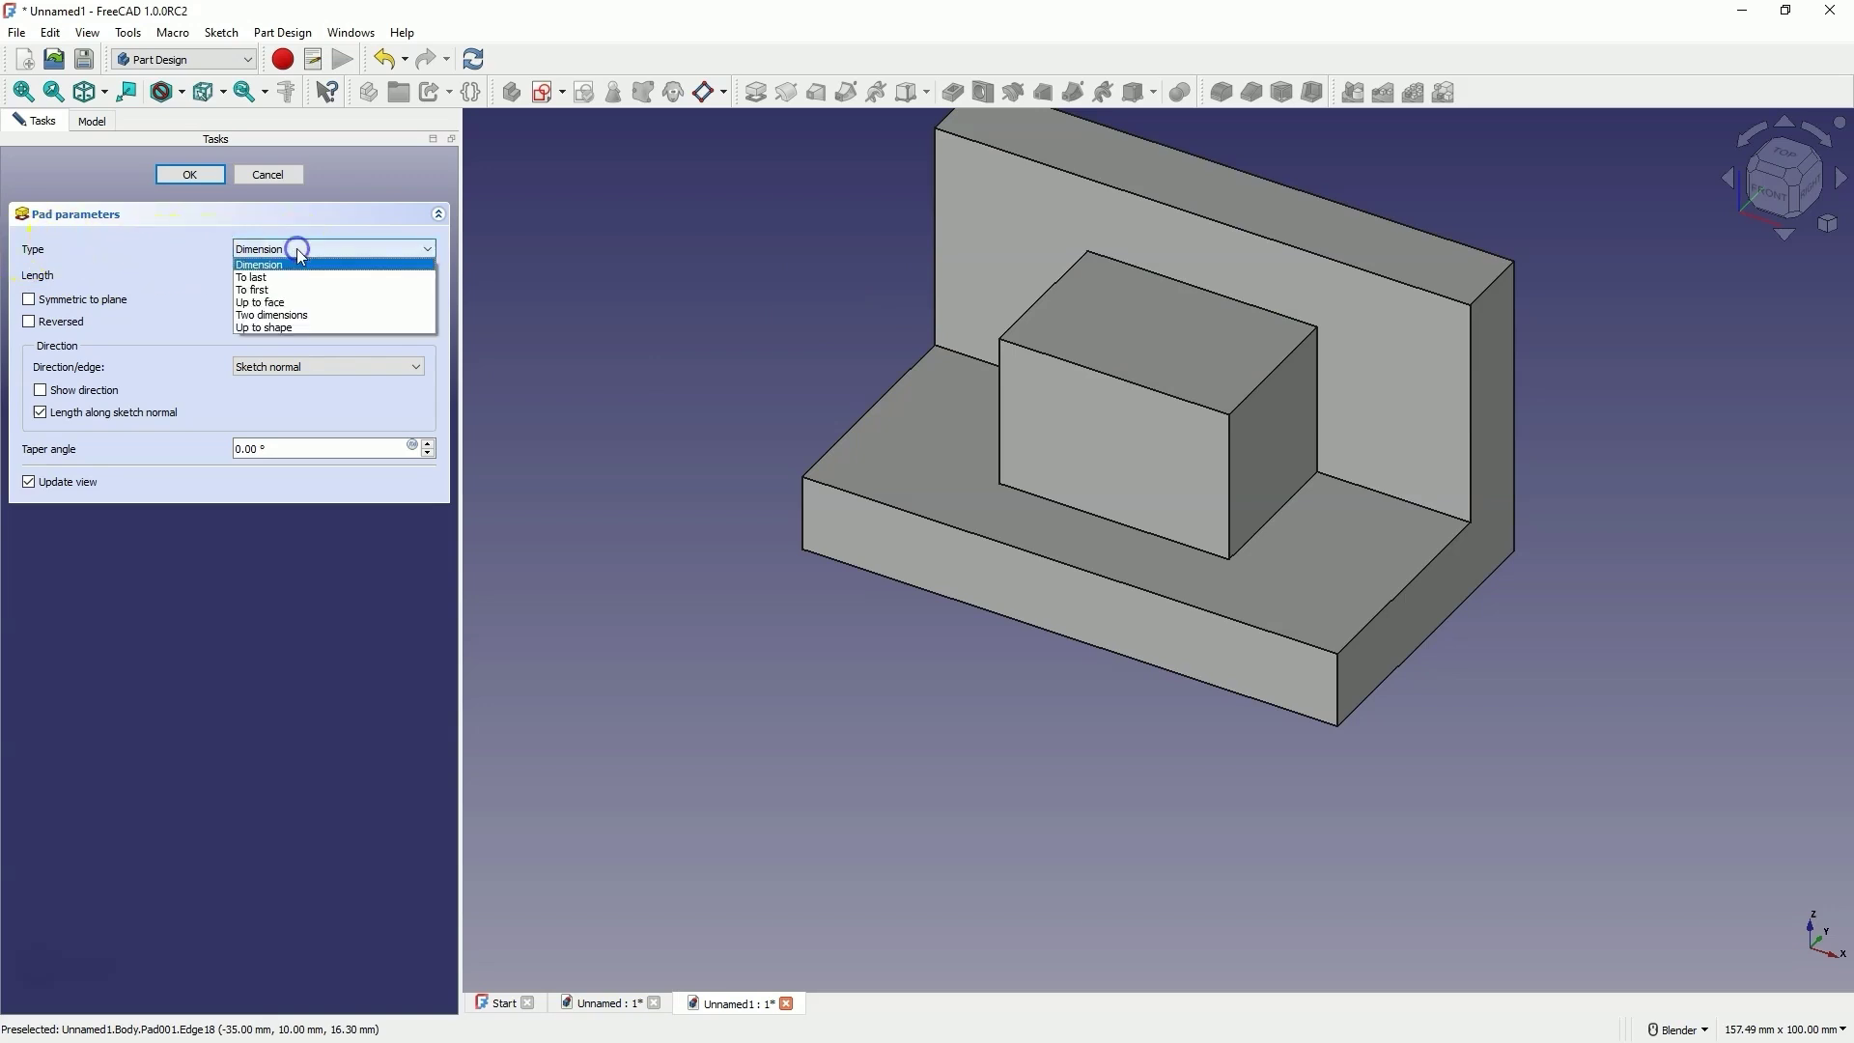
click(292, 302)
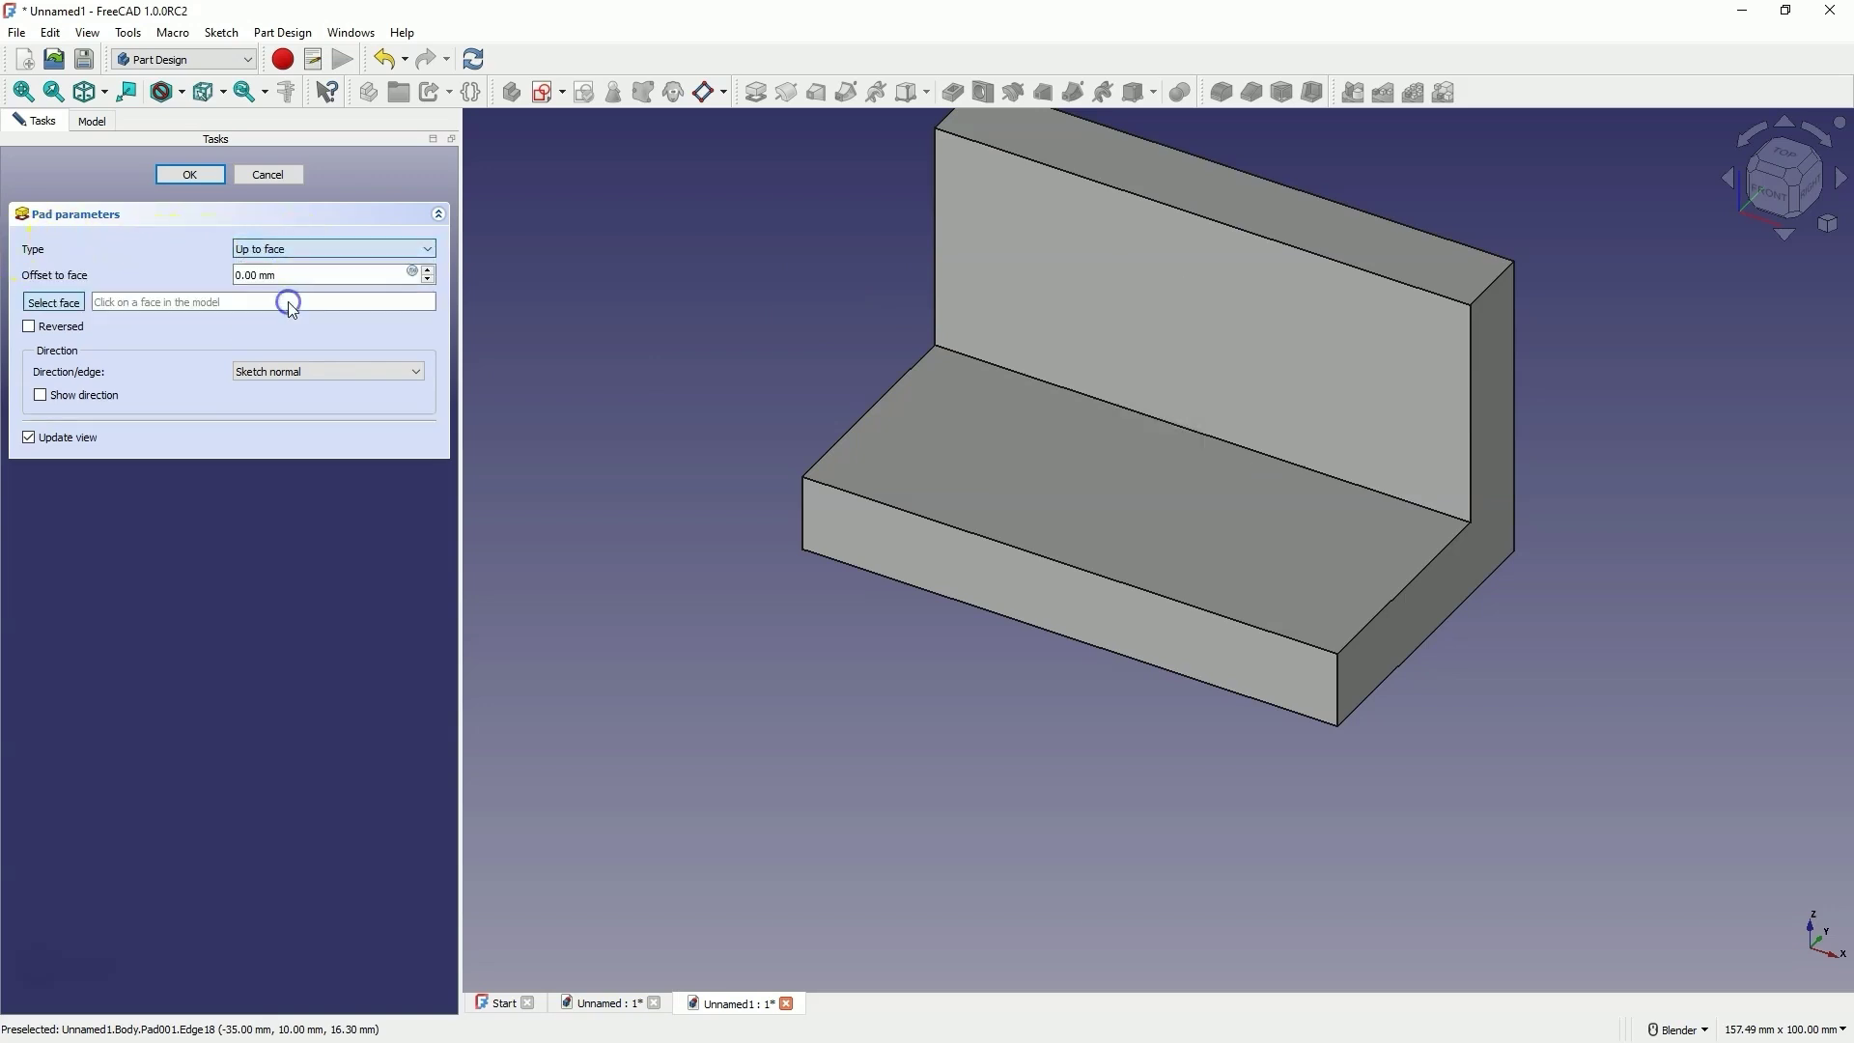
click(1155, 172)
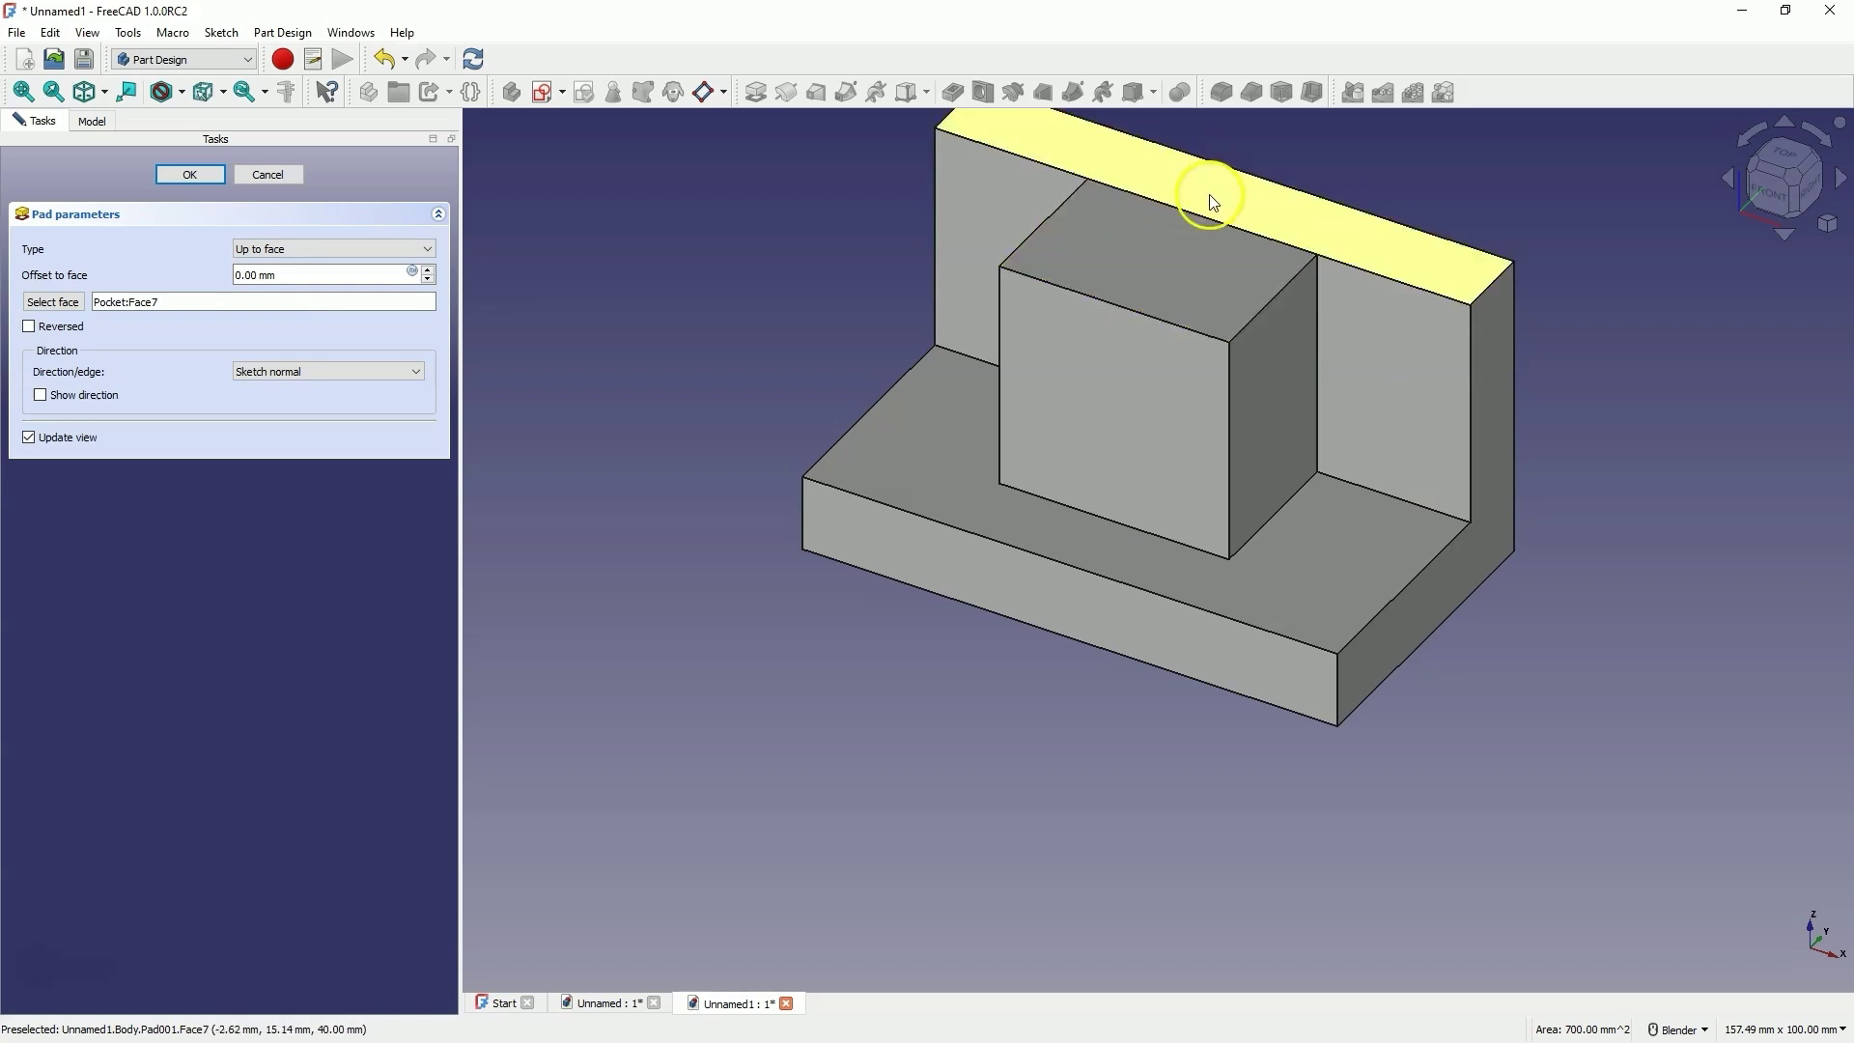
click(214, 177)
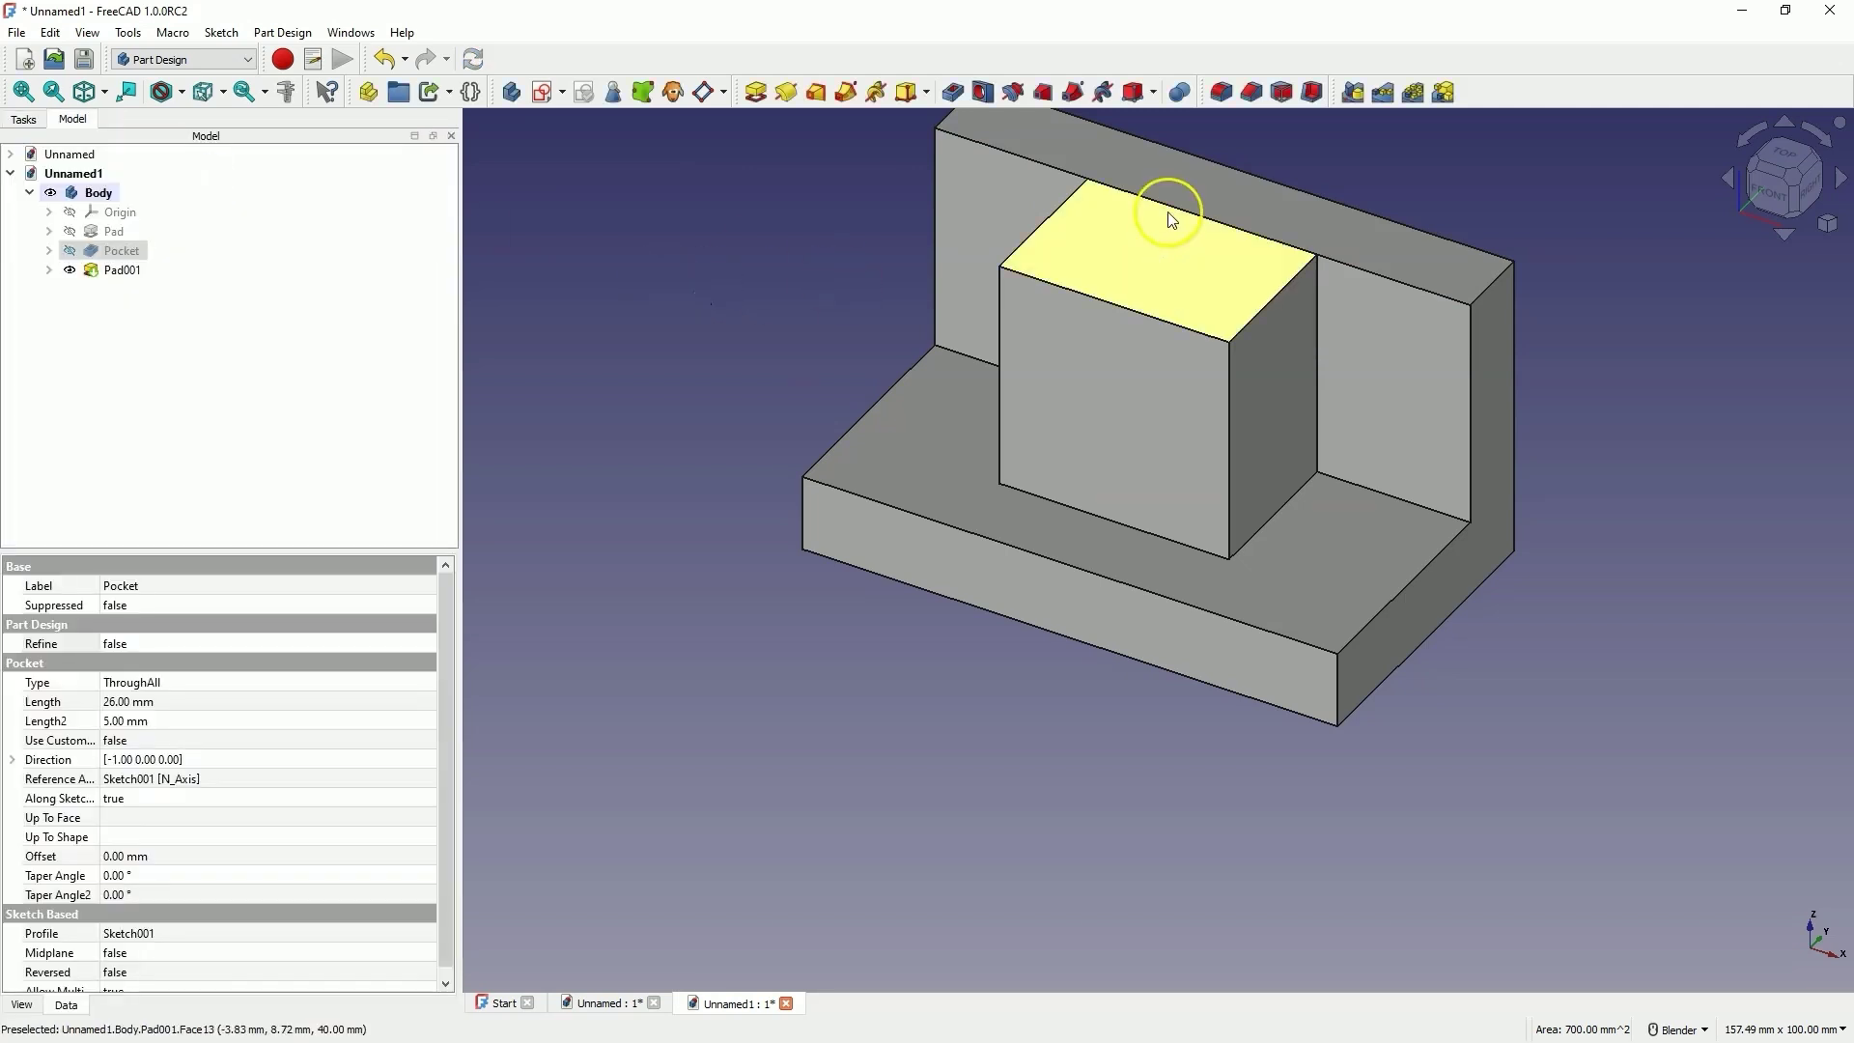
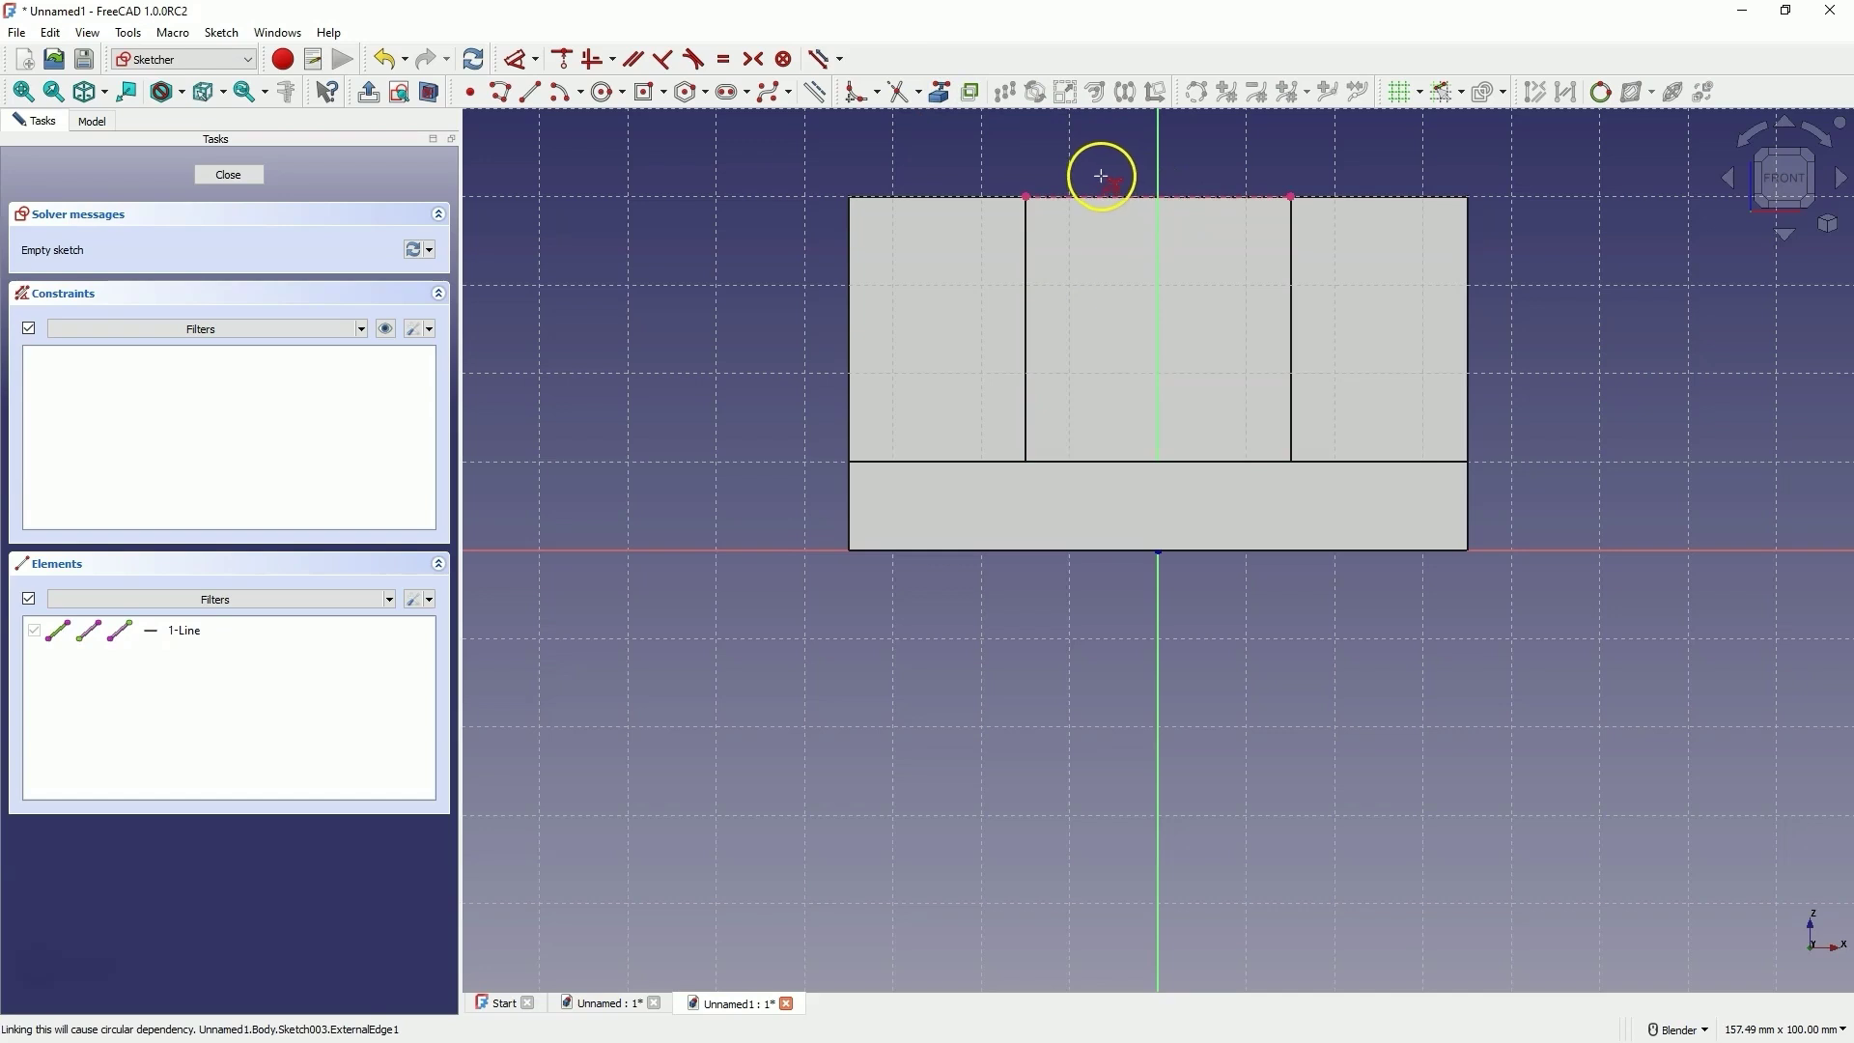
Step: Sketch a 20 mm diameter circle centered on the vertical axis, slightly above the projected top edge of the central block
click(605, 92)
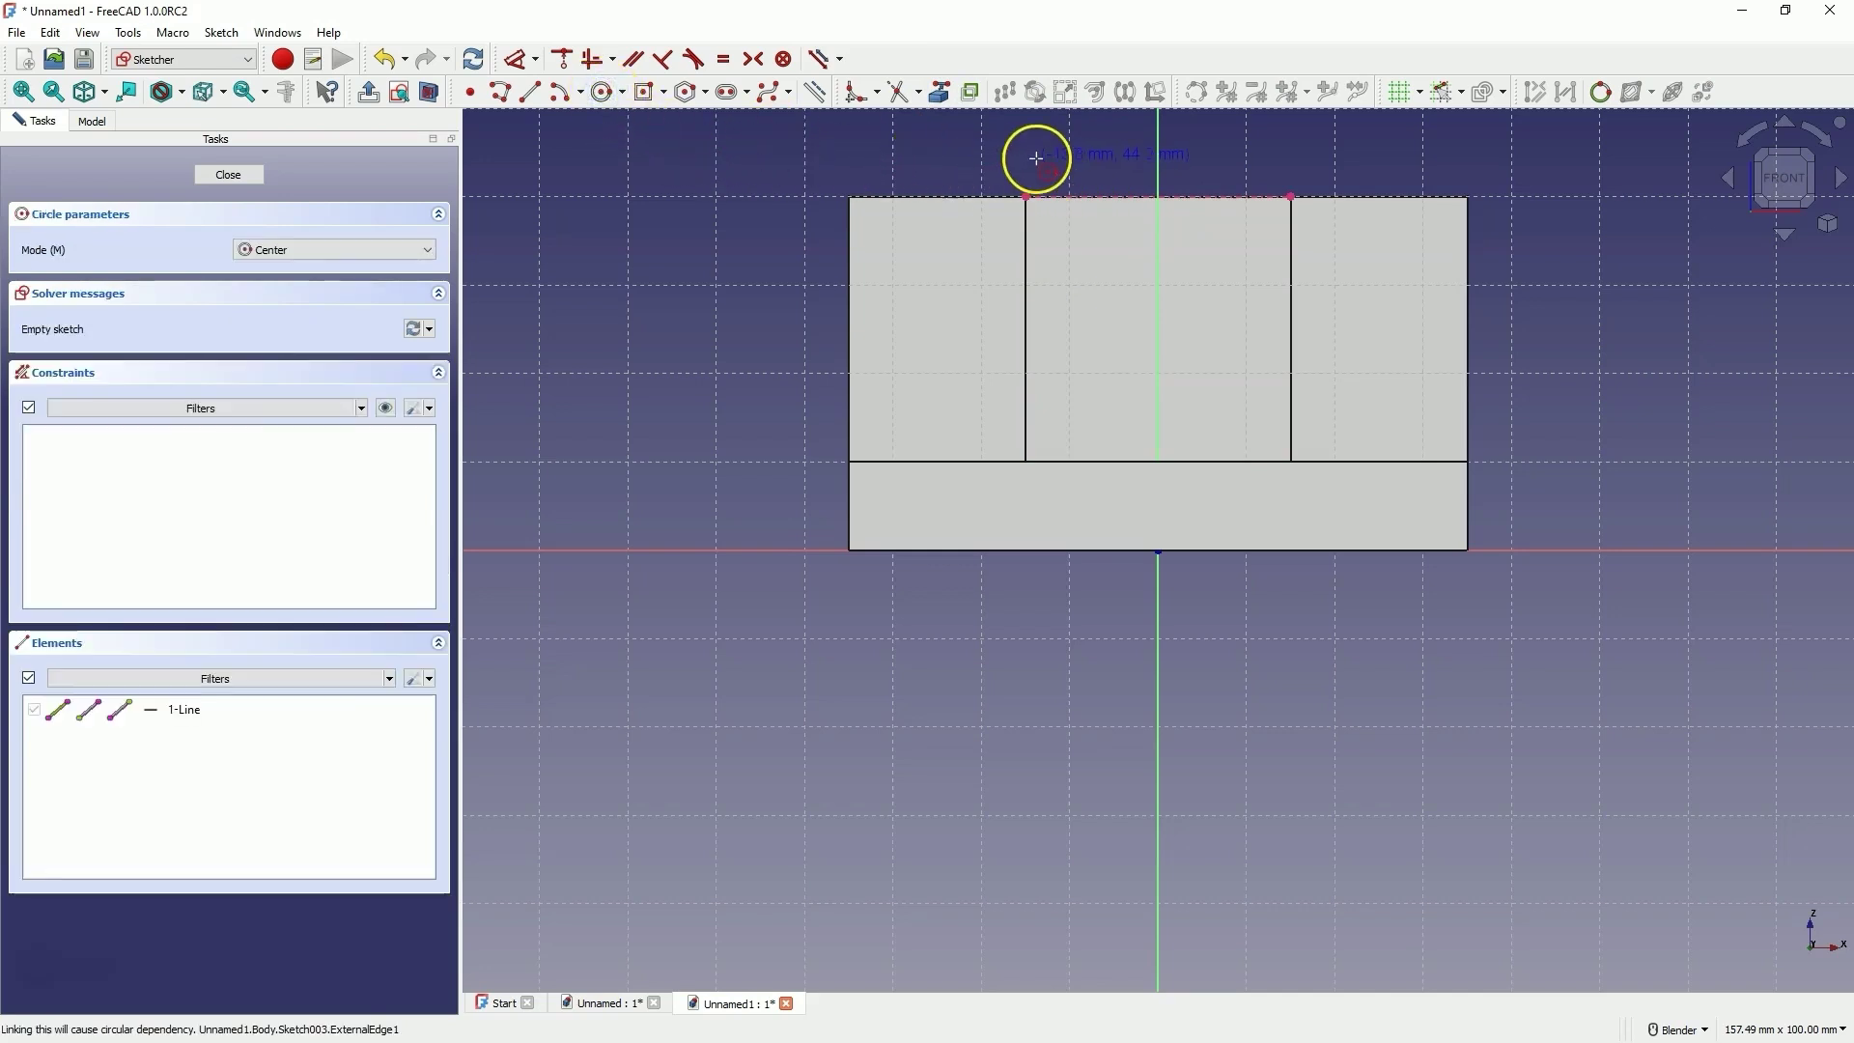
click(1157, 165)
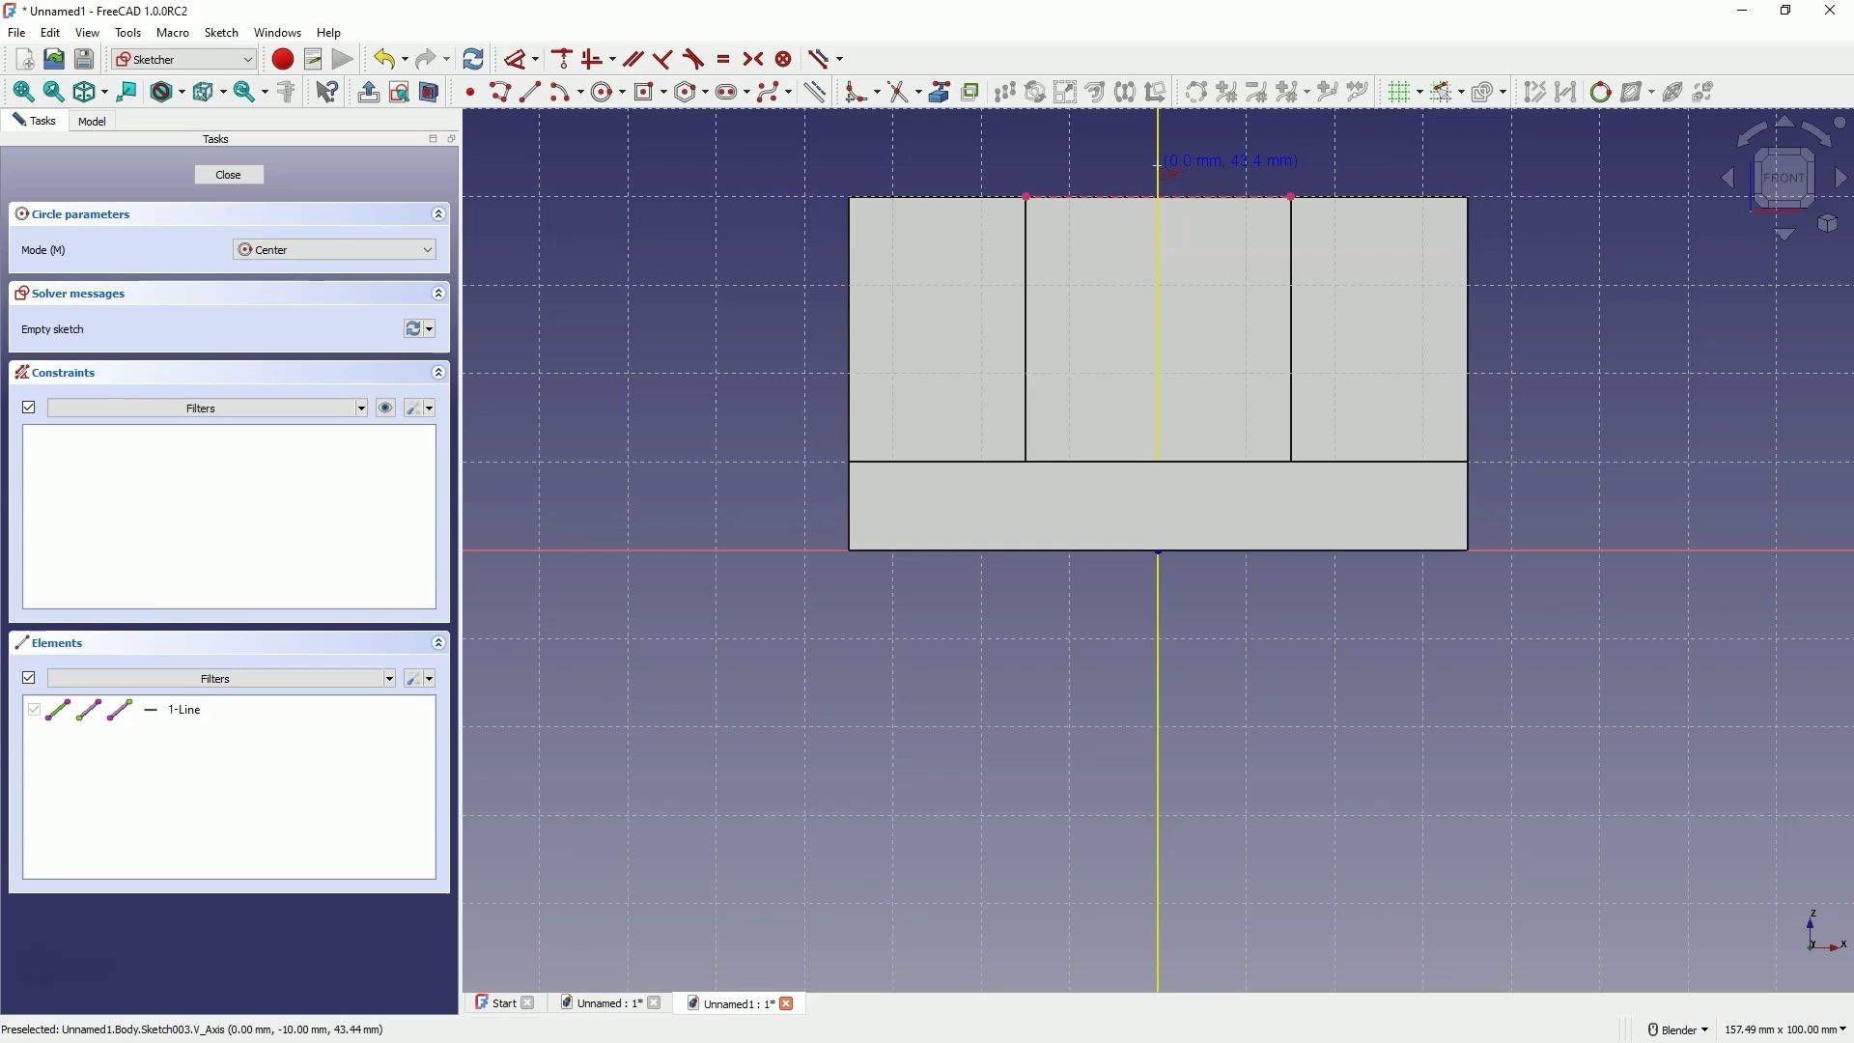
click(1158, 166)
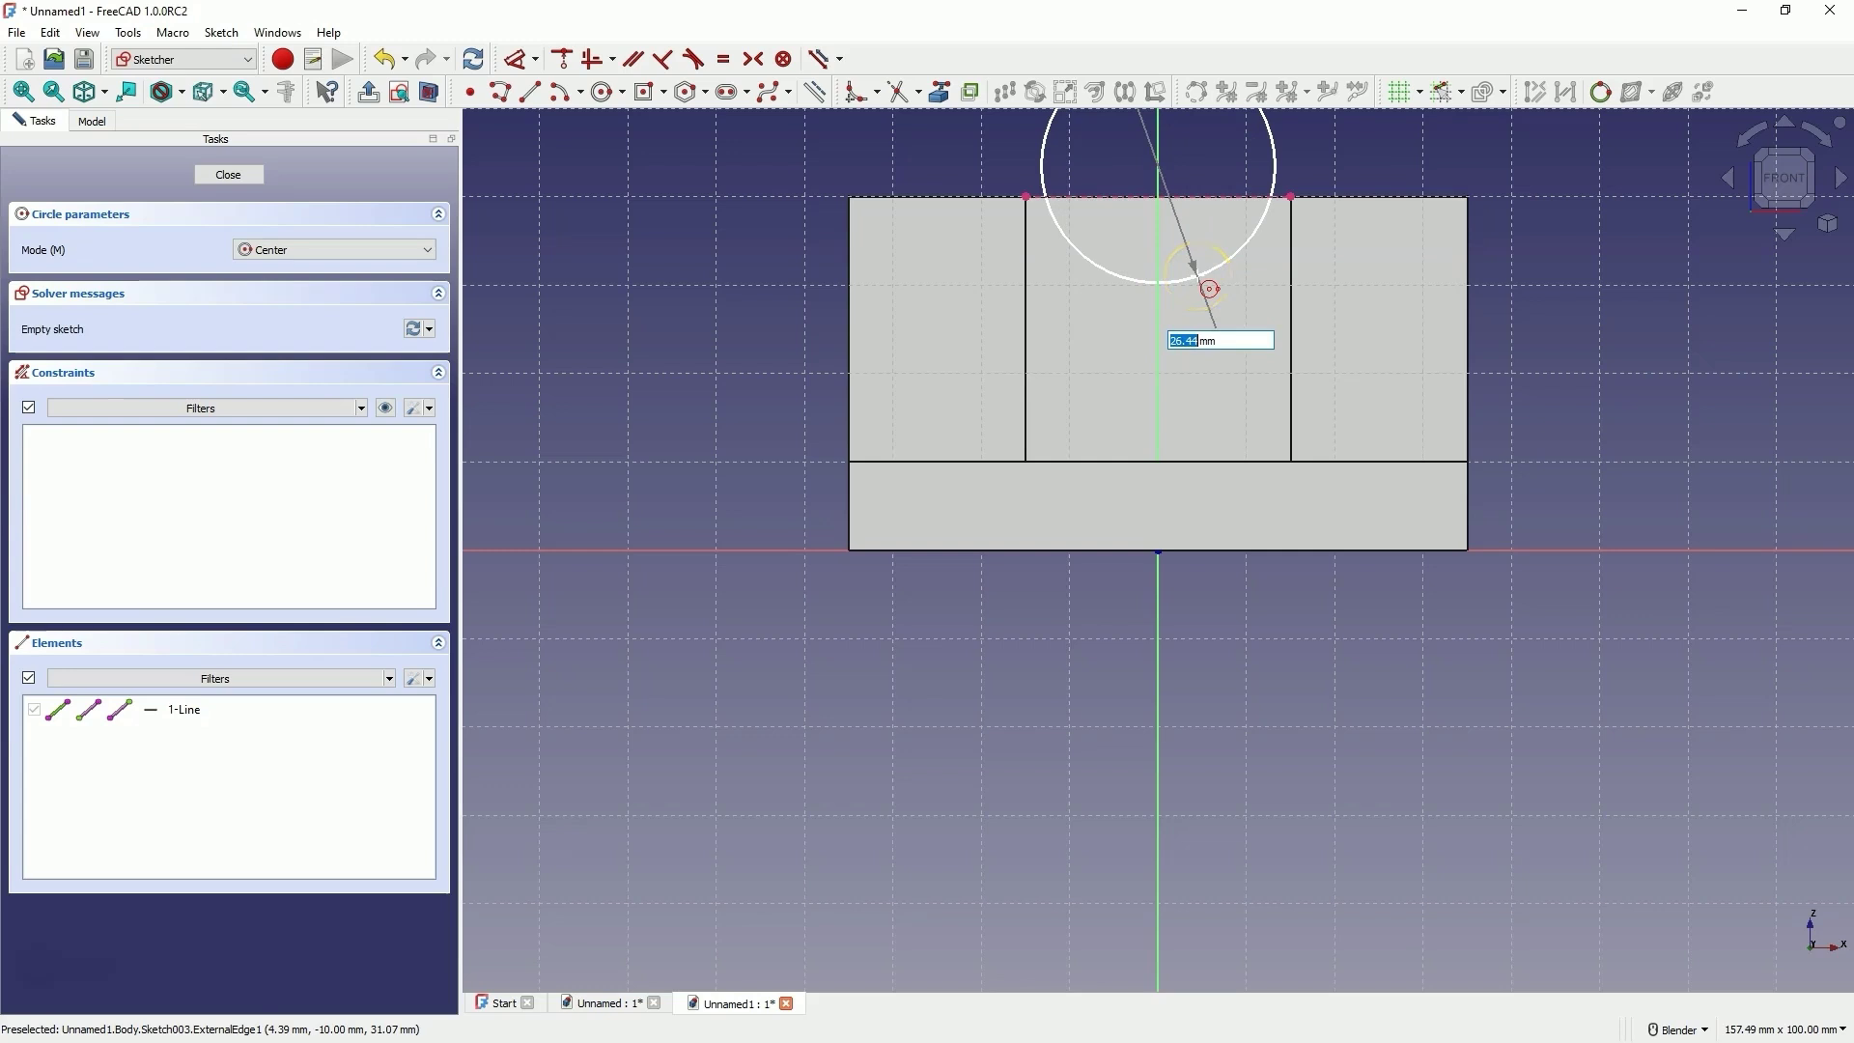
text(2)
key(Return)
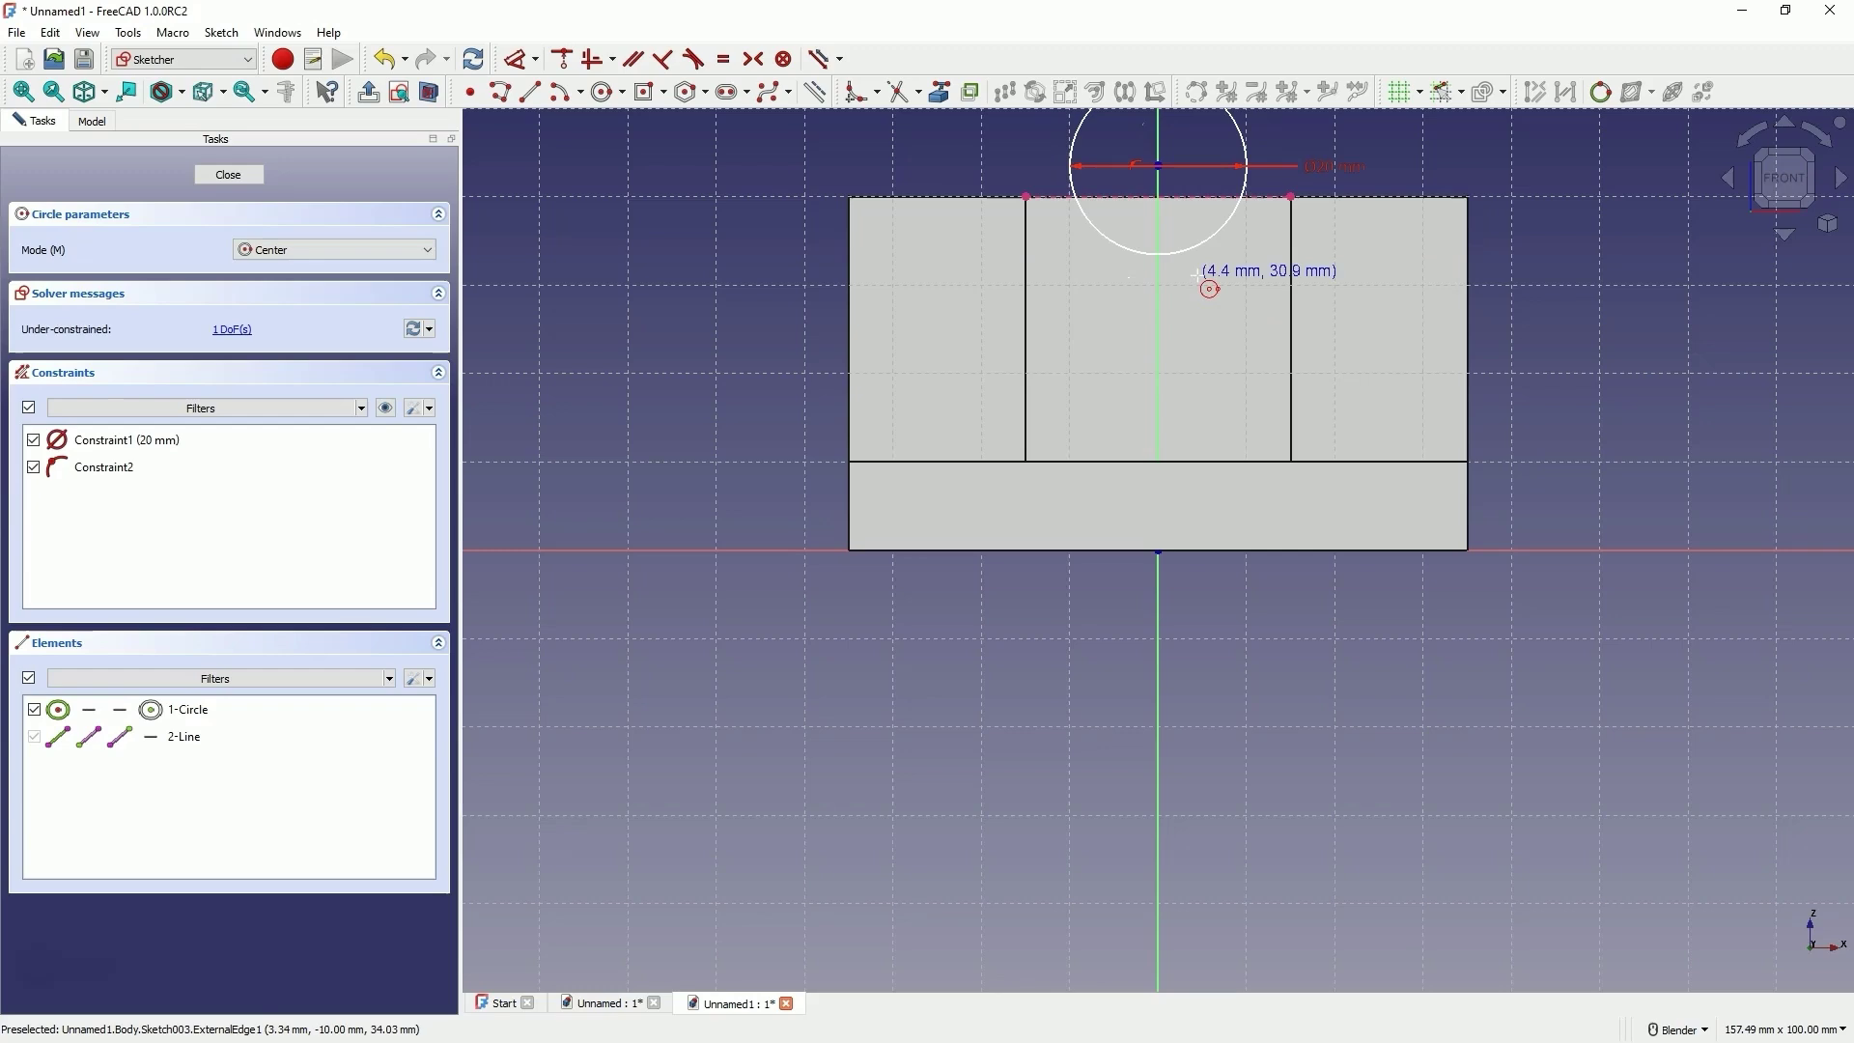
right_click(1099, 290)
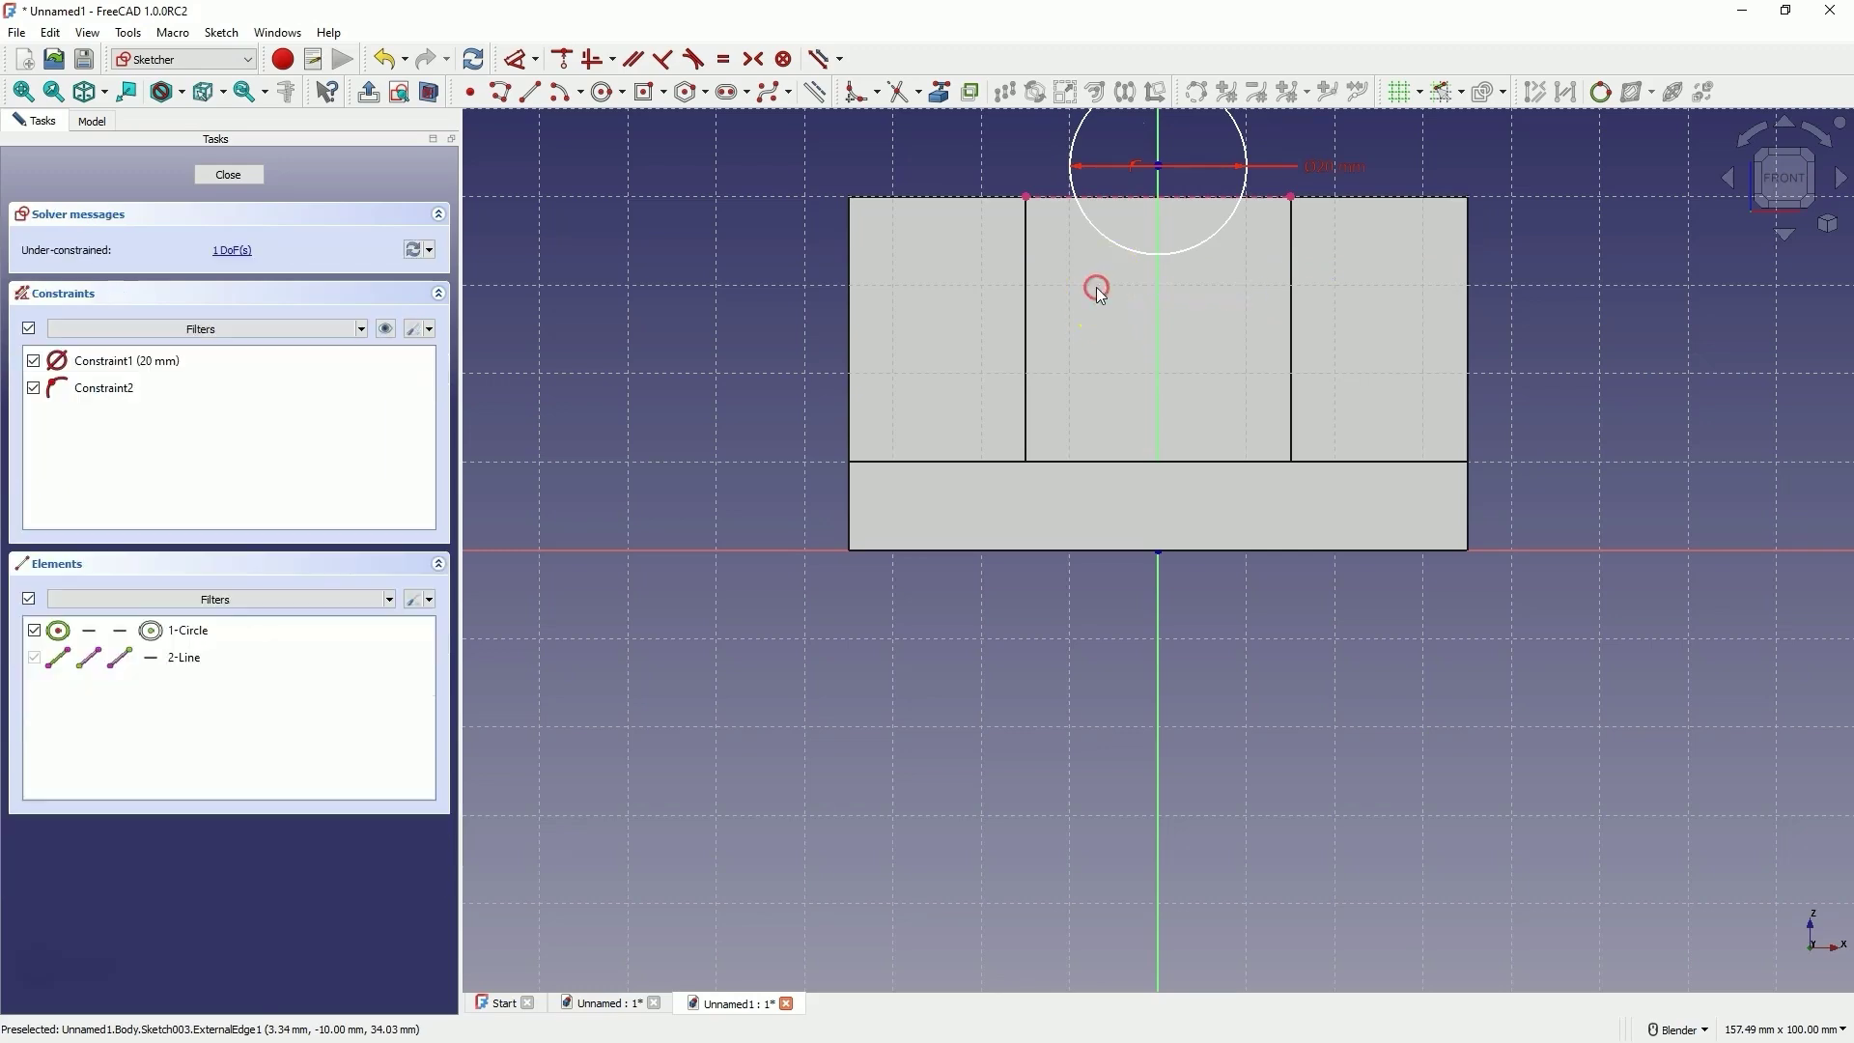
Step: Constrain the circle's center onto the projected top edge of the central block and close the sketch
scroll(1141, 356, down, 4)
scroll(1145, 212, up, 2)
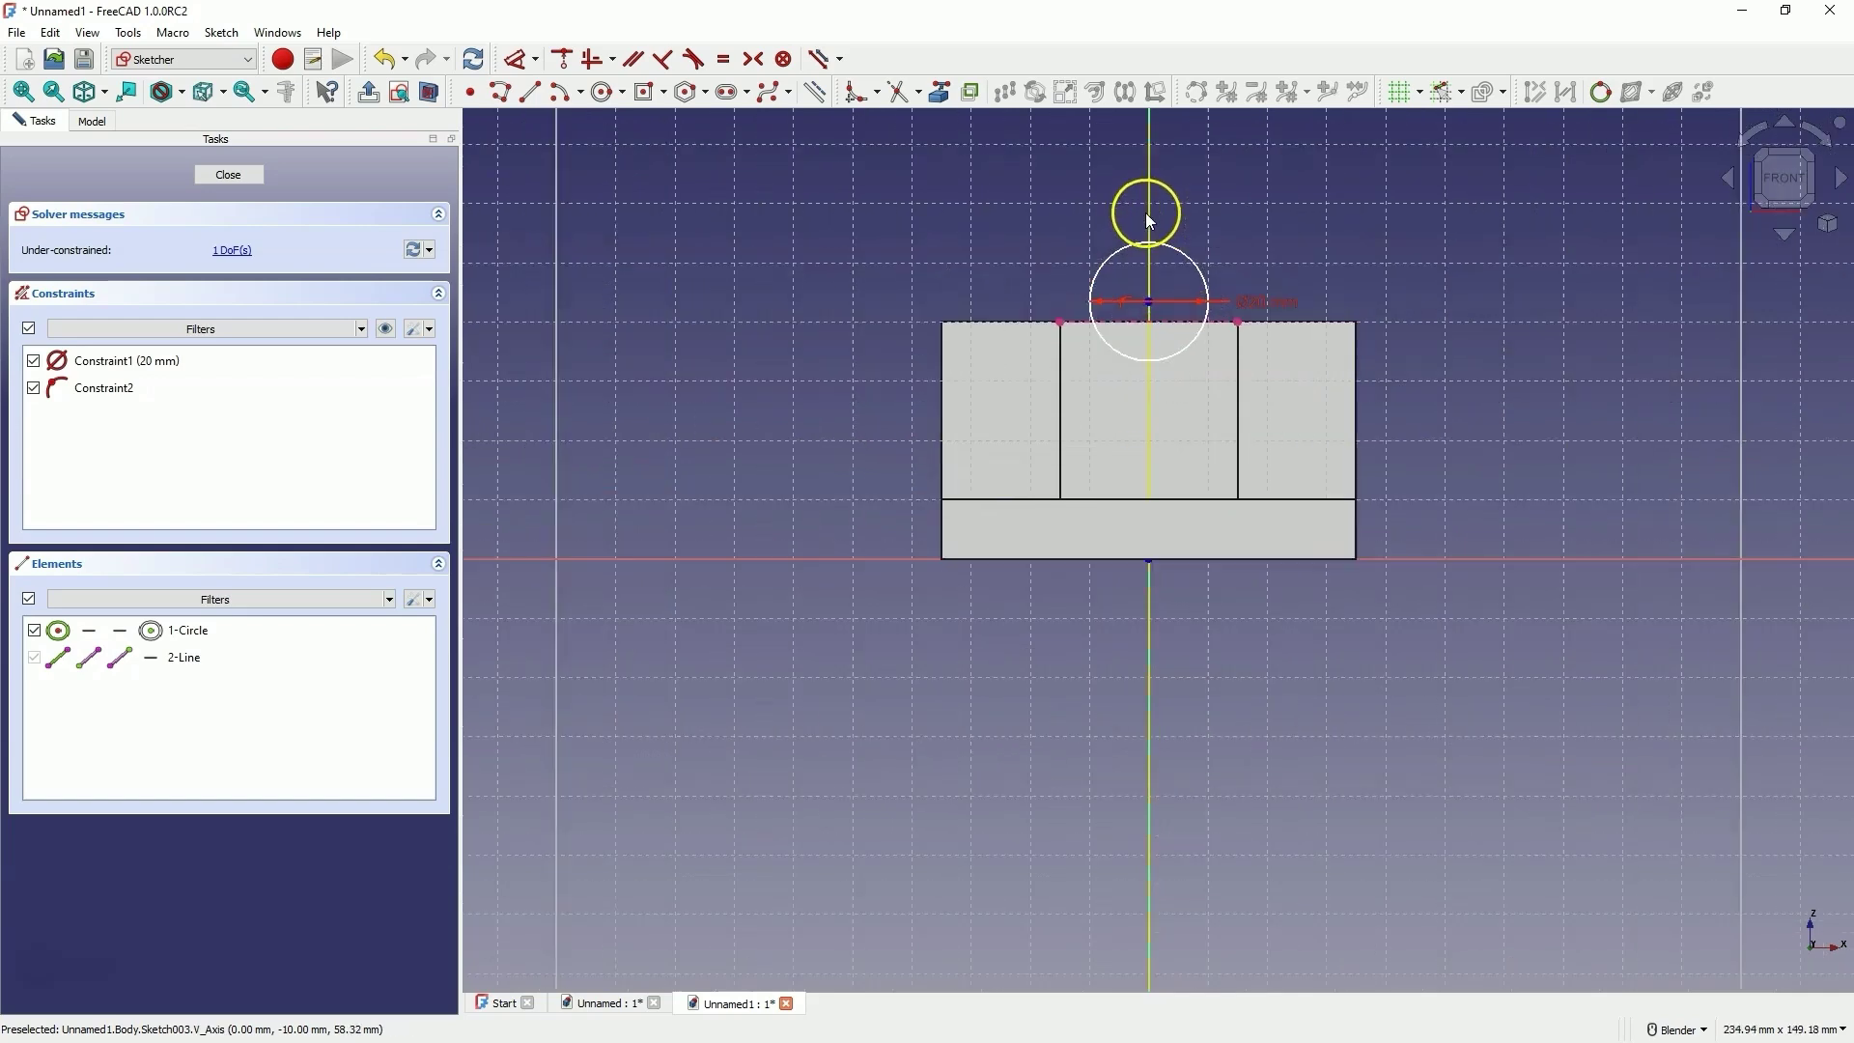
scroll(1147, 214, up, 2)
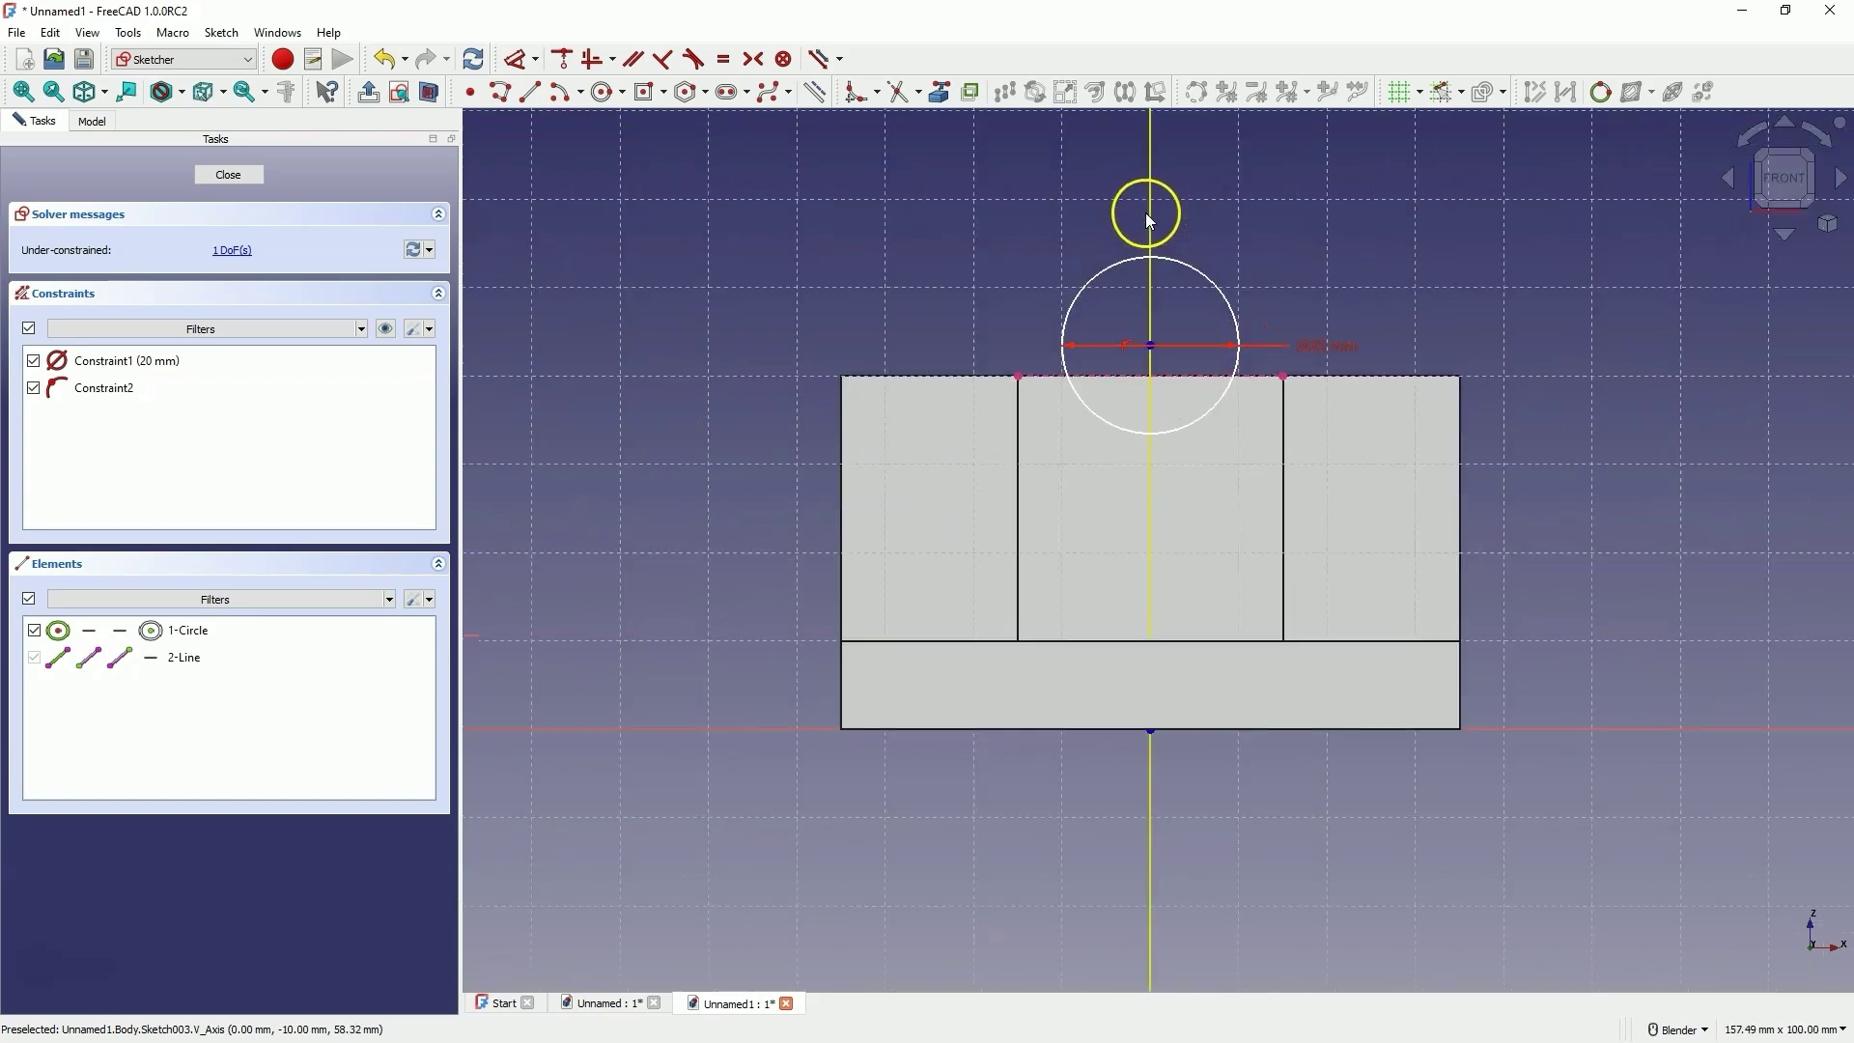
click(1152, 346)
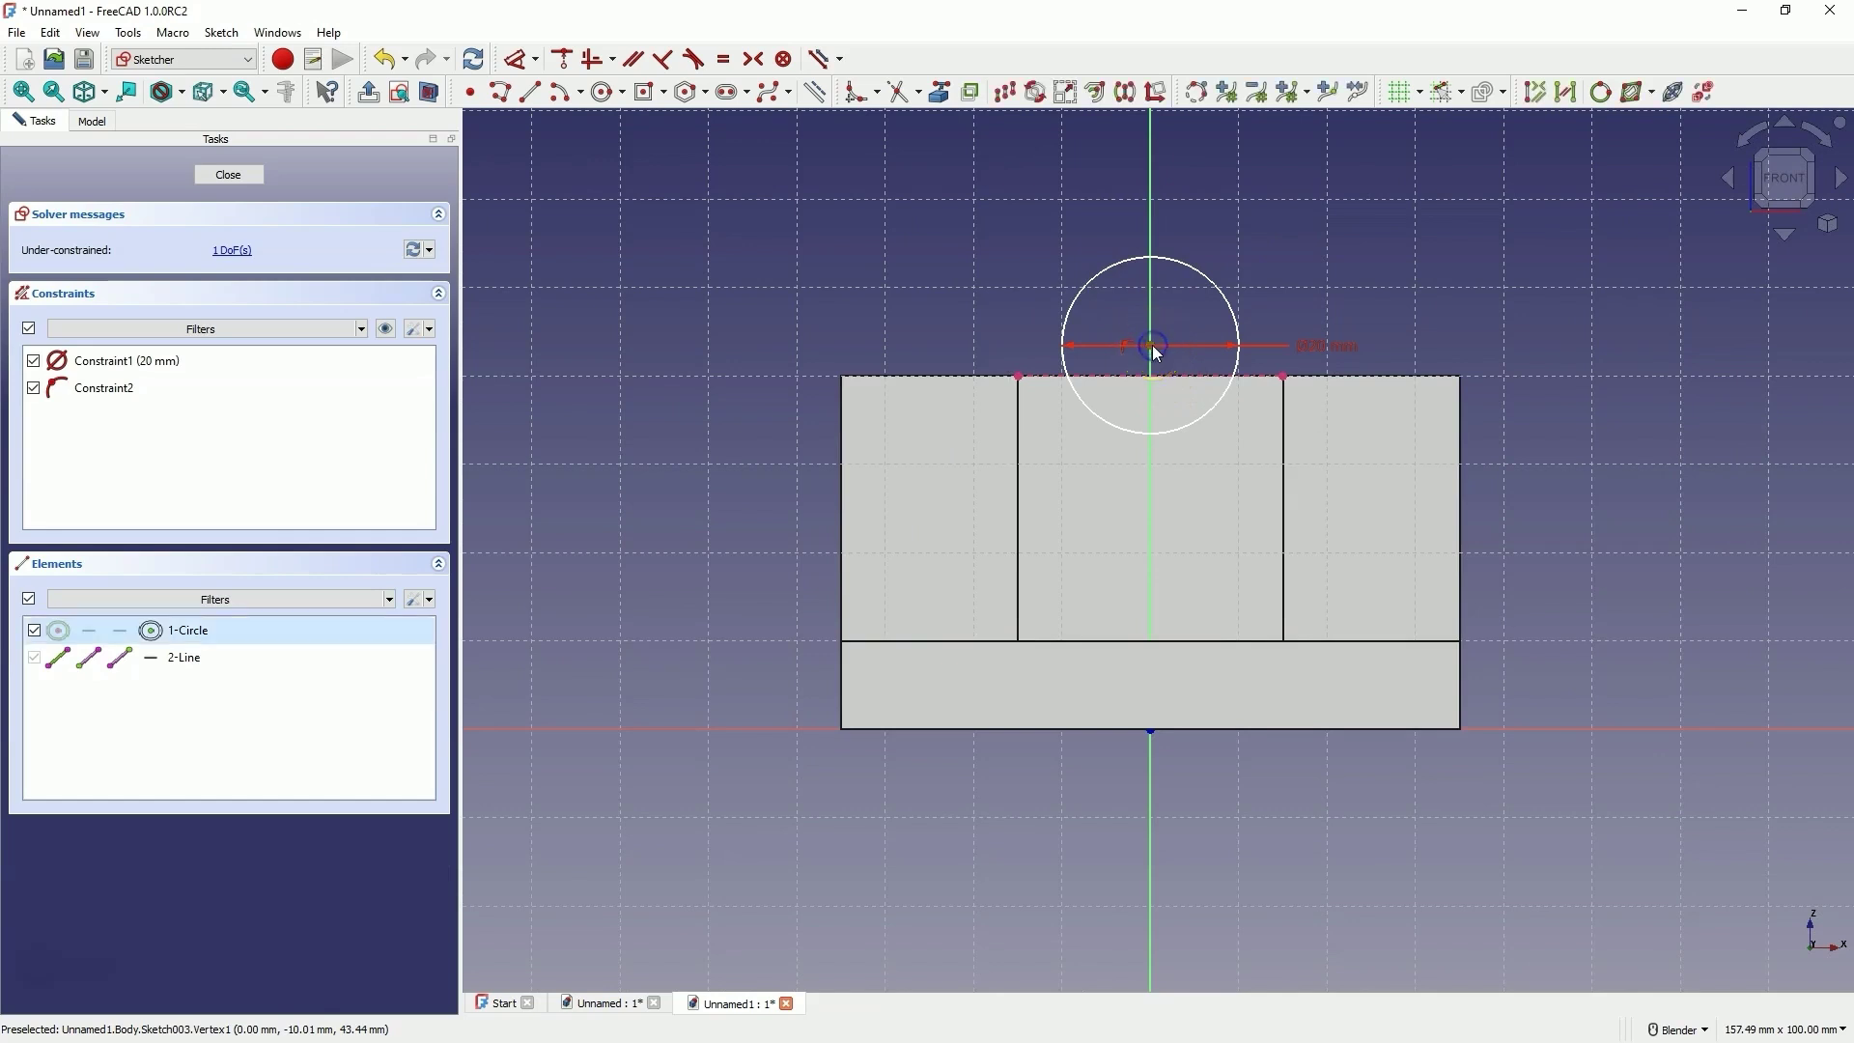
click(1166, 376)
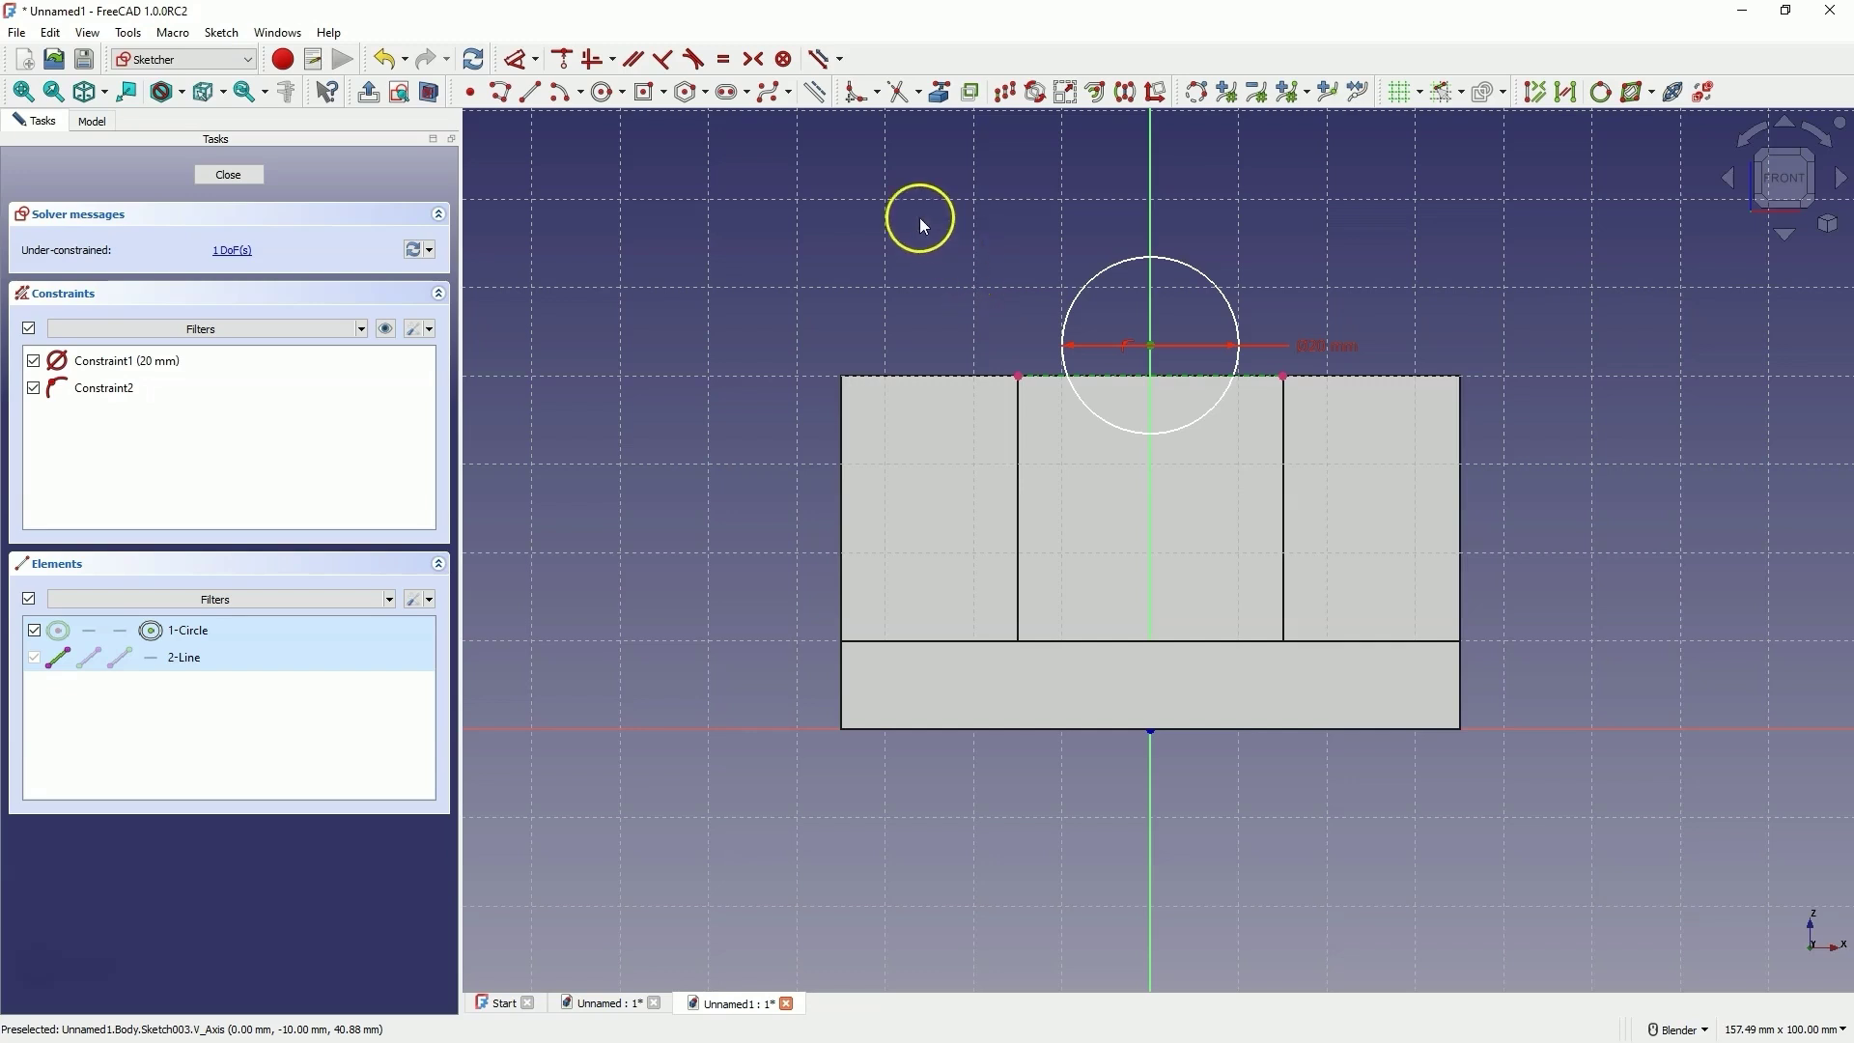
click(566, 66)
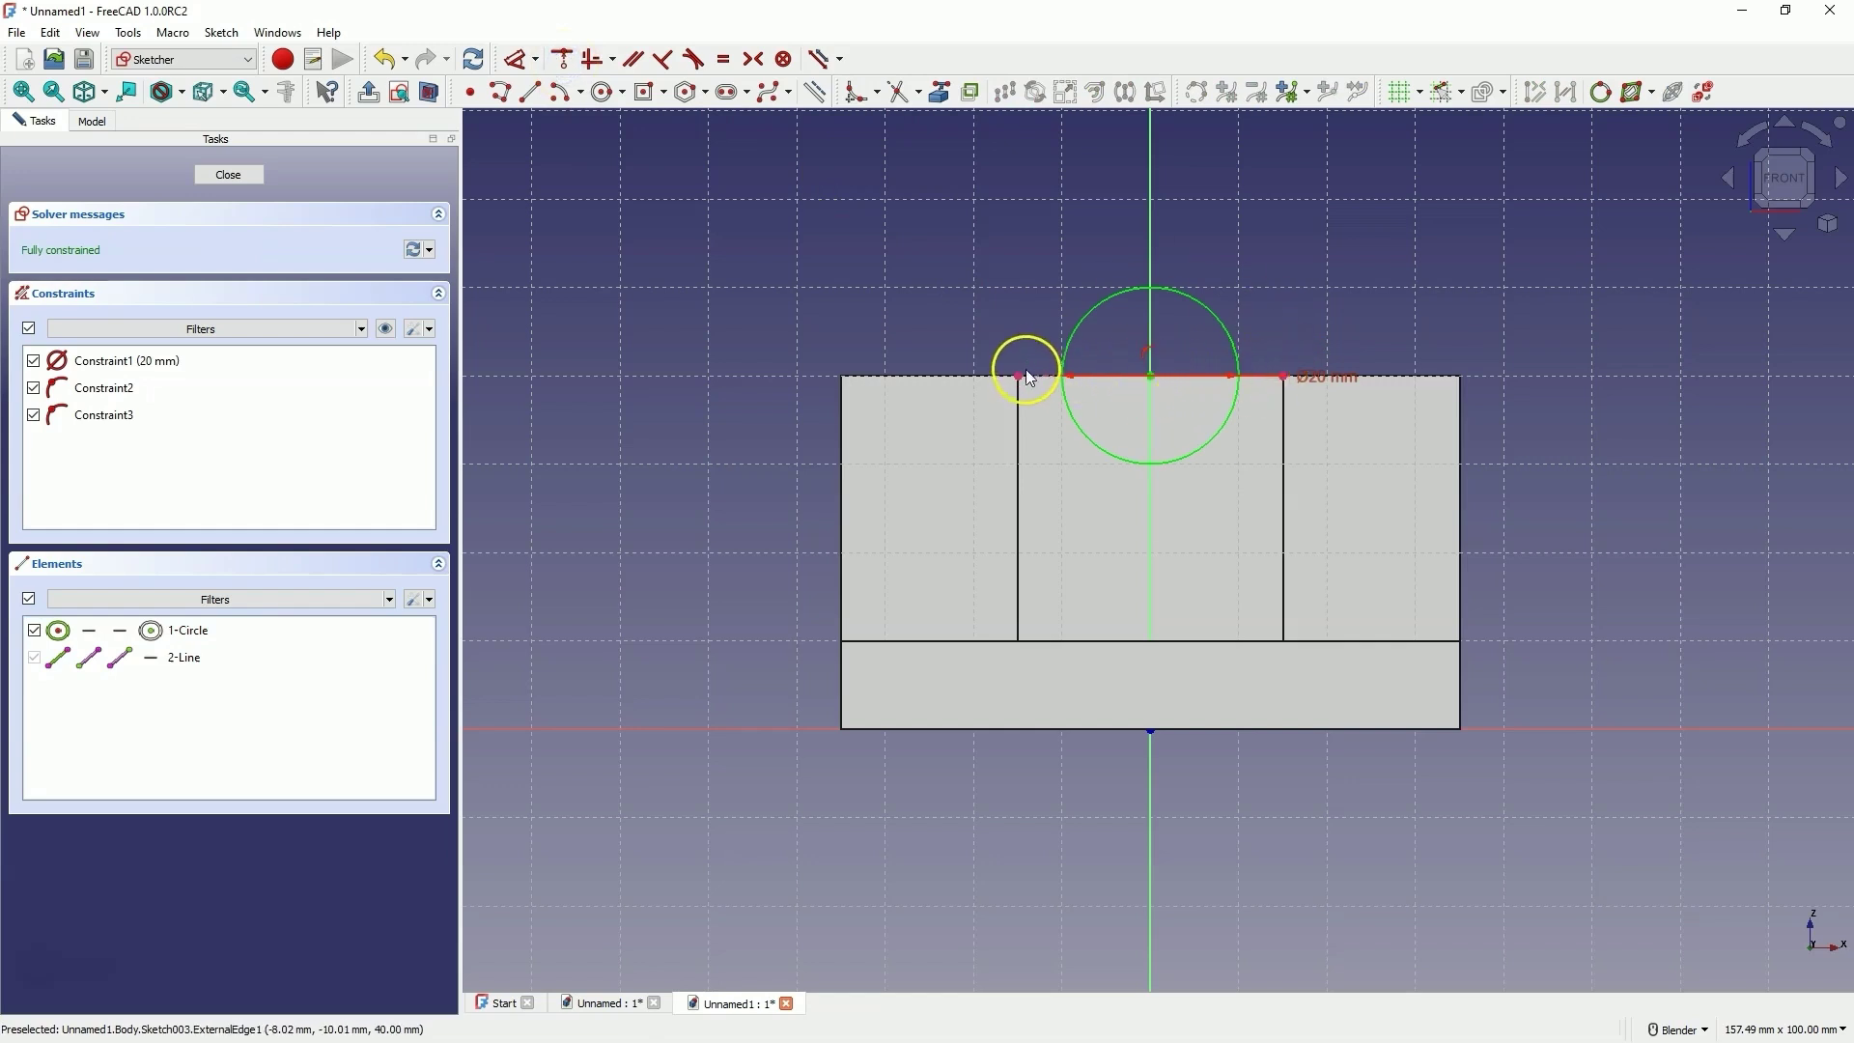
click(229, 177)
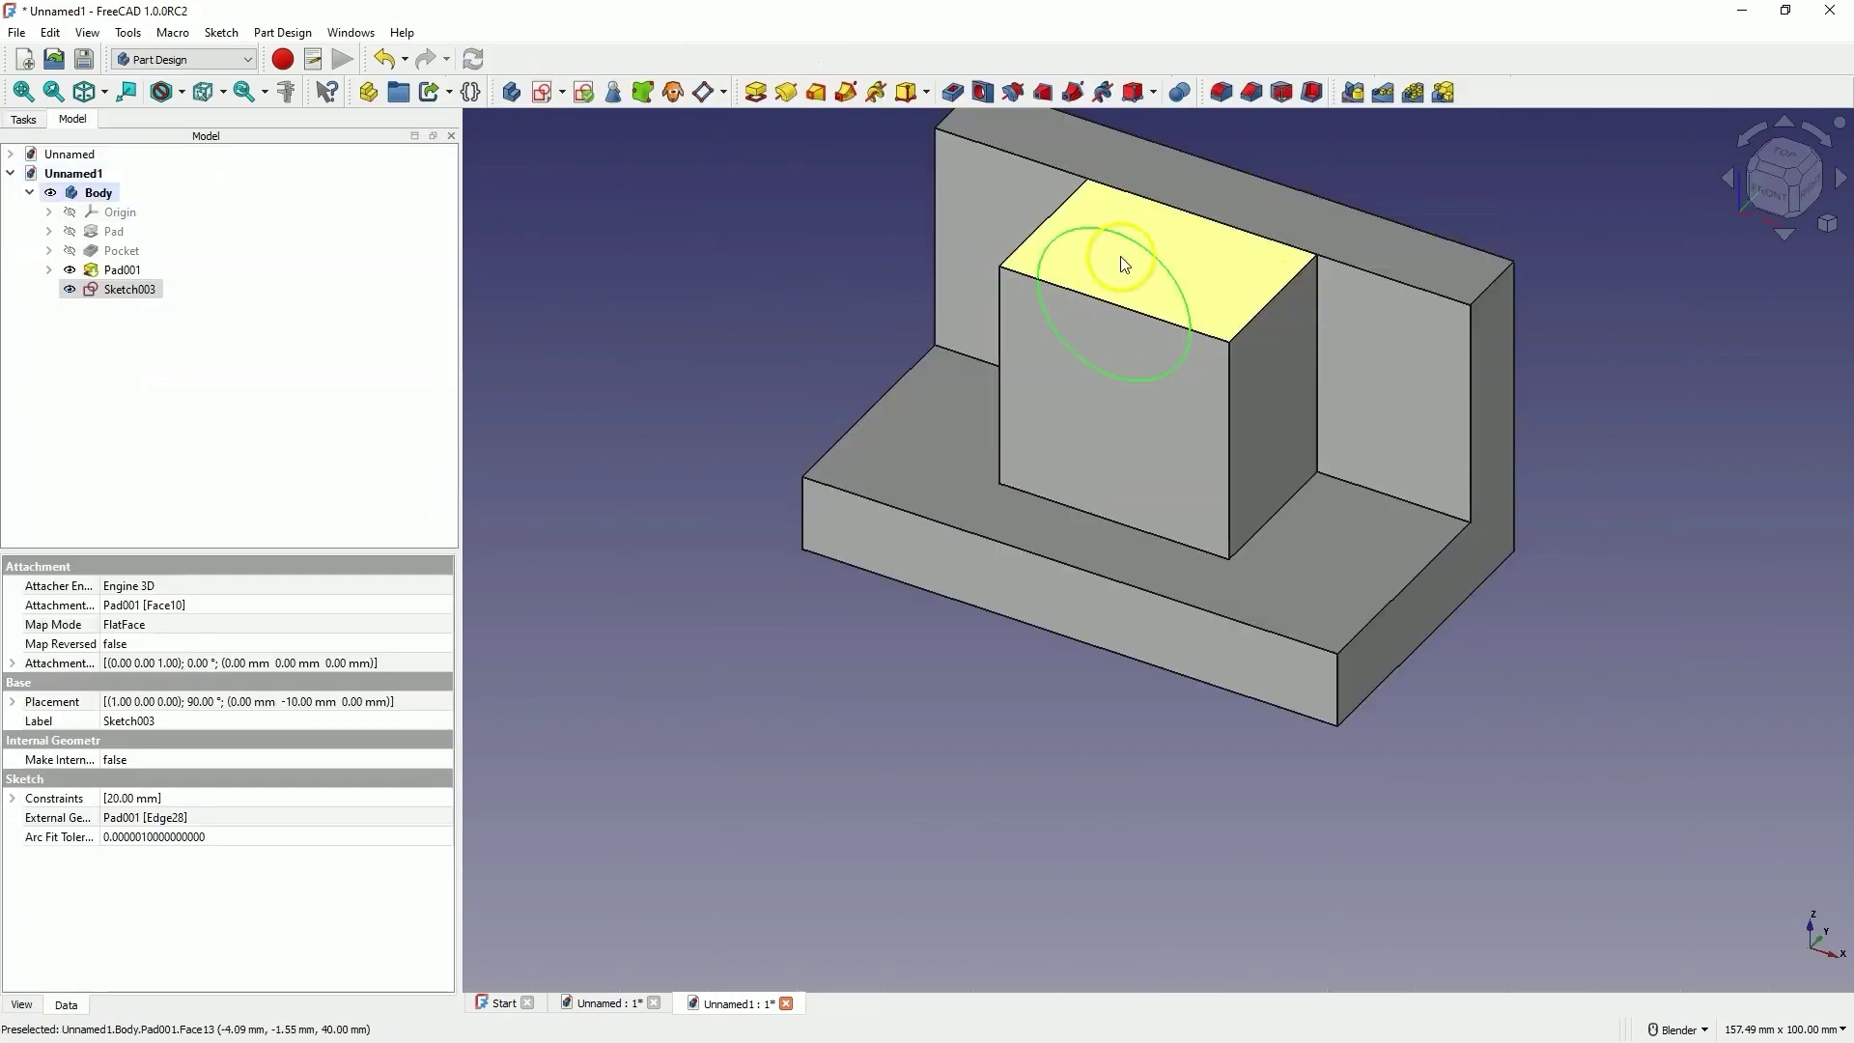
Step: Pocket the circle sketch with the Through all type to cut the half-round cradle across the central block and upright wall
scroll(1058, 405, down, 1)
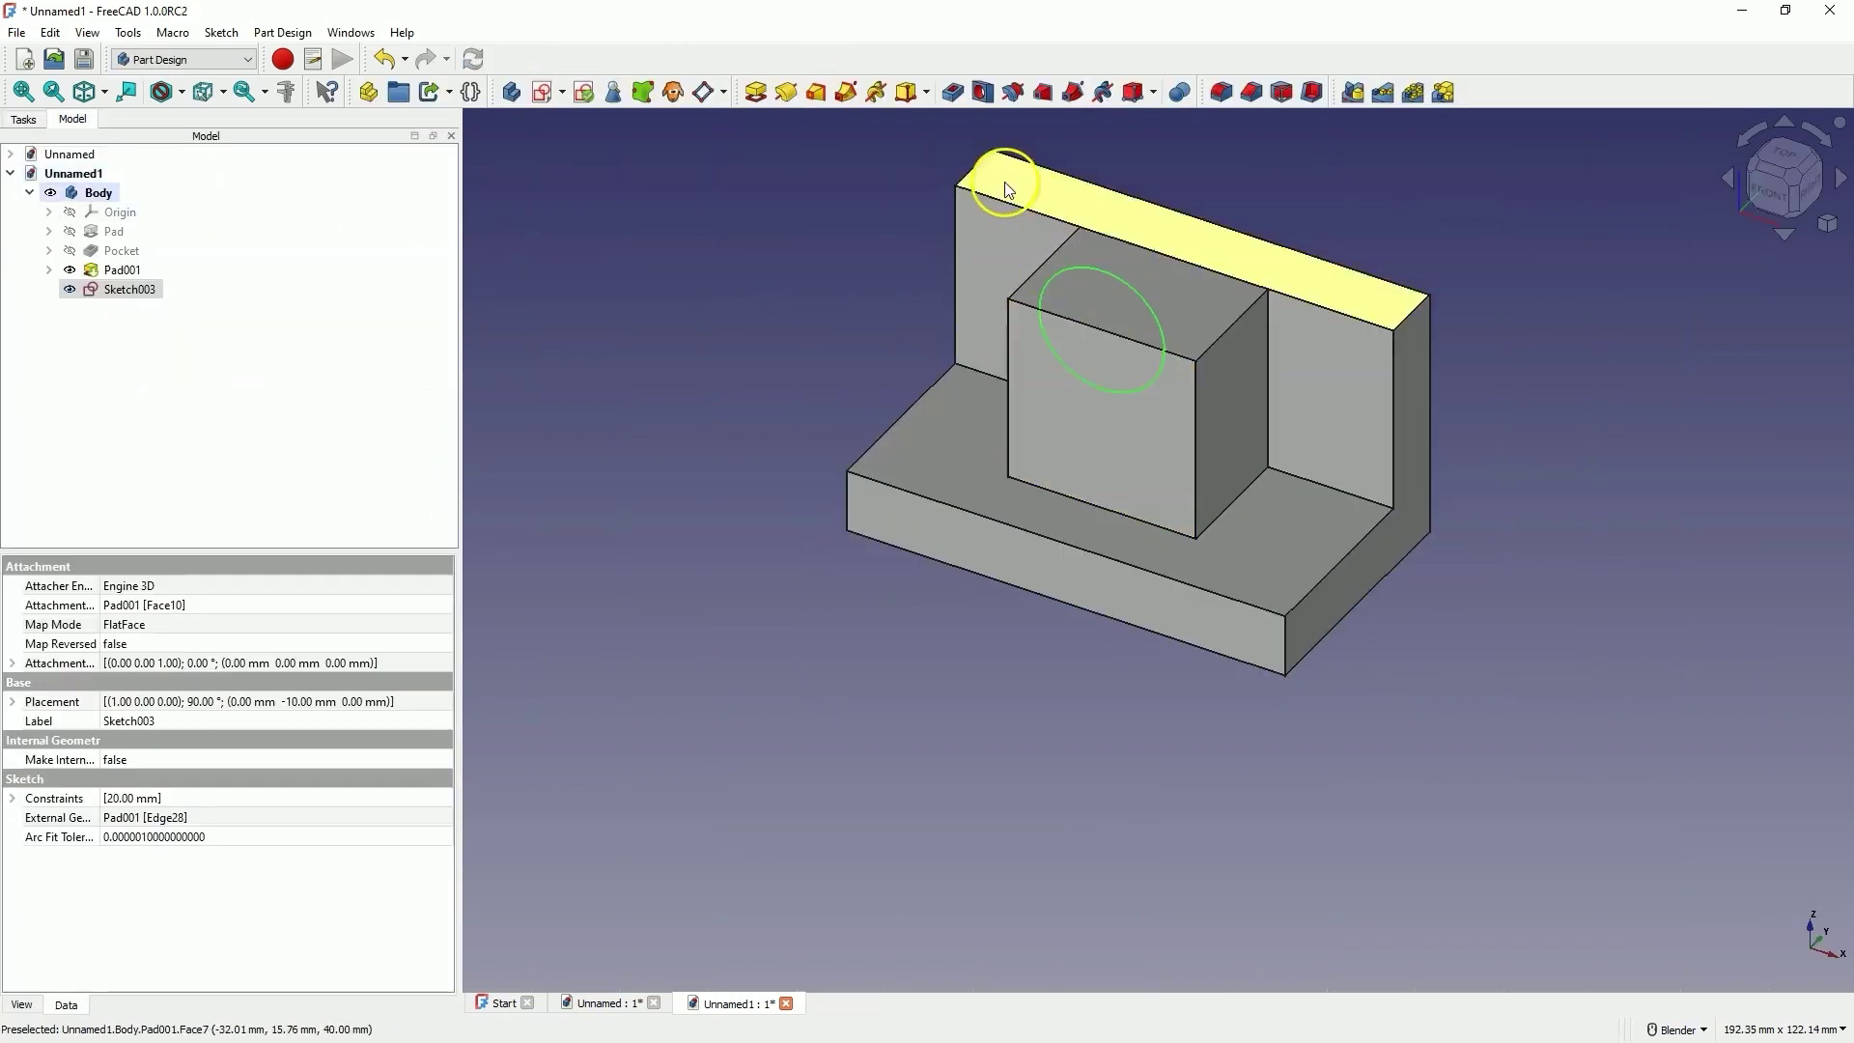
click(952, 92)
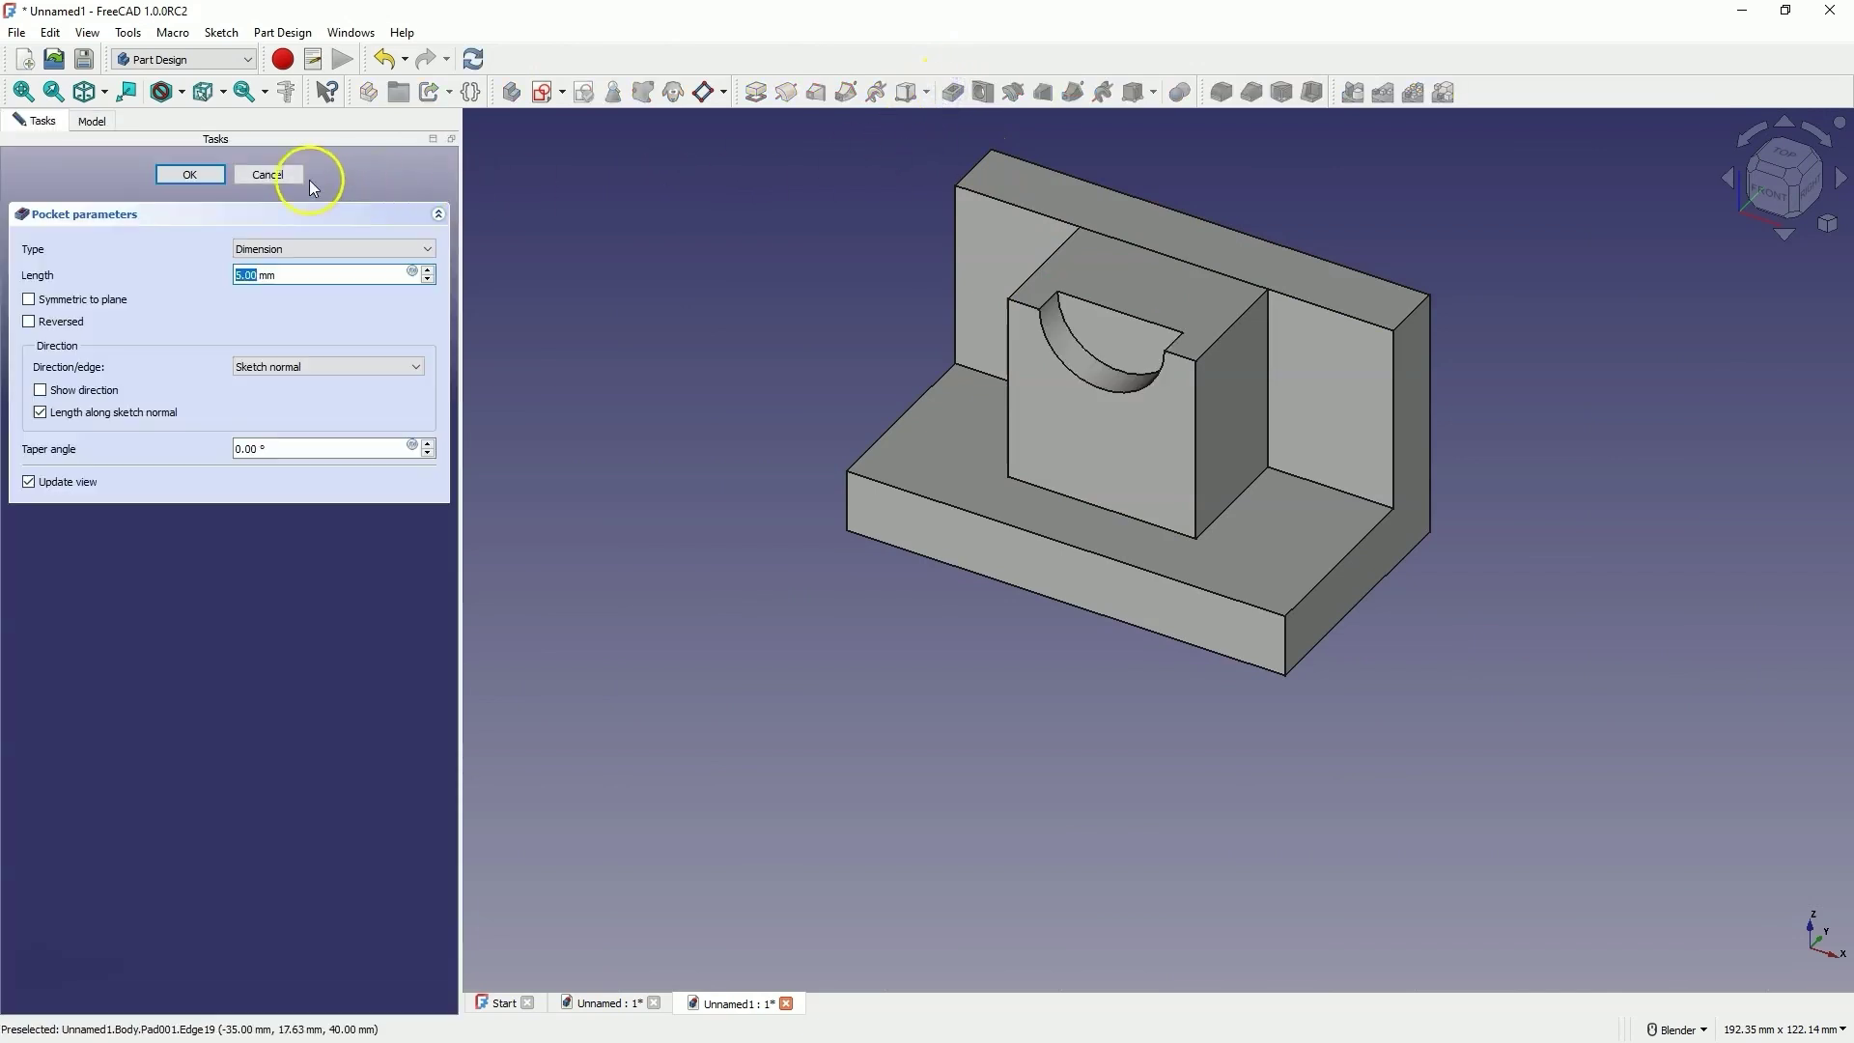
click(262, 249)
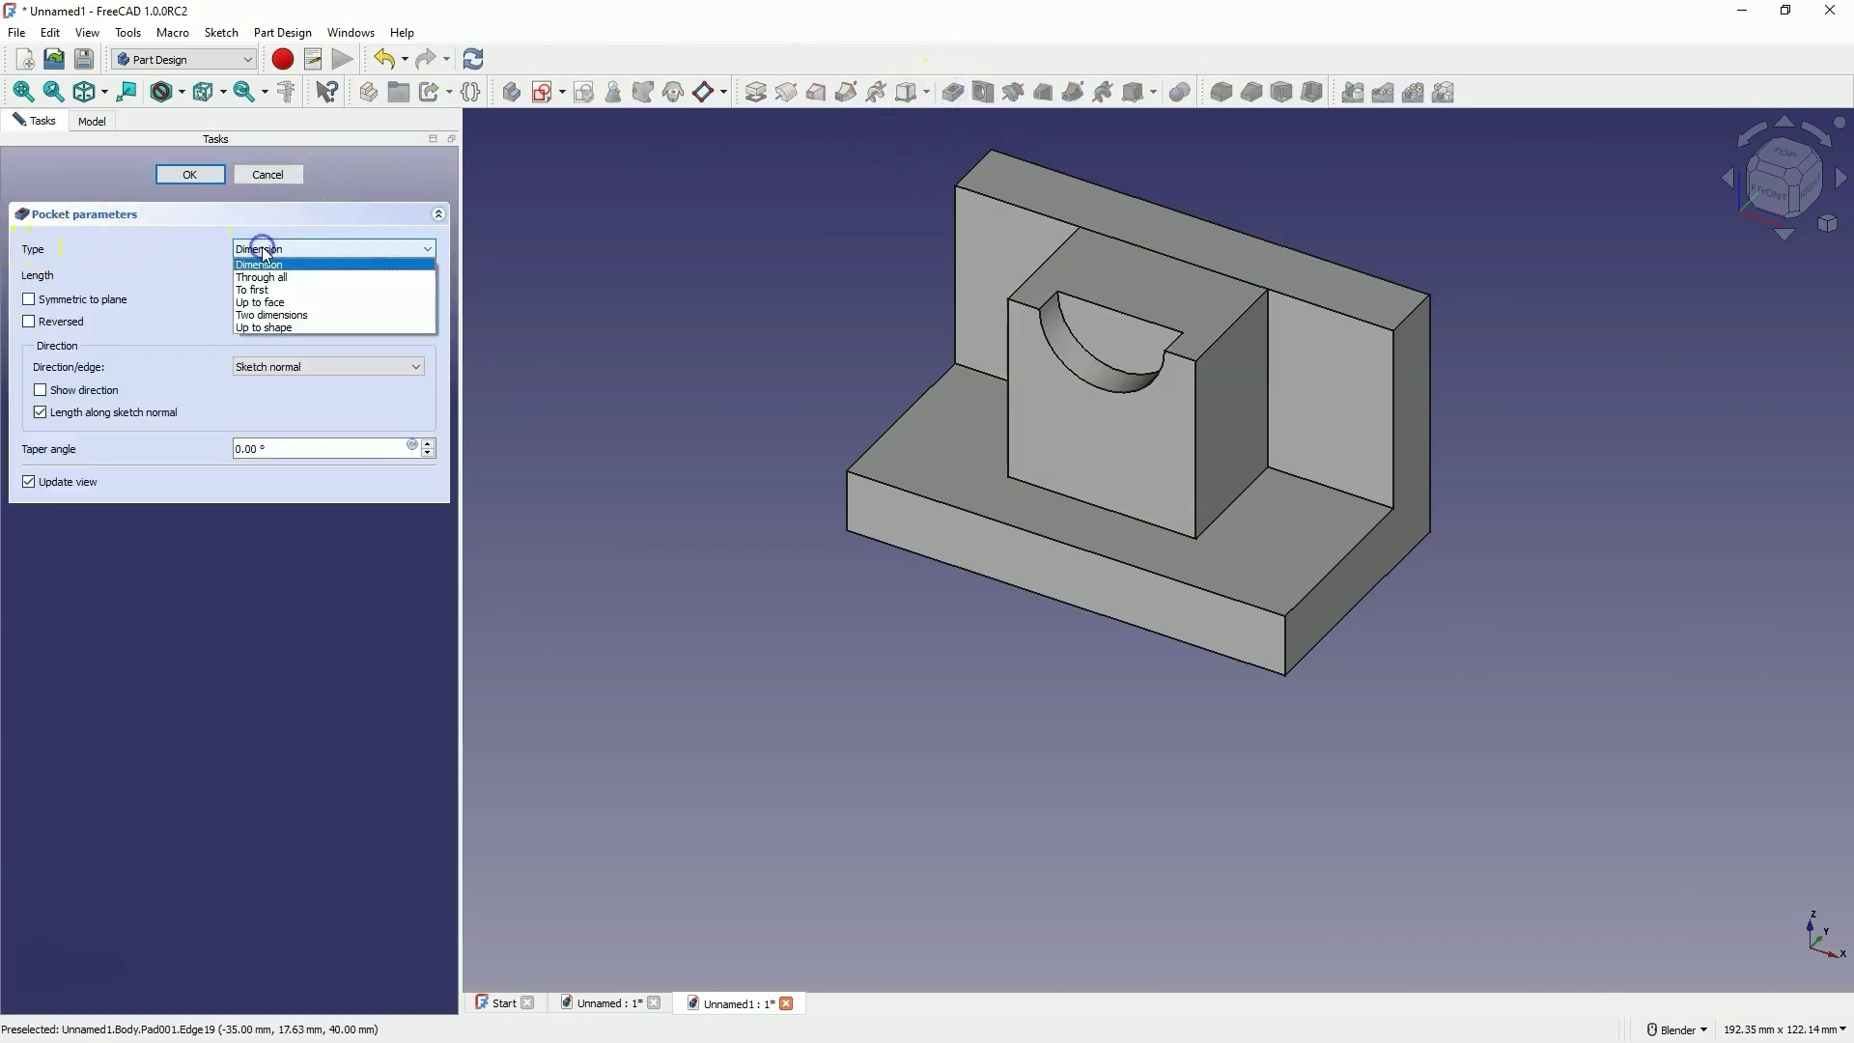
click(276, 278)
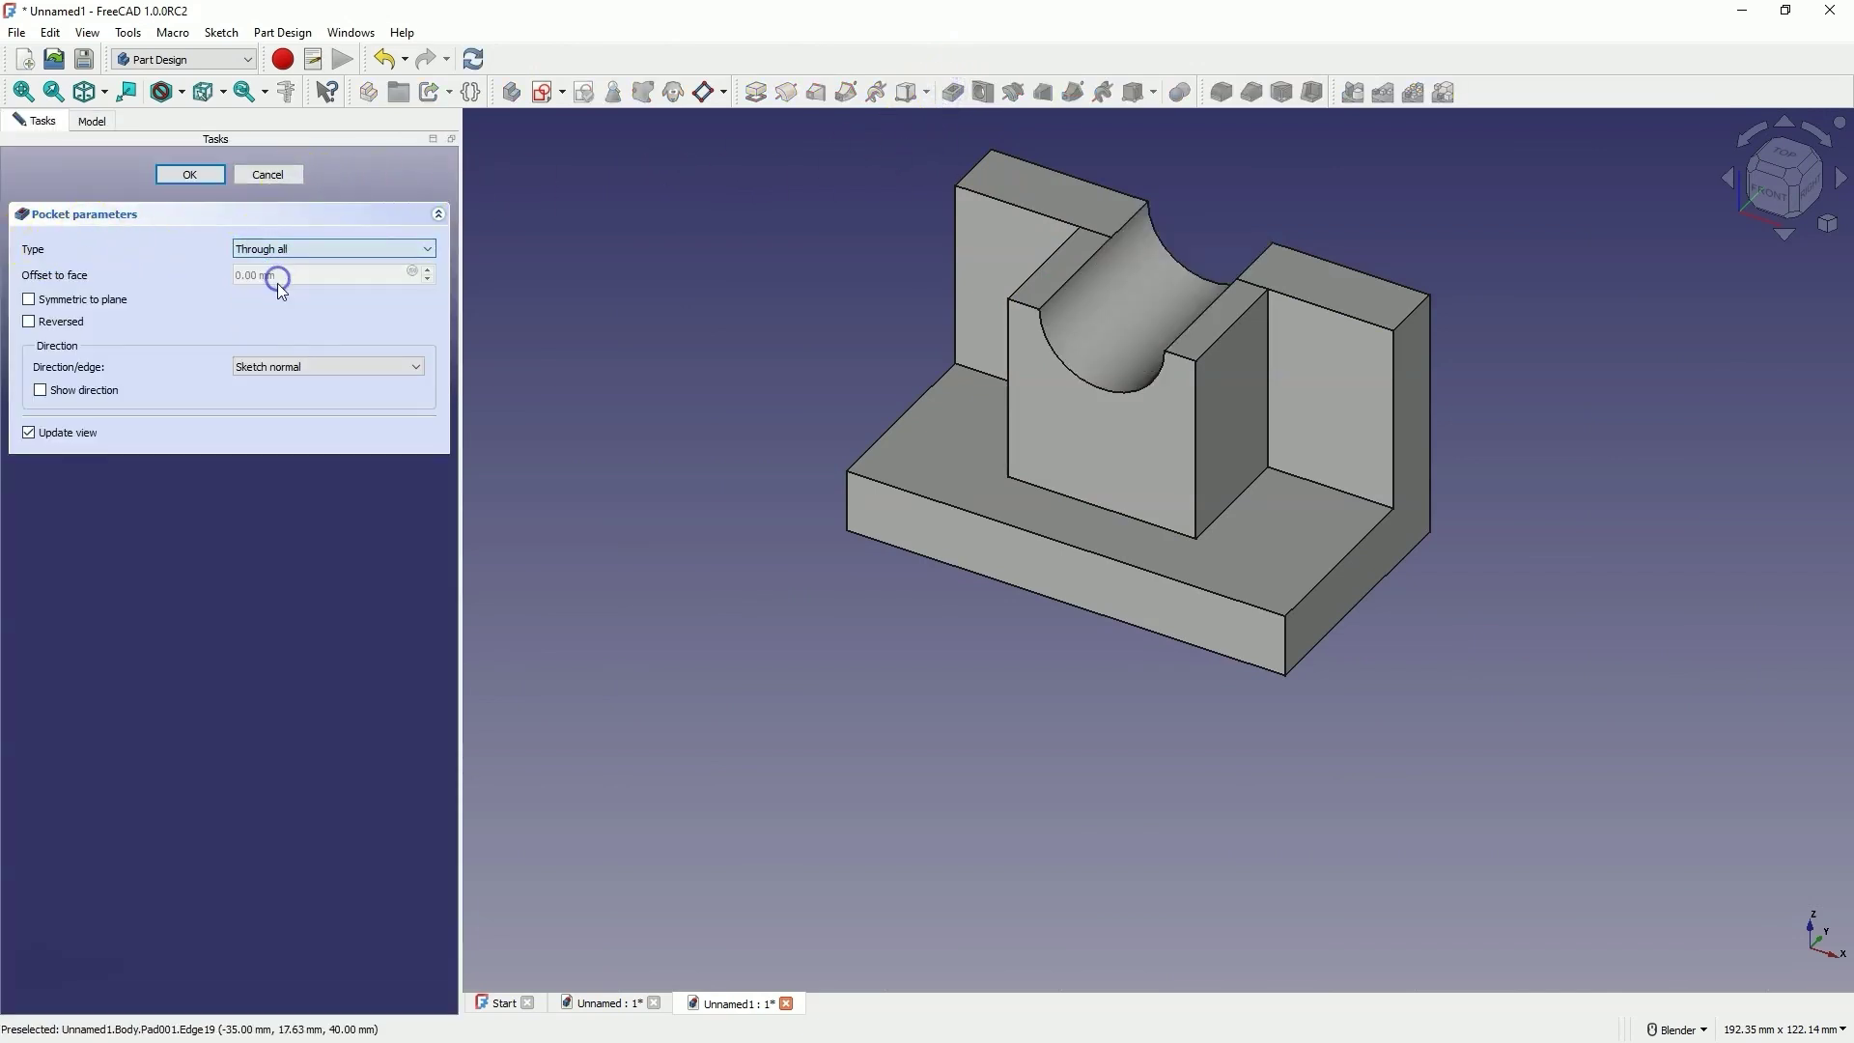
click(212, 182)
click(691, 274)
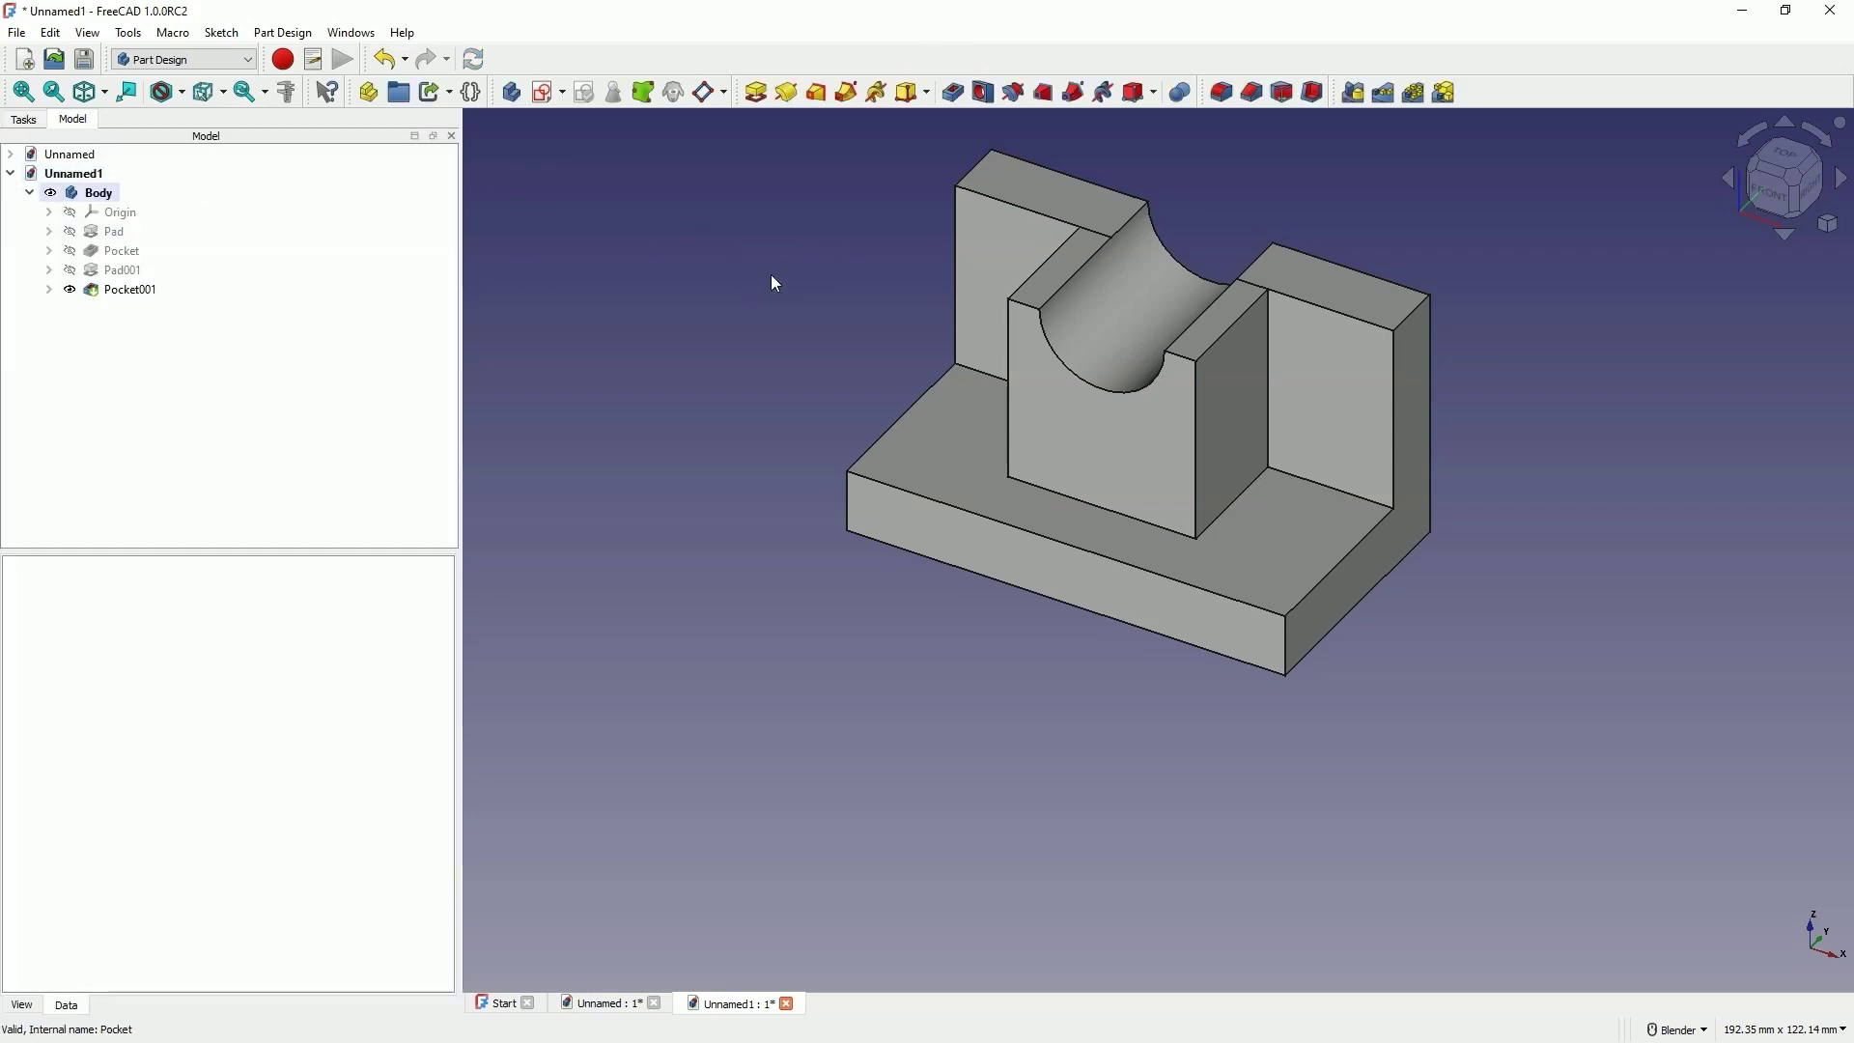
Step: Fillet the two front vertical edges of the base and the two outer top edges of the upright wall with a 10 mm radius
scroll(776, 284, up, 2)
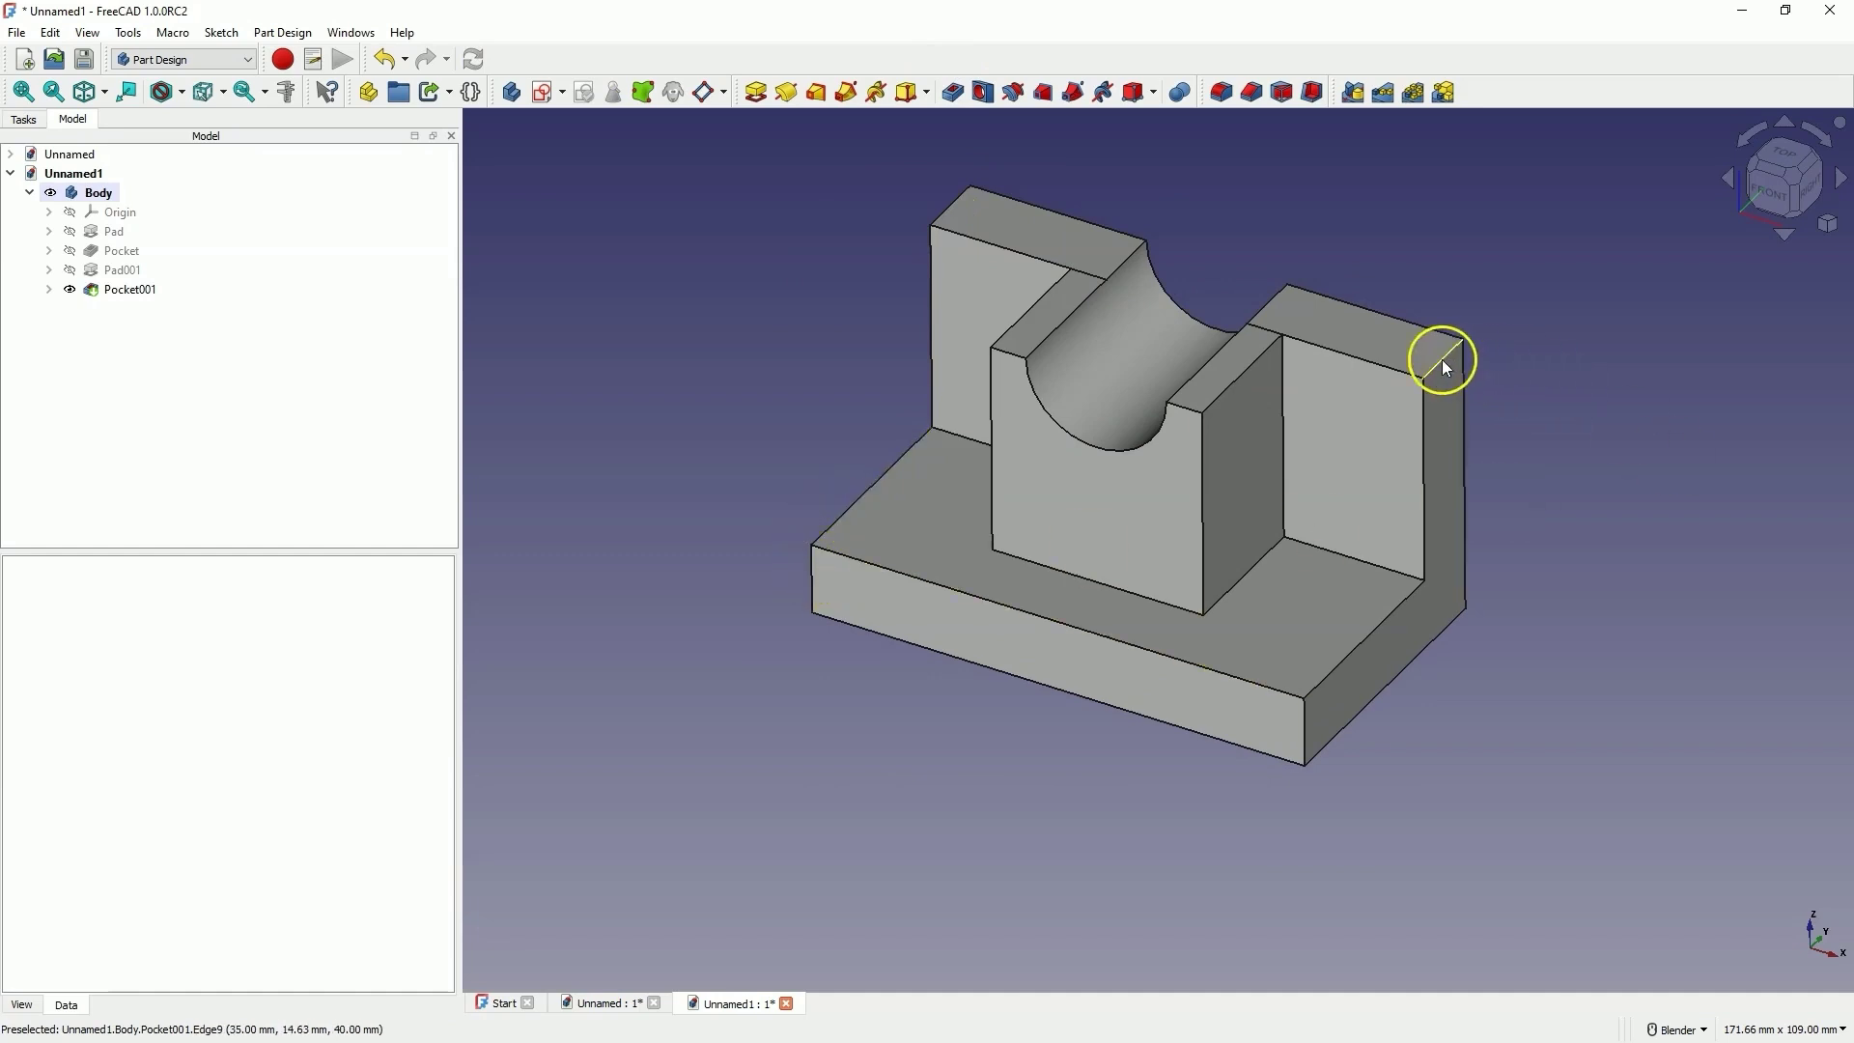
click(1307, 733)
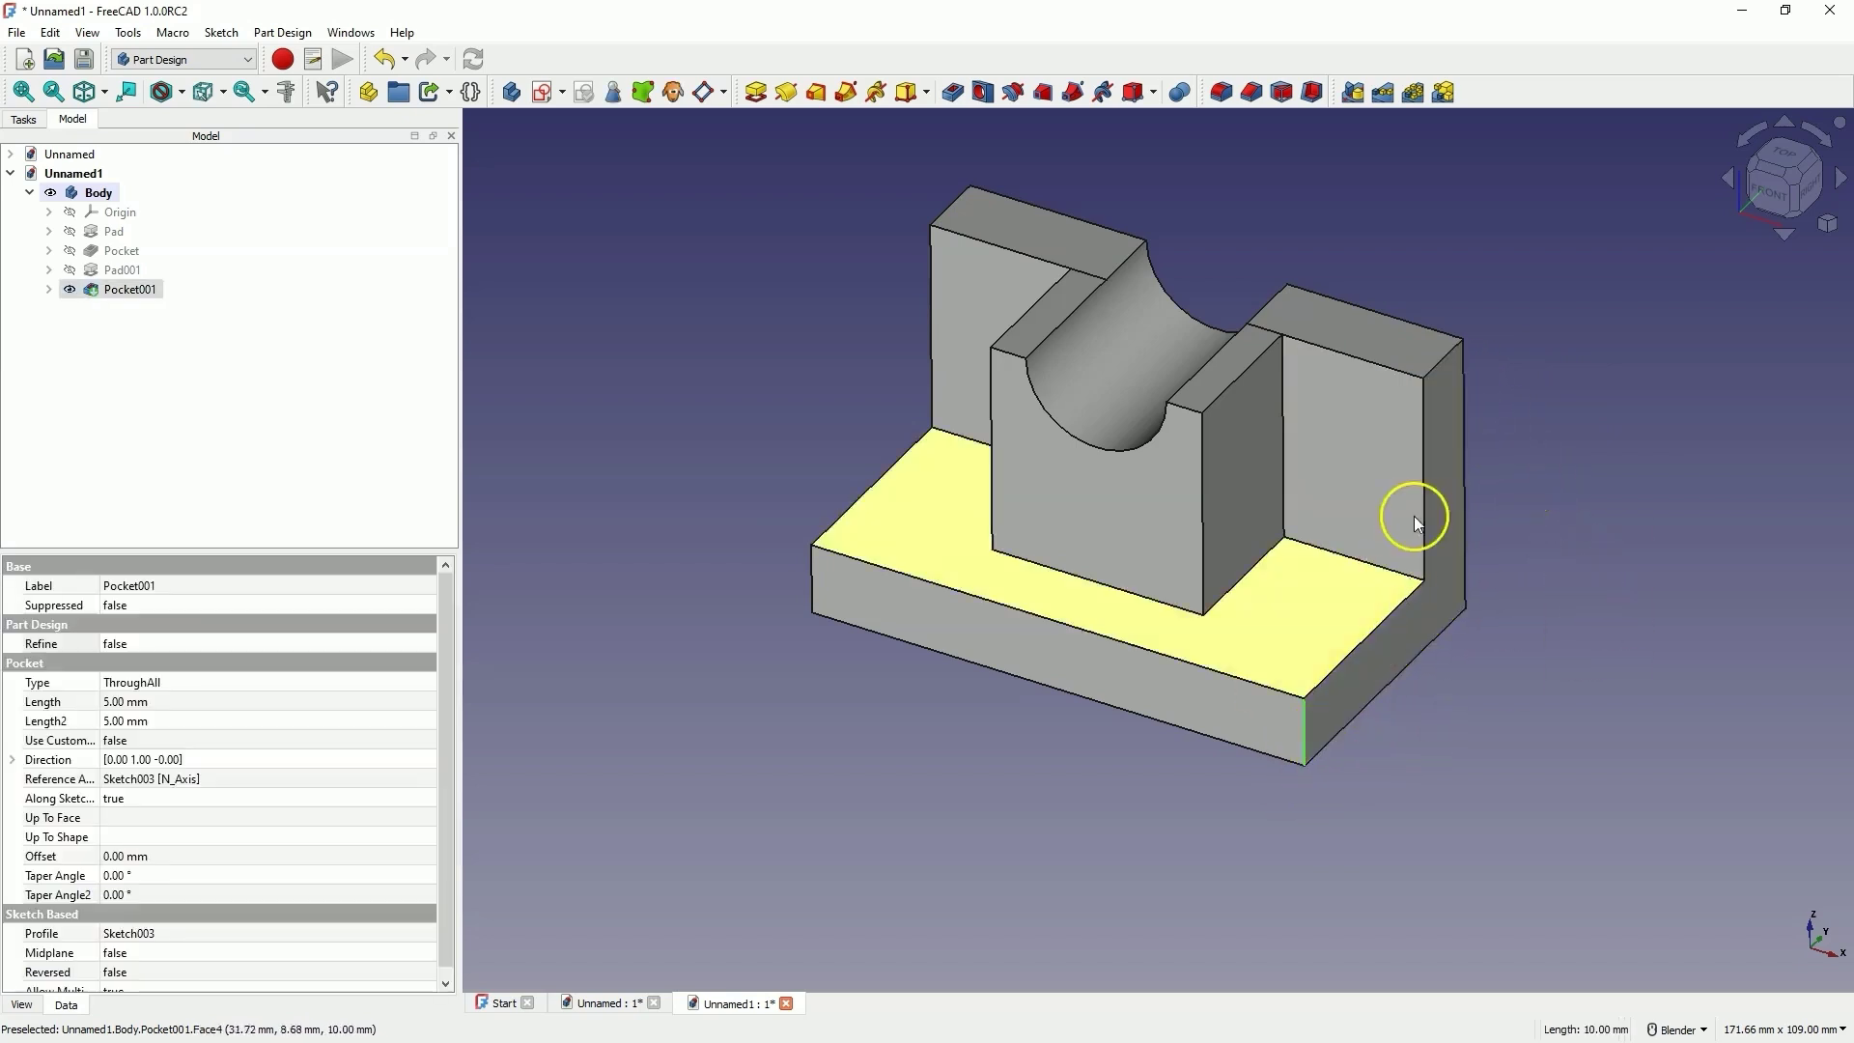
ctrl+click(1441, 355)
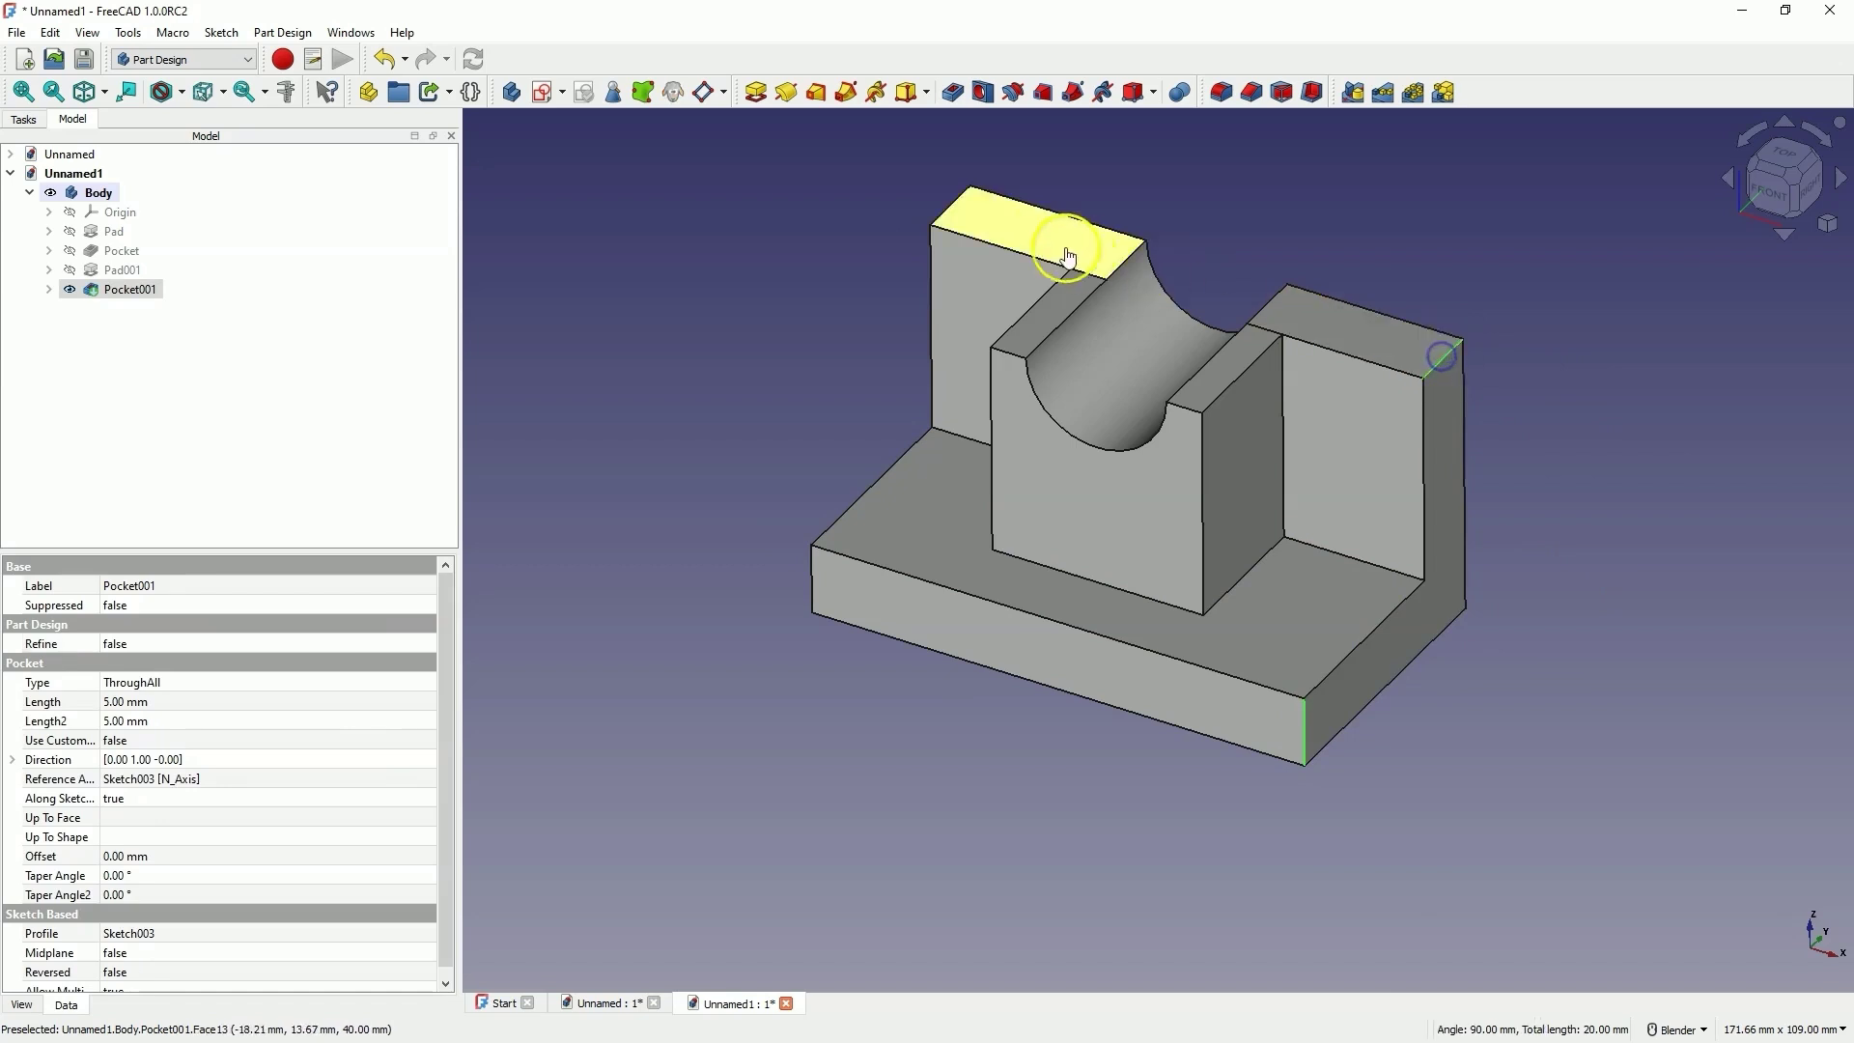
ctrl+click(952, 197)
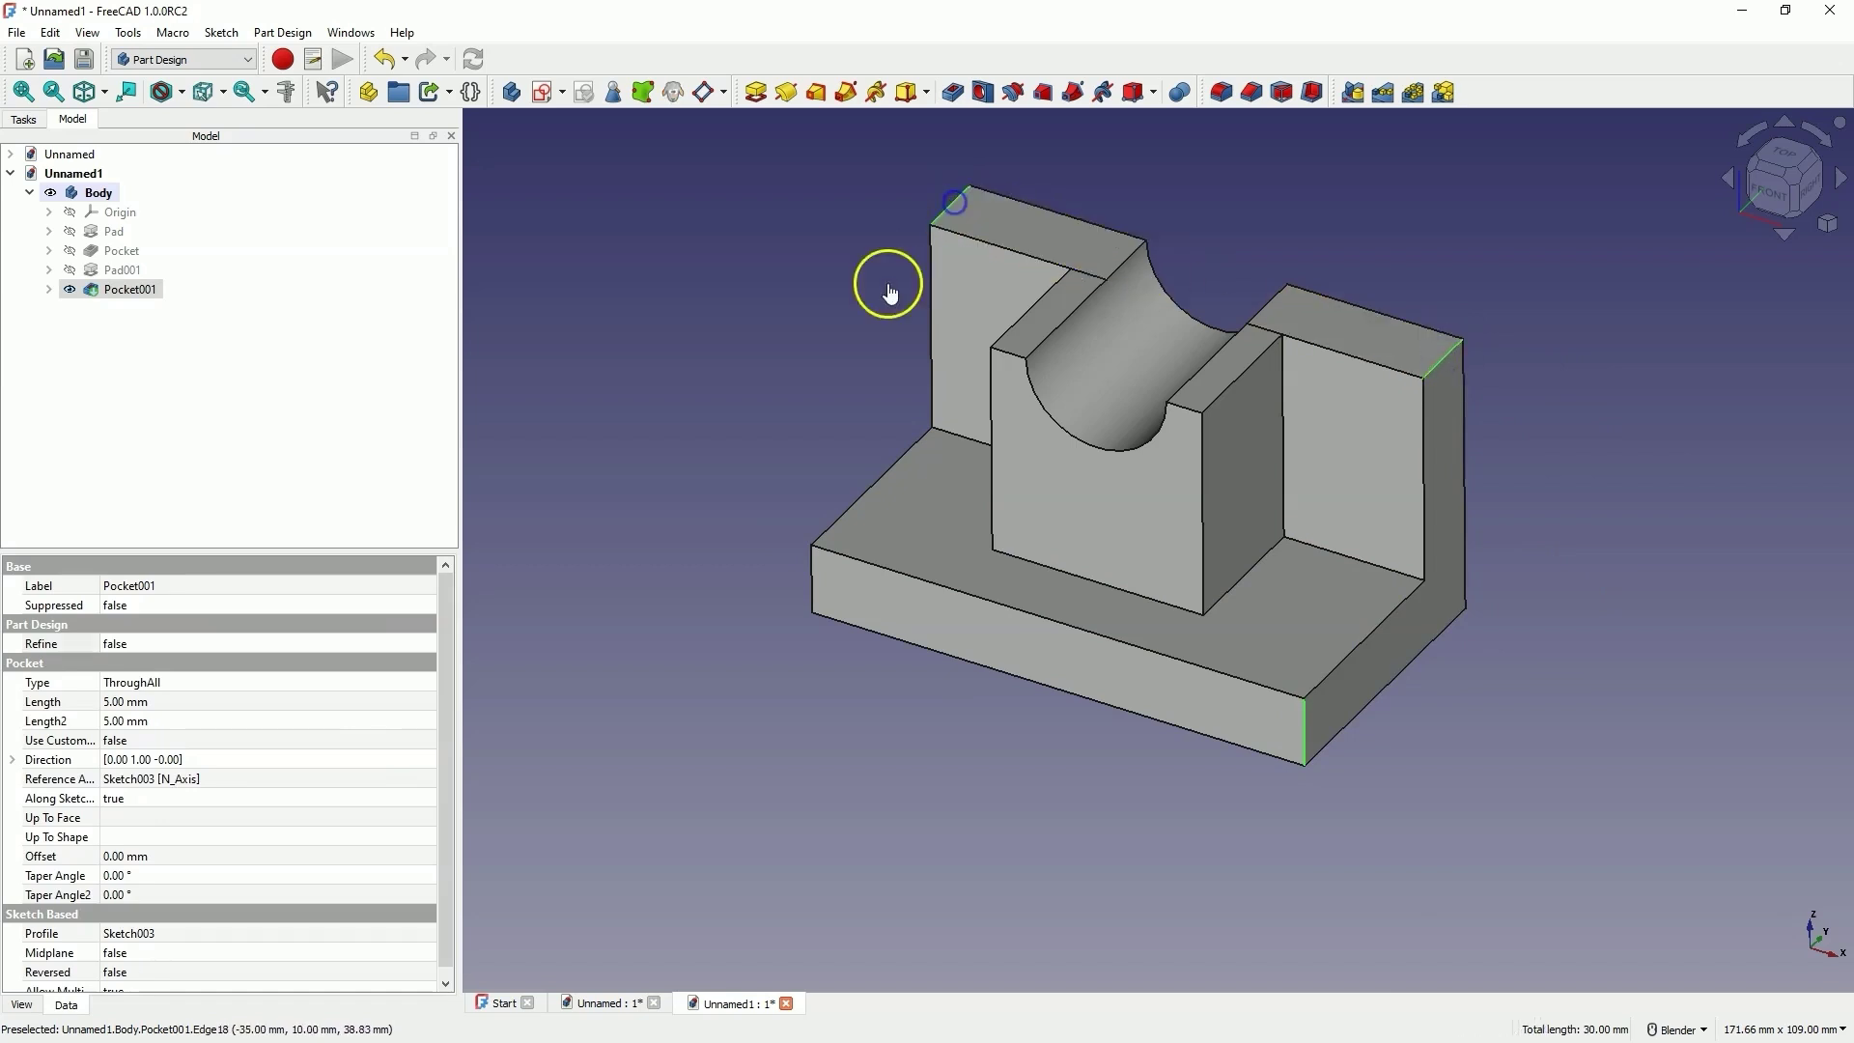
ctrl+click(814, 572)
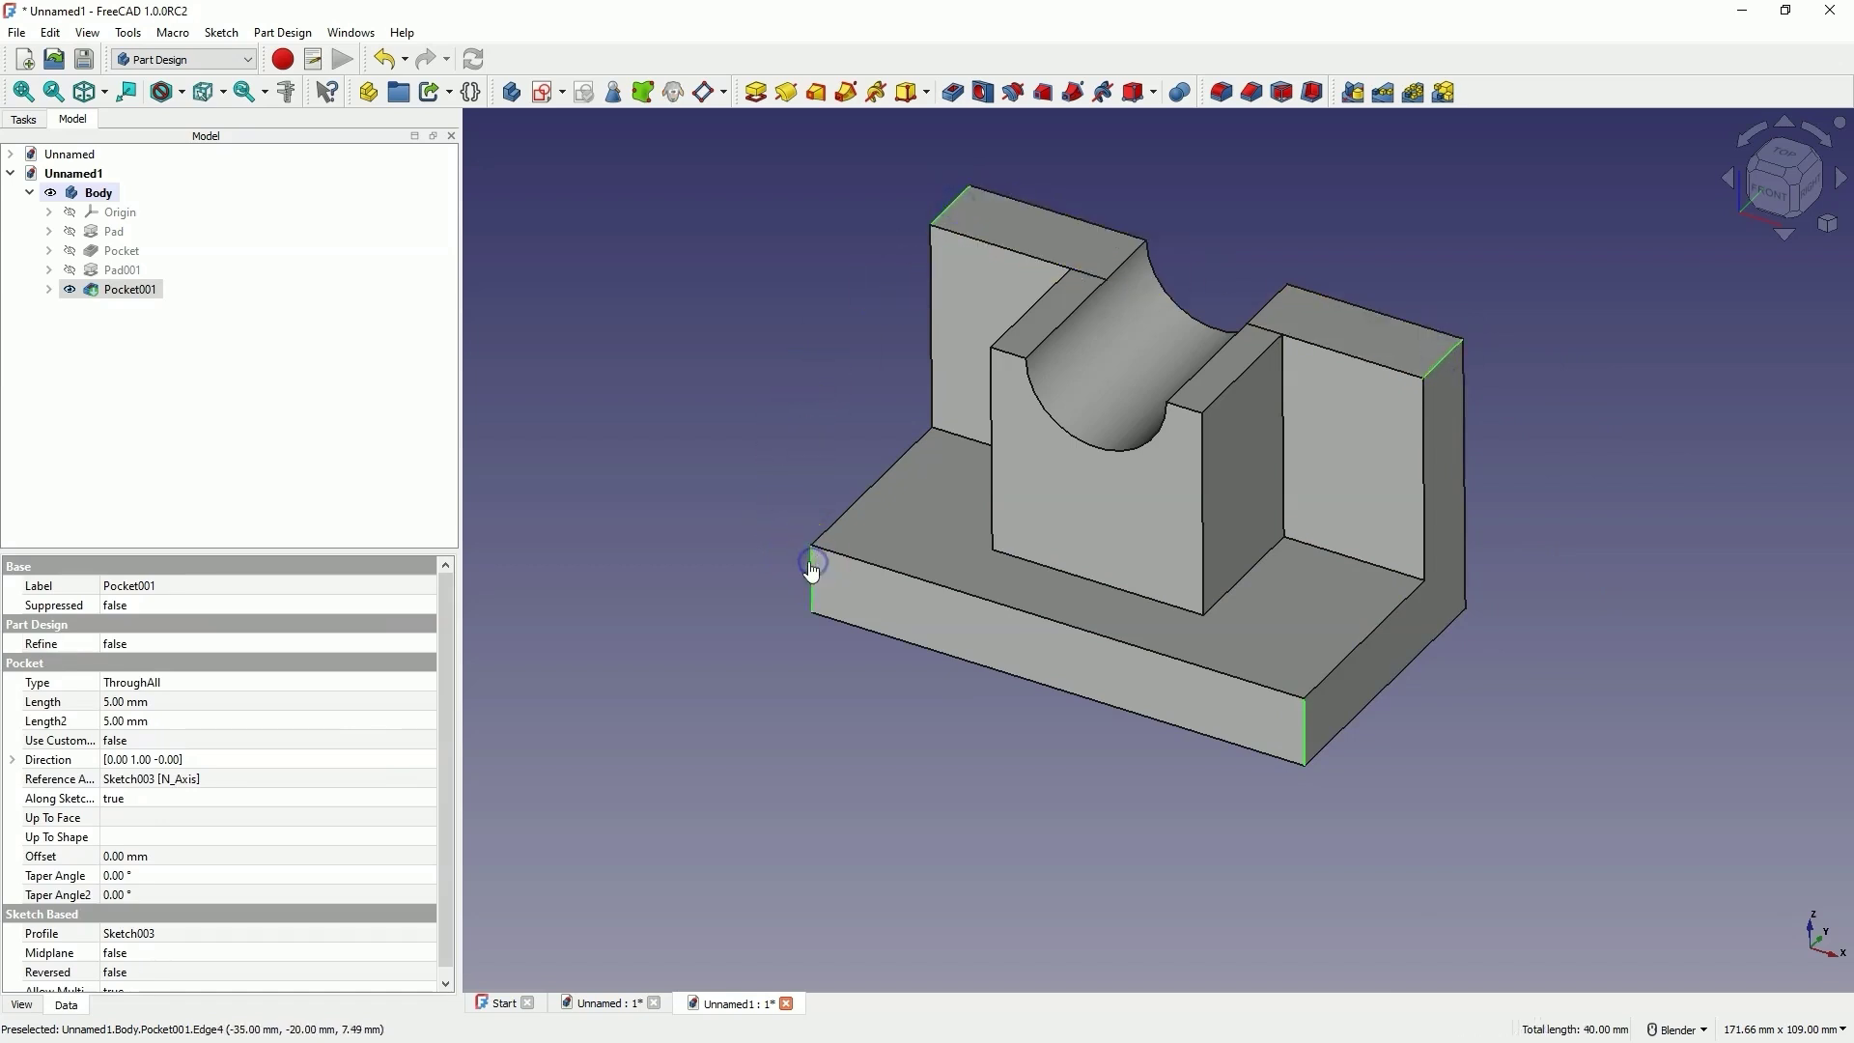
click(1222, 93)
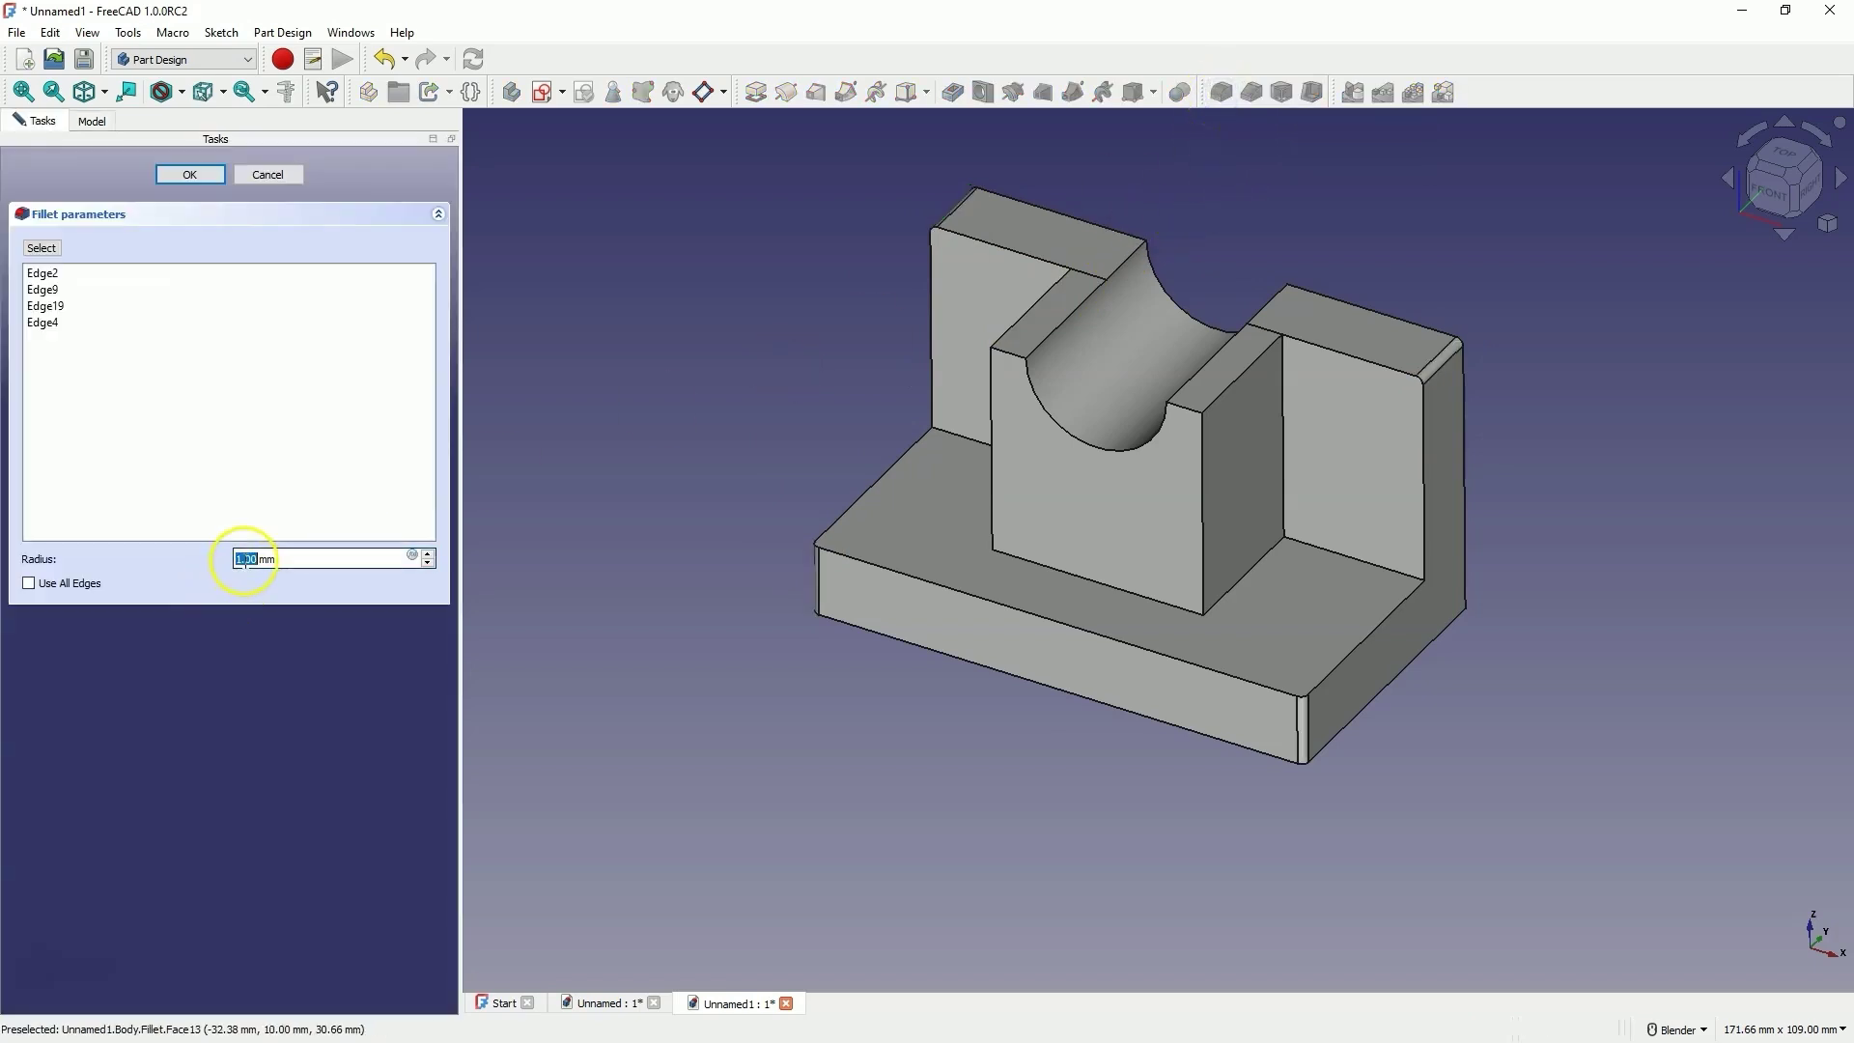
scroll(247, 558, up, 9)
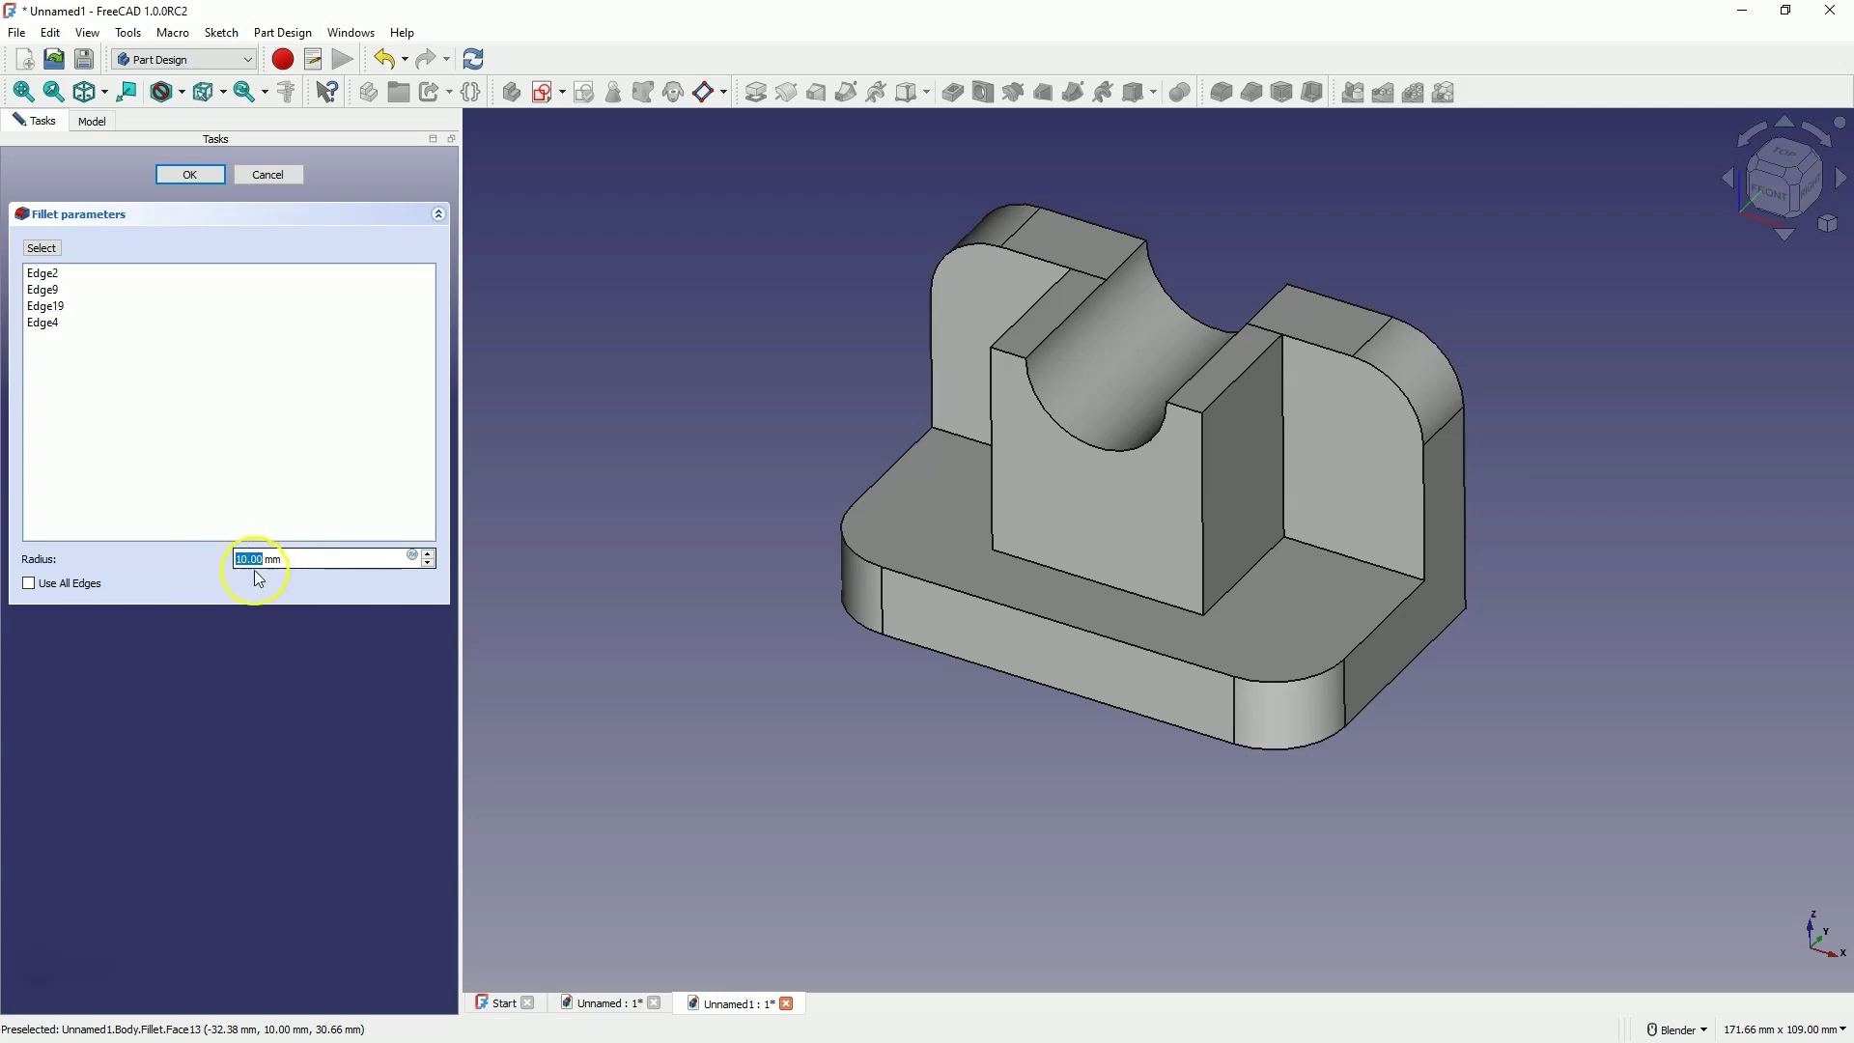
click(185, 174)
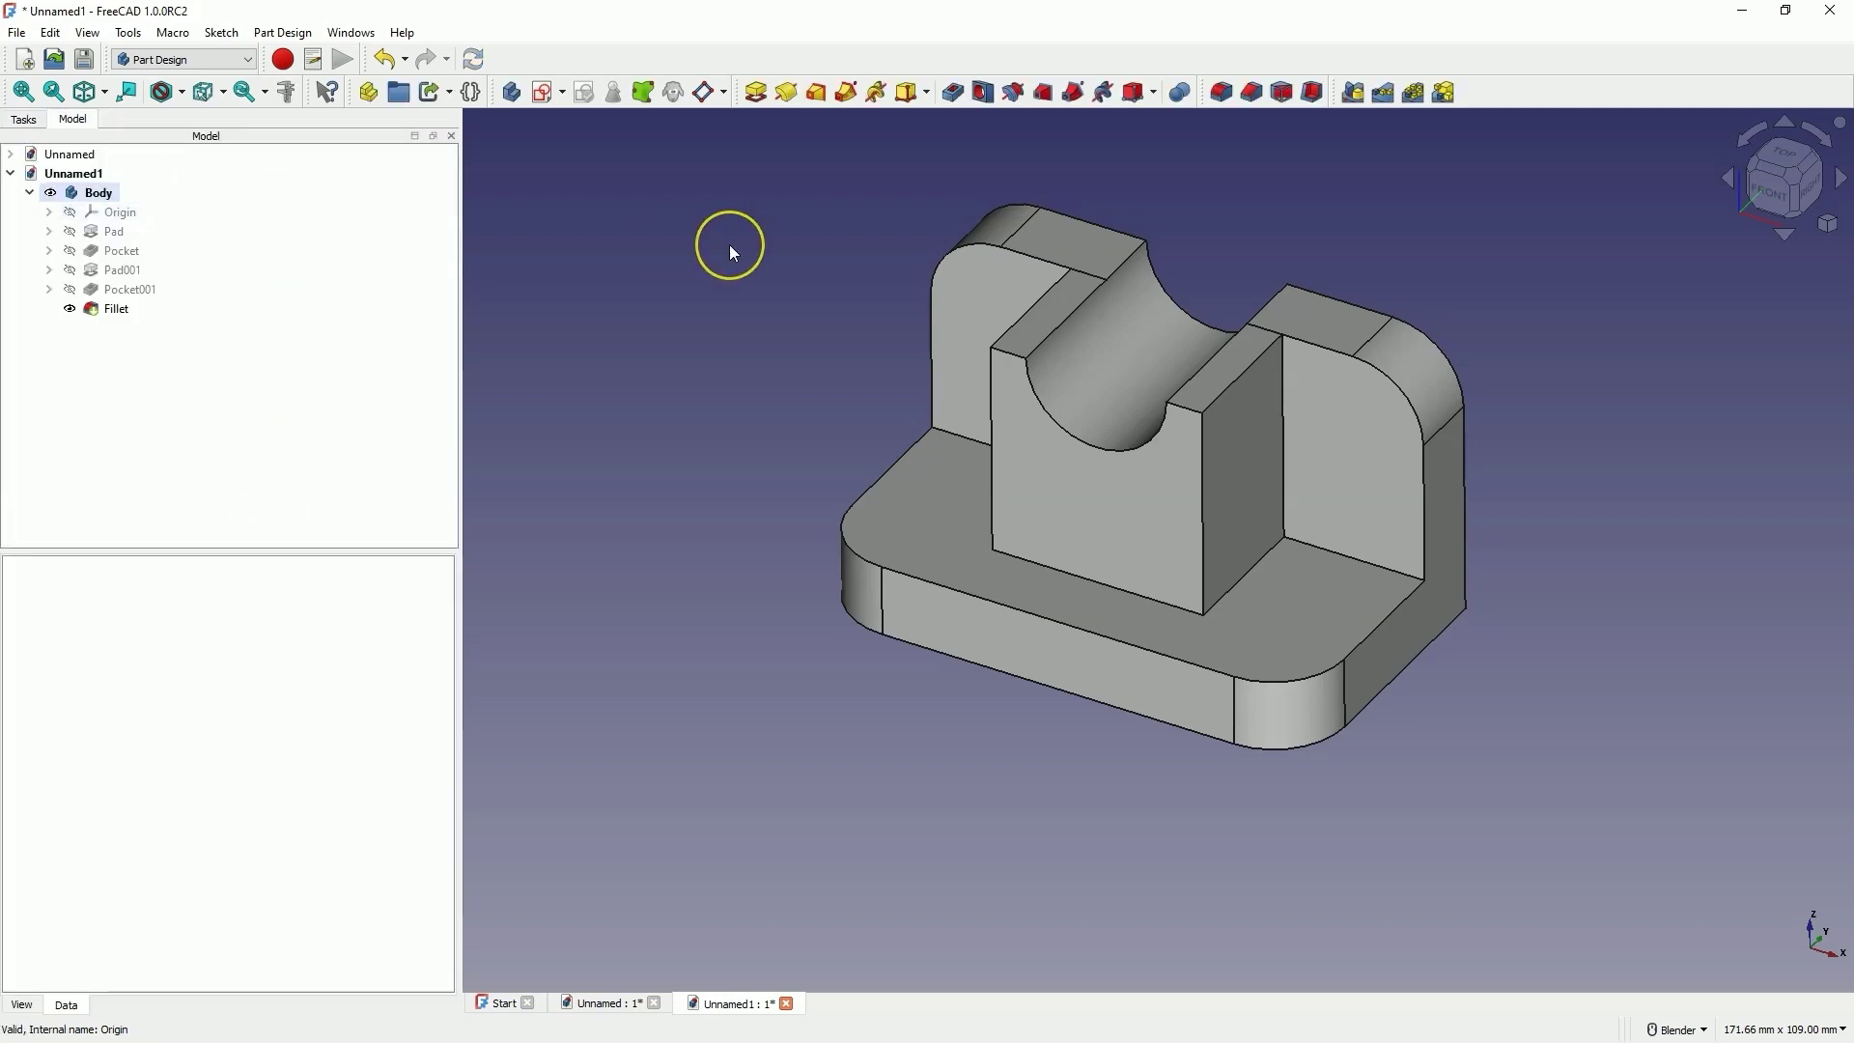
click(615, 307)
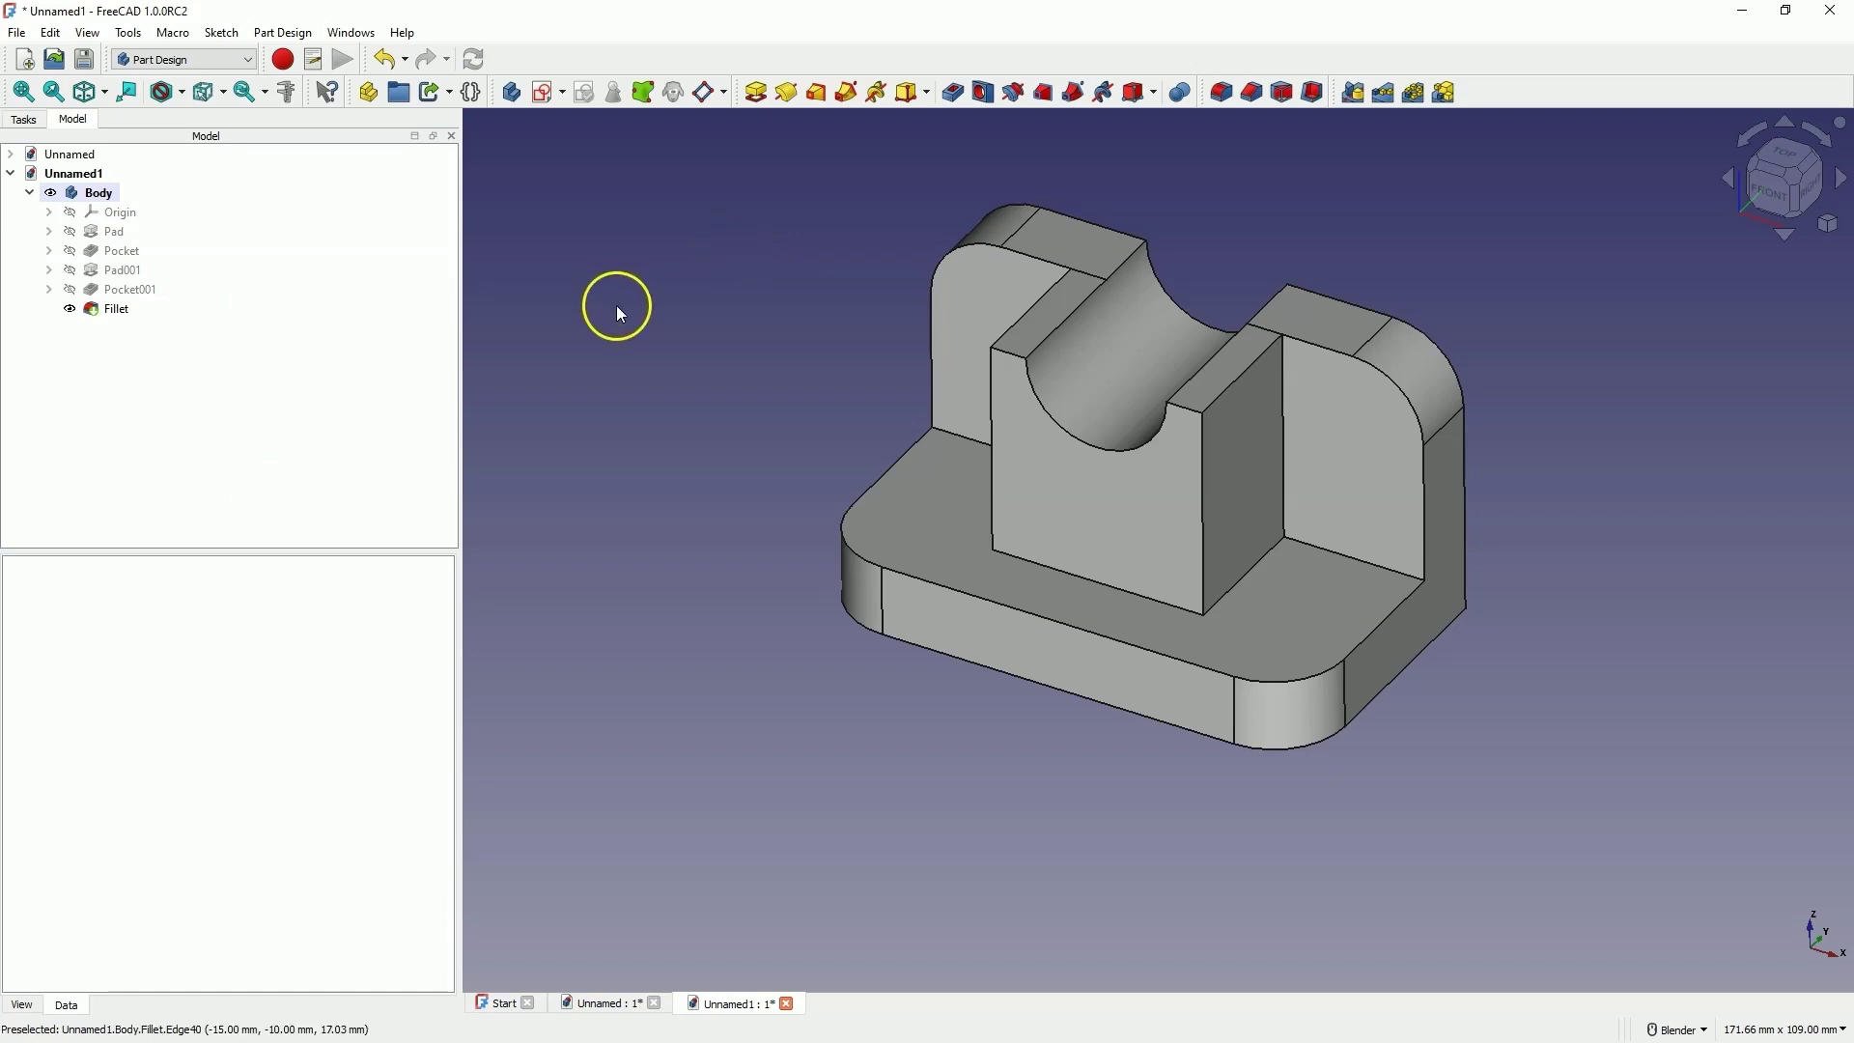
Step: Start a sketch on the front face of the upright wall and project both rounded corner arcs as external geometry
click(1364, 434)
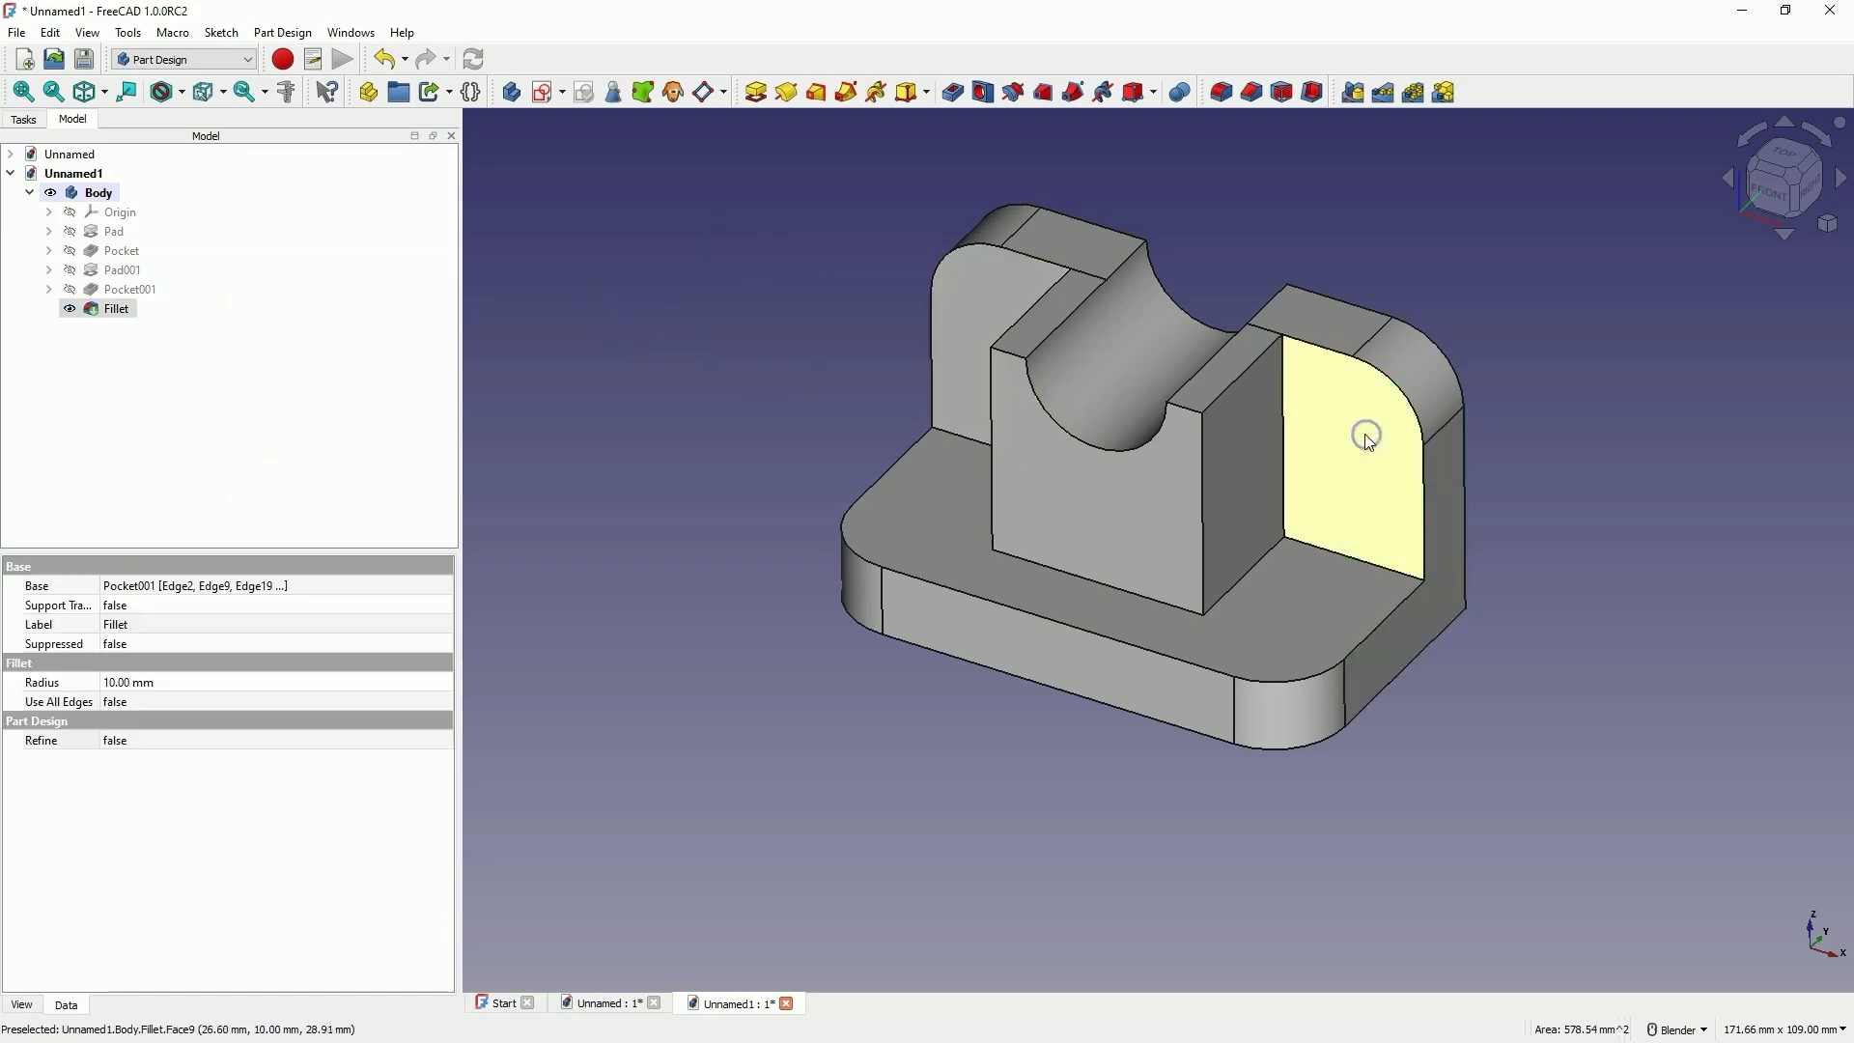
click(543, 93)
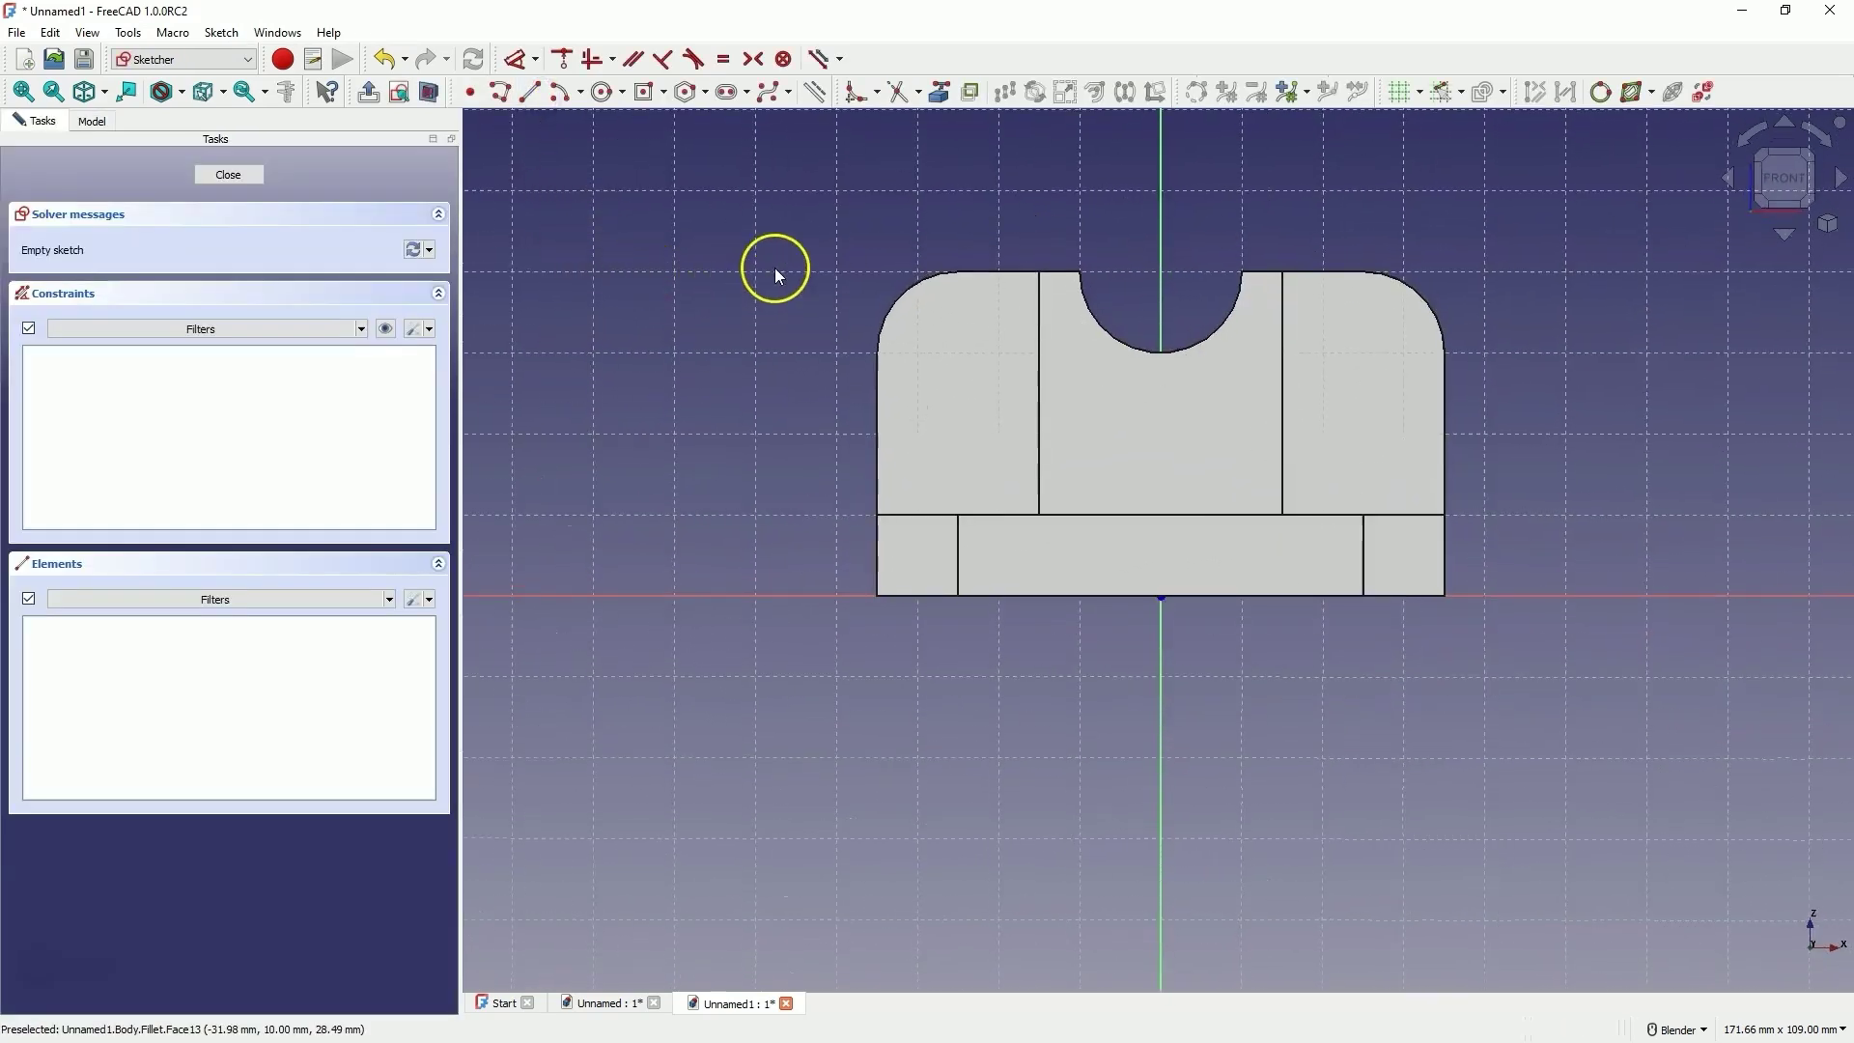
click(942, 94)
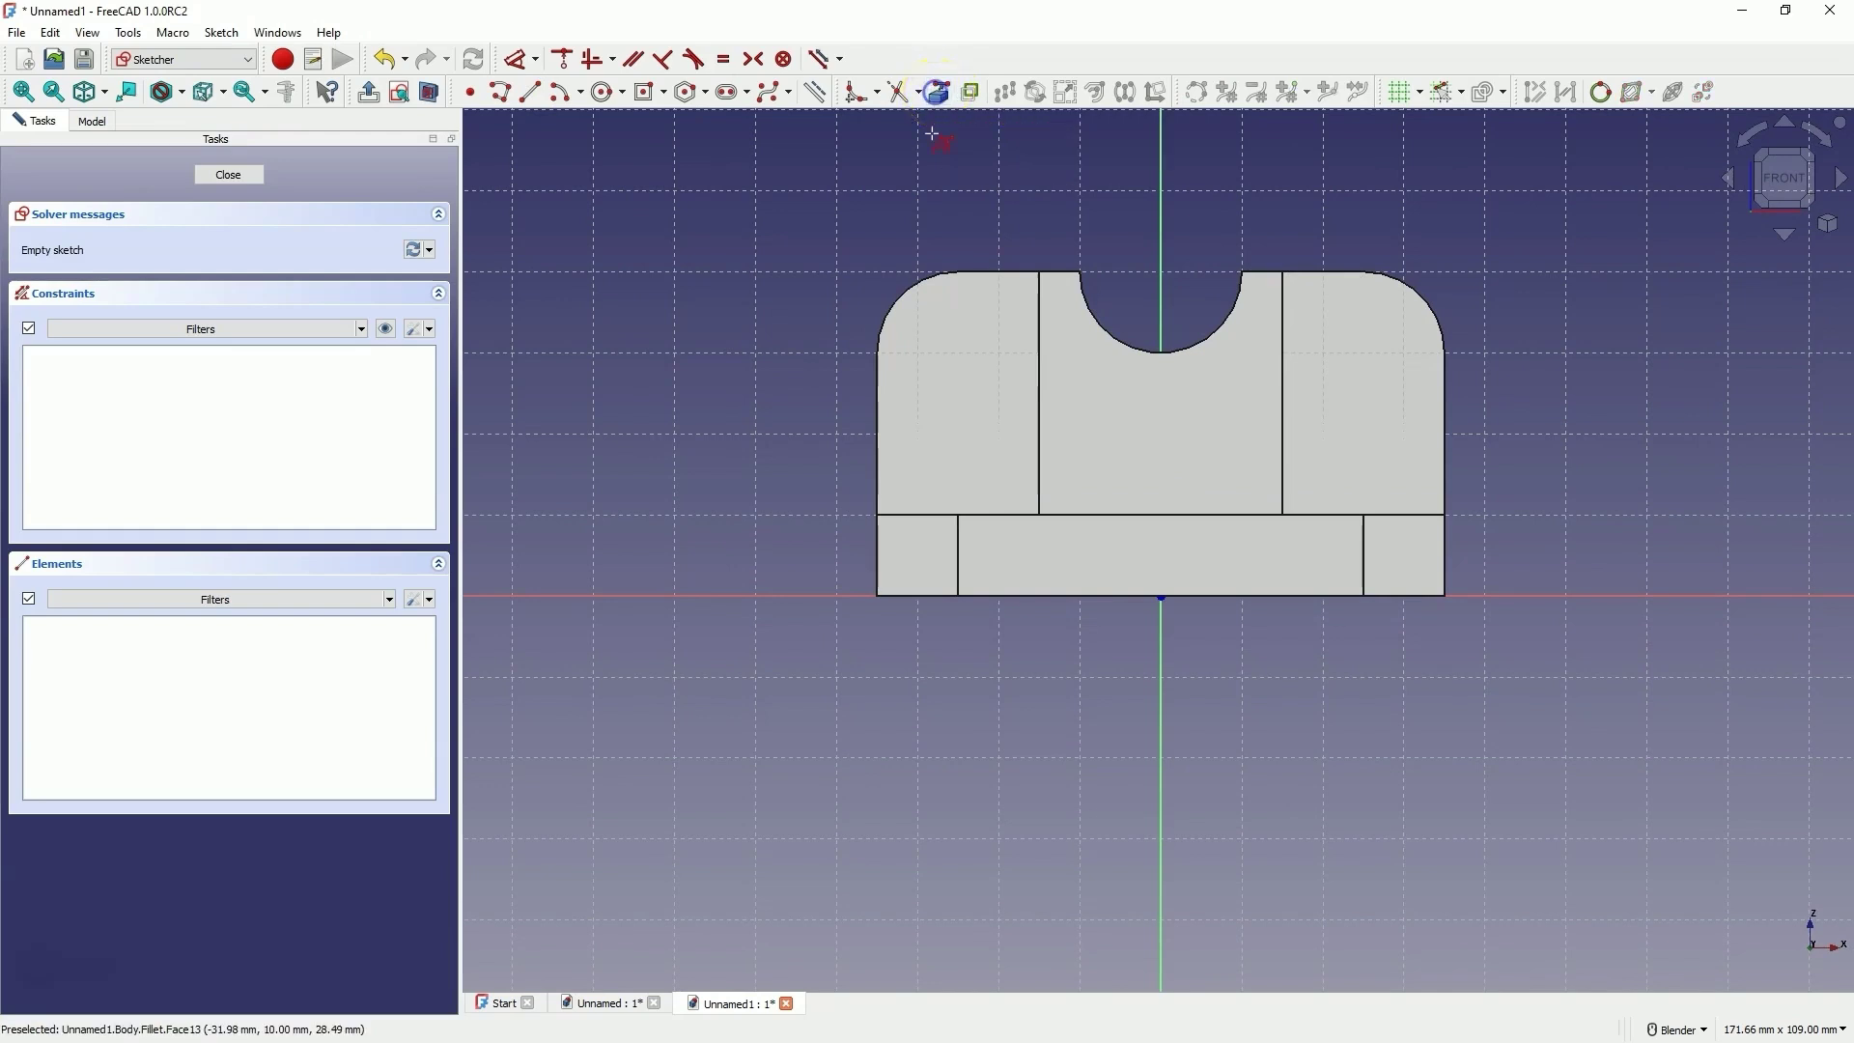
click(901, 294)
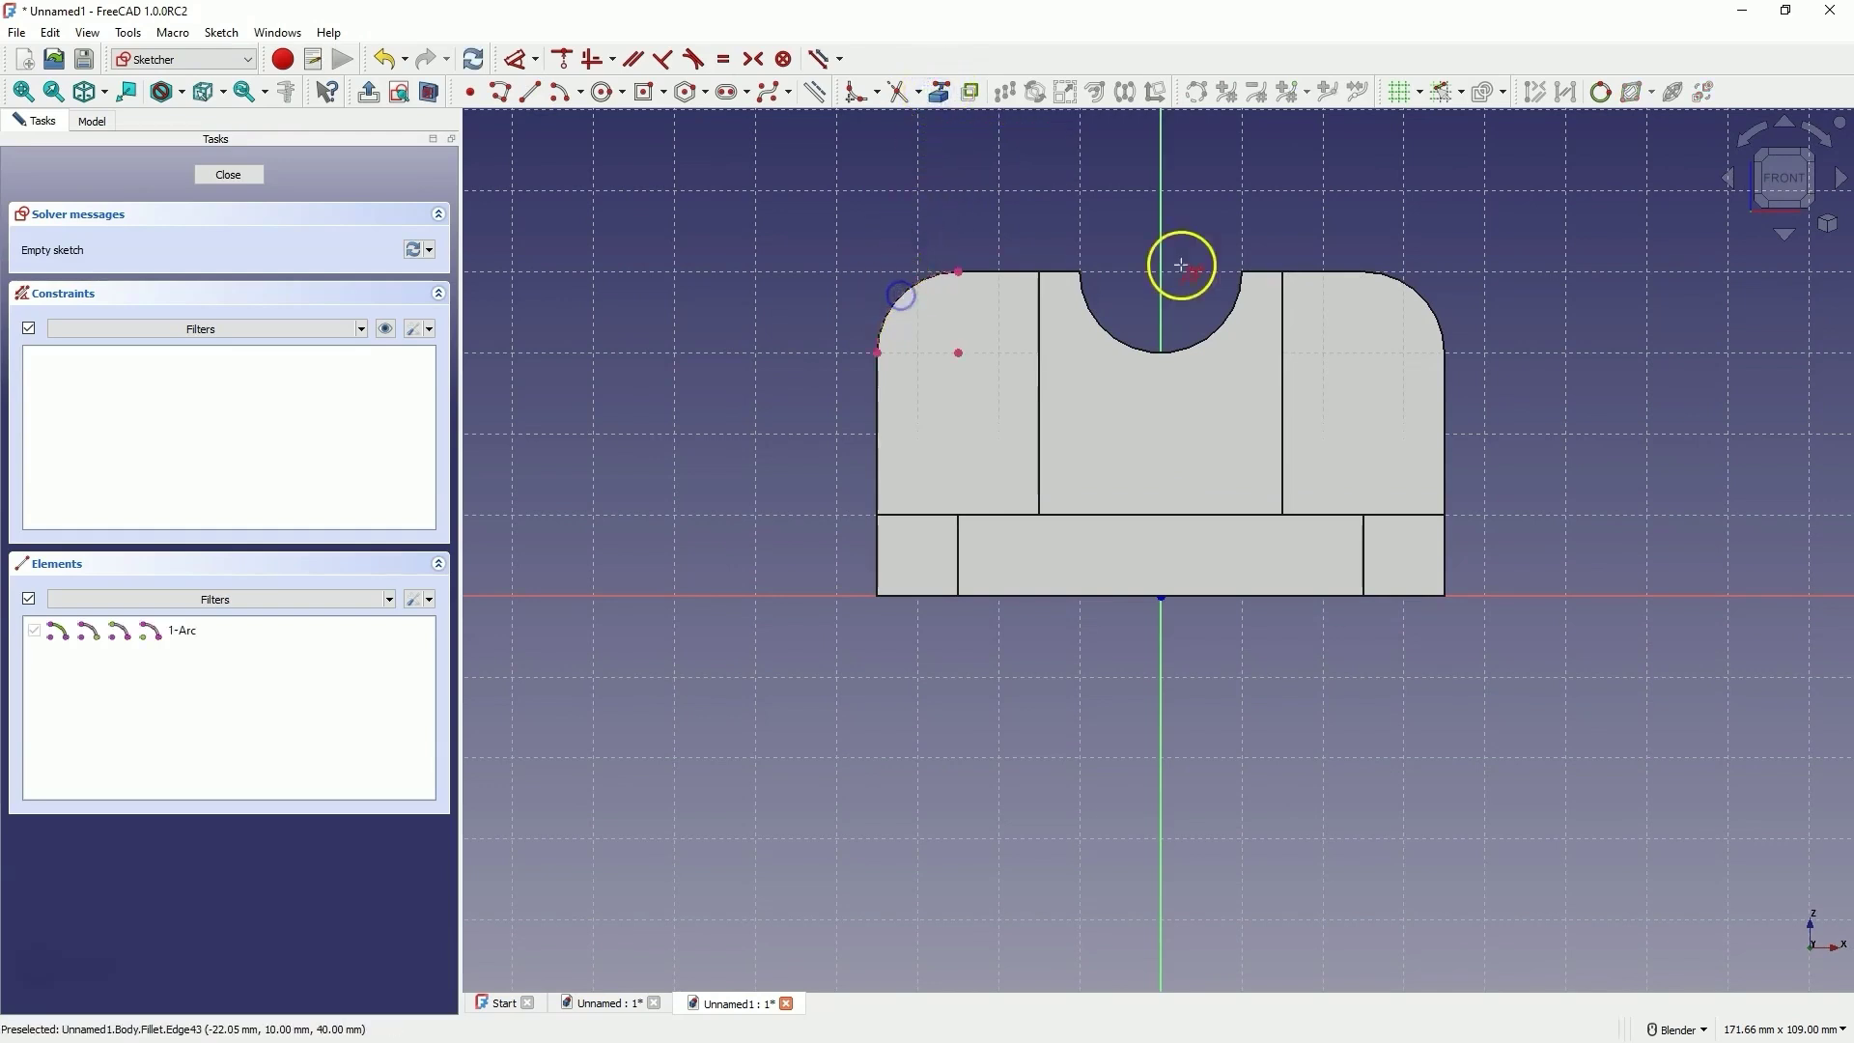
click(1417, 298)
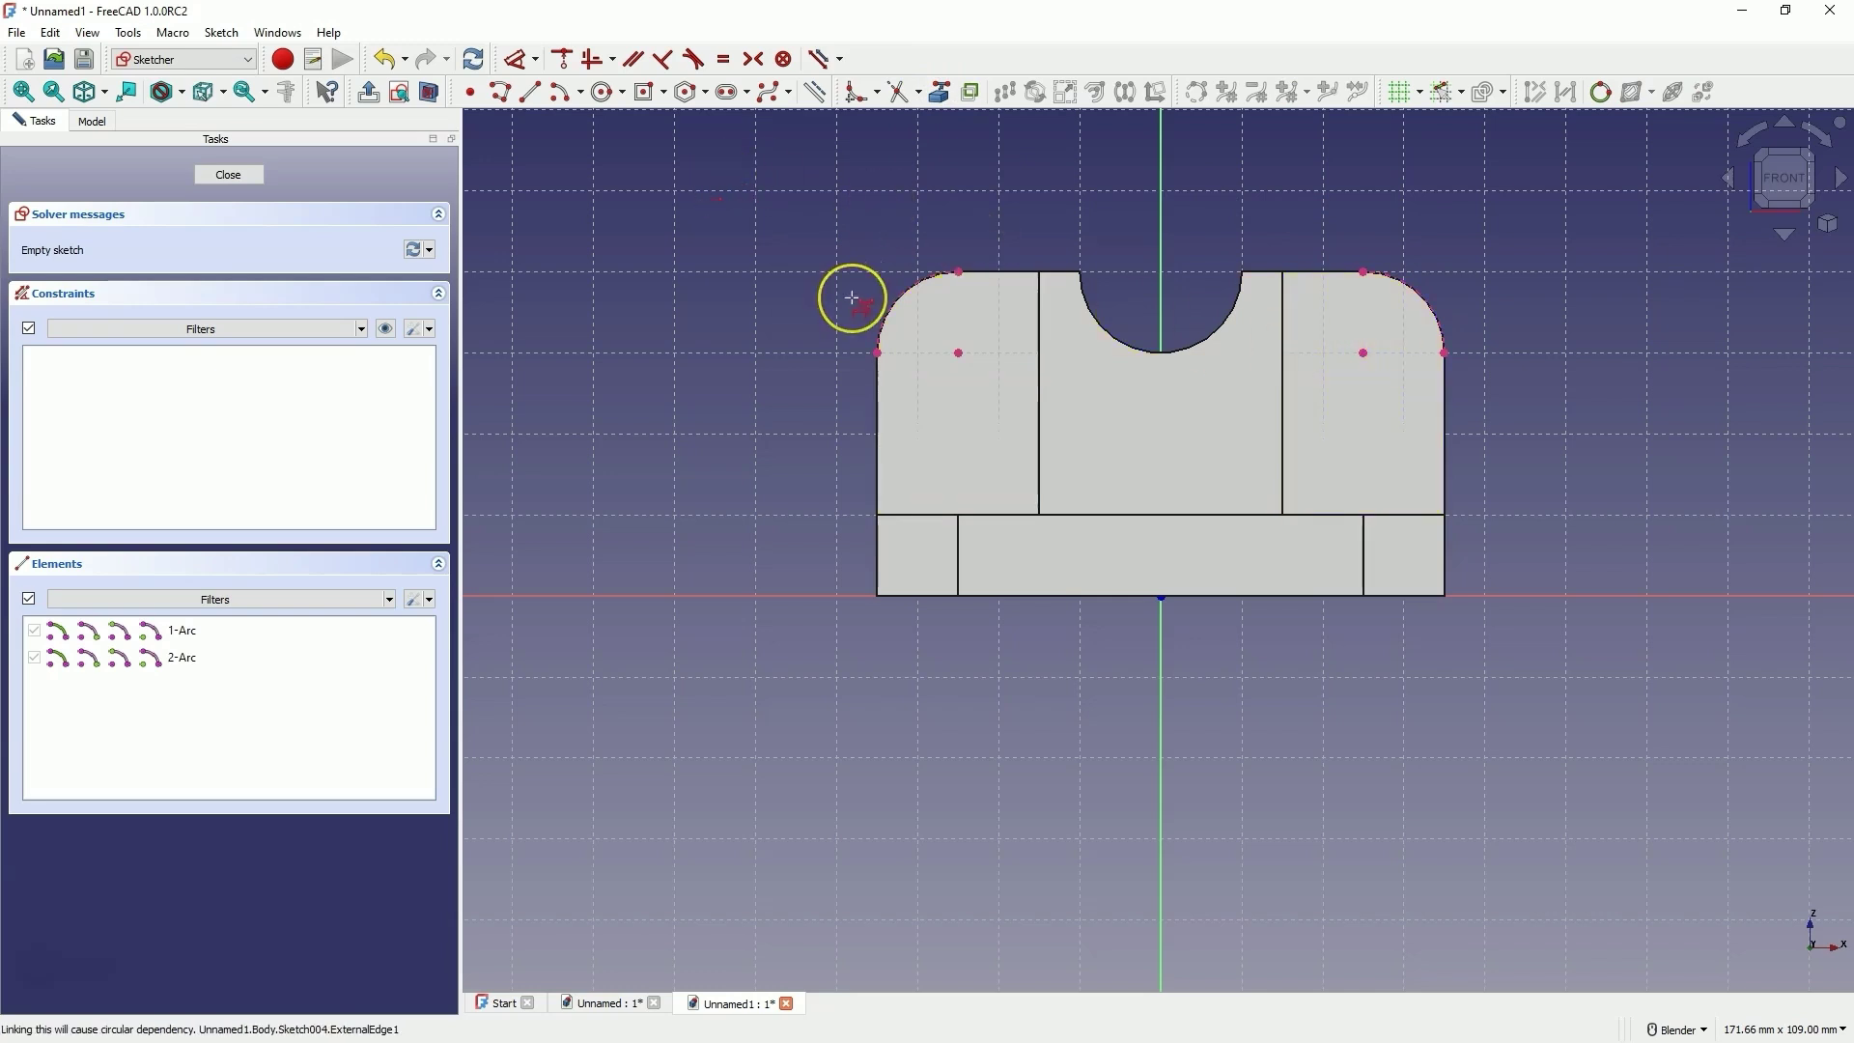
Step: Draw a 10 mm diameter circle at the center of each projected corner arc on the upright wall and close the sketch
click(606, 94)
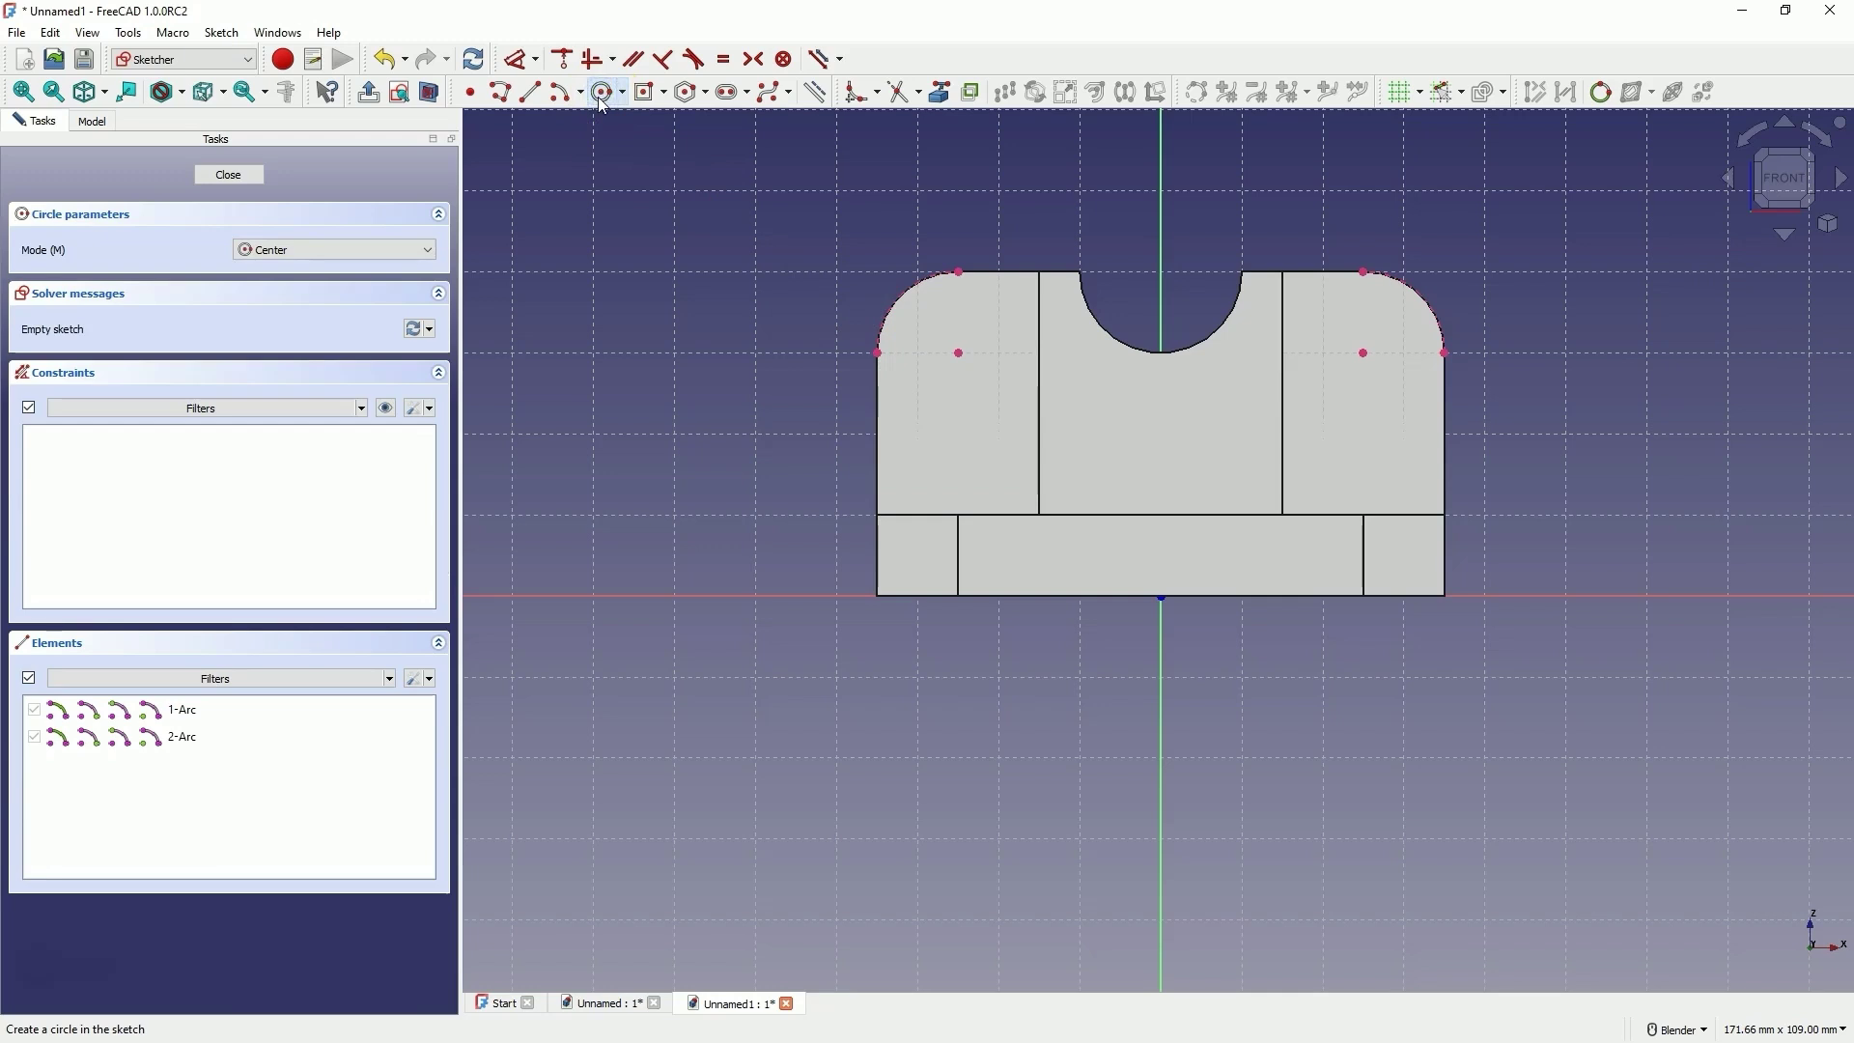
click(961, 354)
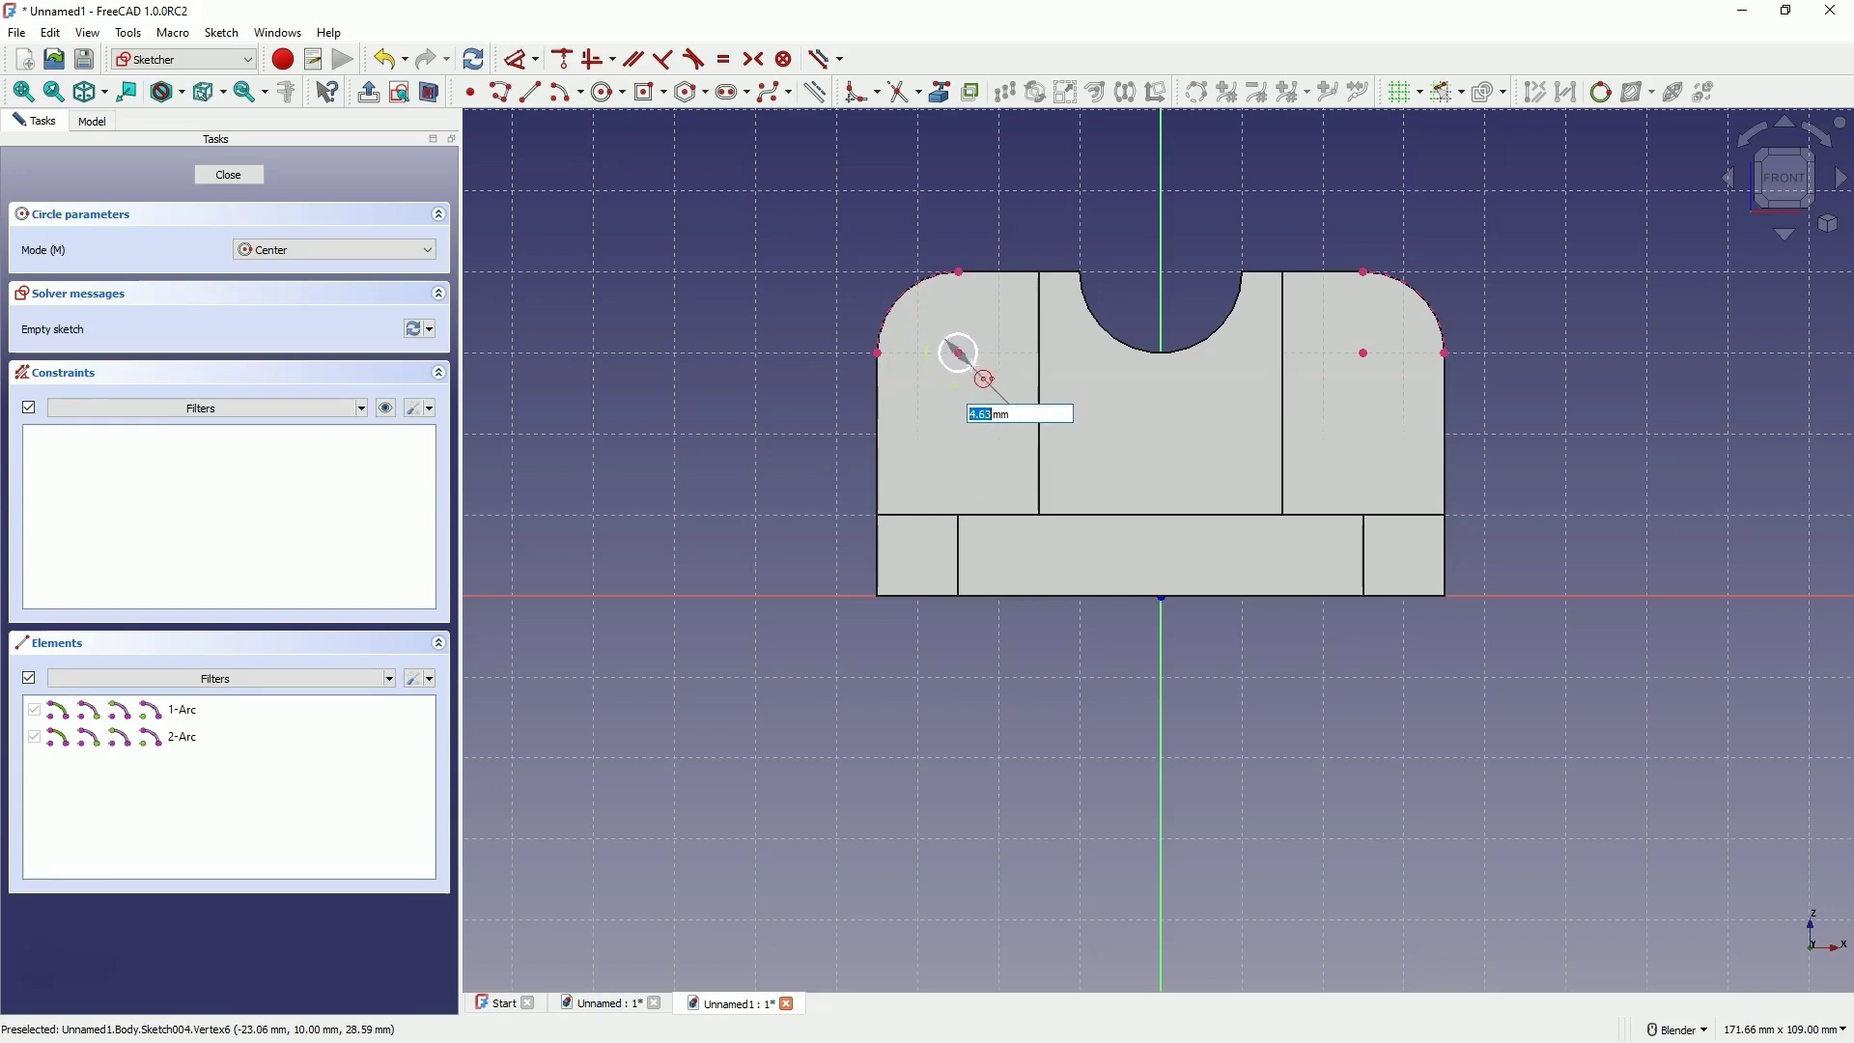
text(10)
key(Return)
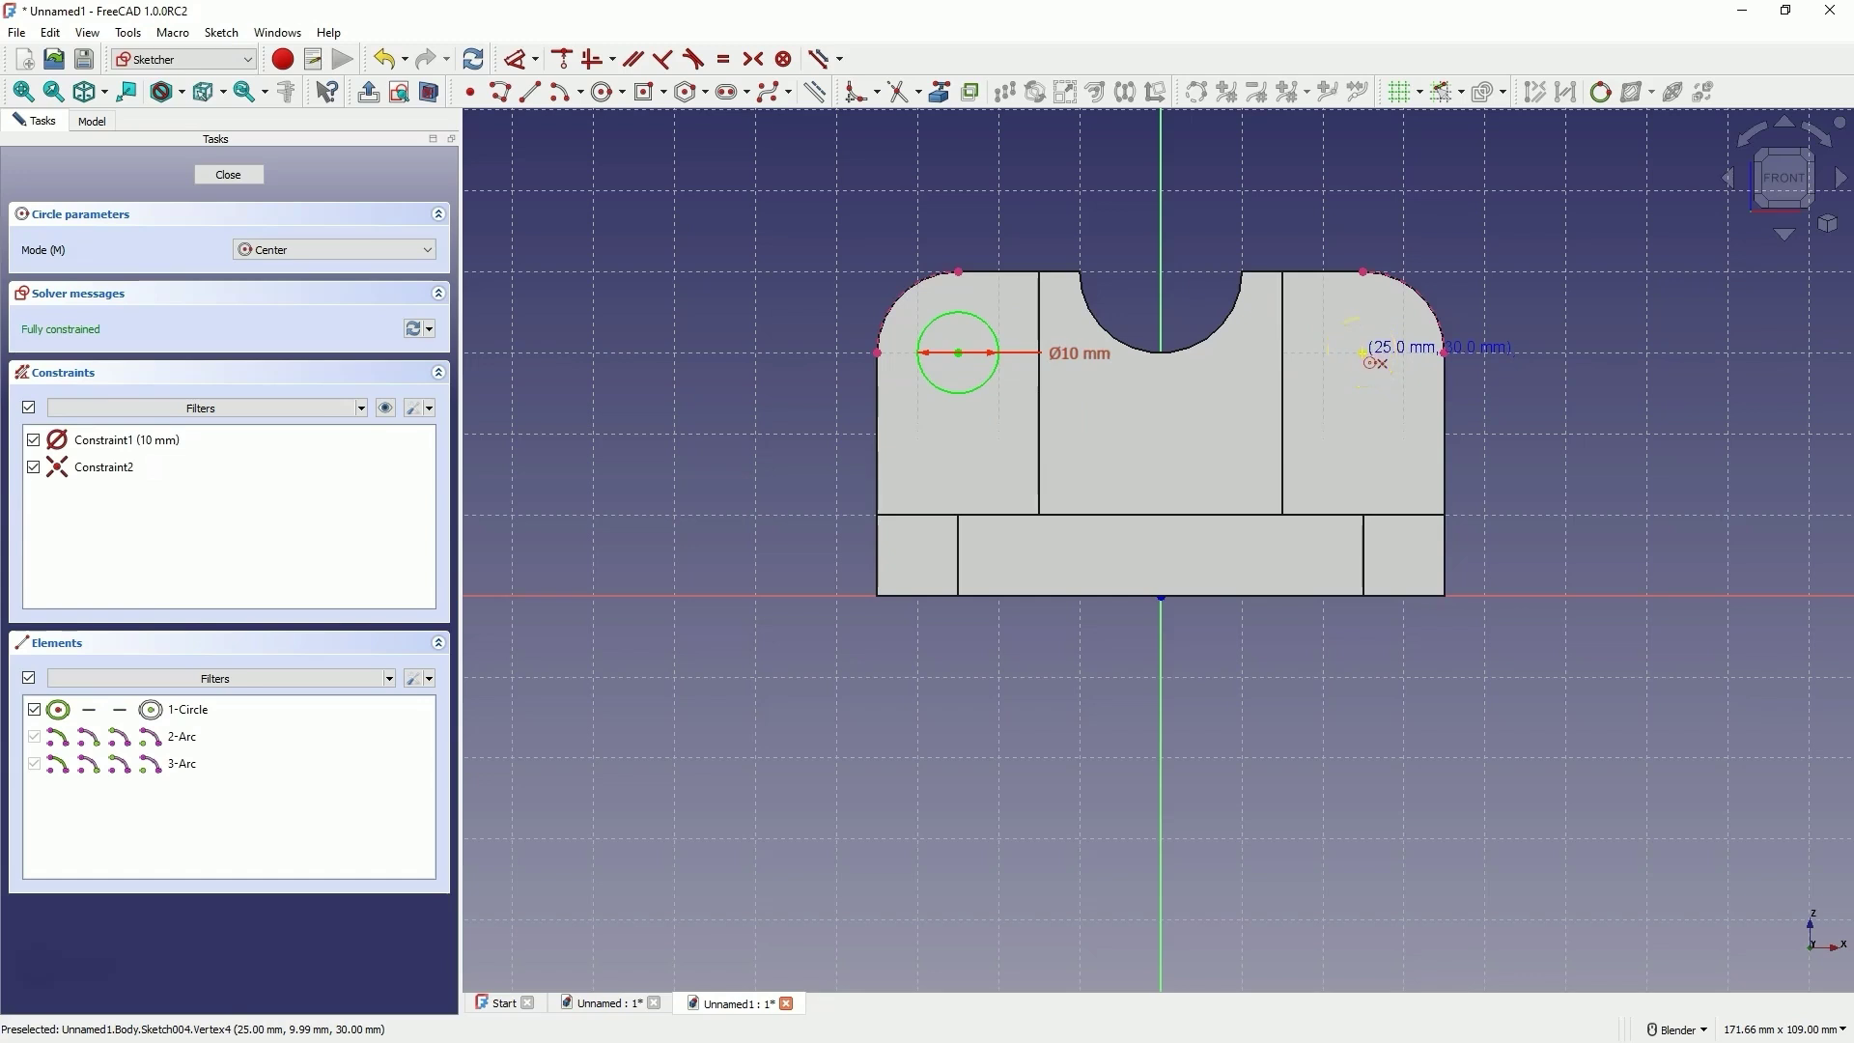
click(1363, 353)
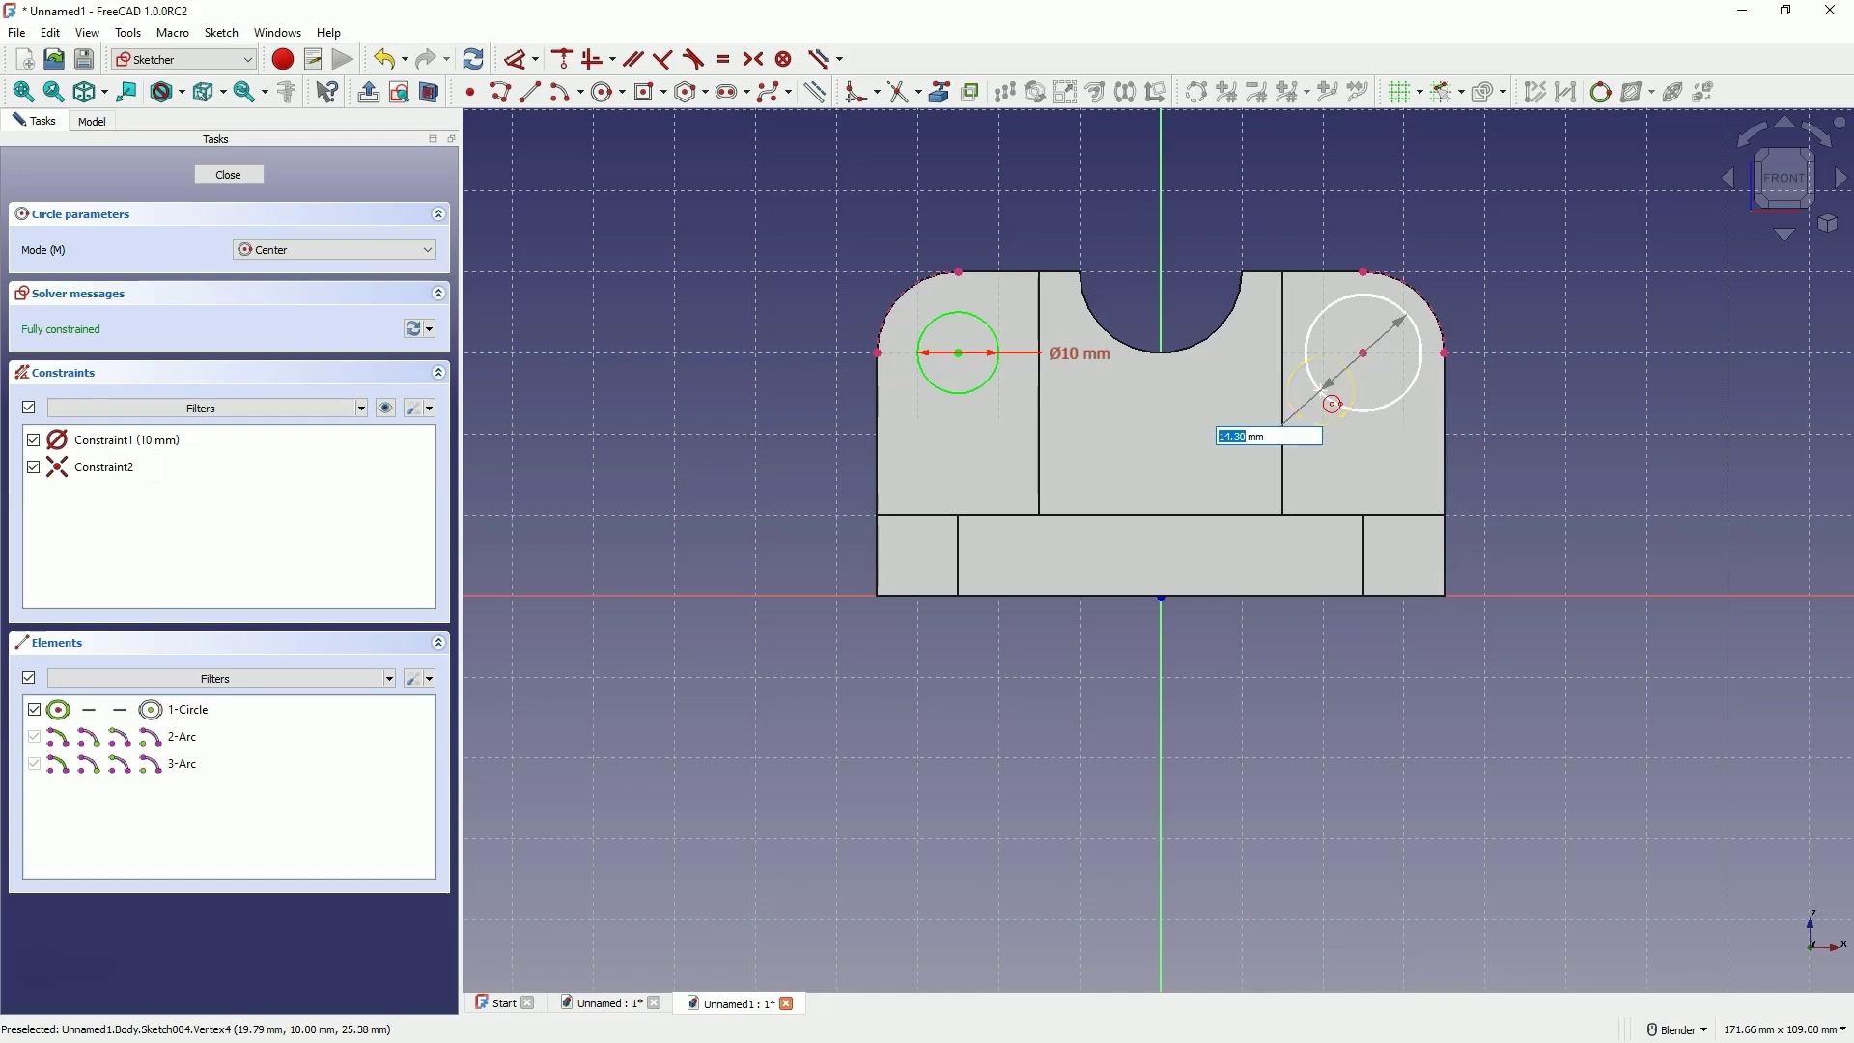
text(1)
key(Return)
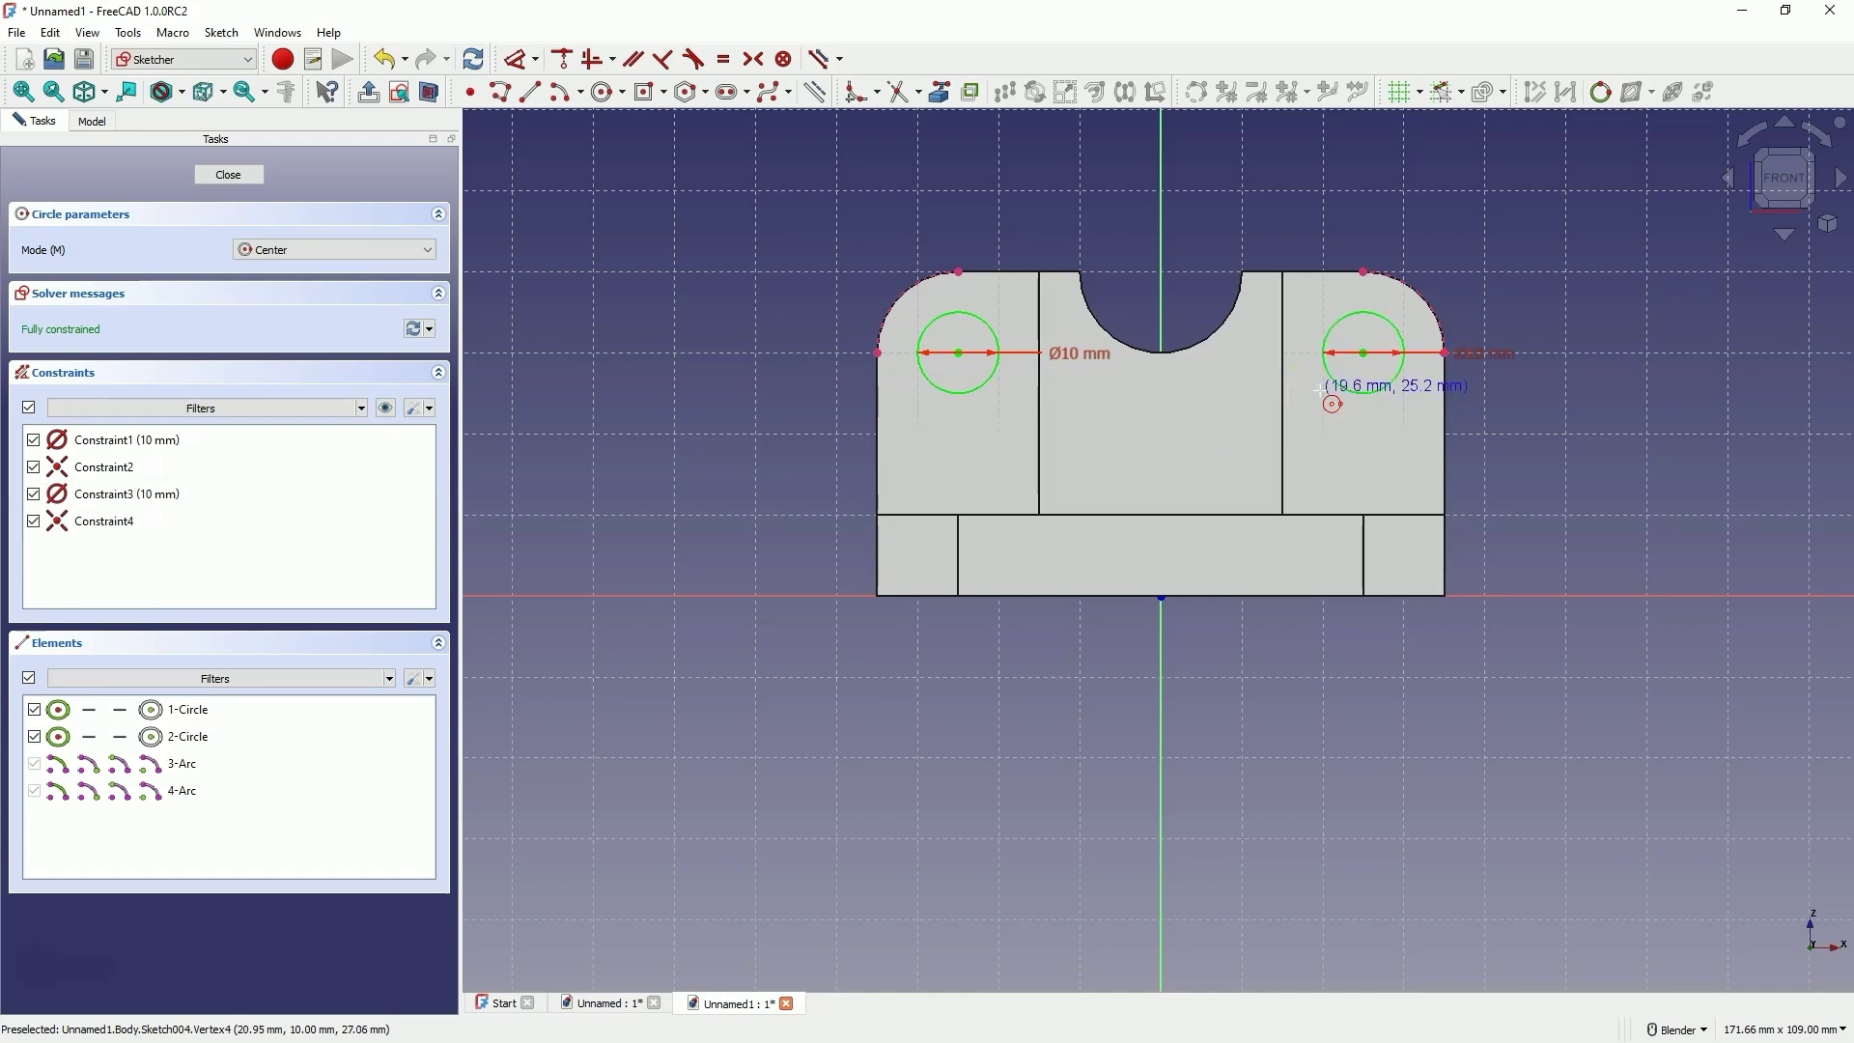
click(228, 175)
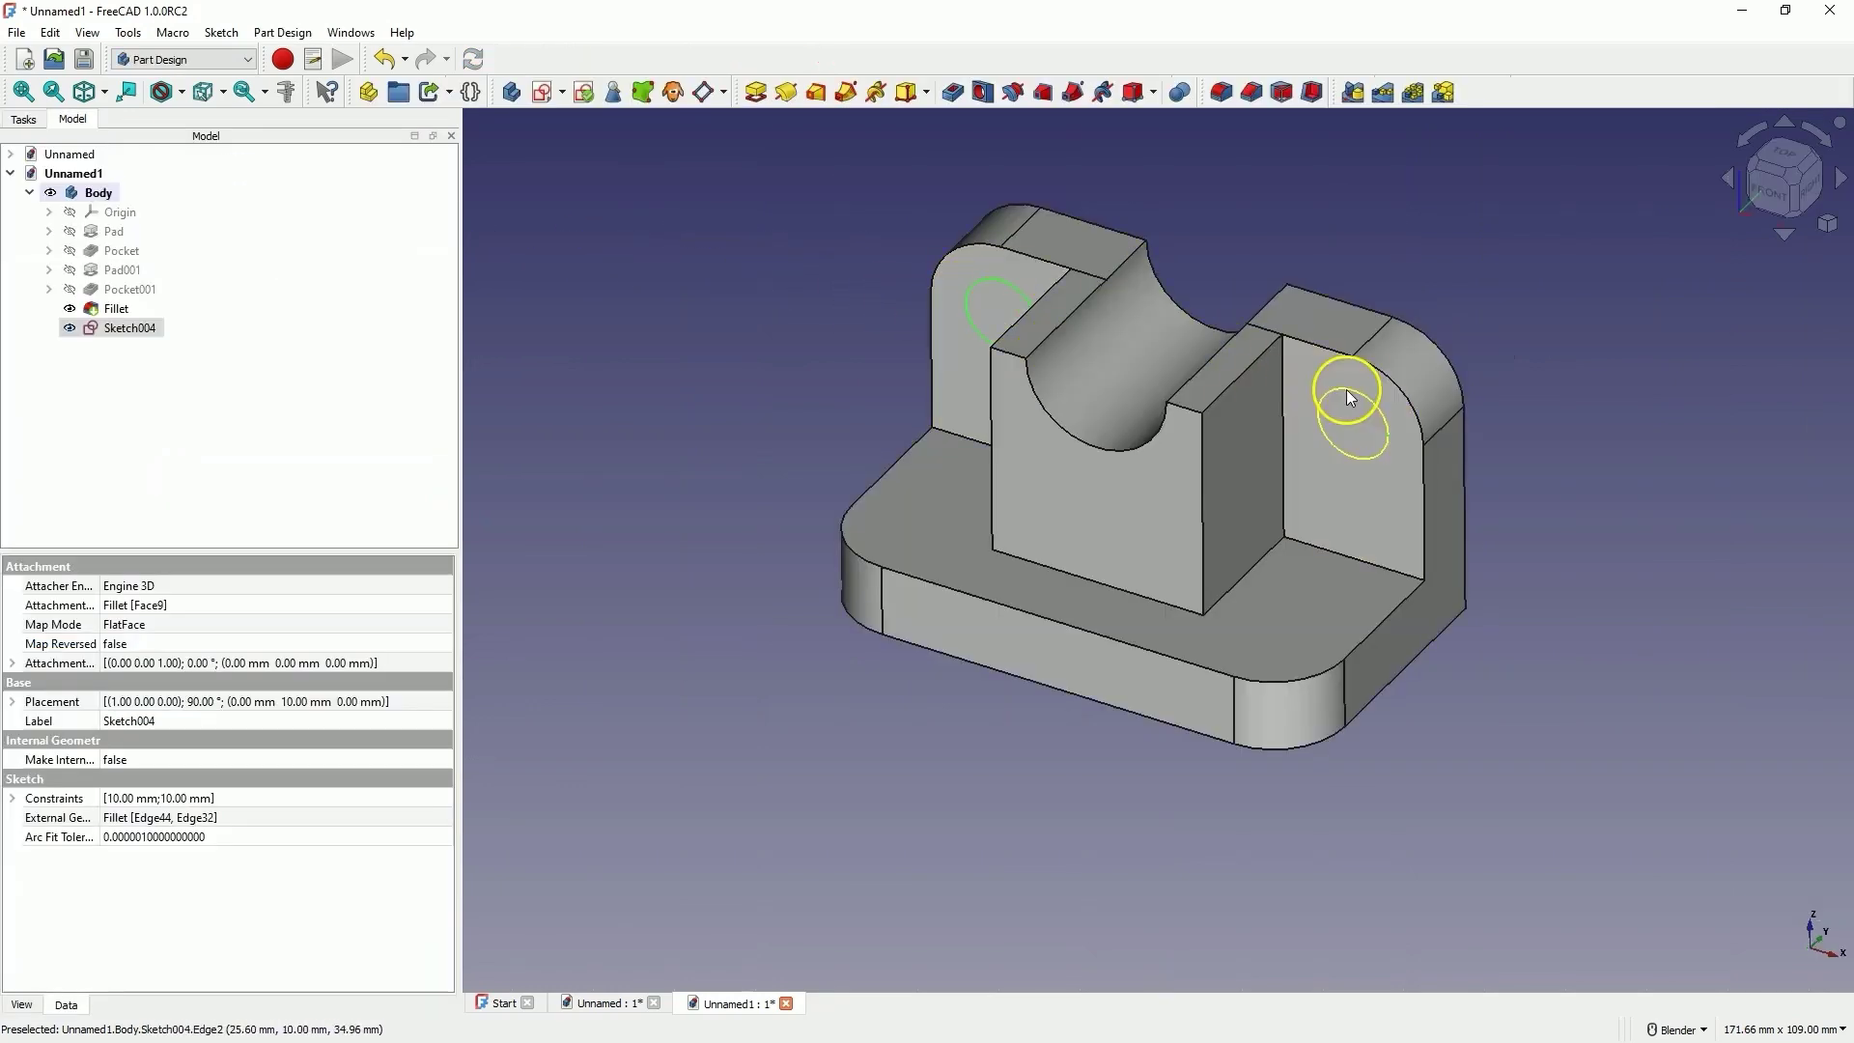
Step: Pocket the two-circle sketch with the Through all type to cut the holes in the upright wall's lugs
click(953, 93)
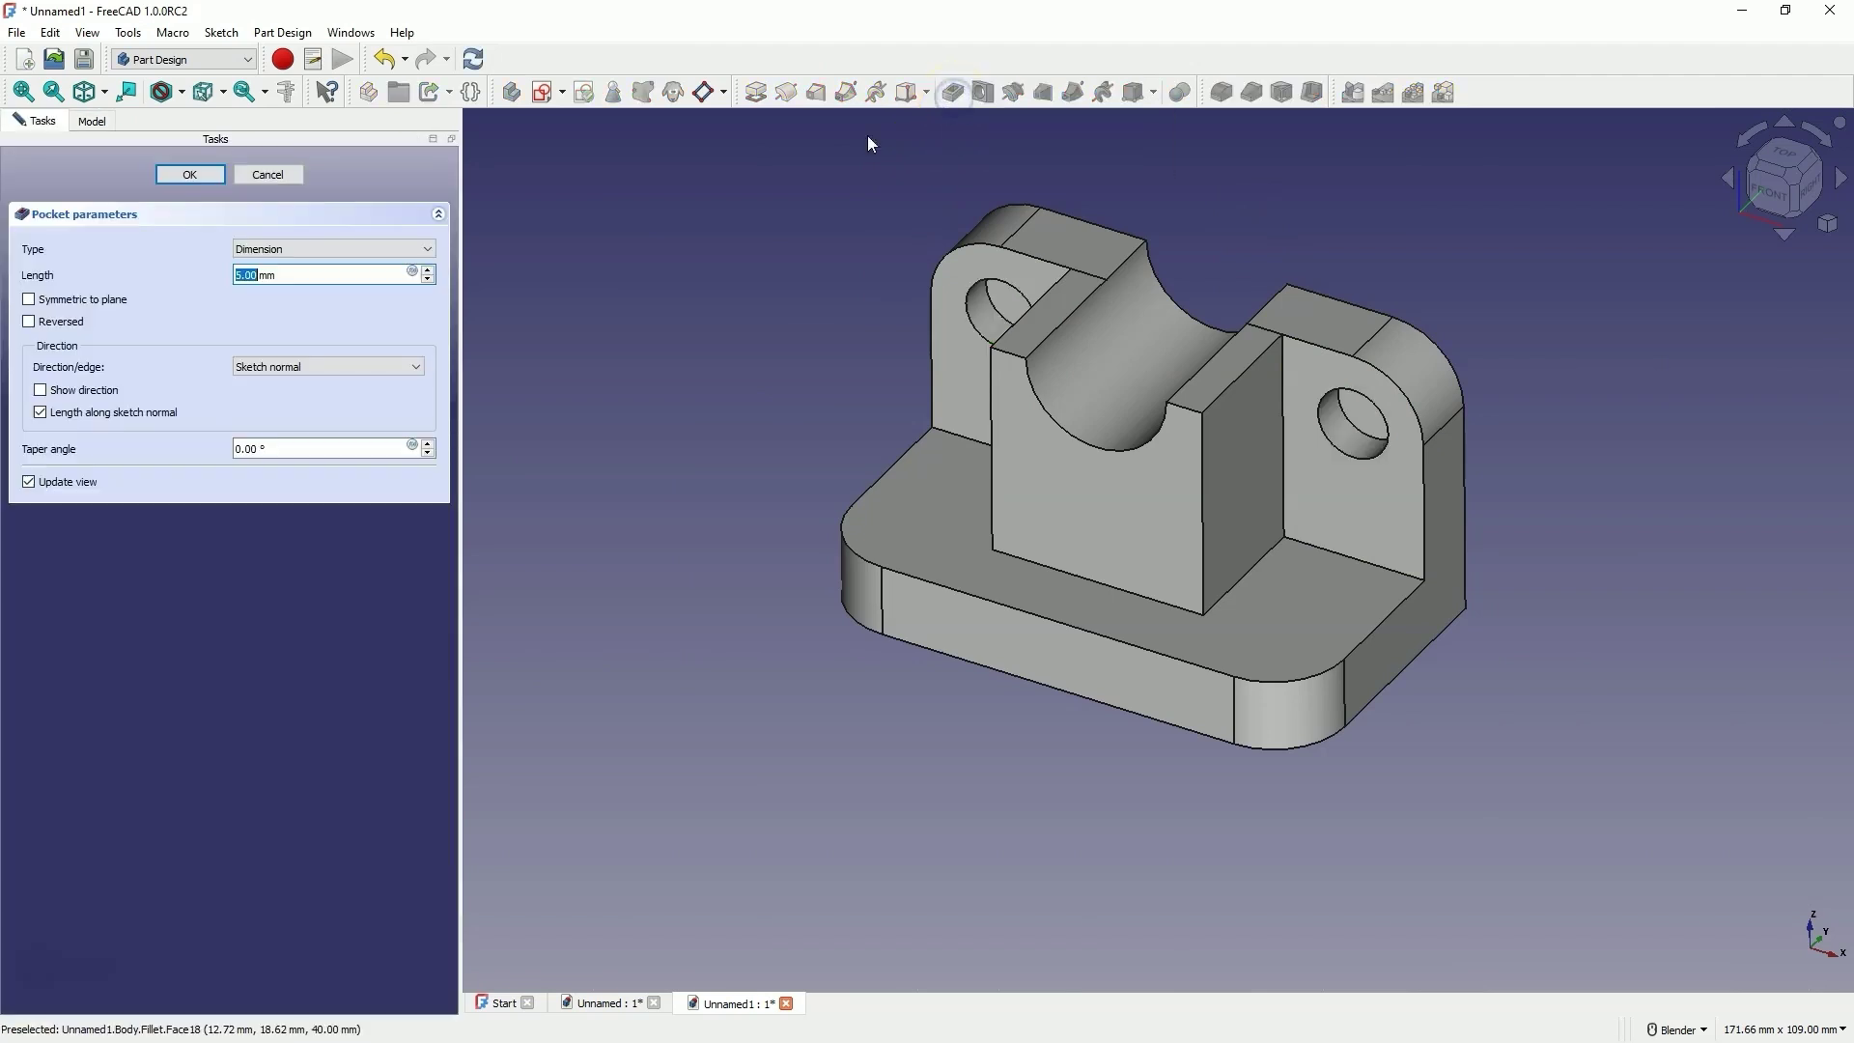
click(346, 248)
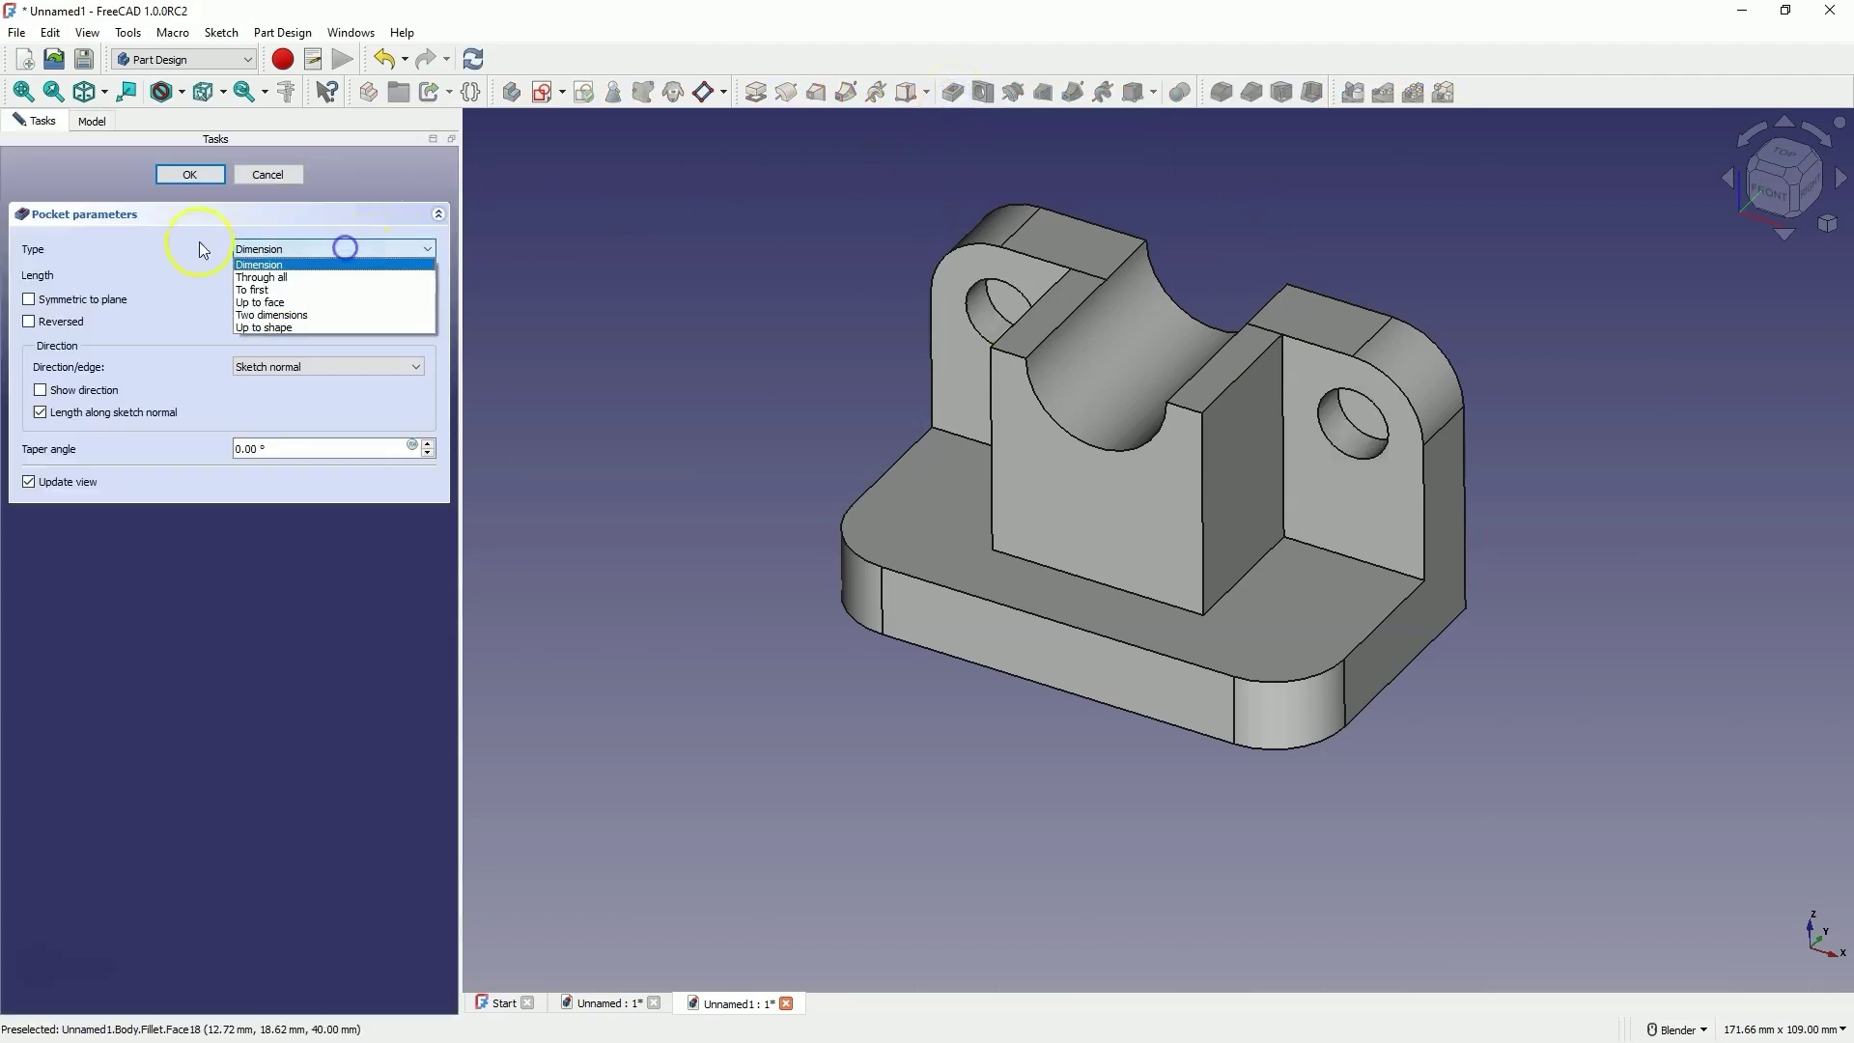
click(289, 278)
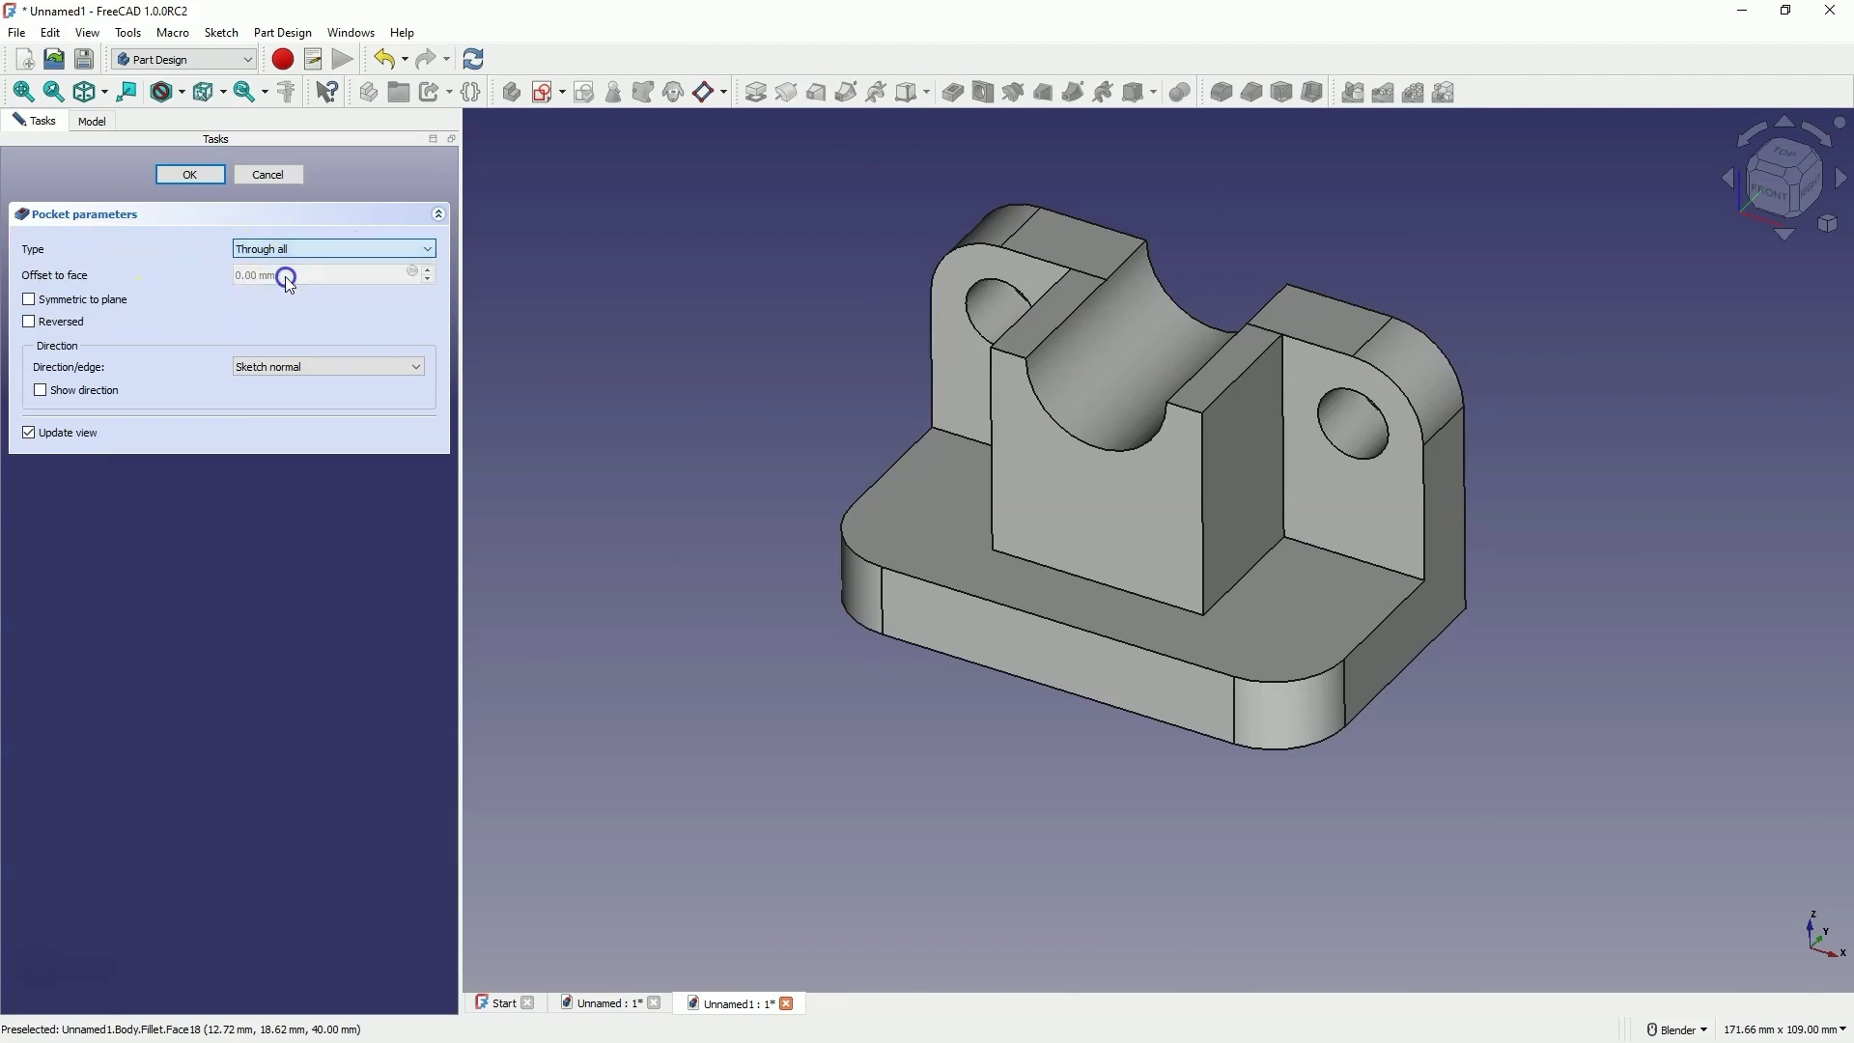
click(190, 175)
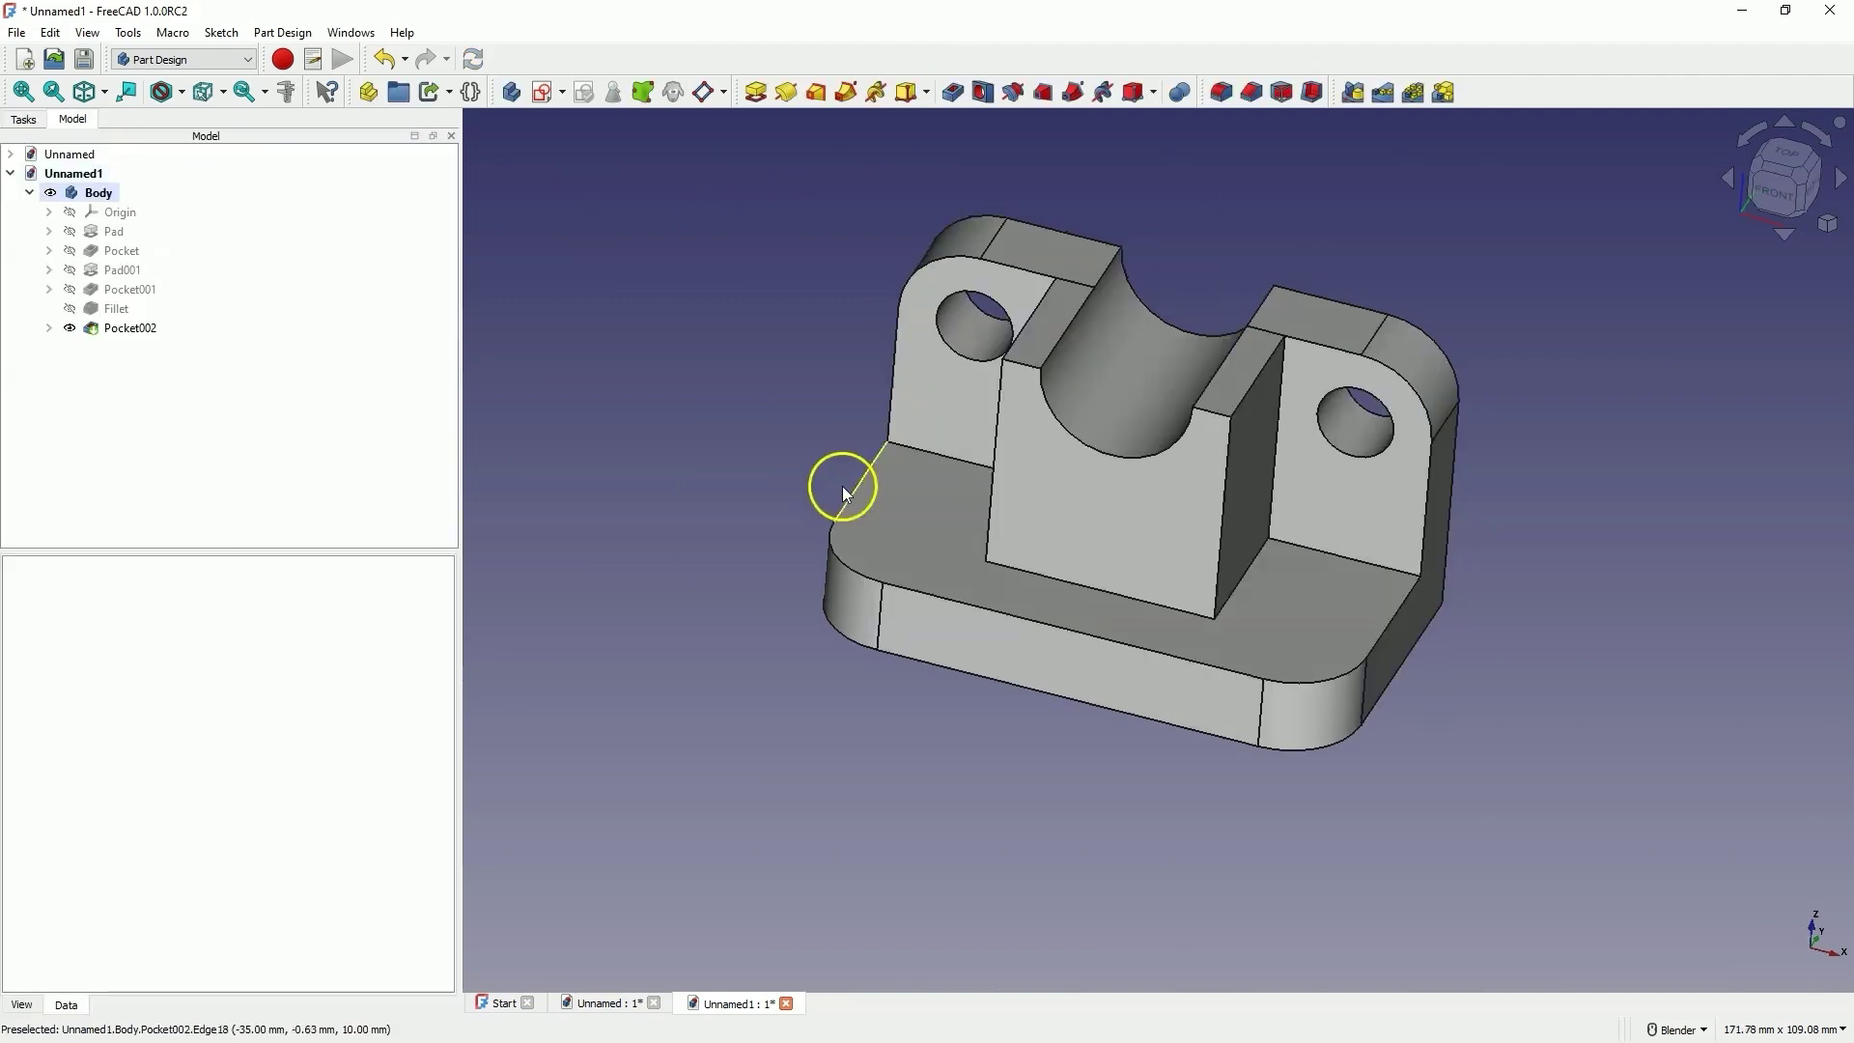
Step: Start a sketch on the top face of the base and project its two rounded front corner arcs as external geometry
click(922, 546)
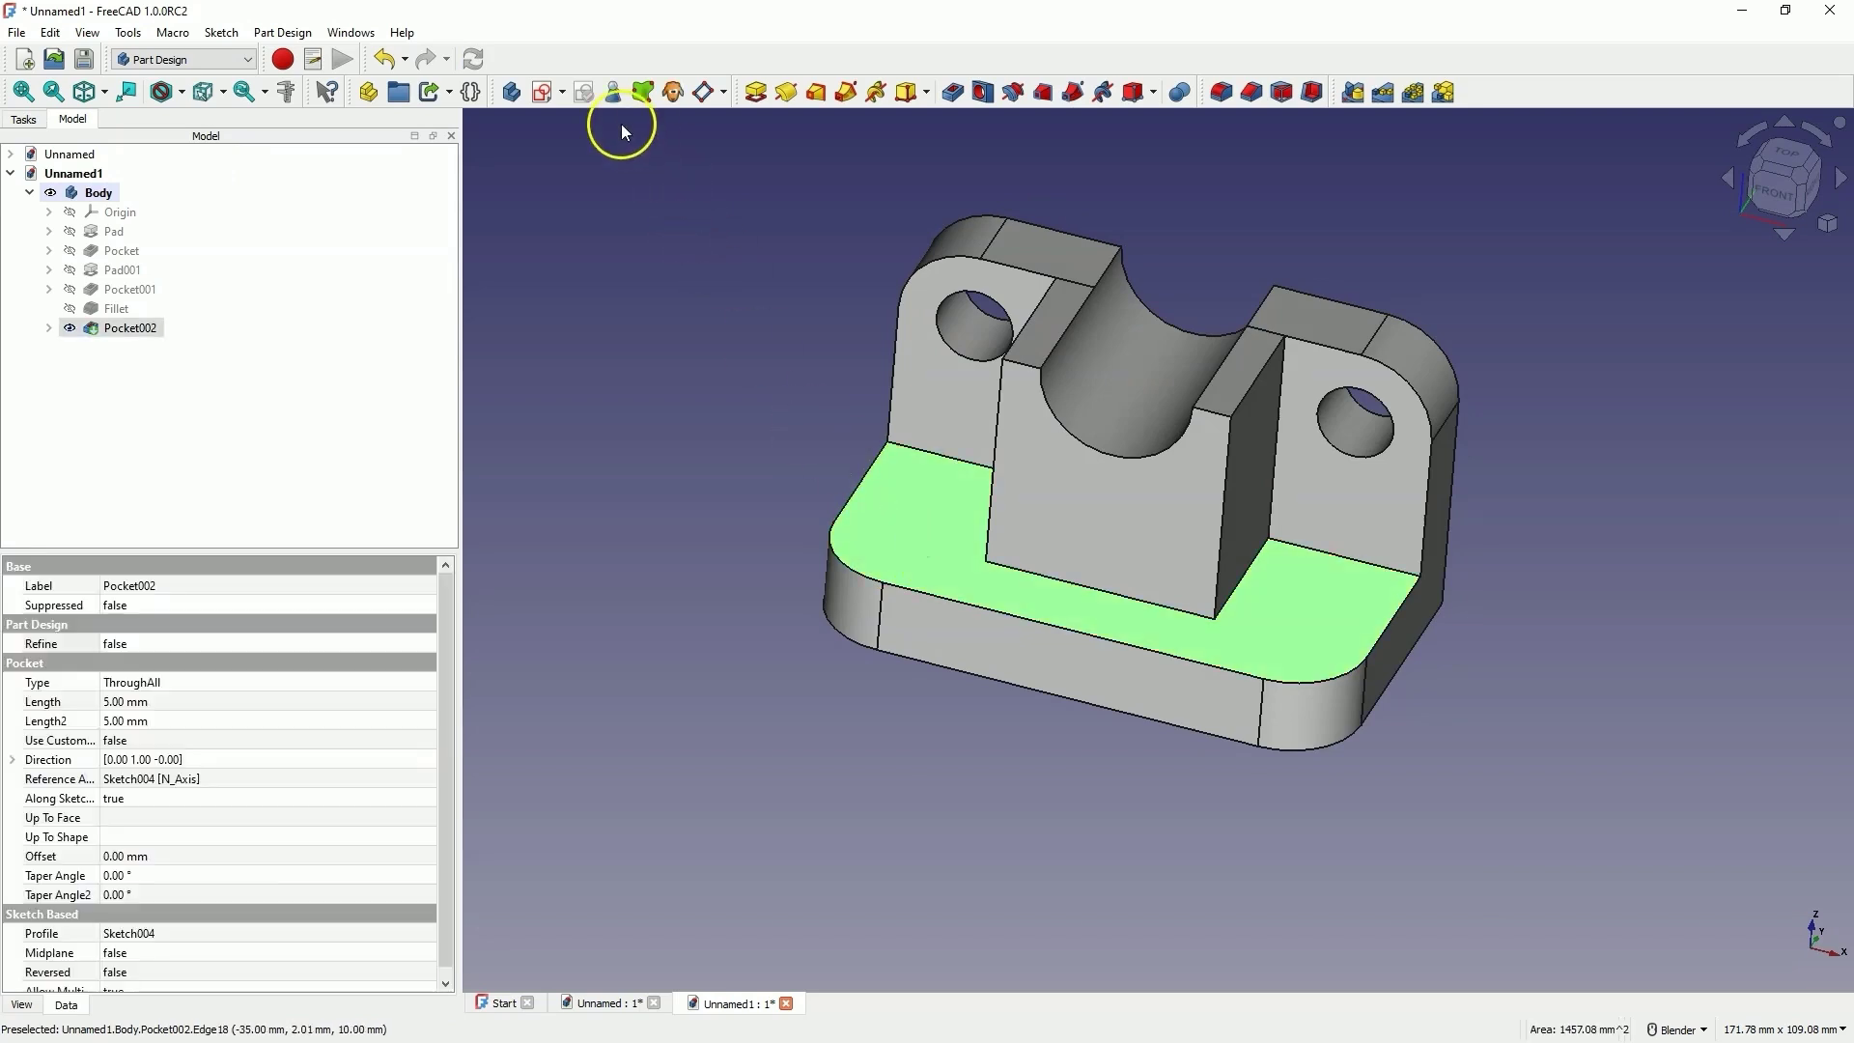
click(543, 93)
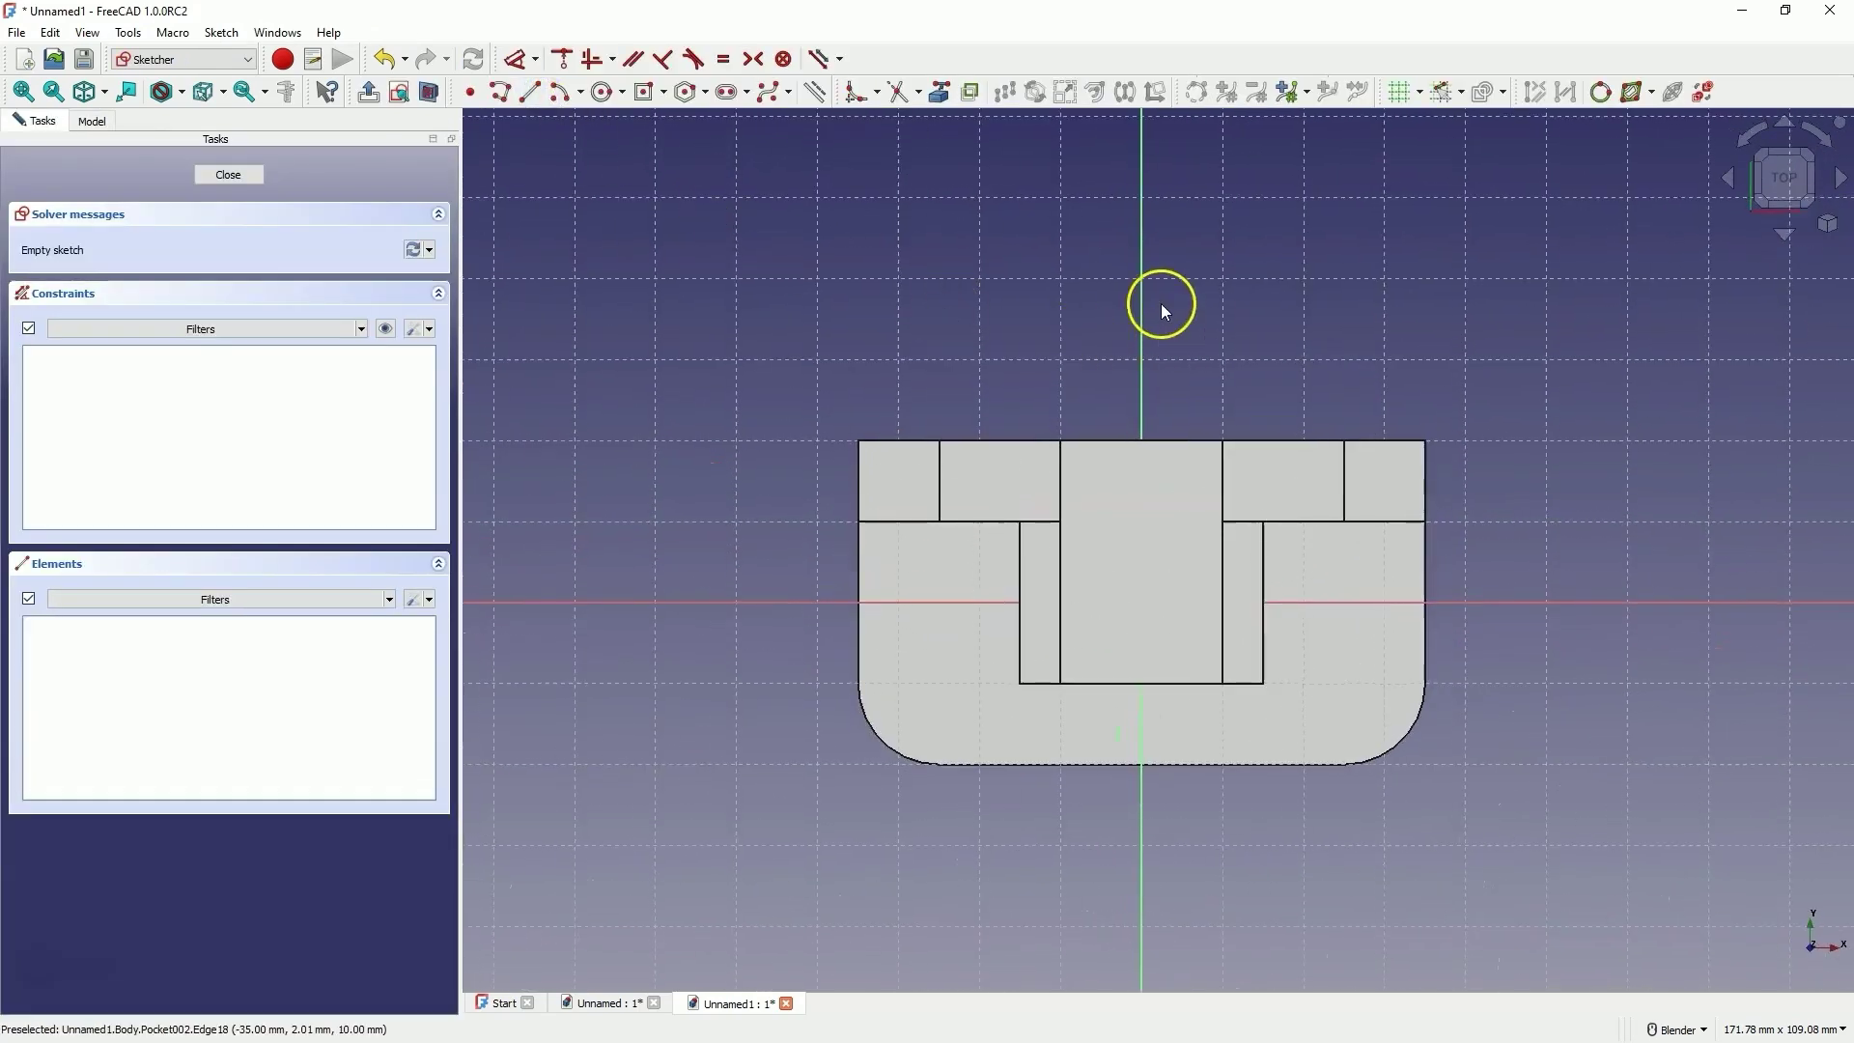
click(943, 98)
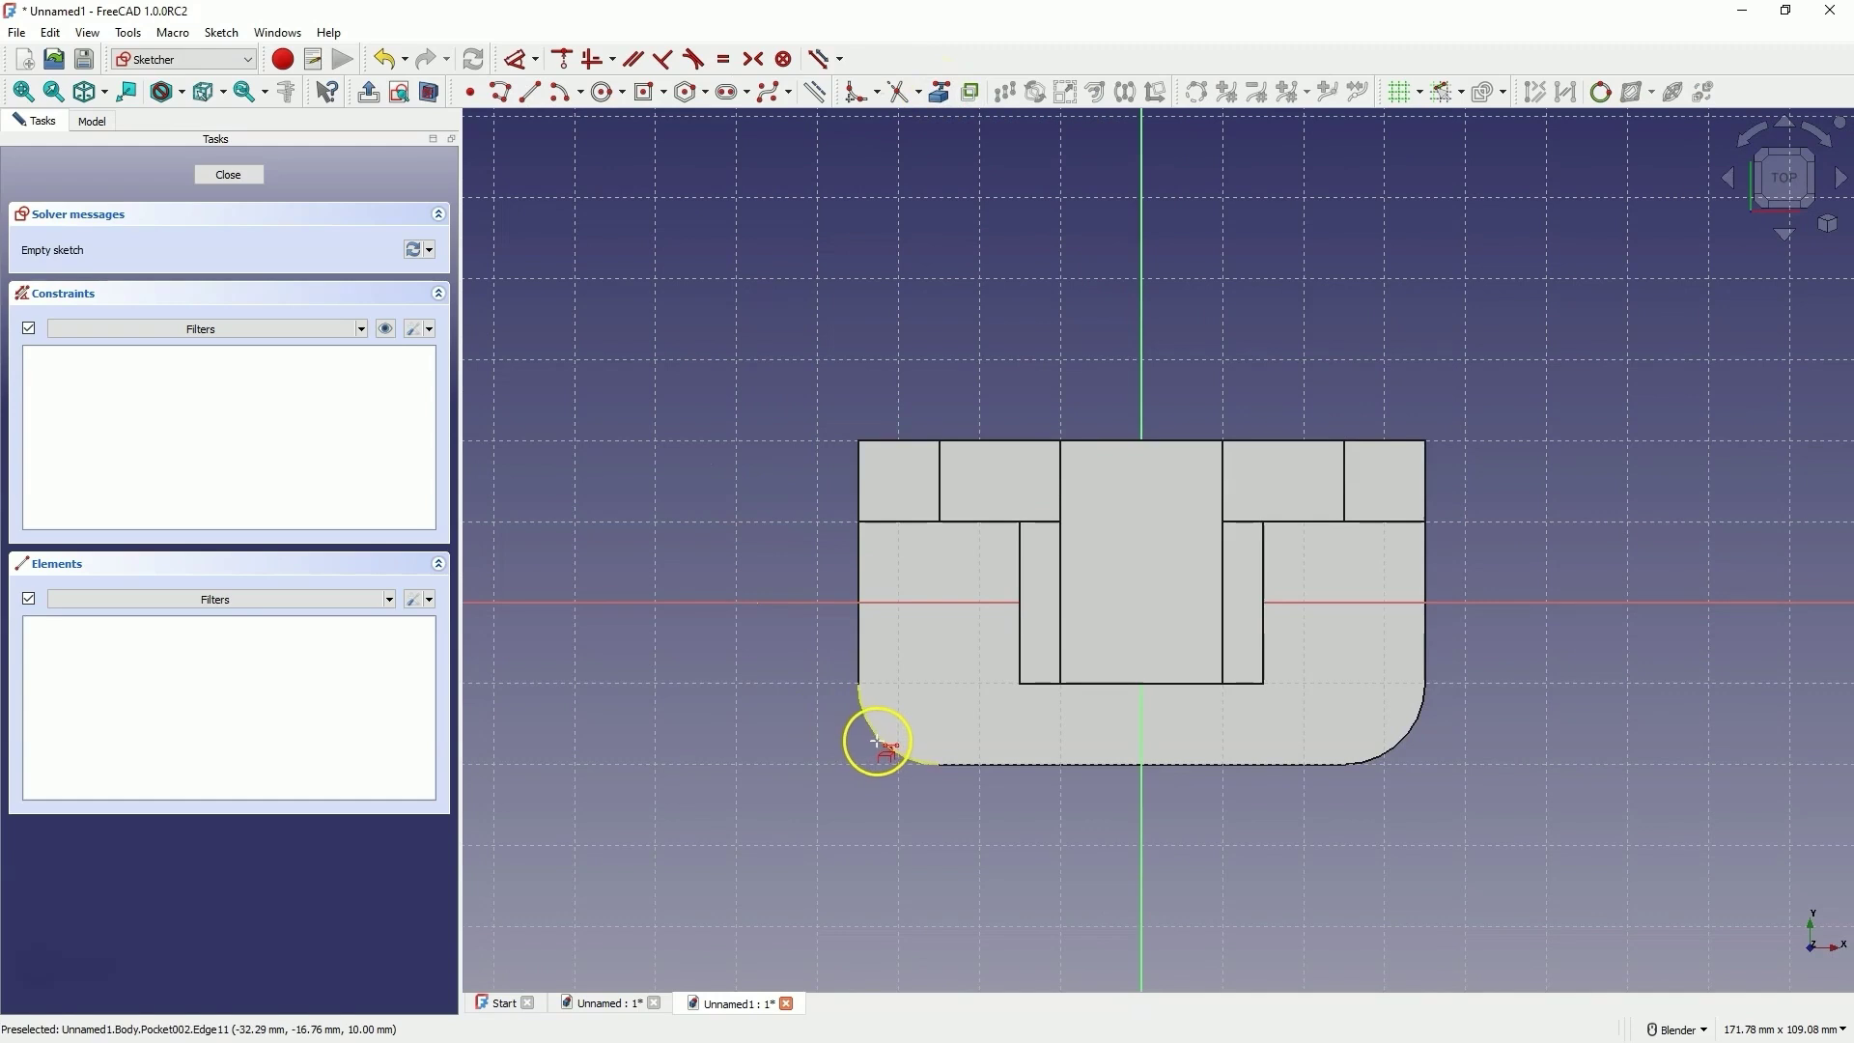
click(877, 741)
click(1400, 745)
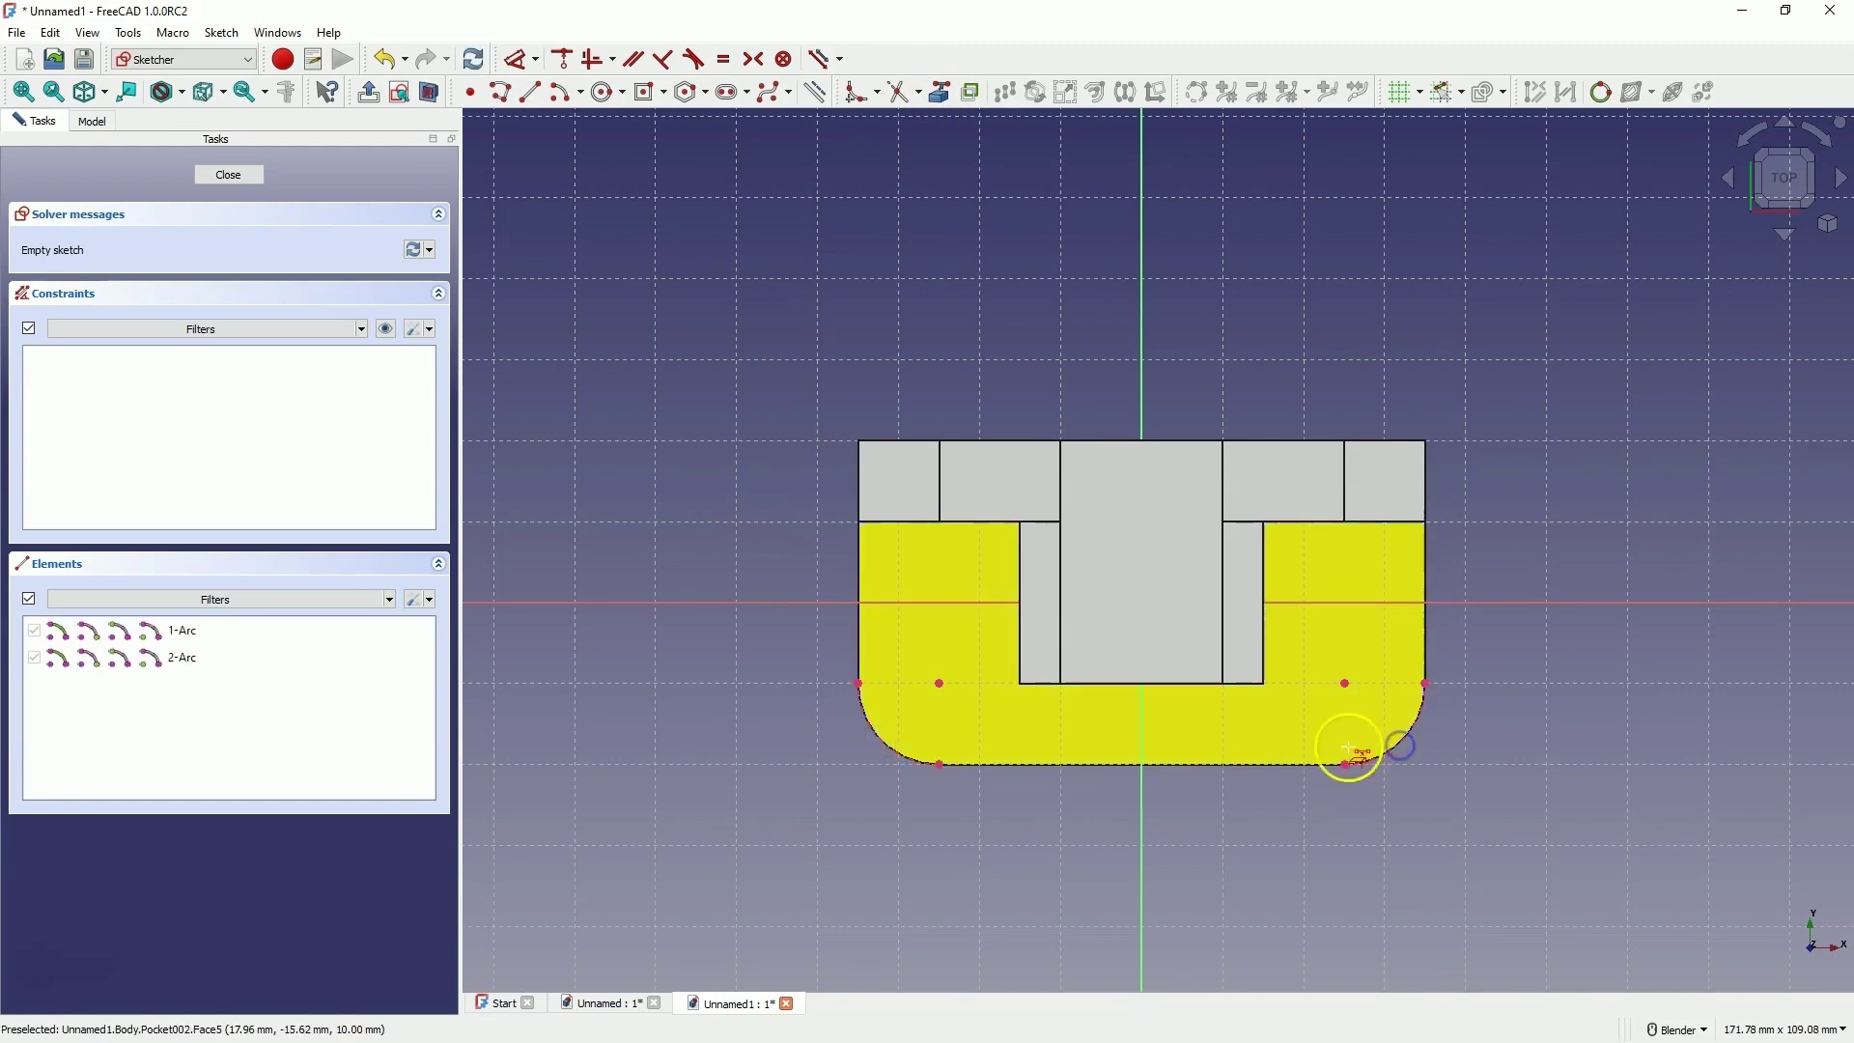
Step: Draw a 10 mm diameter circle at the center of each projected base corner arc and close the sketch
click(604, 94)
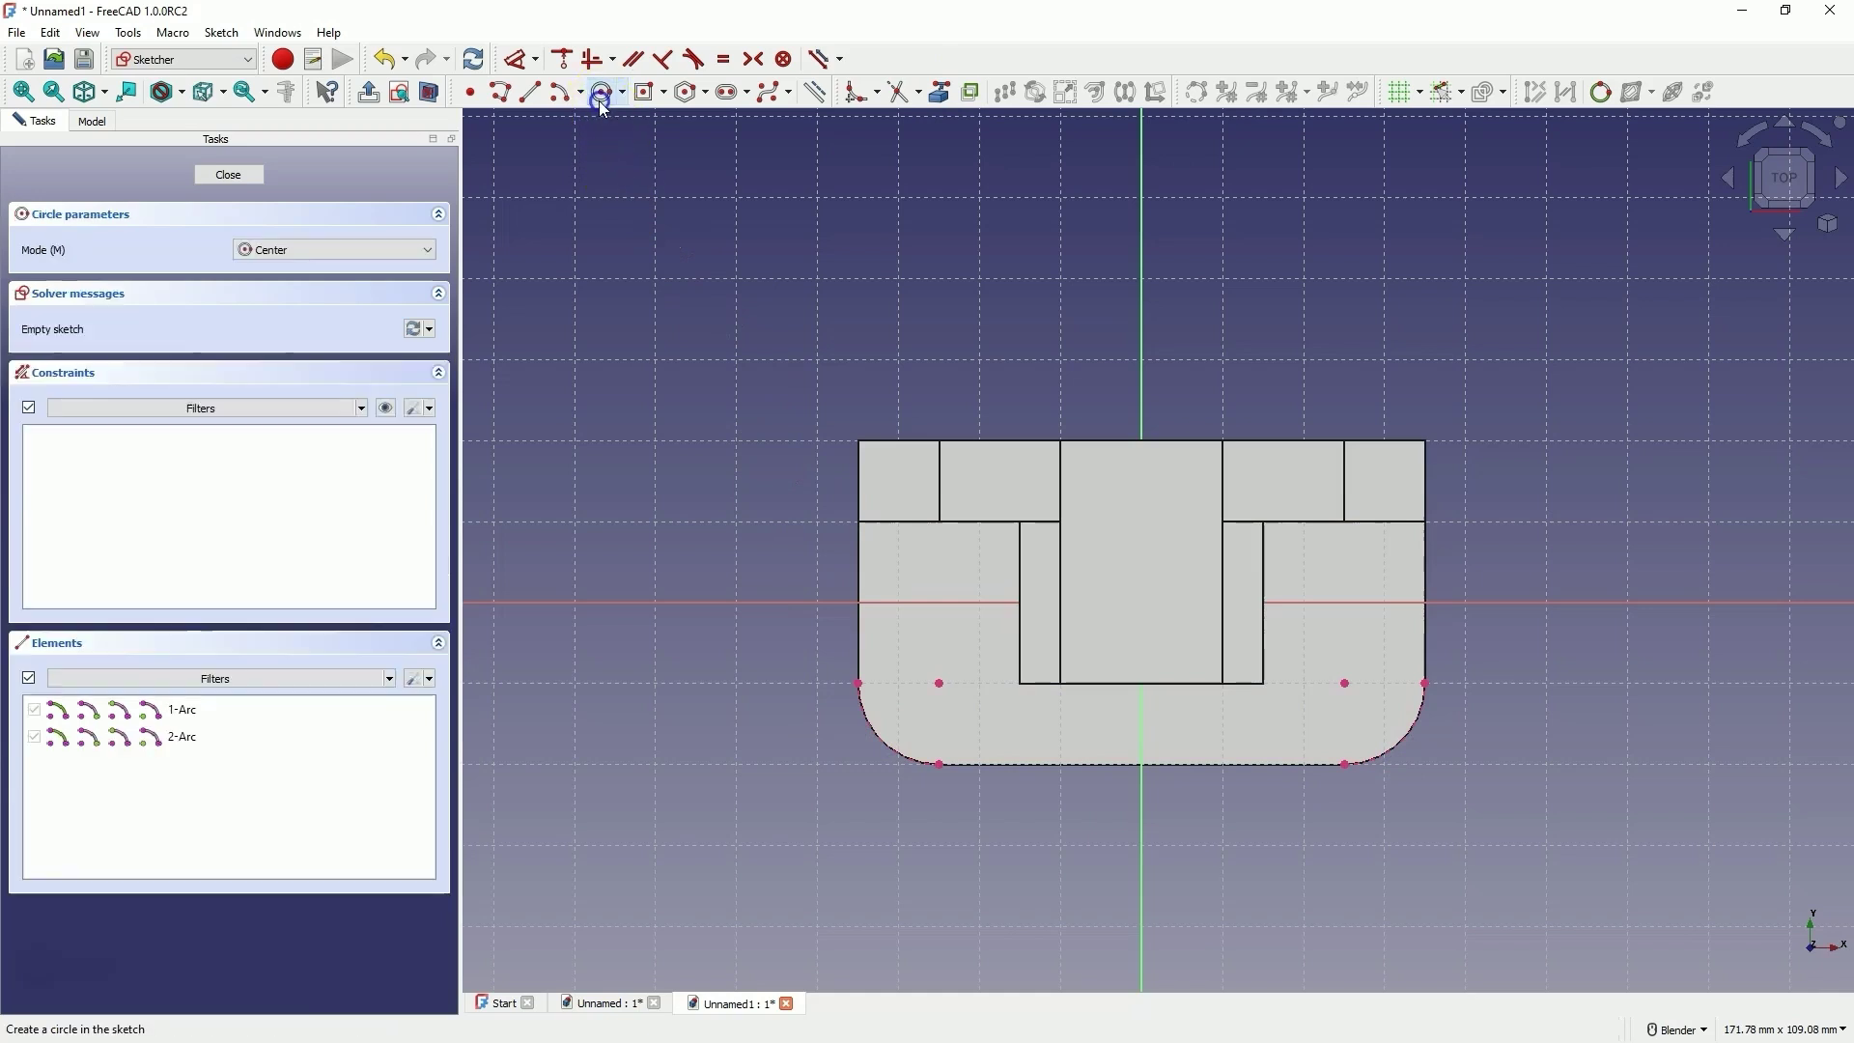
click(941, 682)
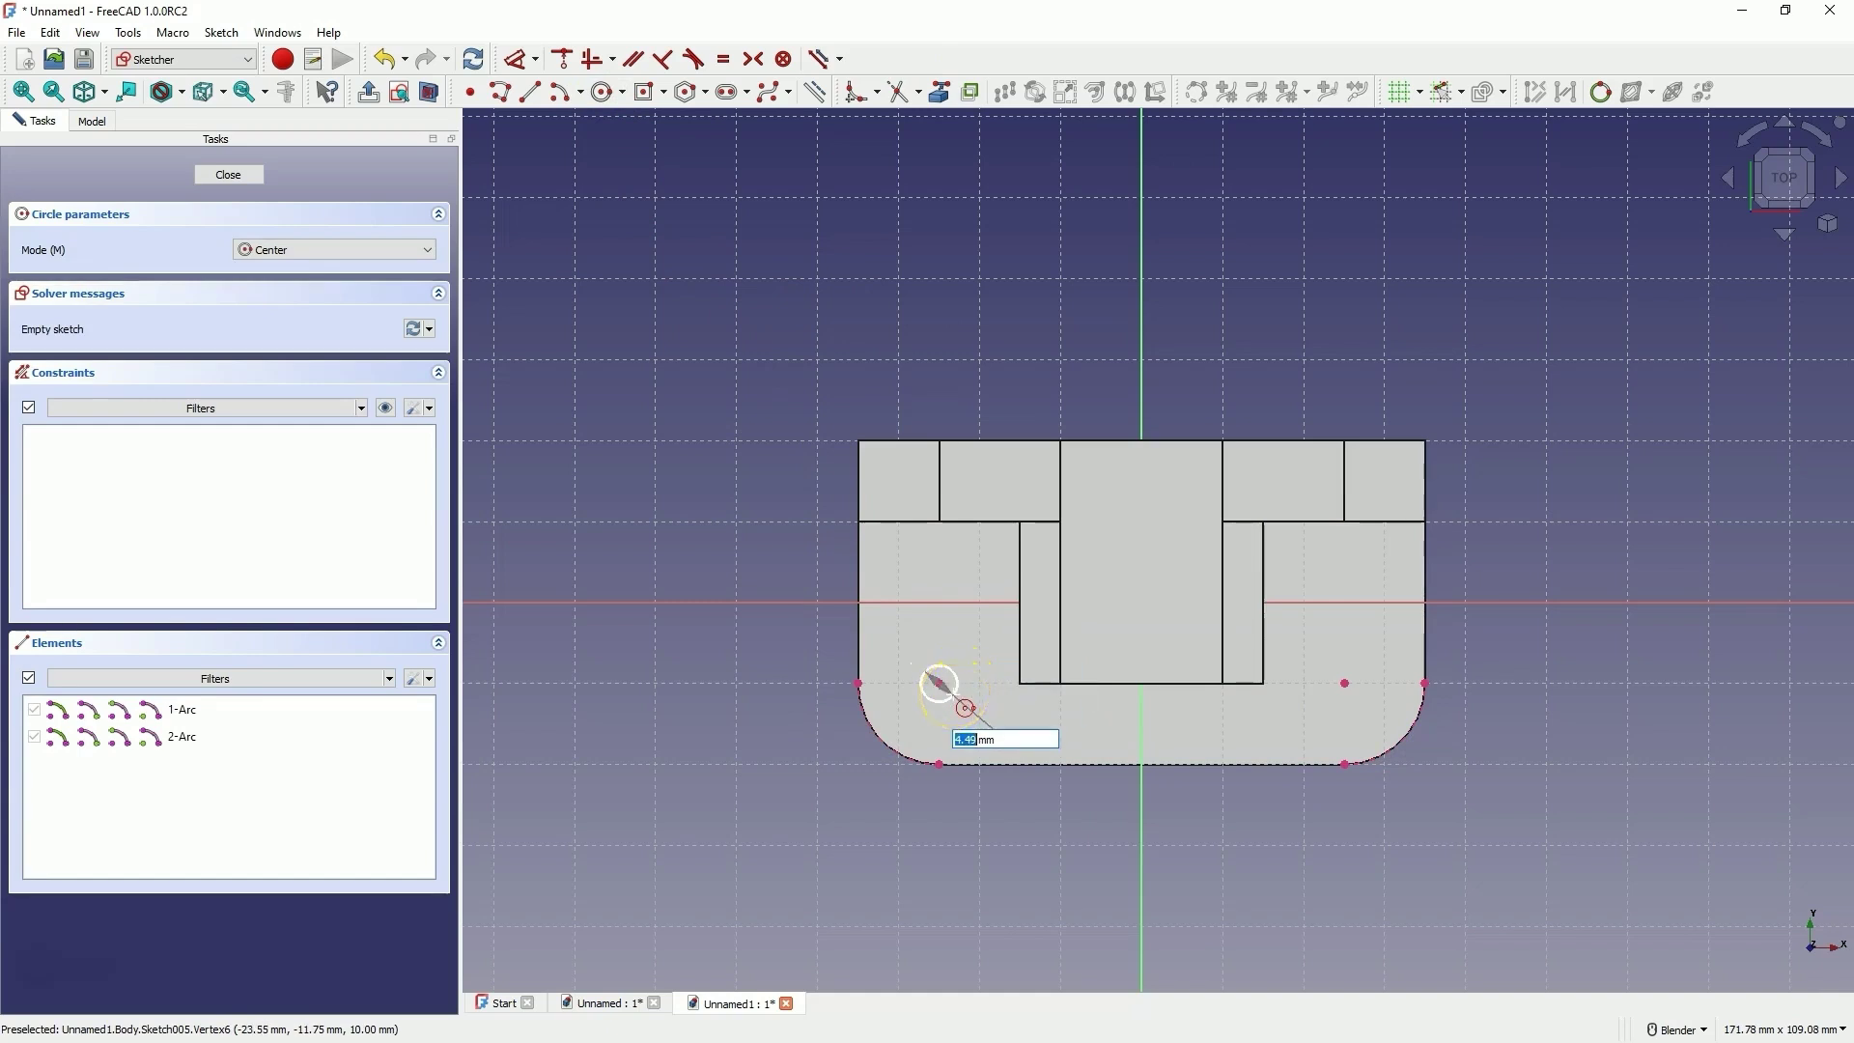
text(10)
key(Return)
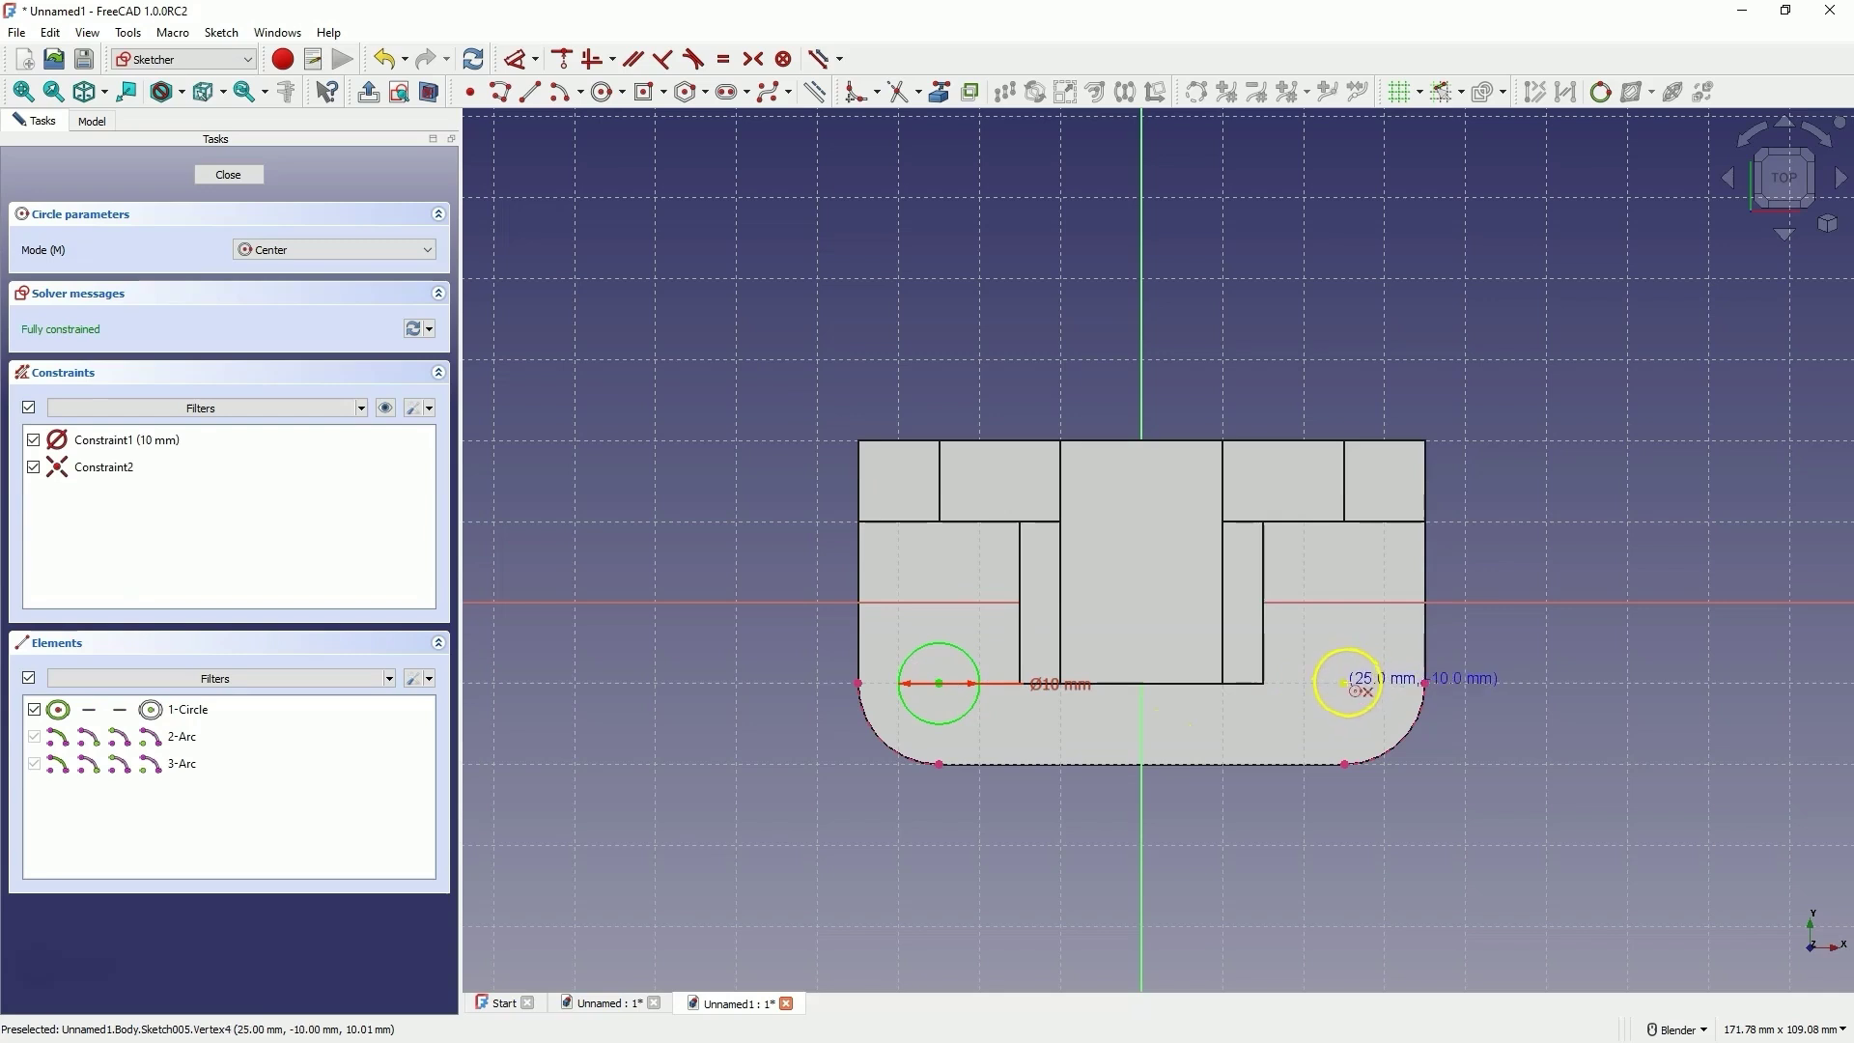
click(1345, 682)
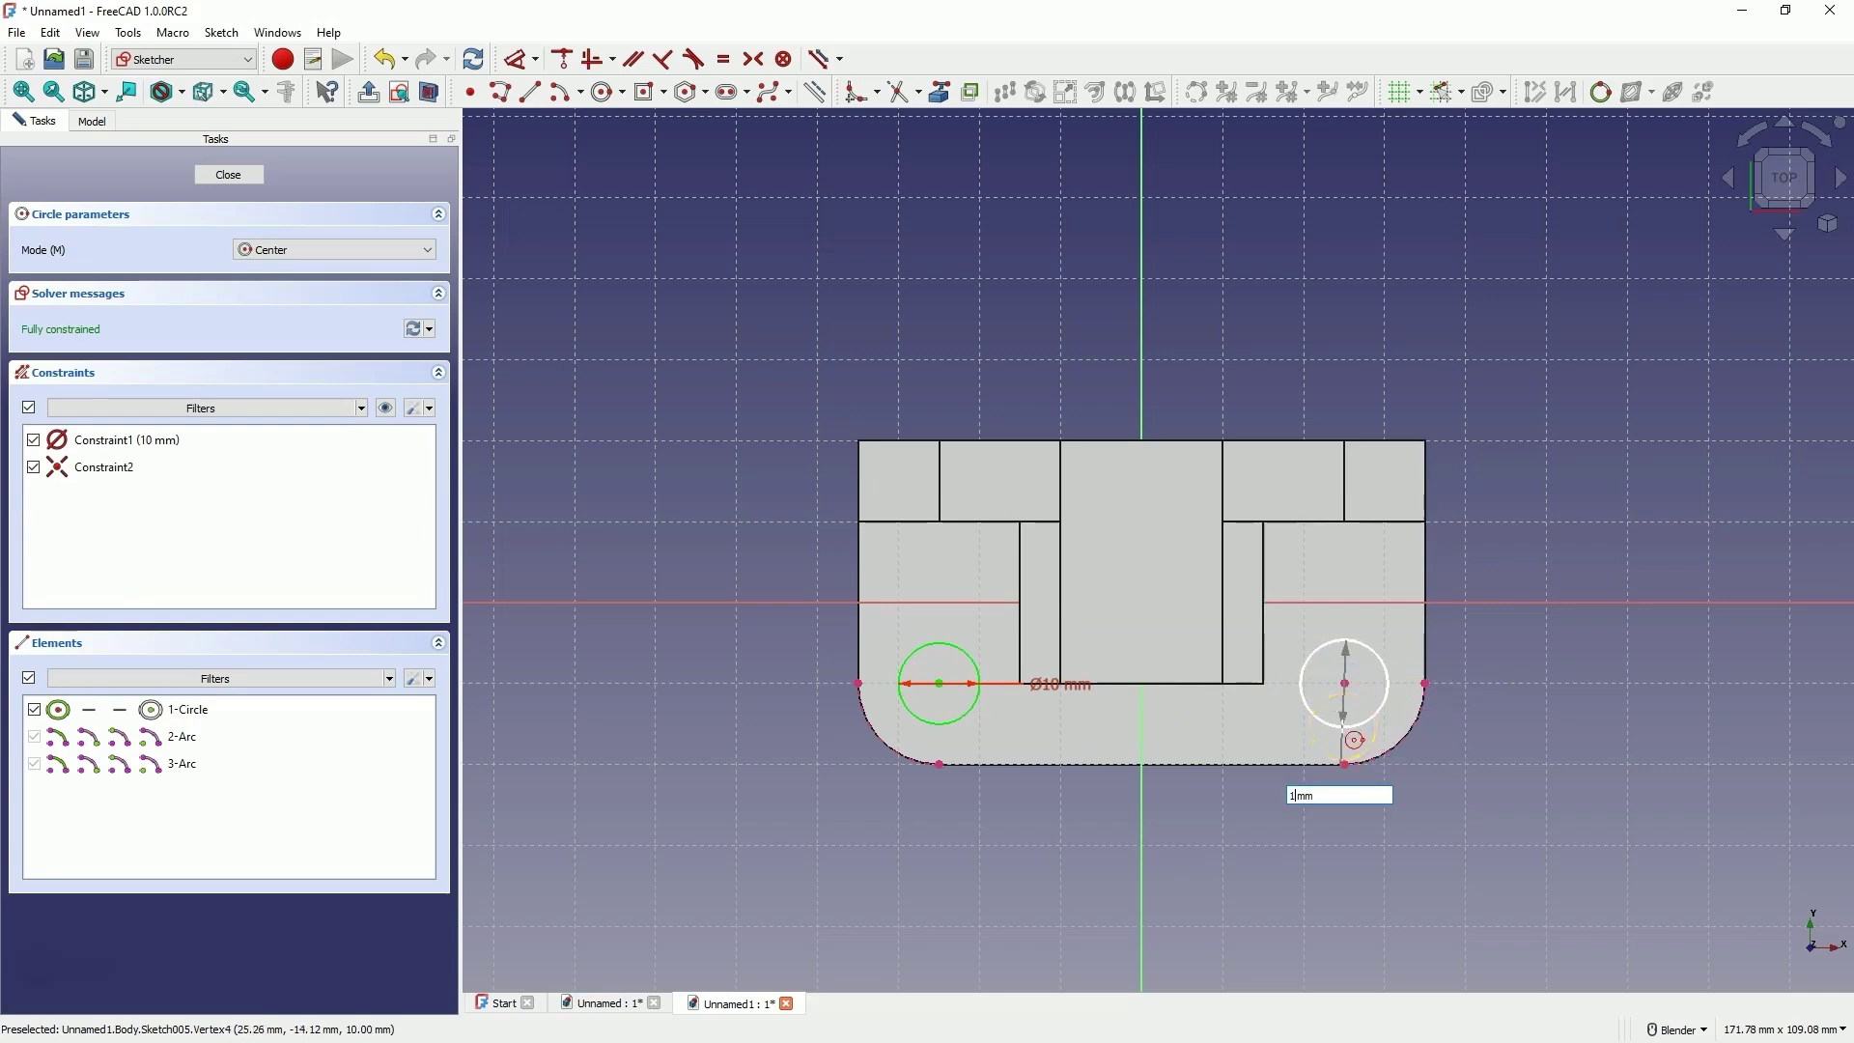
key(Return)
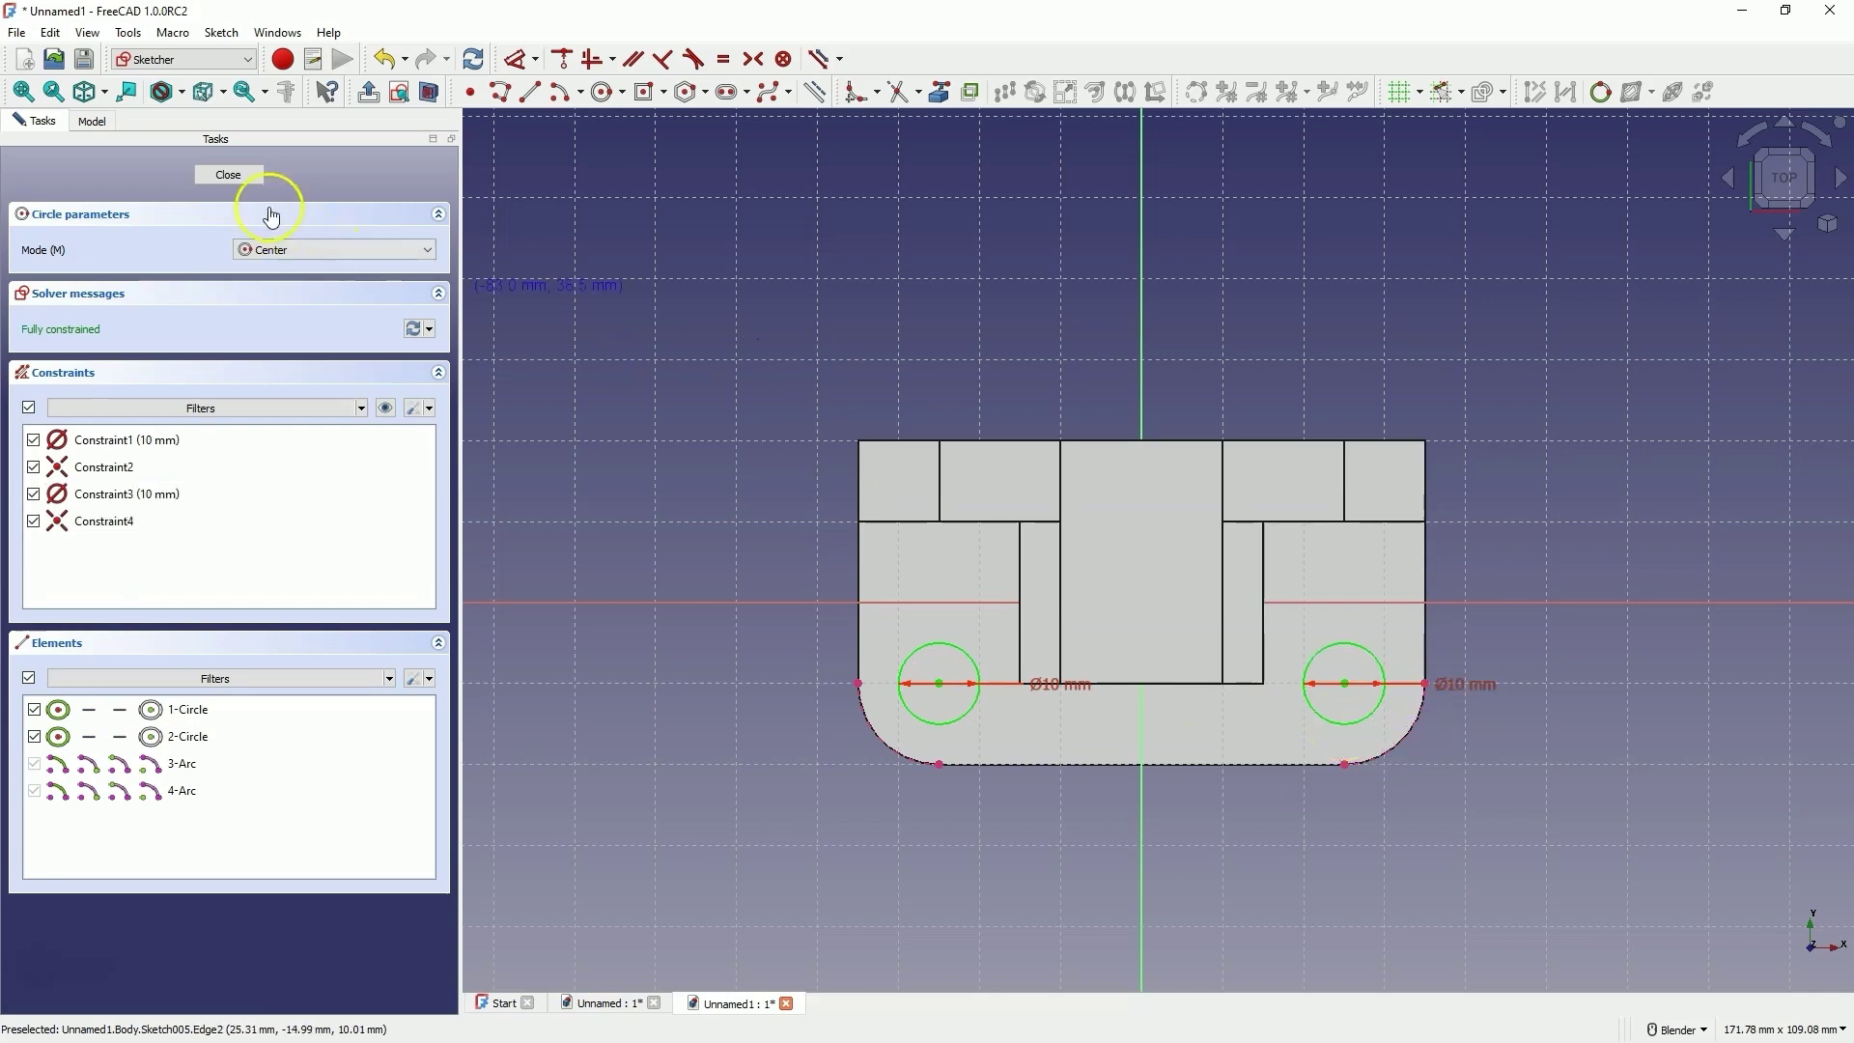
click(241, 176)
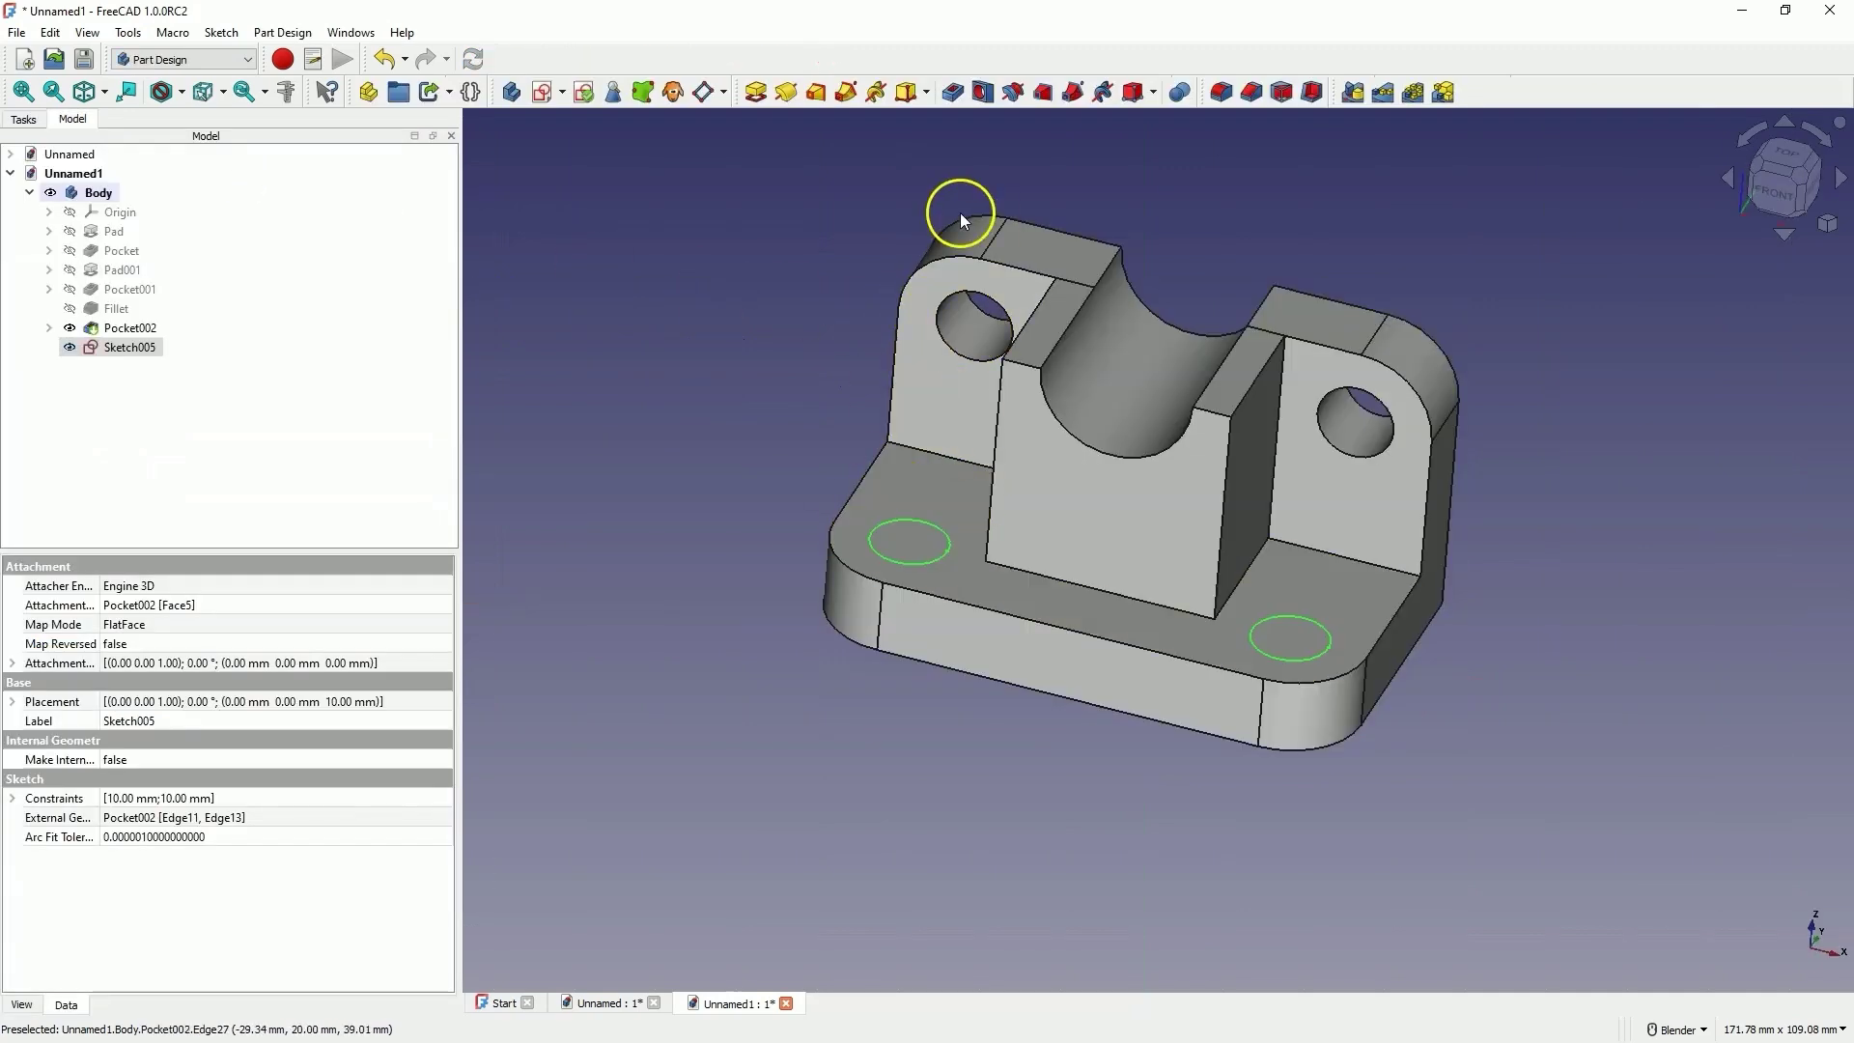
Step: Pocket the base circles with the Through all type to cut the two mounting holes through the base
click(948, 95)
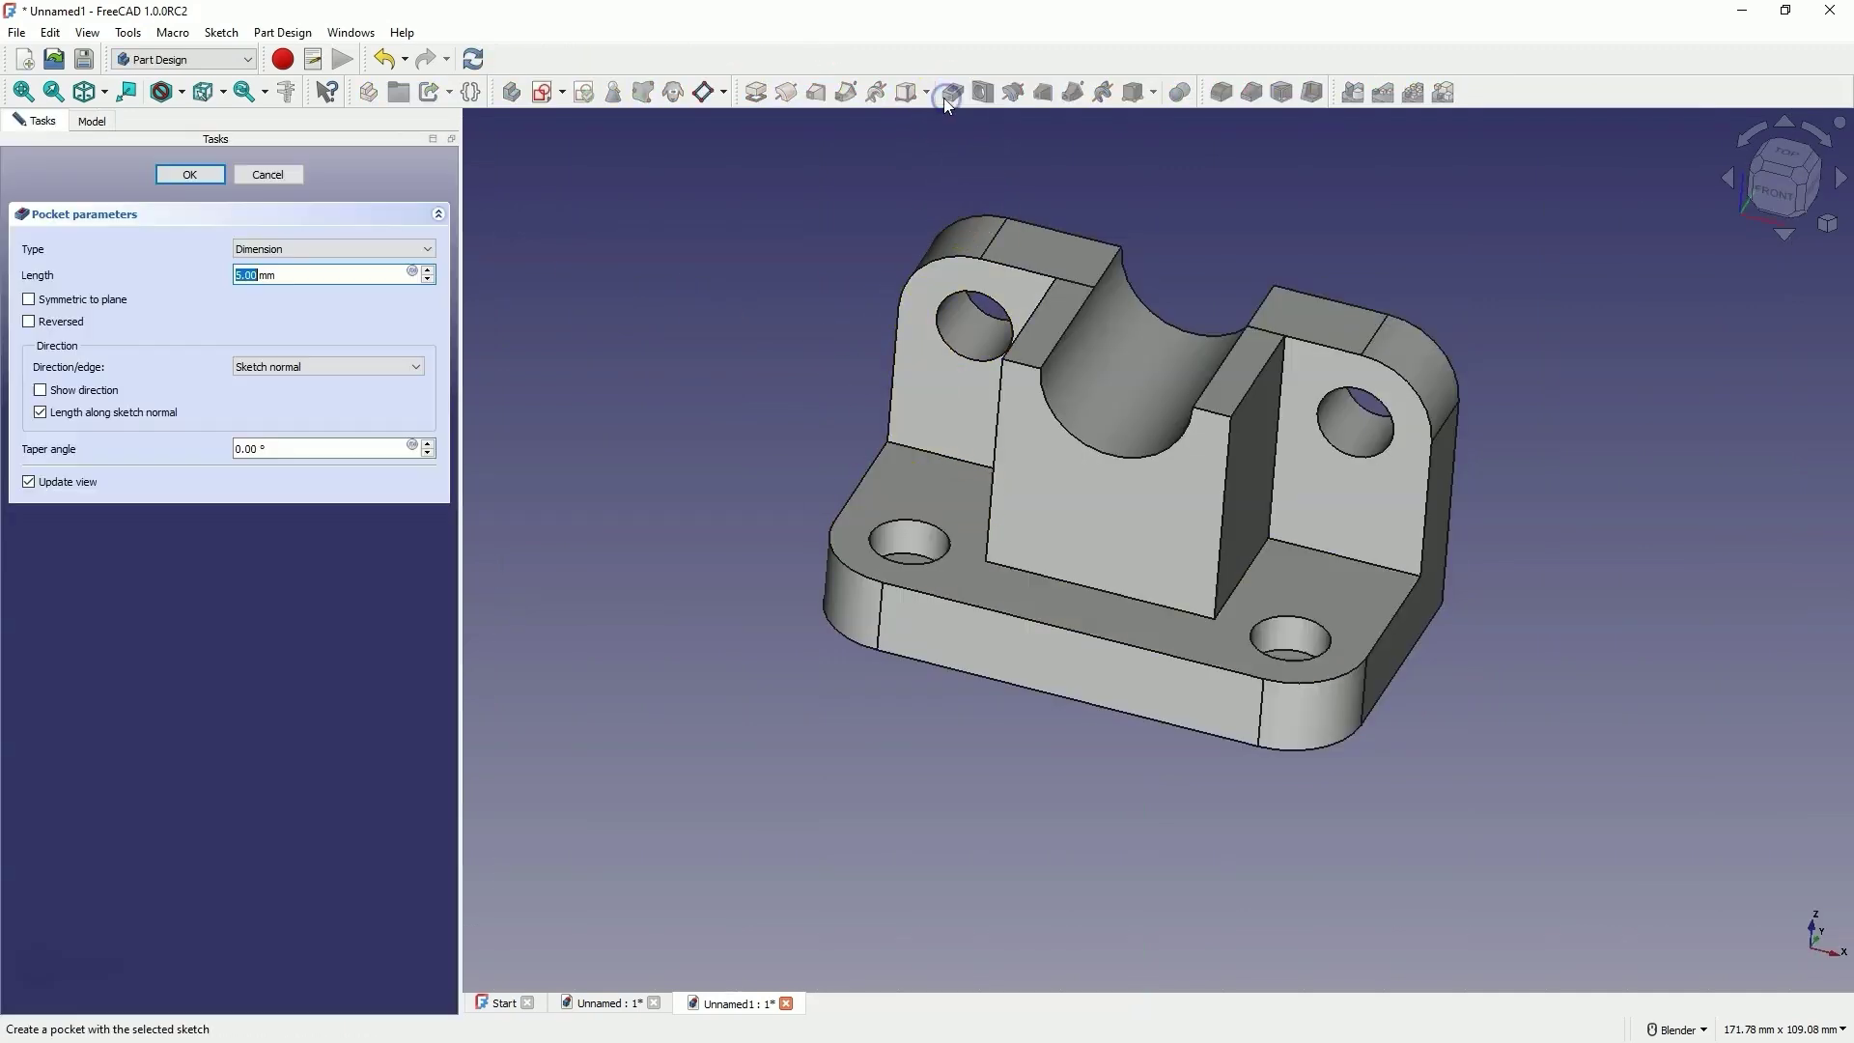
click(286, 254)
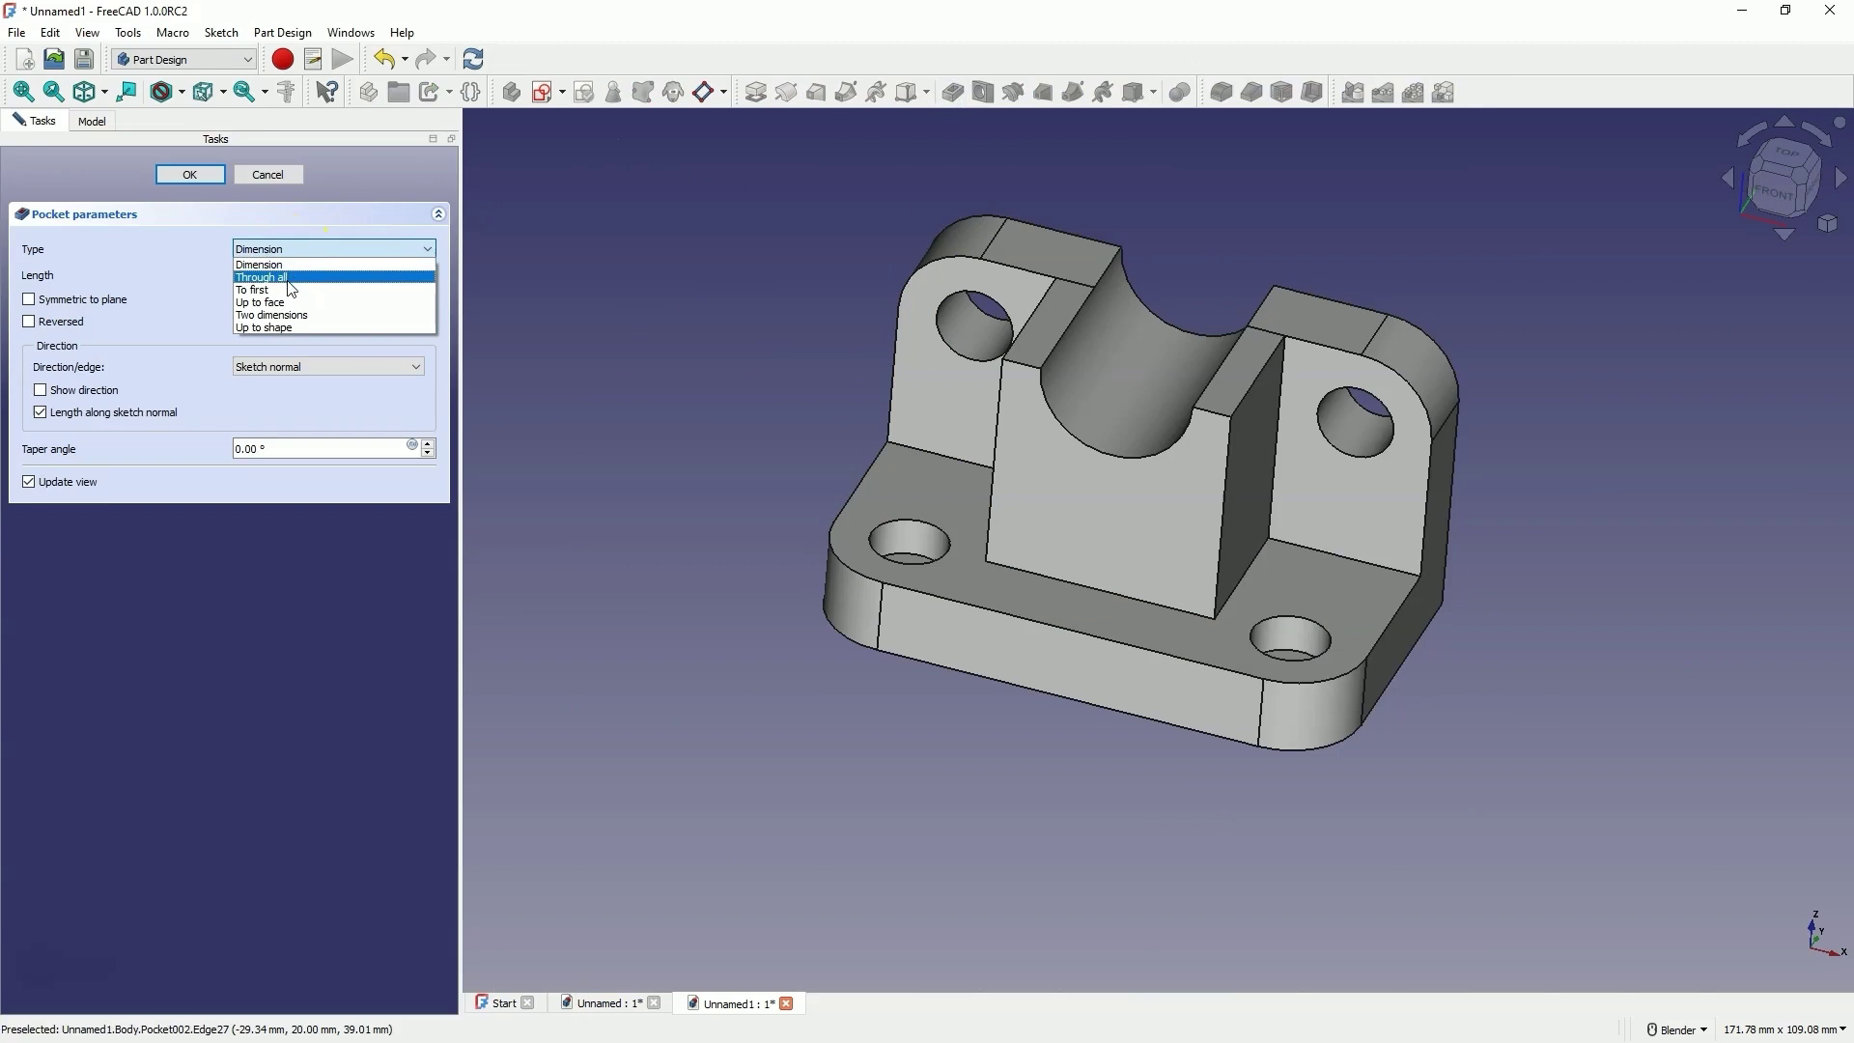
click(287, 279)
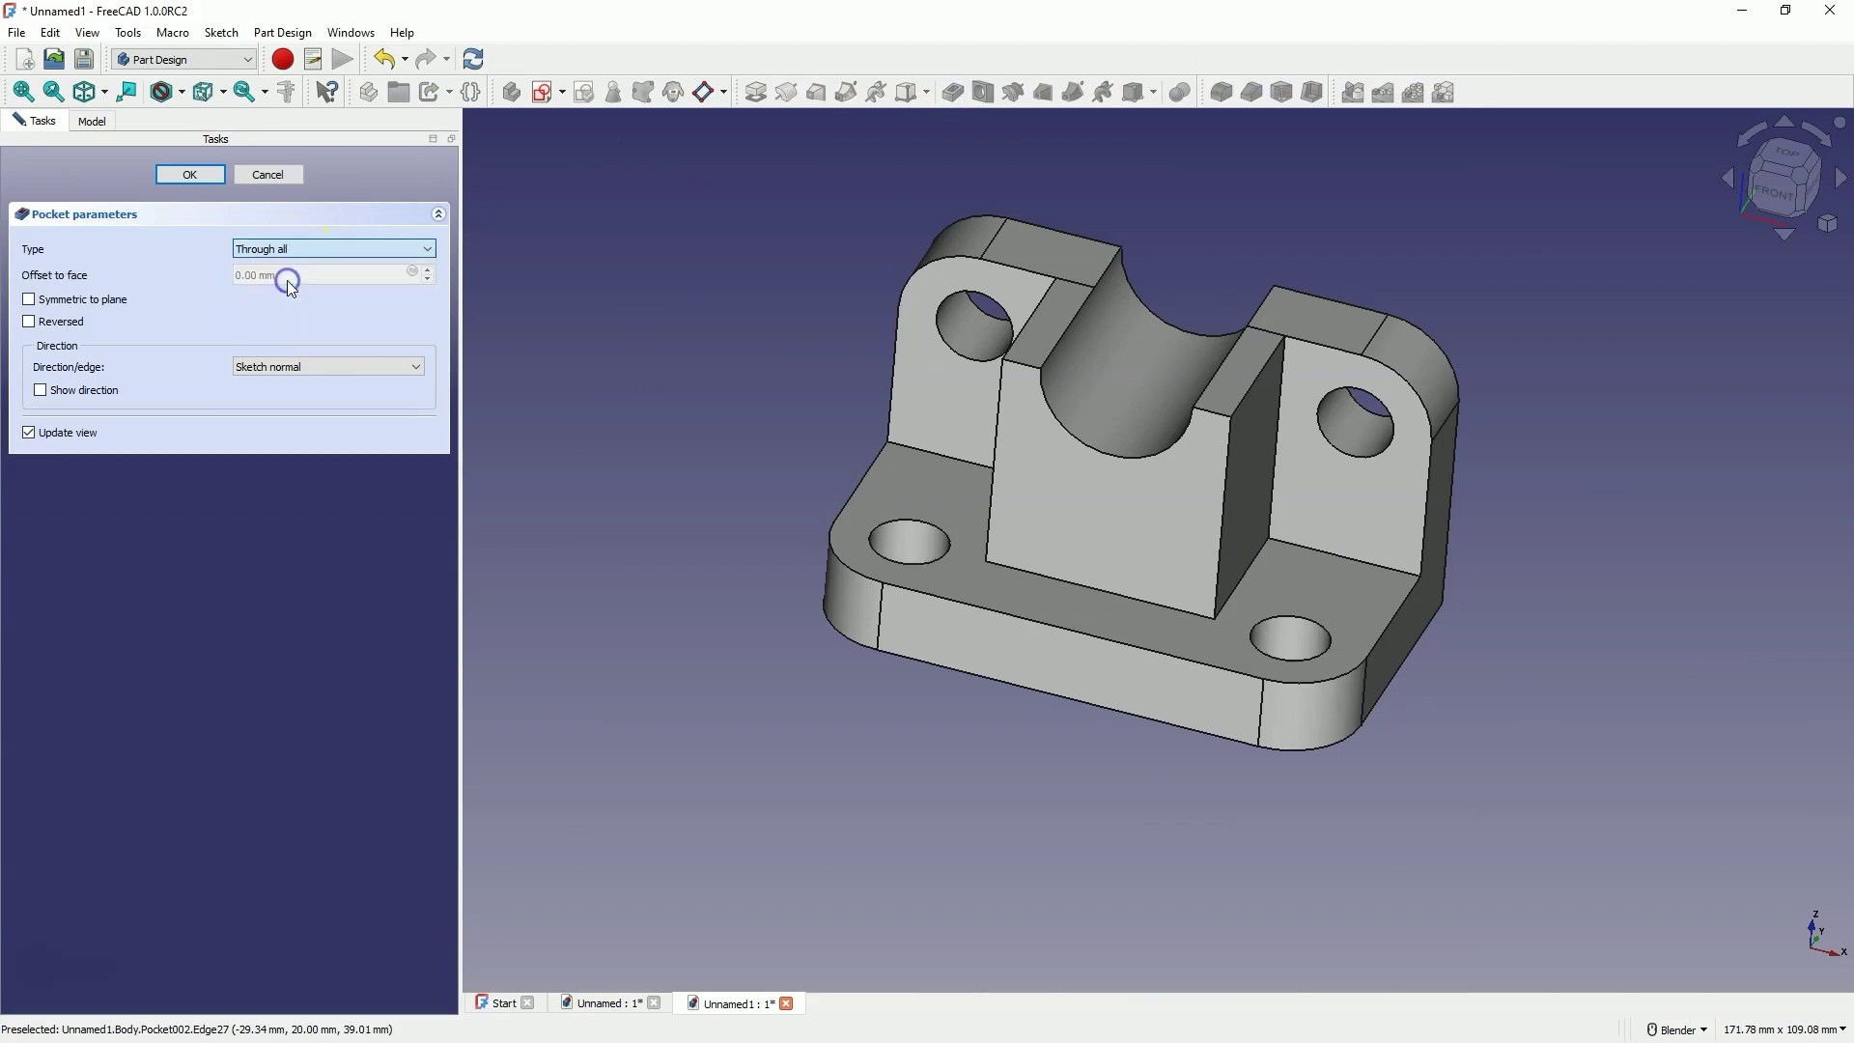
click(190, 175)
middle_drag(599, 290, 680, 297)
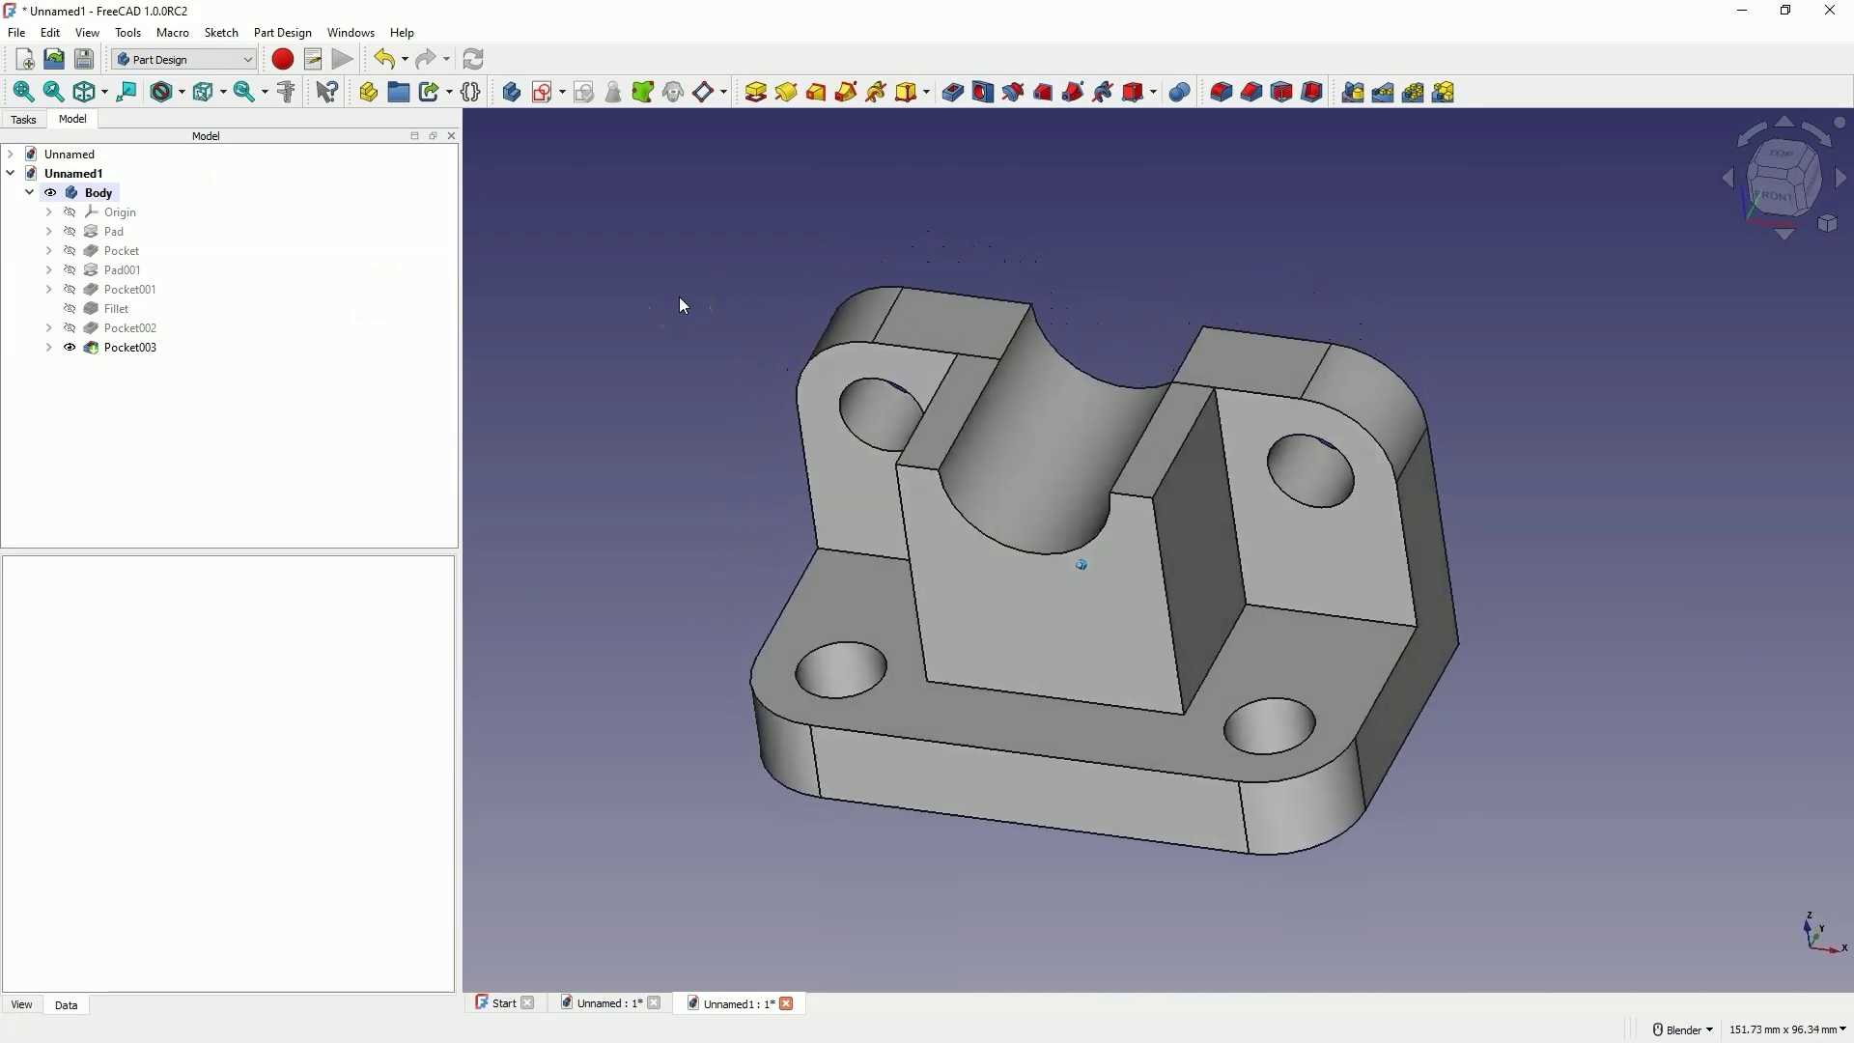
click(888, 268)
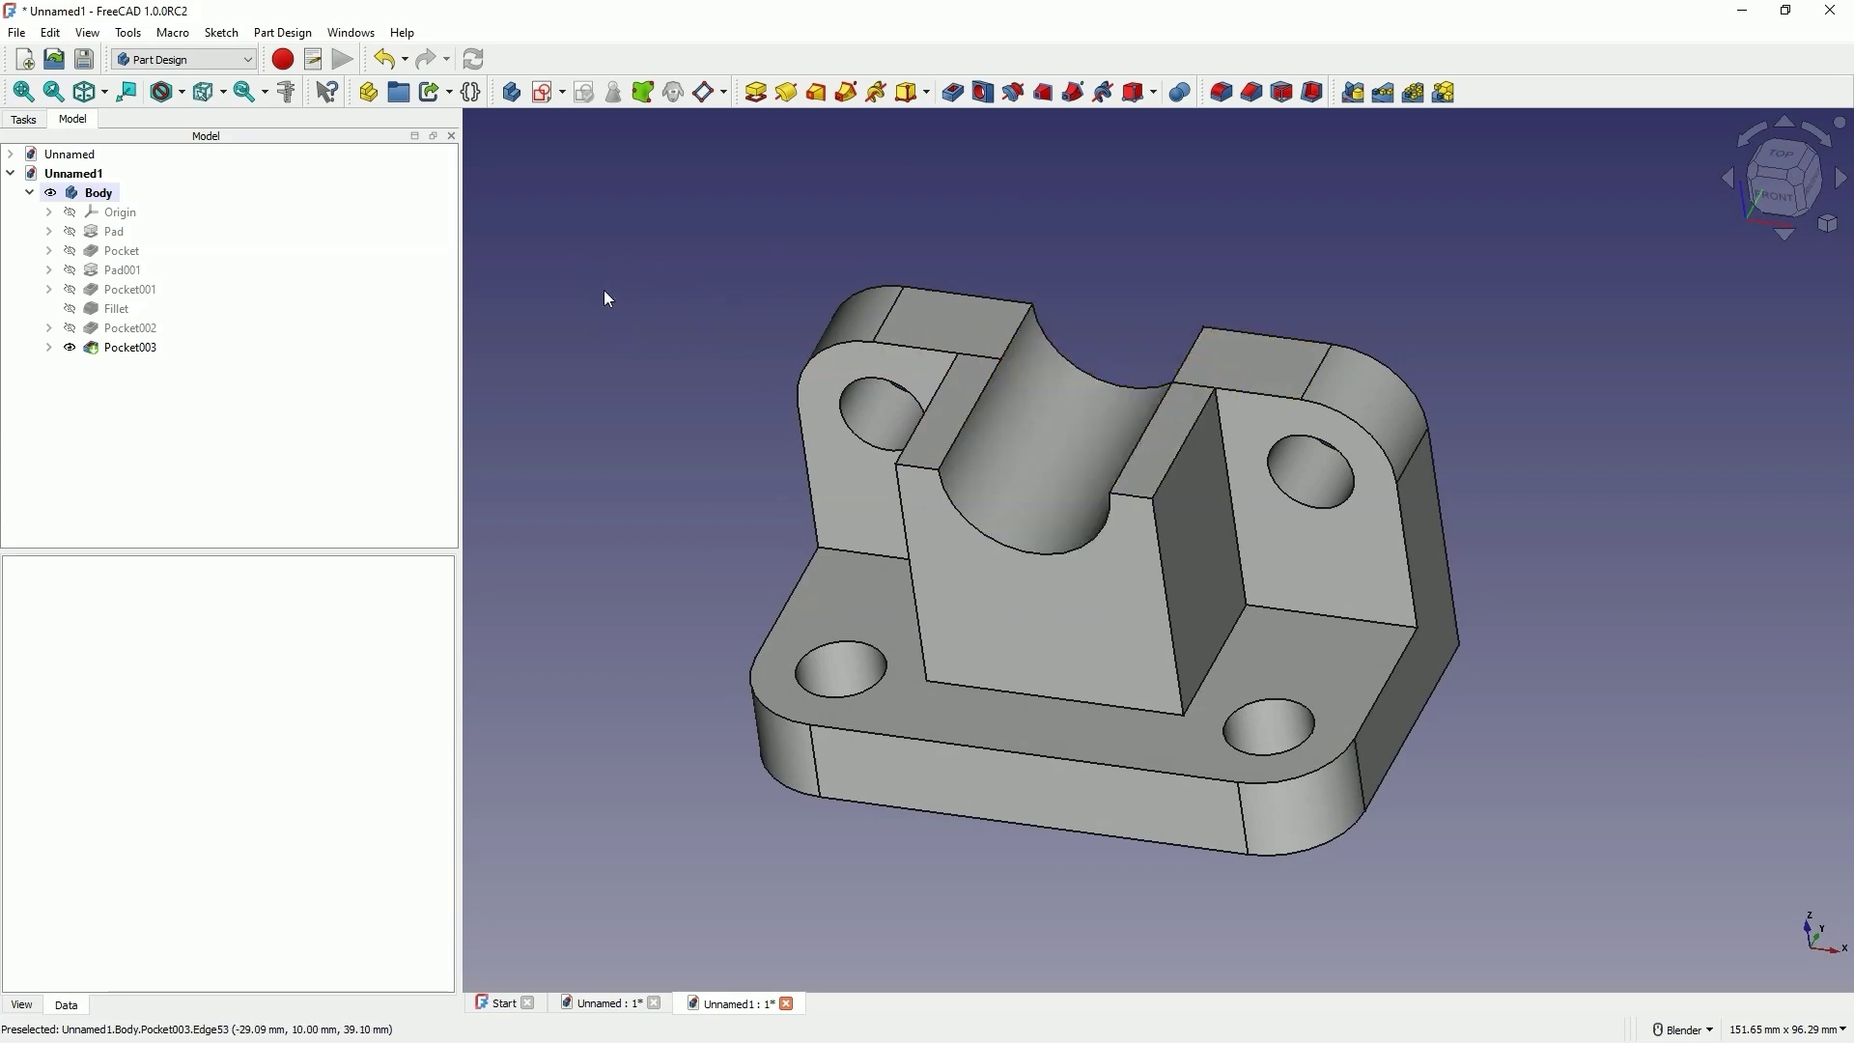
Step: Set the Refine property of the last pocket, Pocket003, to true
click(142, 353)
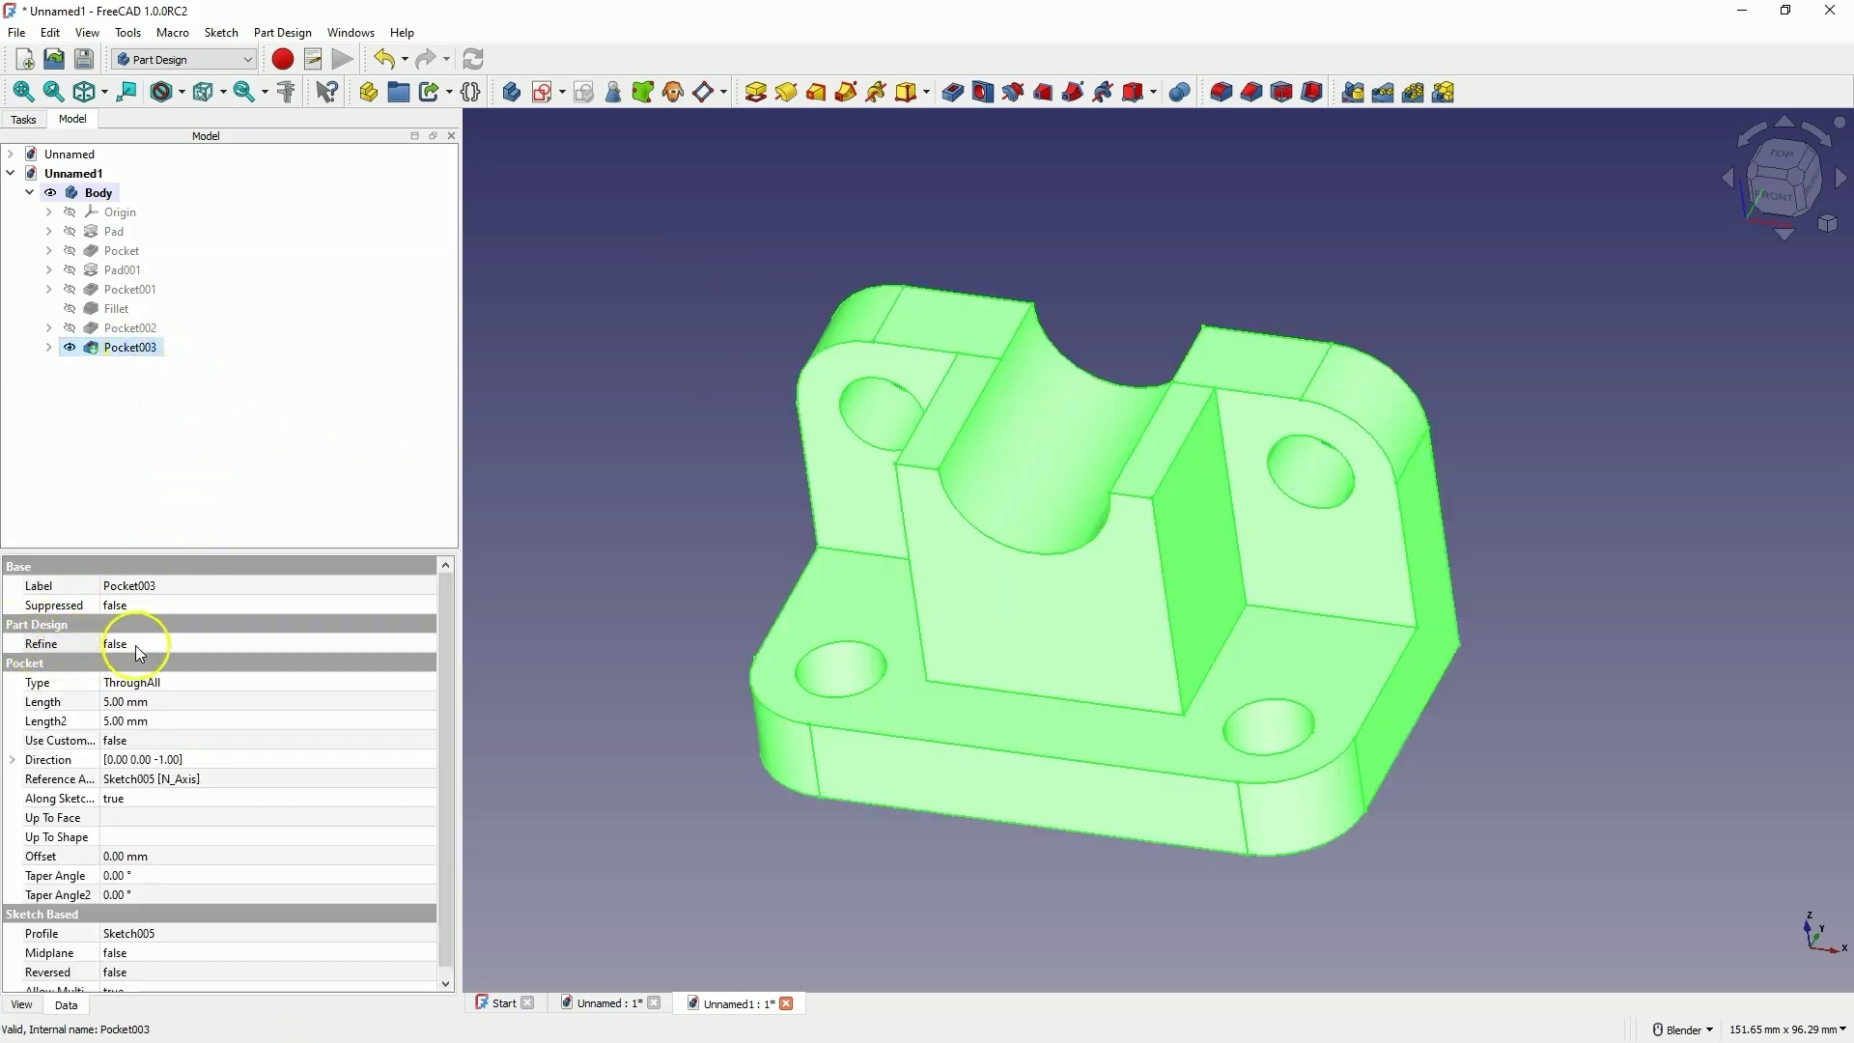
click(136, 647)
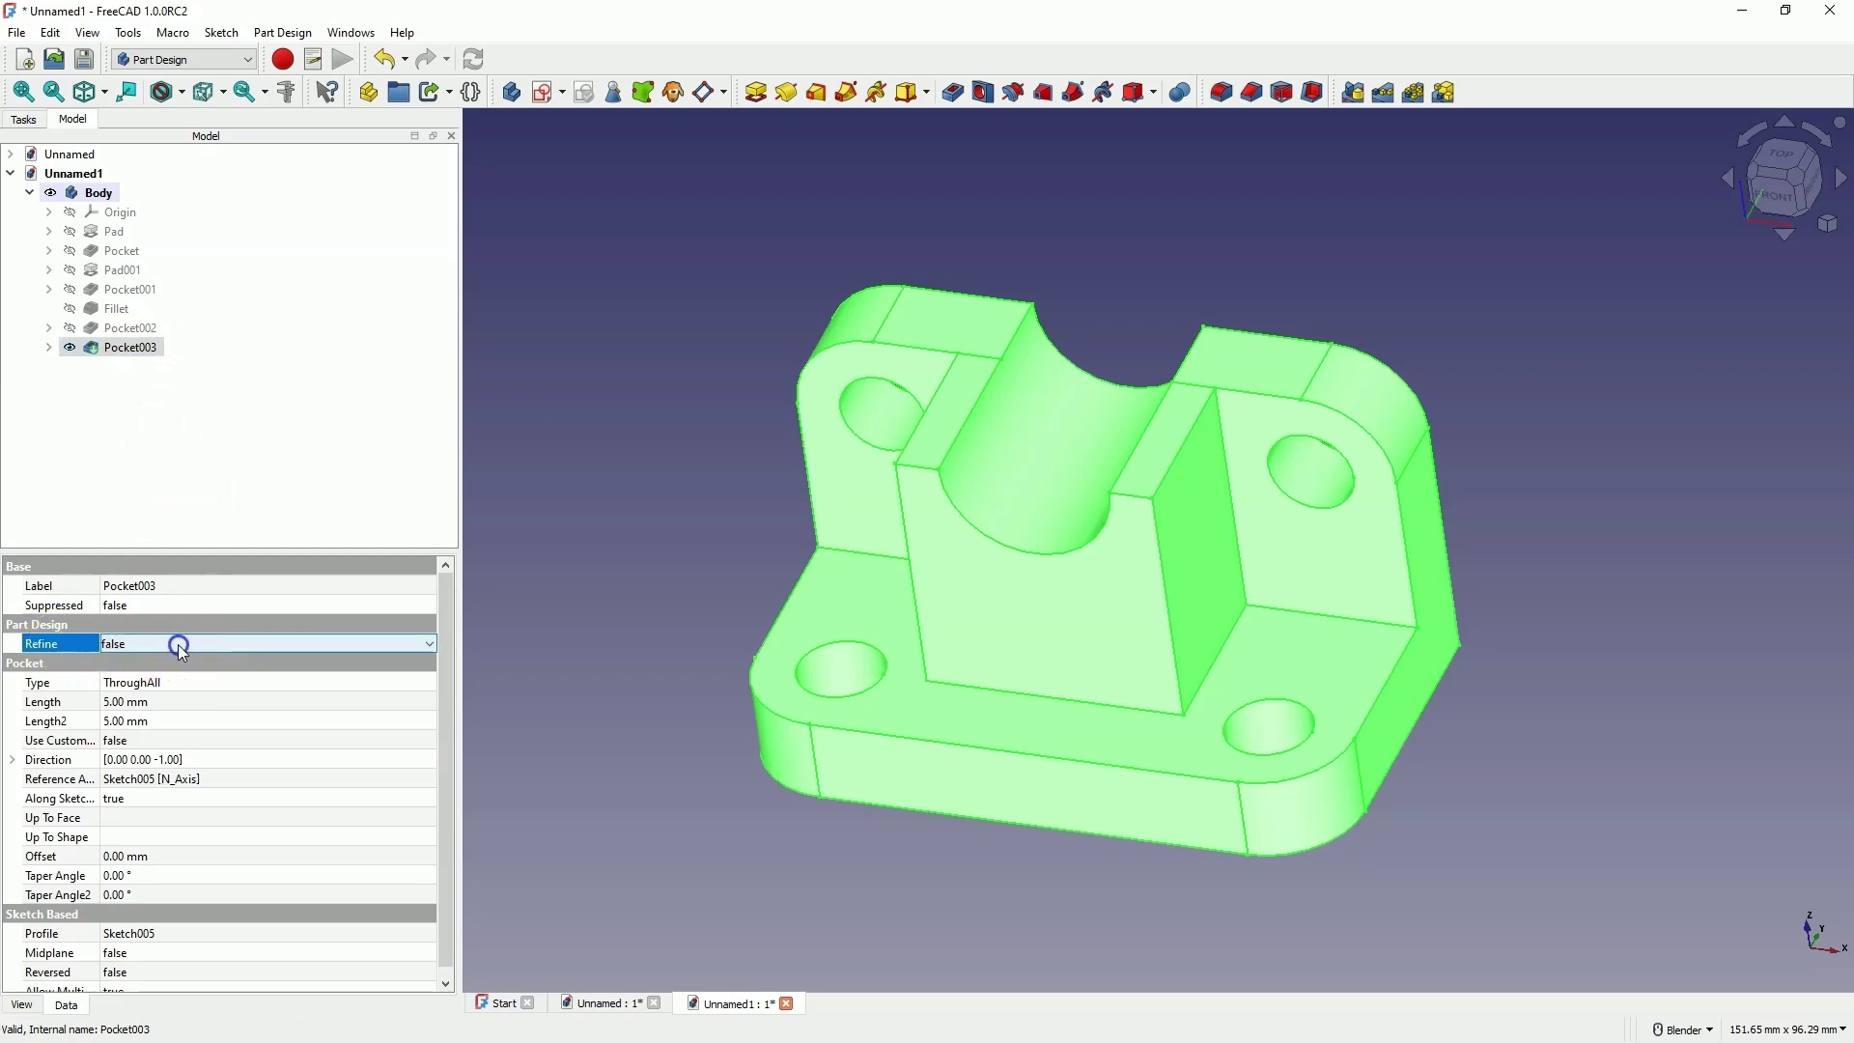
click(182, 651)
click(160, 666)
click(623, 377)
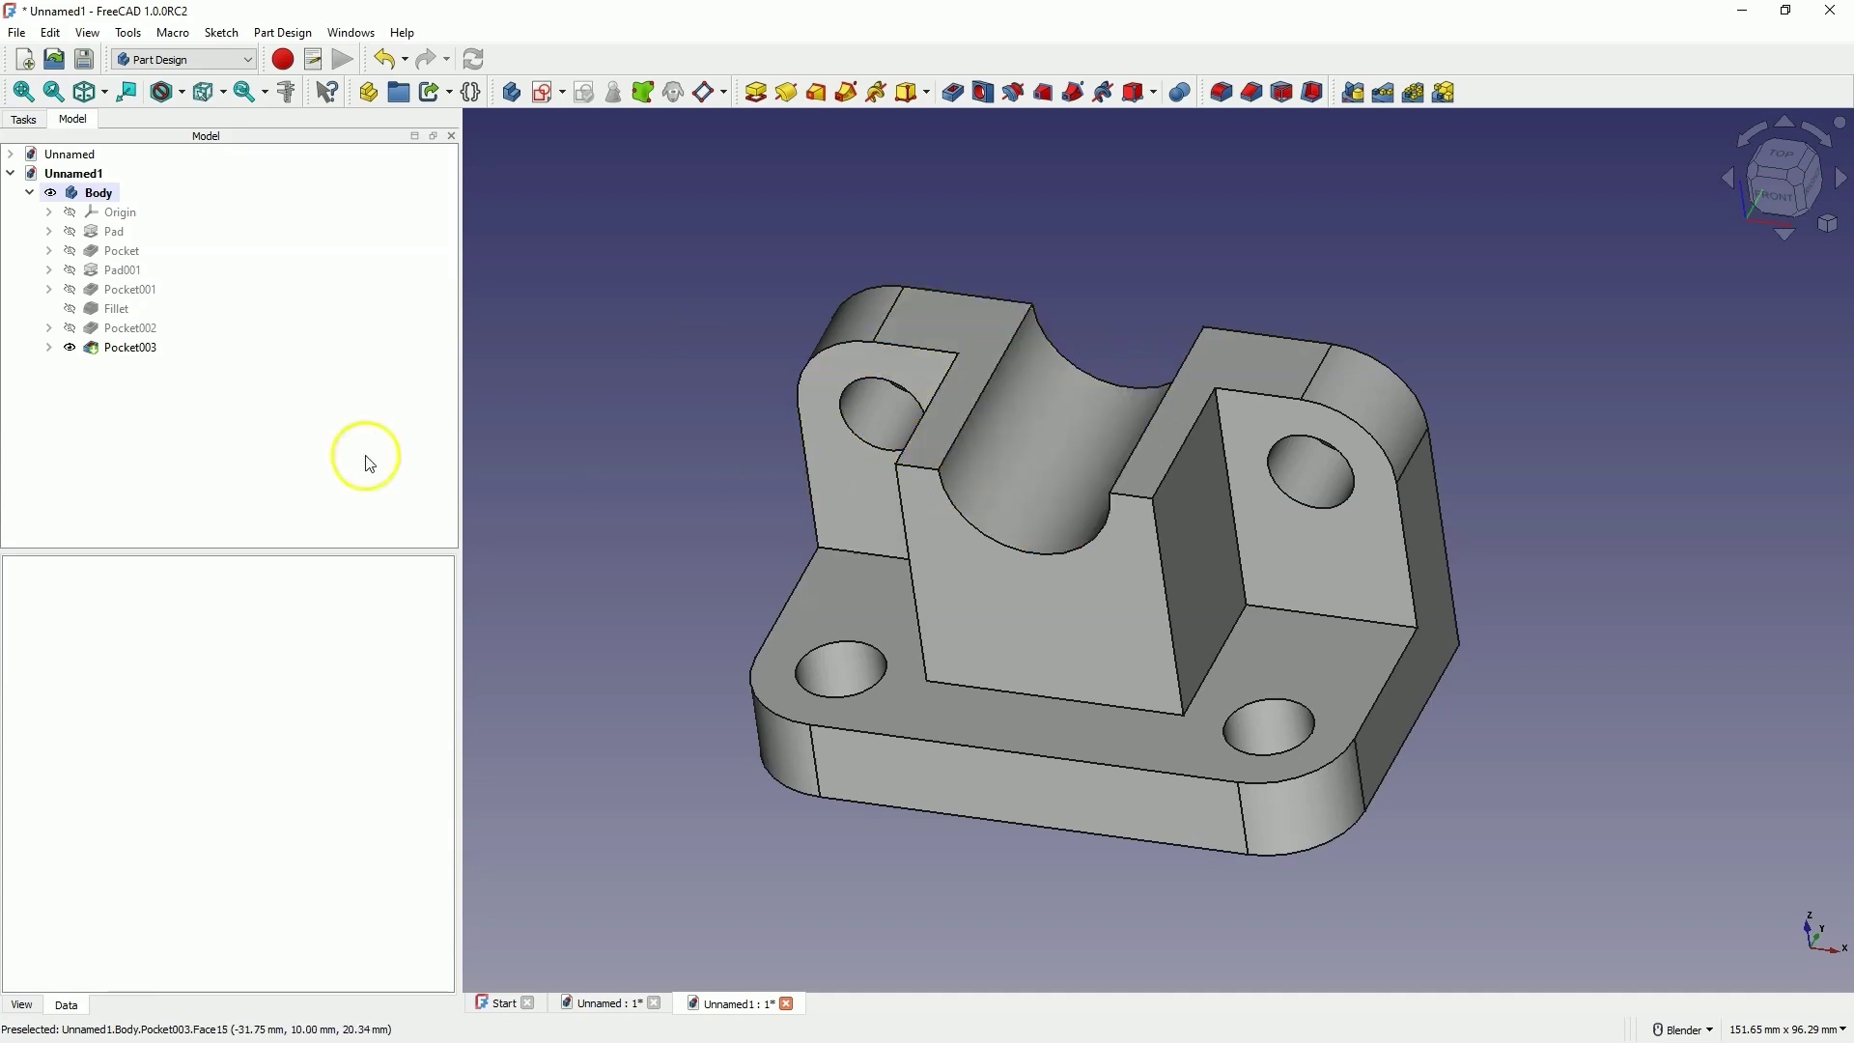
Step: Fillet all edges of the finished bracket solid with a 1 mm radius, using the Use All Edges option
click(133, 348)
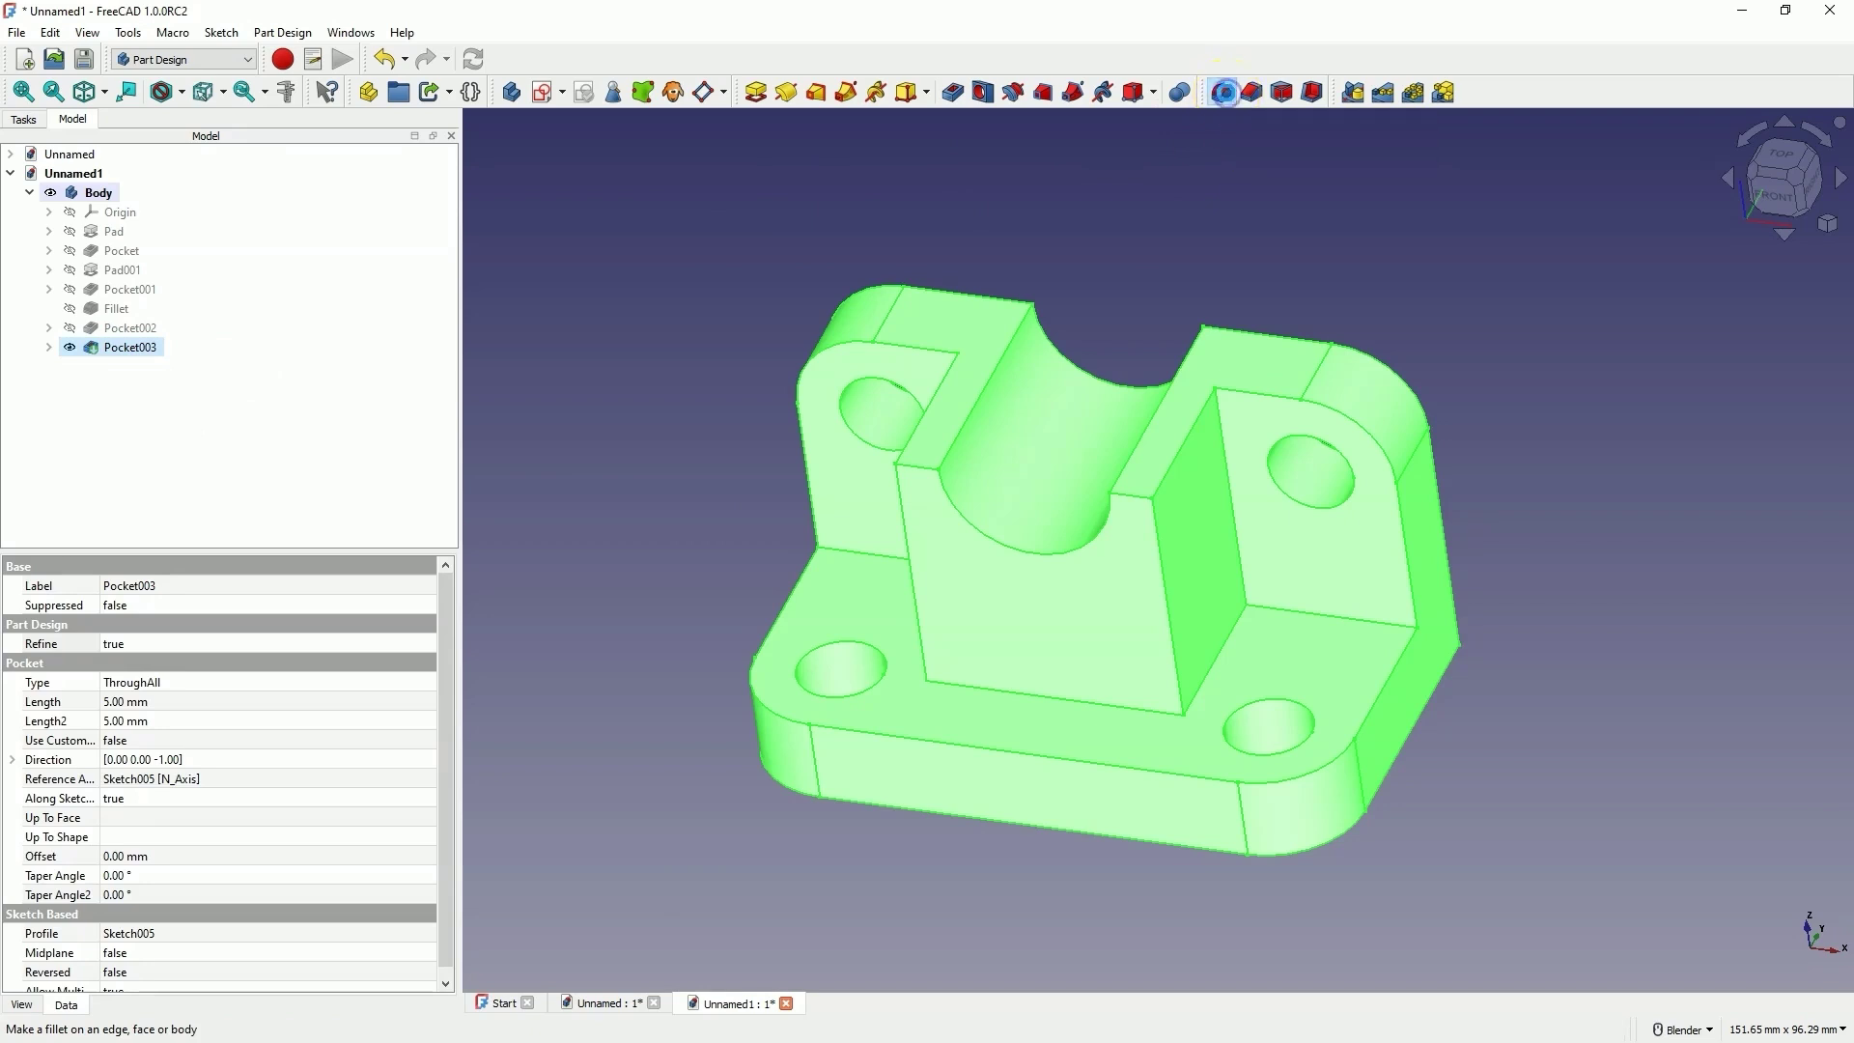
click(1224, 92)
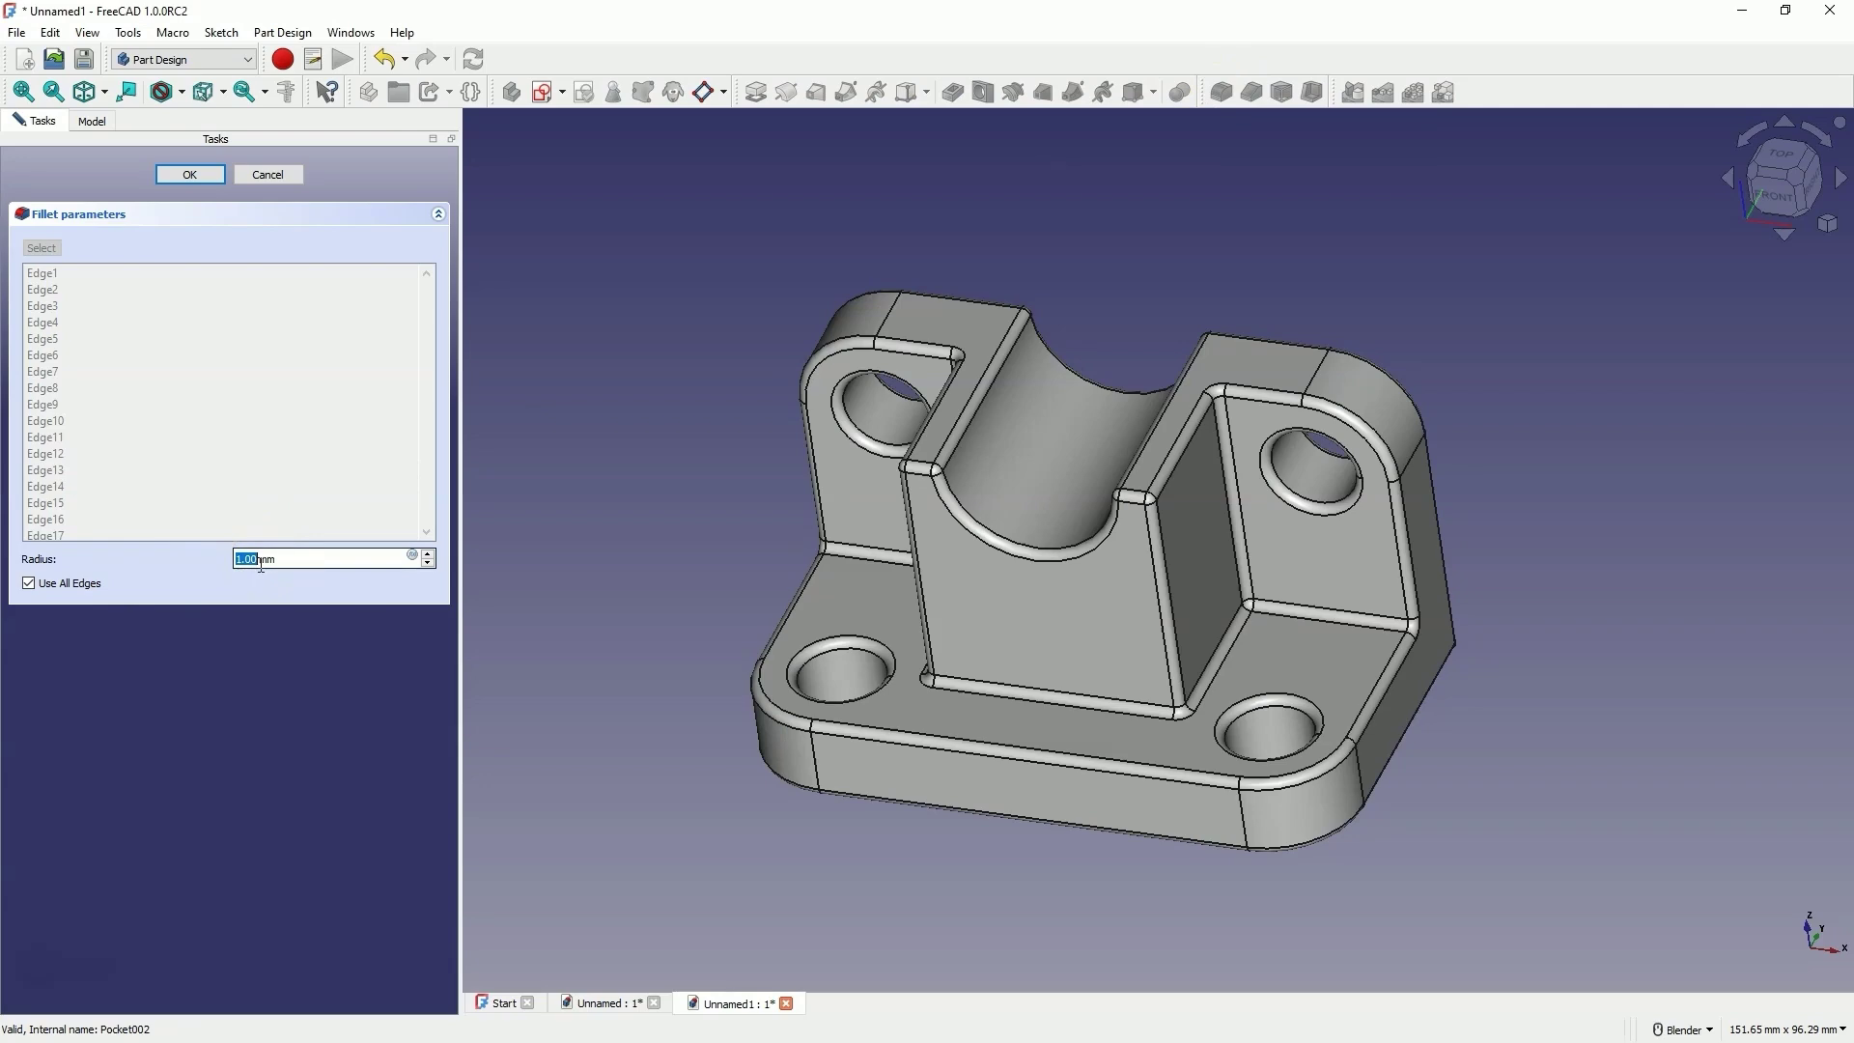
click(209, 177)
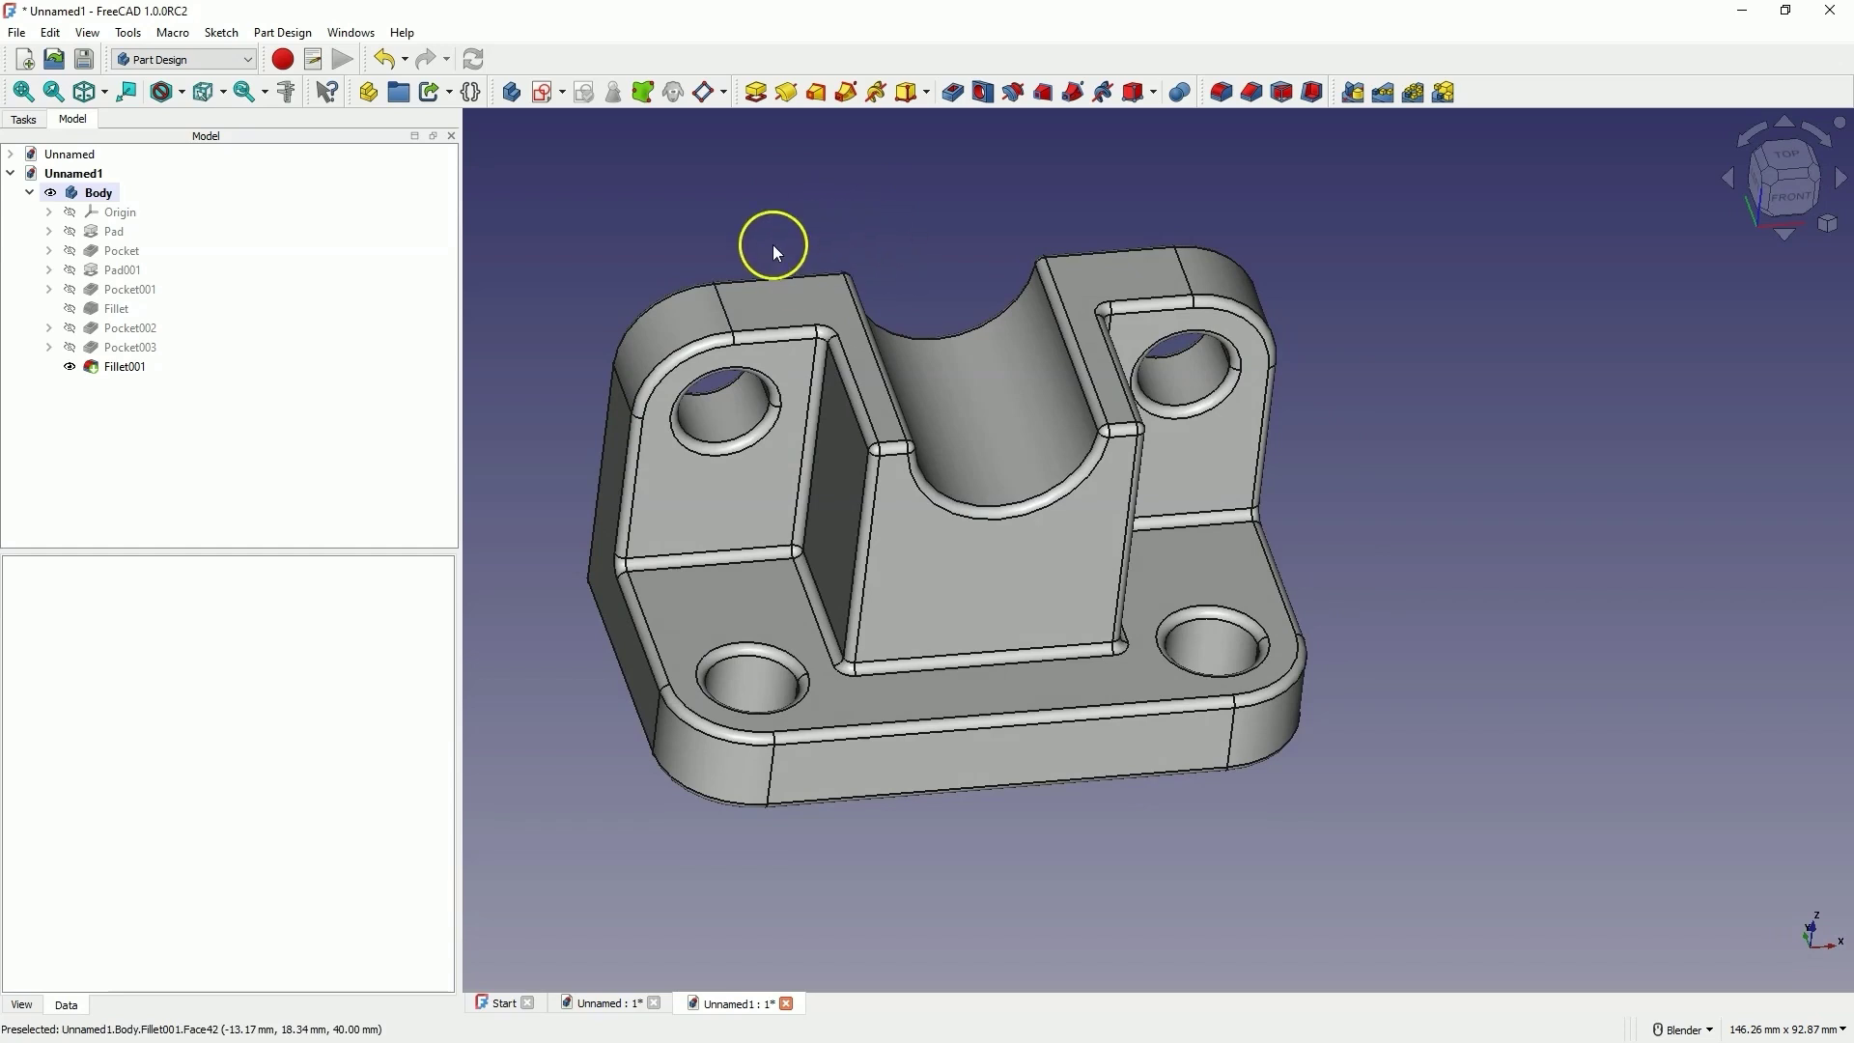
Step: Set the appearance material of the whole body to AlMg3F24 from the standard aluminum materials
click(105, 200)
right_click(105, 200)
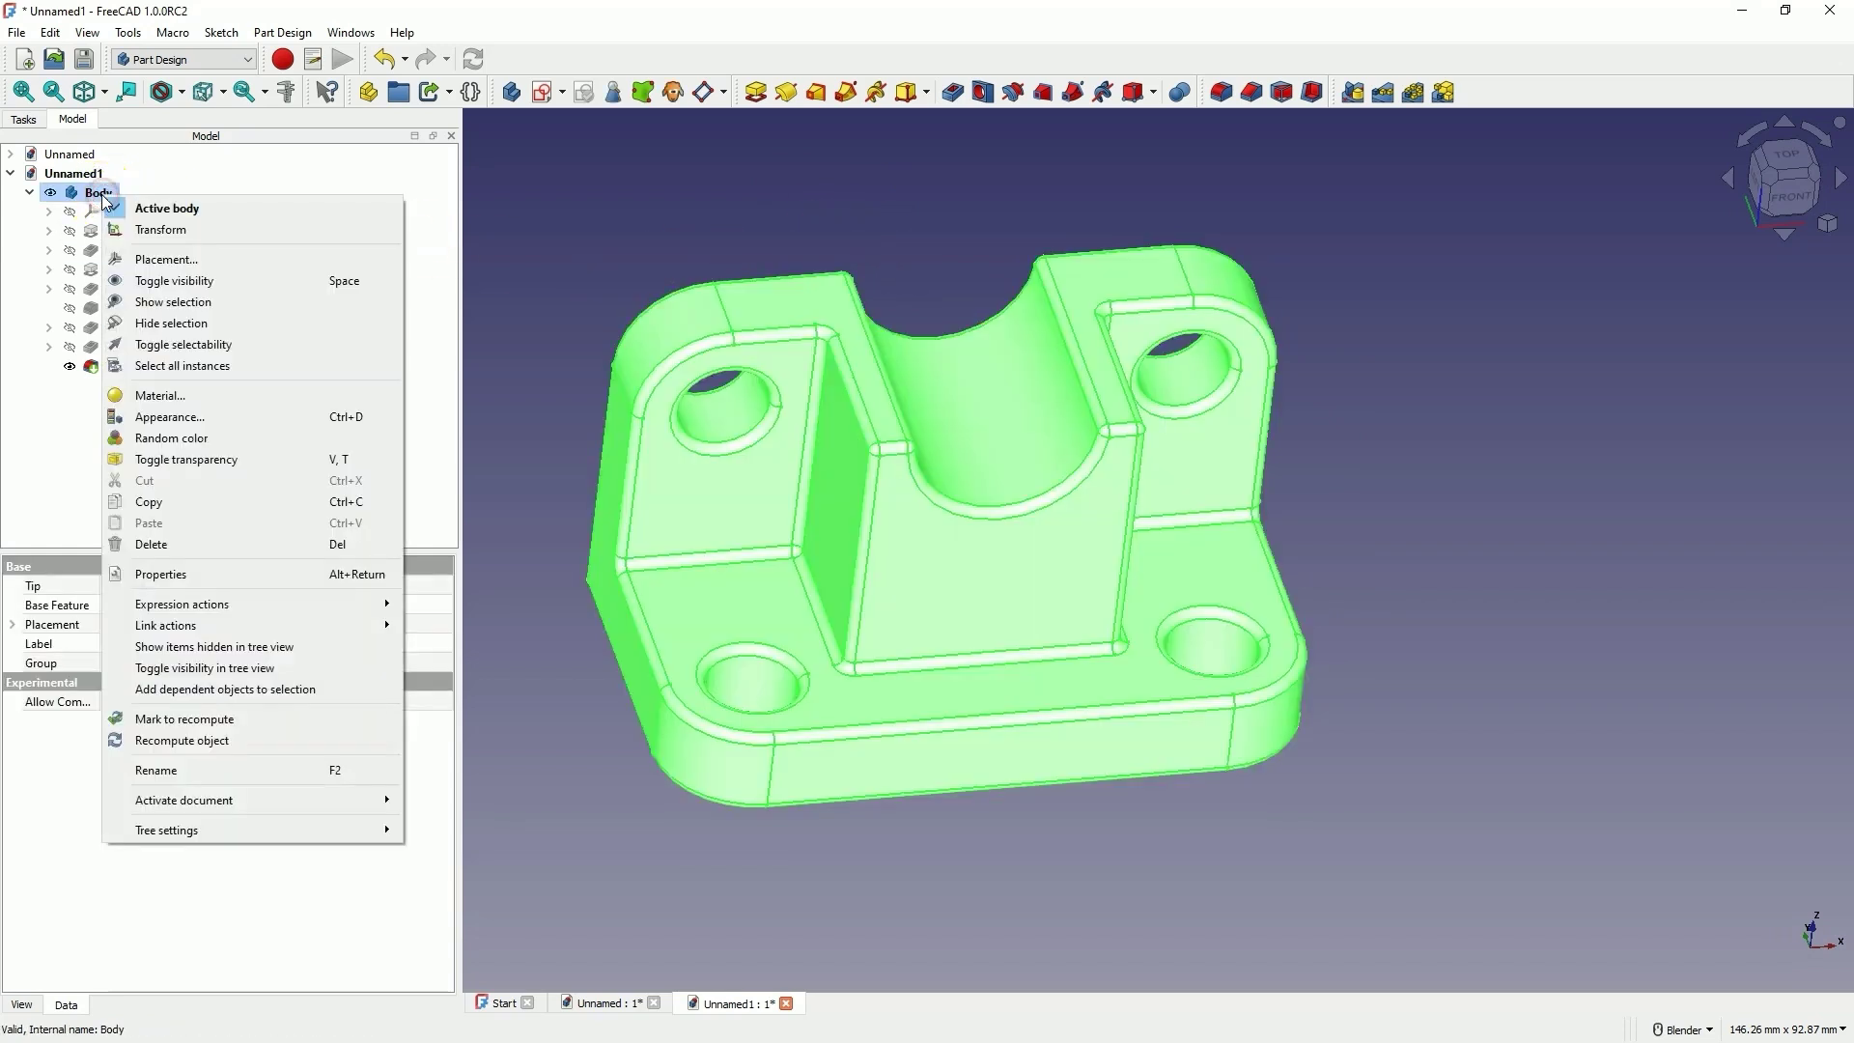
click(208, 426)
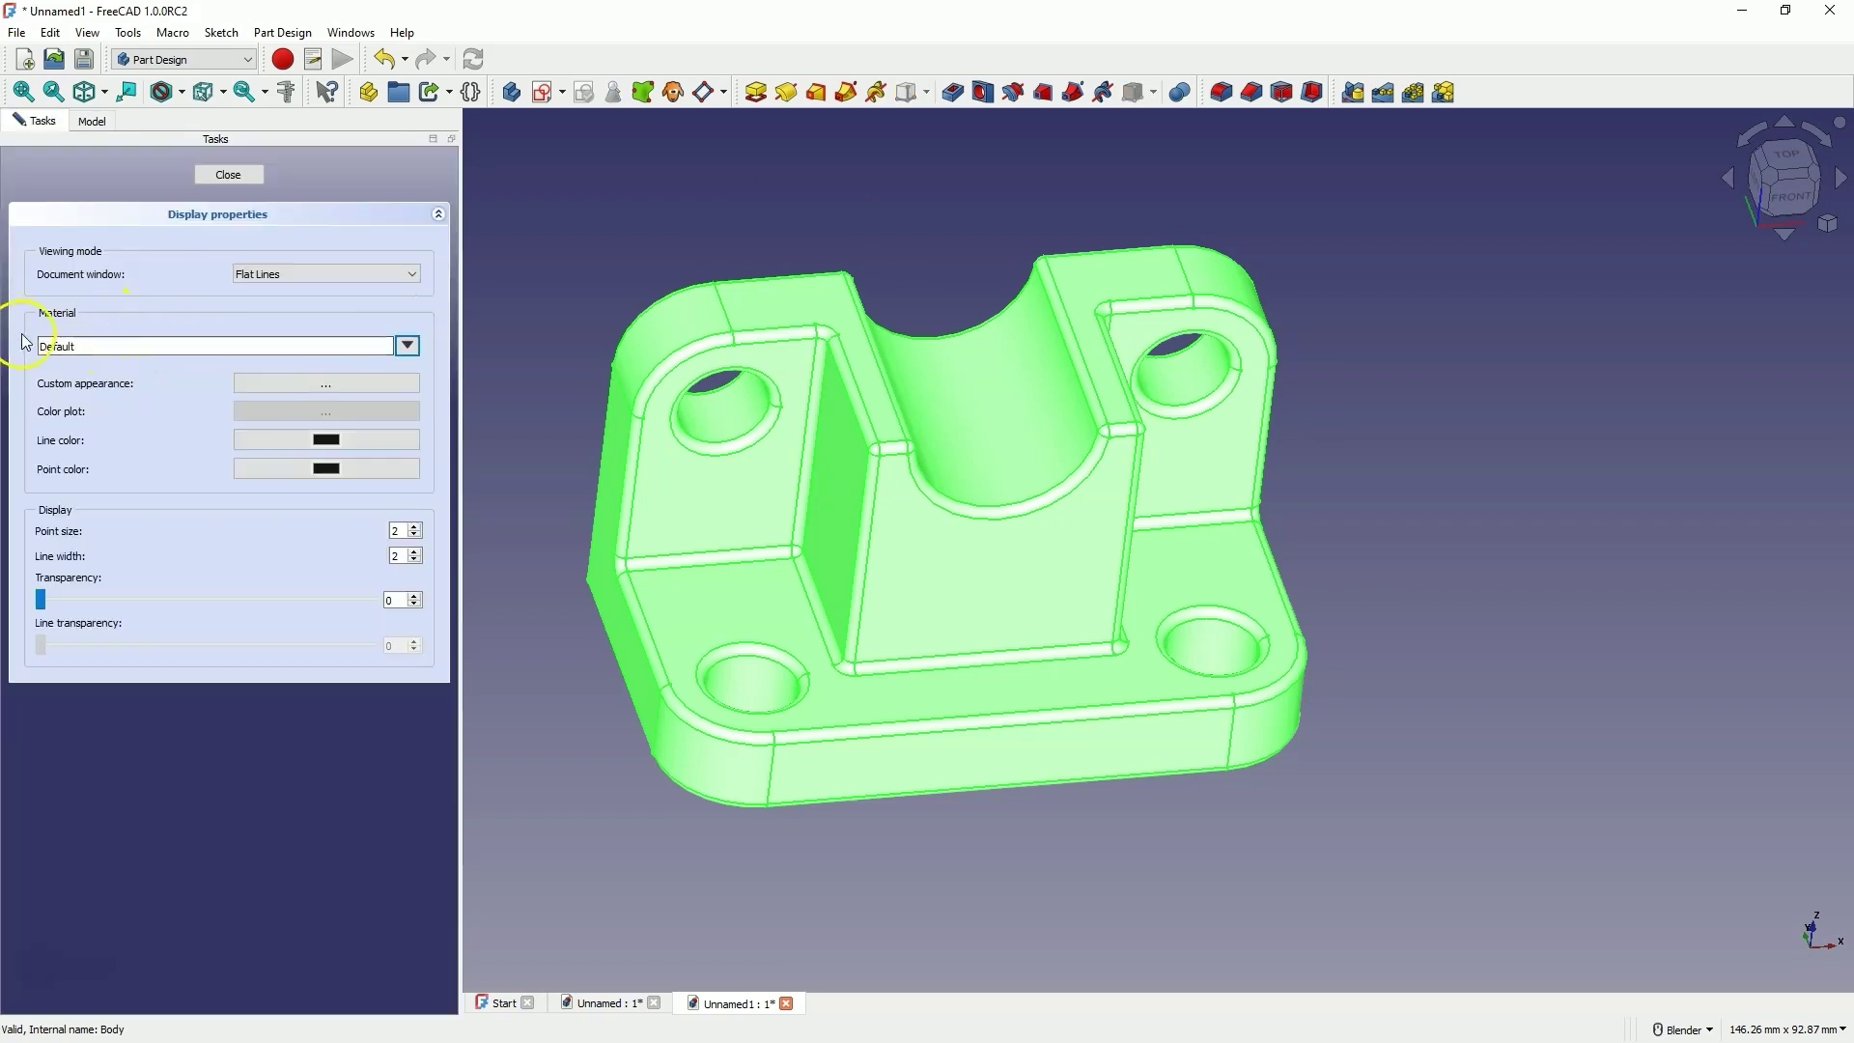
click(407, 346)
scroll(268, 598, down, 3)
scroll(267, 599, down, 6)
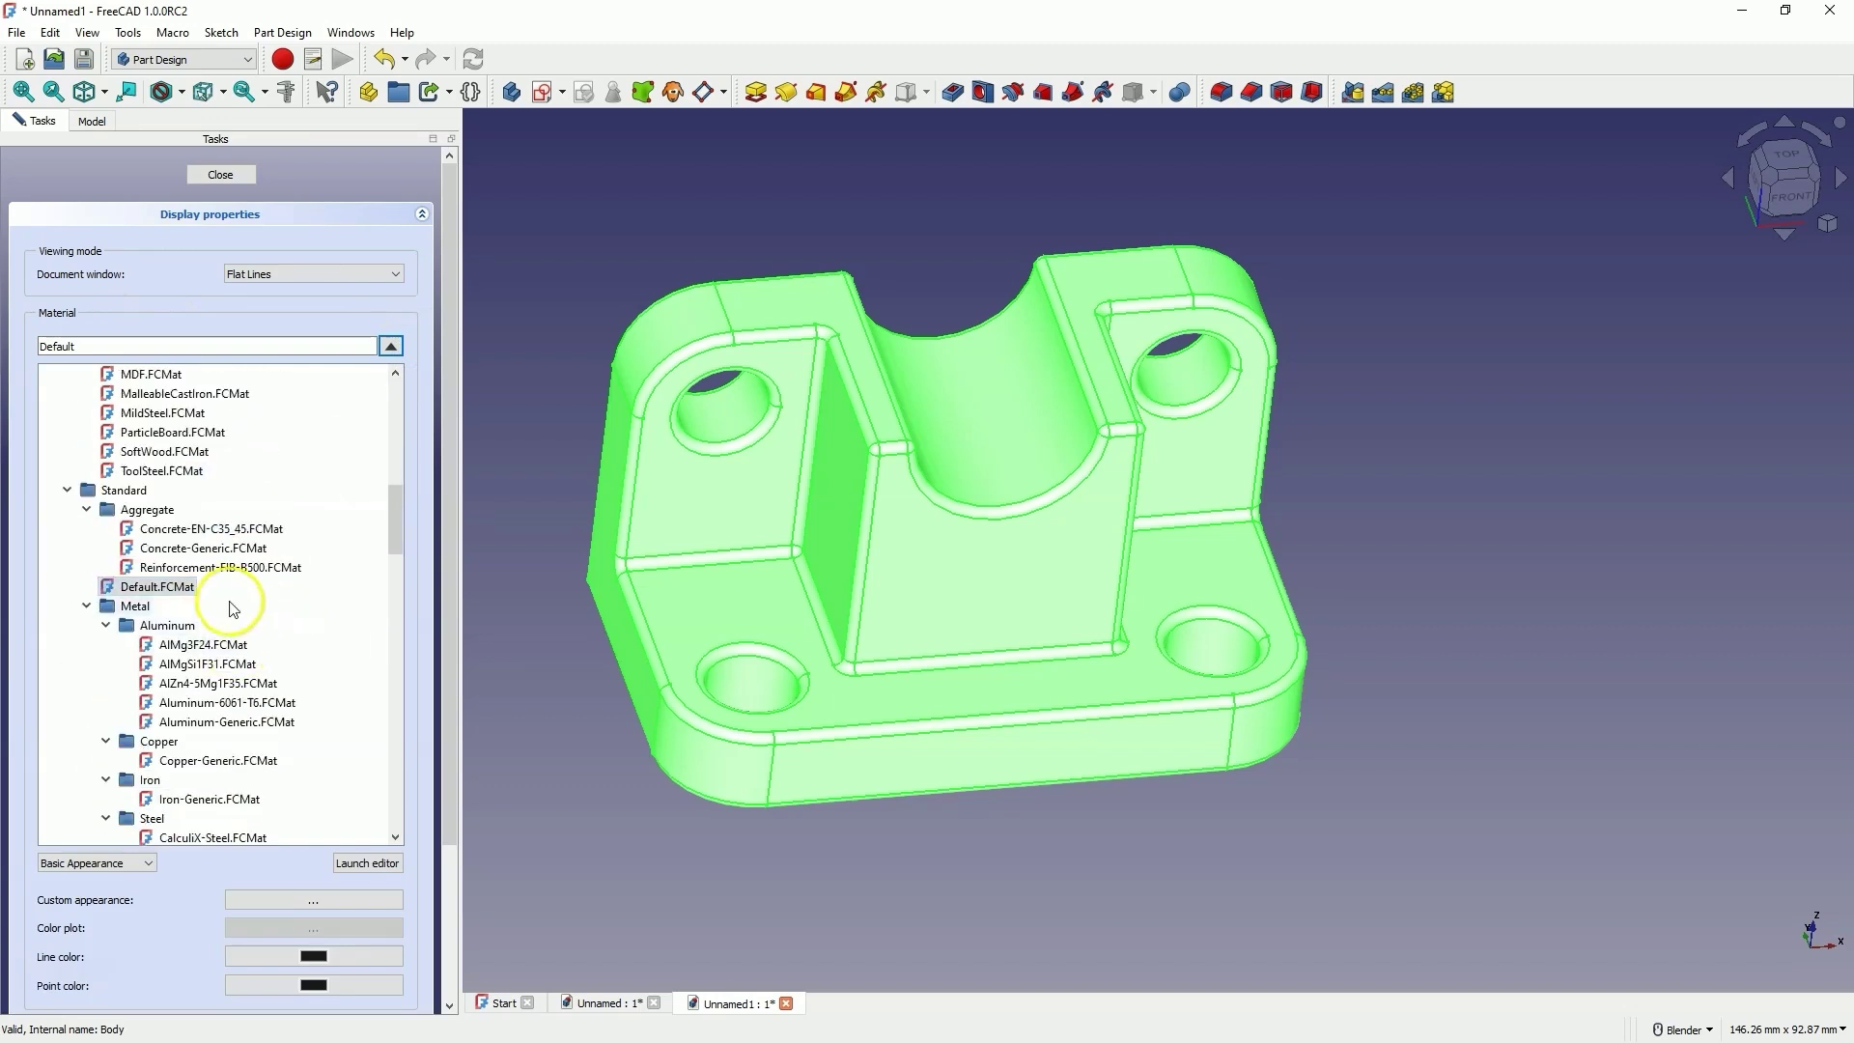
click(193, 644)
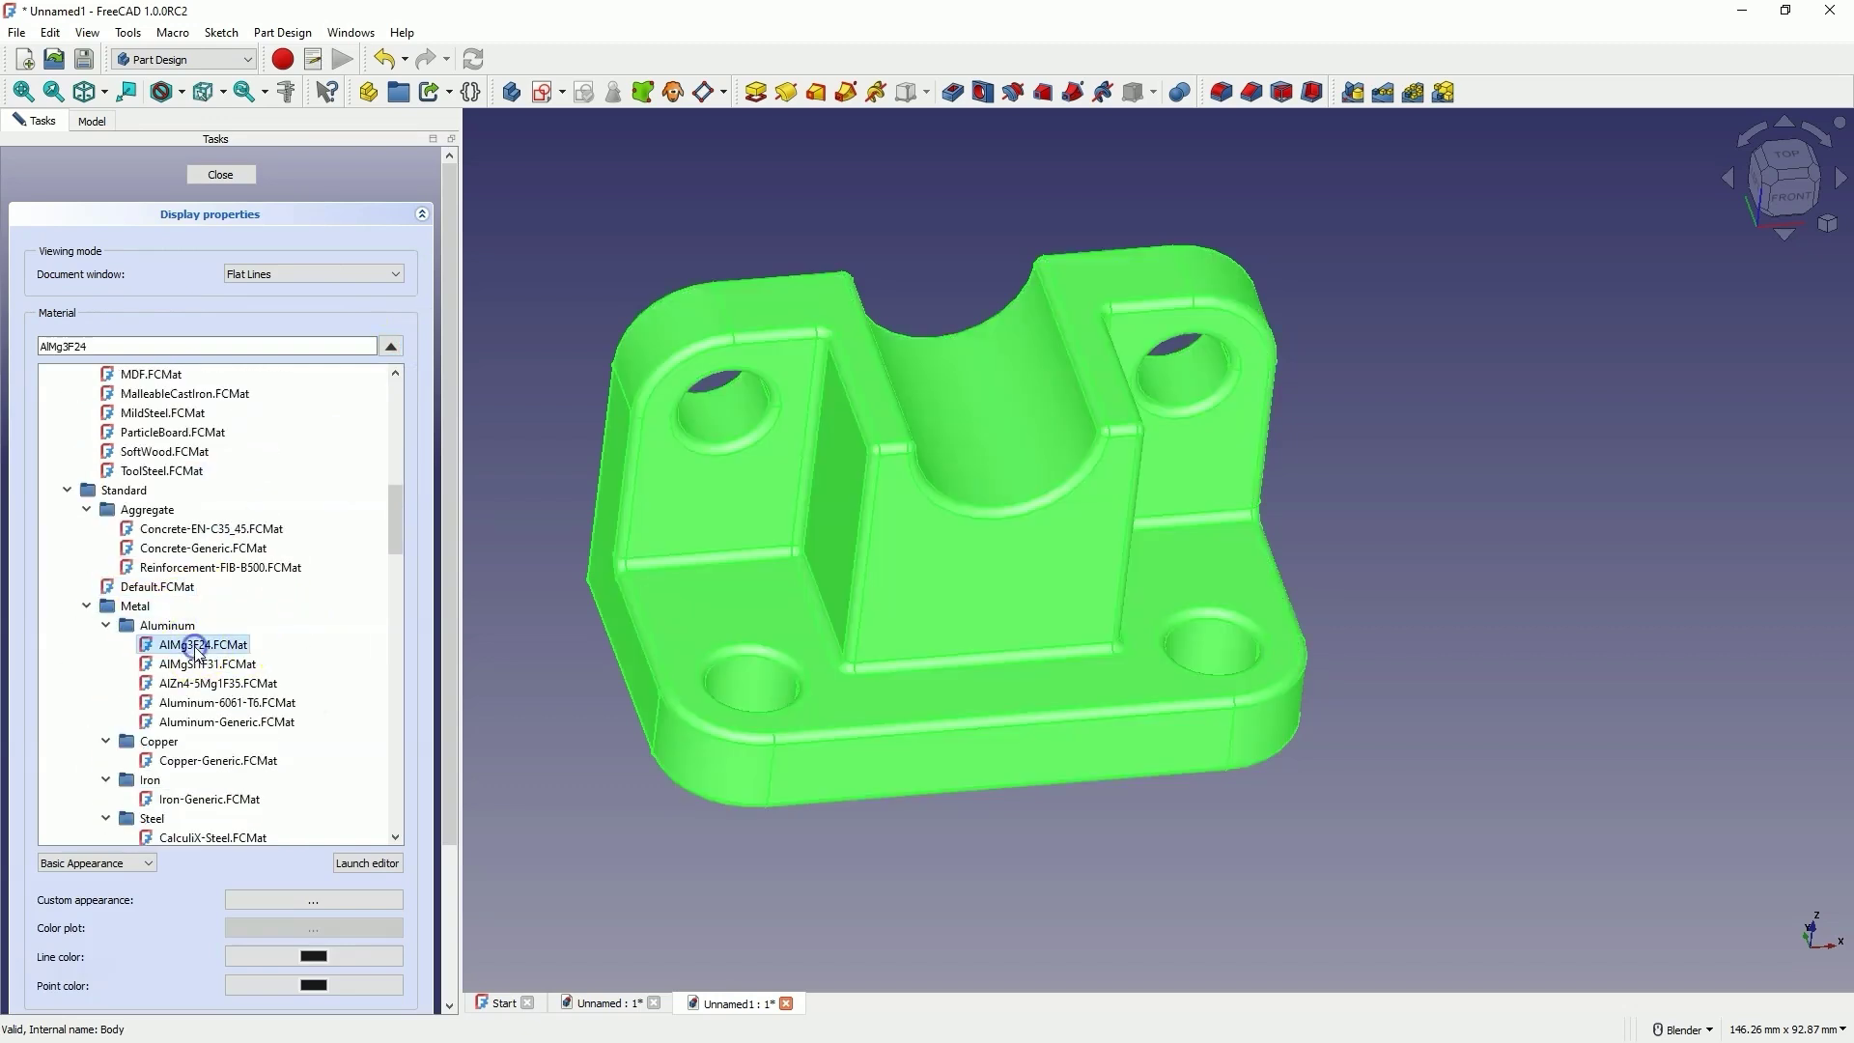
click(222, 174)
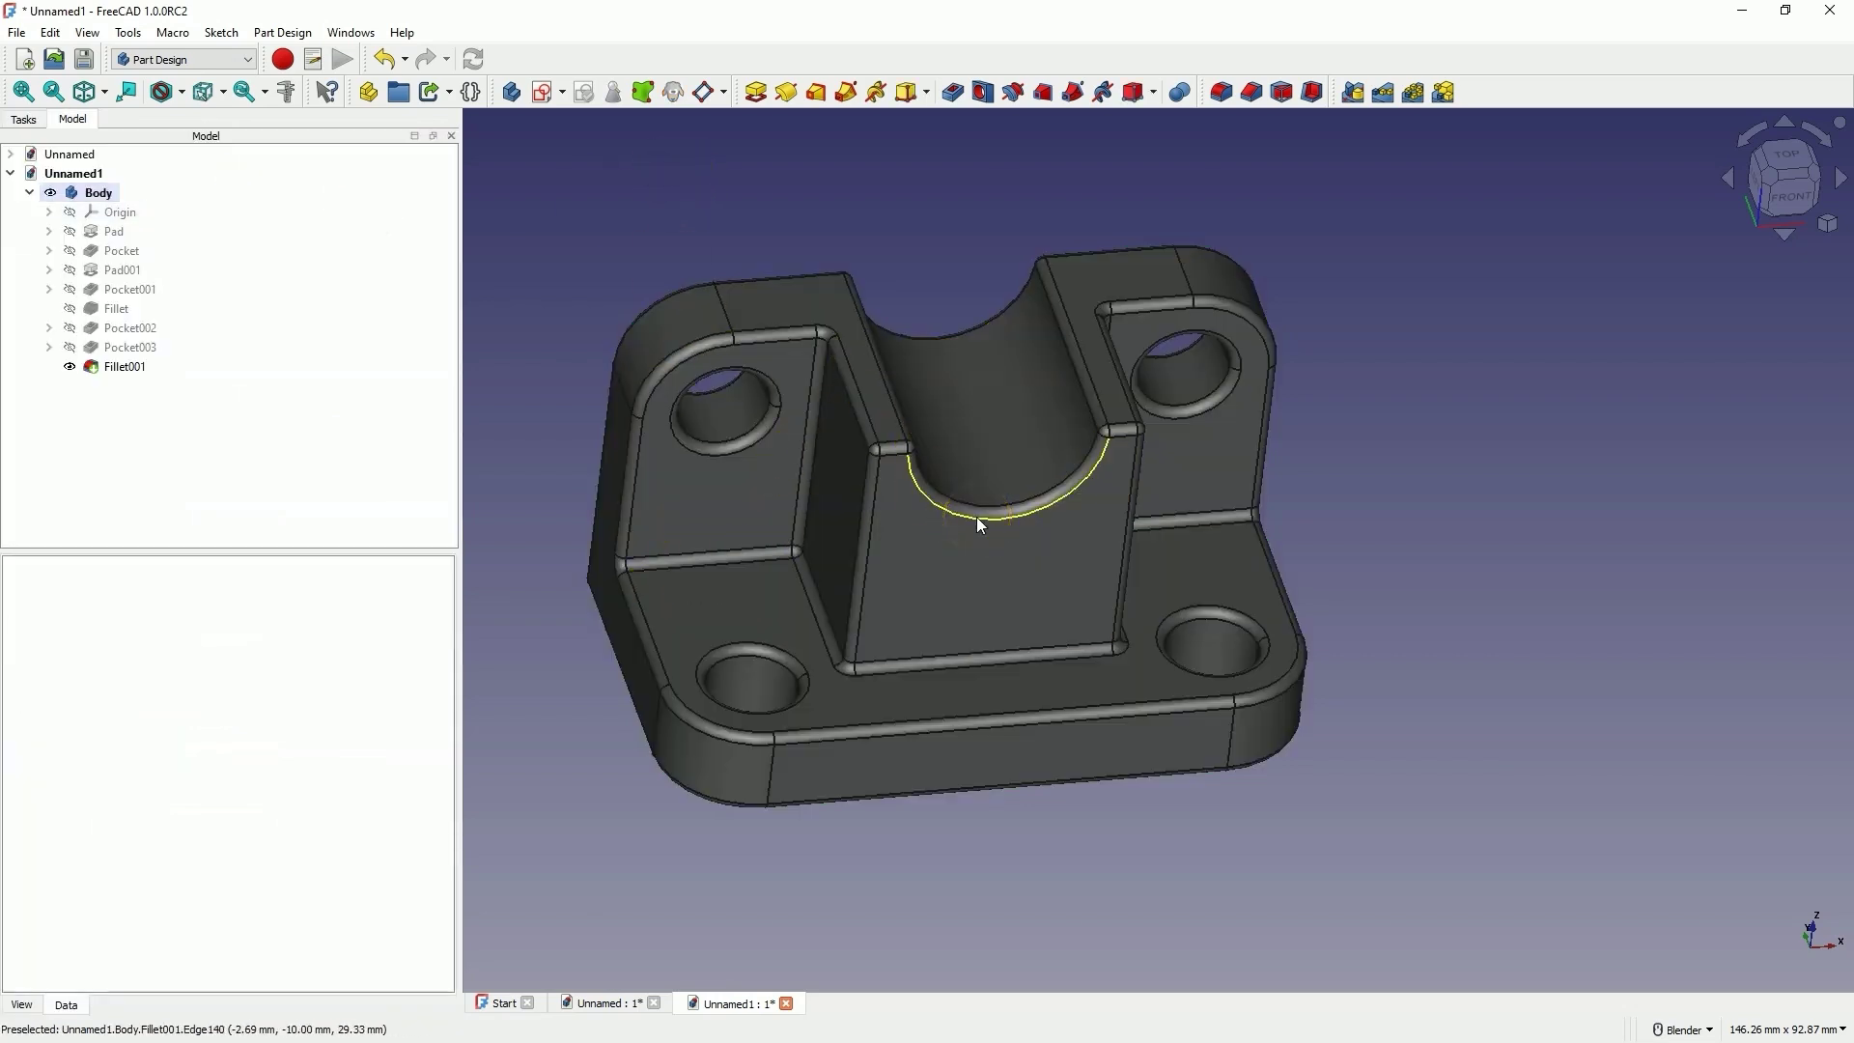
middle_drag(981, 526, 1542, 522)
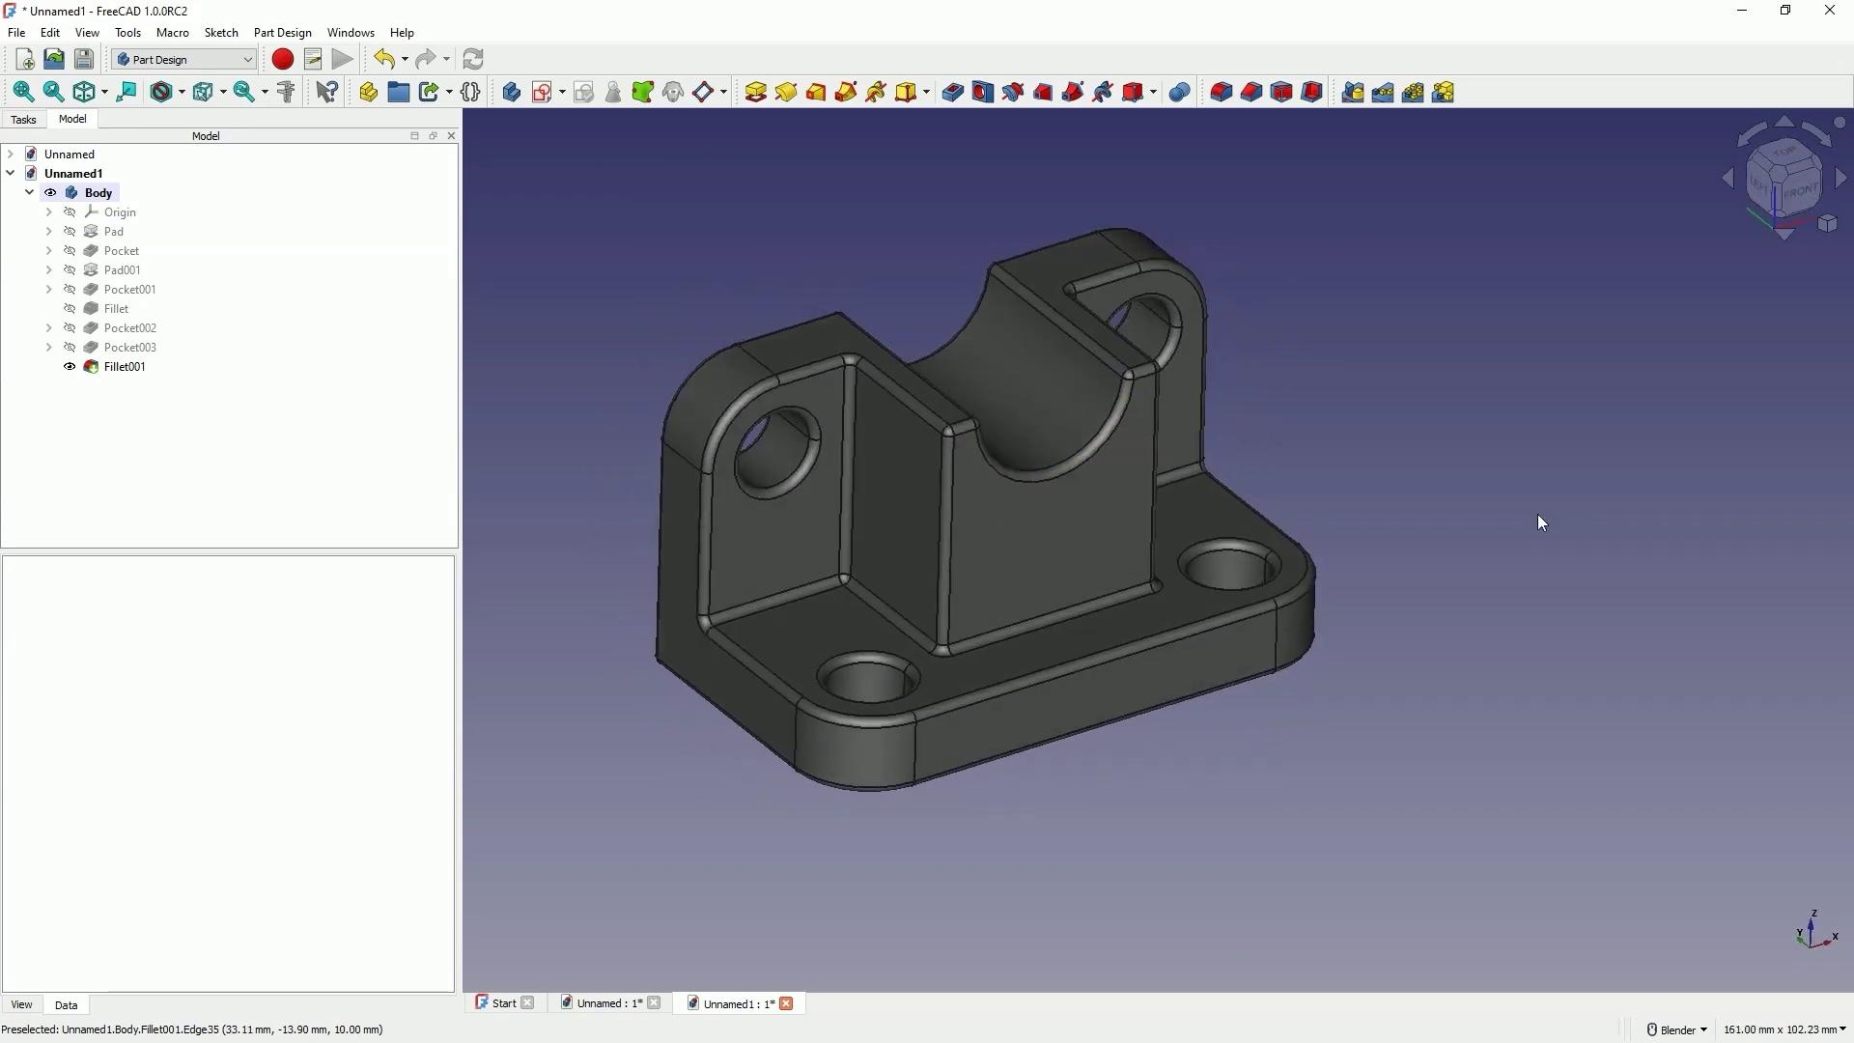
middle_drag(1542, 522, 1542, 522)
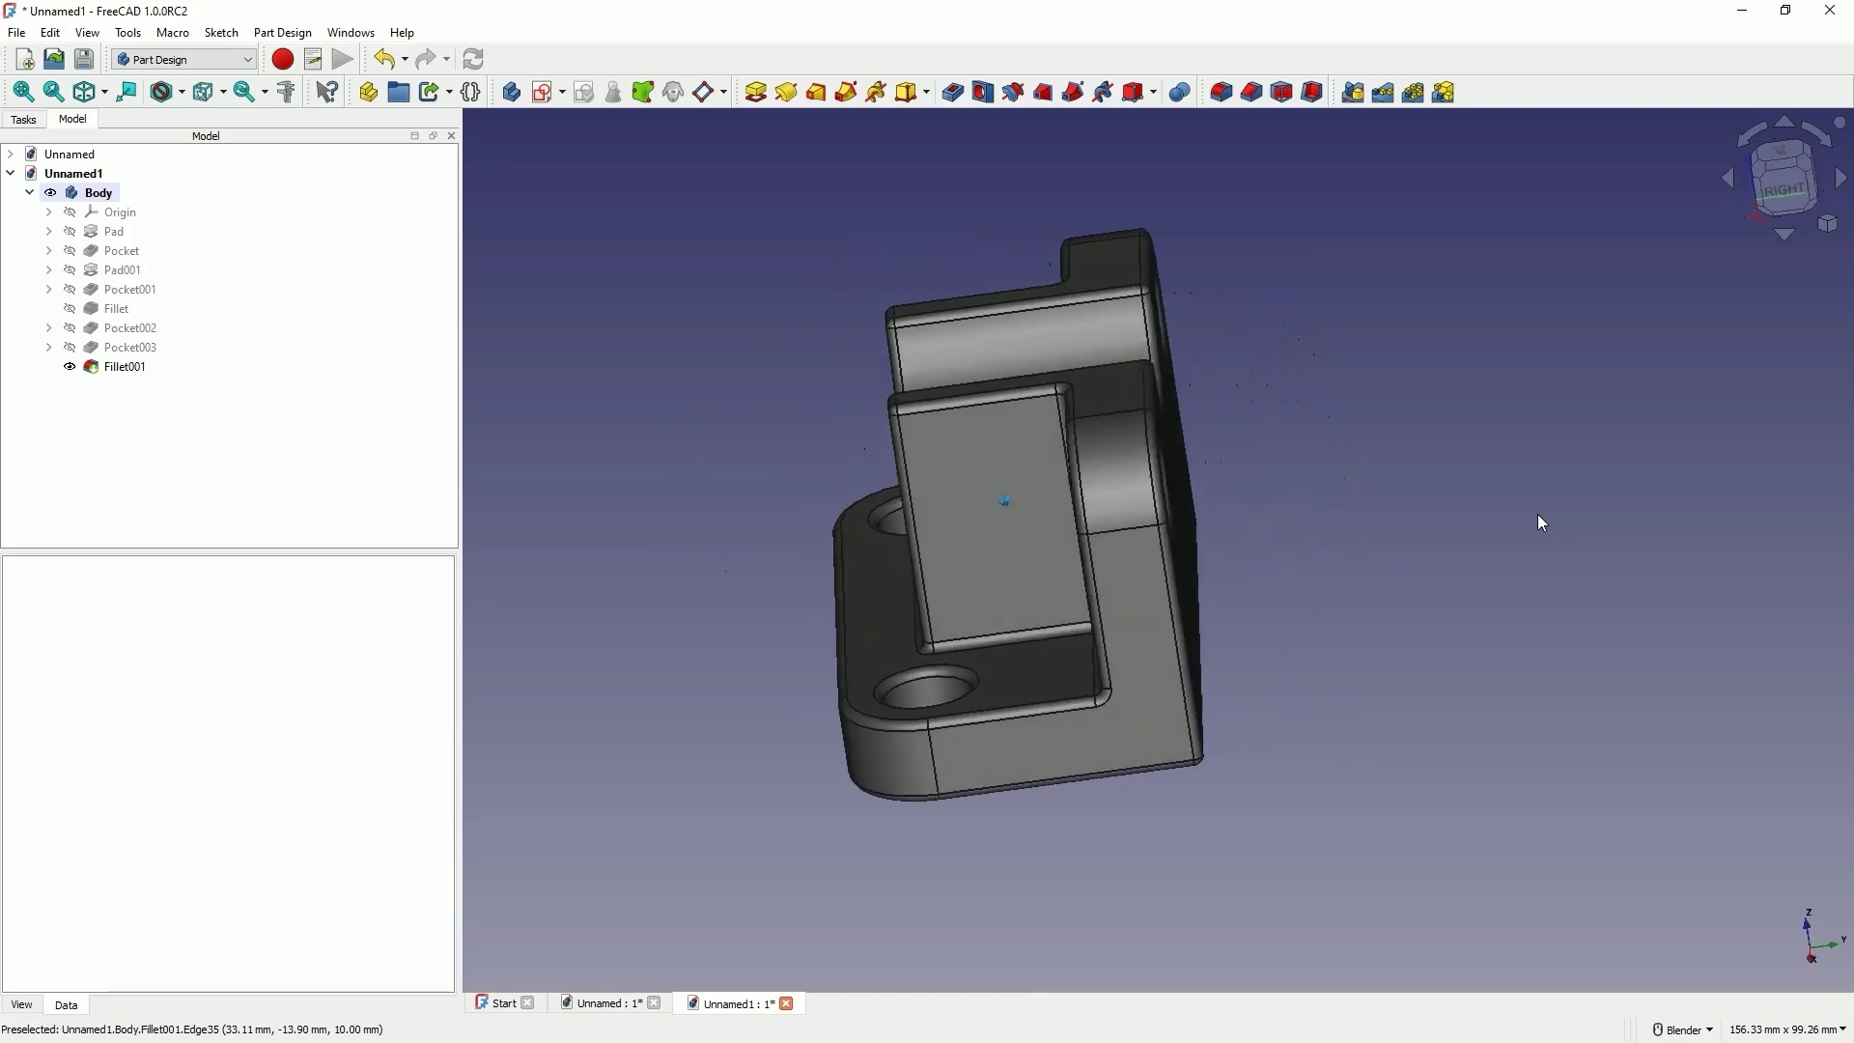